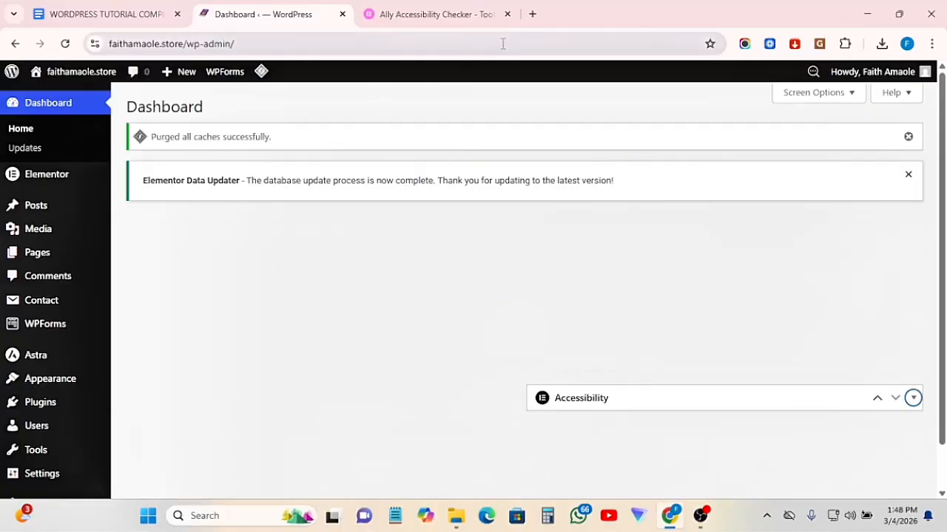
Close the Ally Accessibility Checker page, create a new page titled "class" and open it for editing with Elementor.
left_click(507, 14)
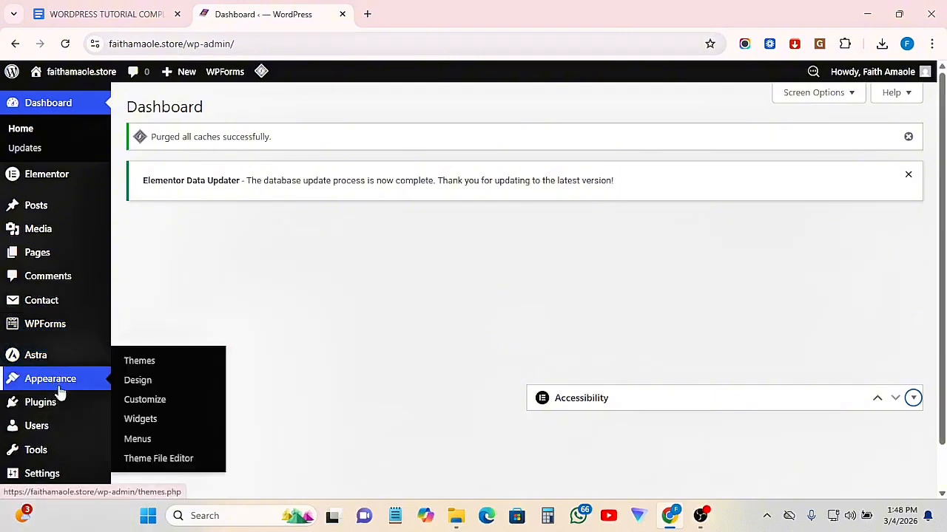
mouse_move(42, 262)
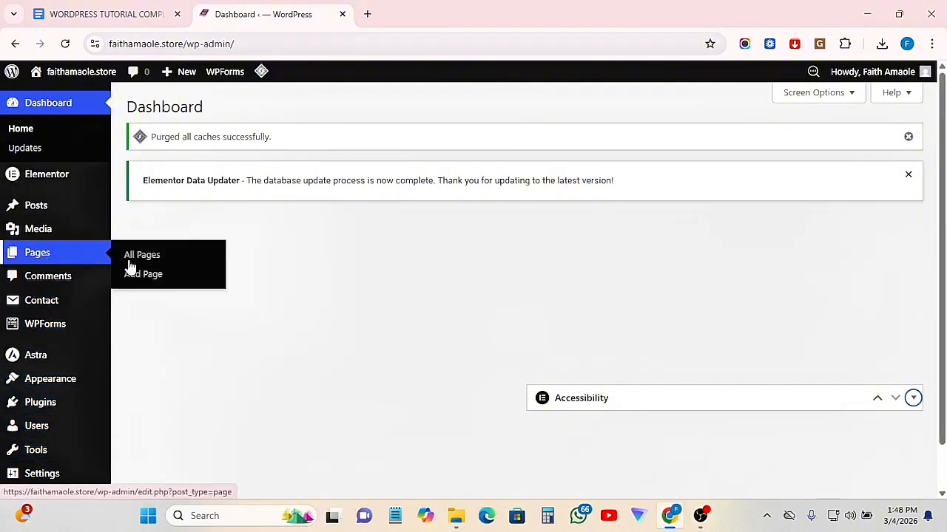
left_click(143, 277)
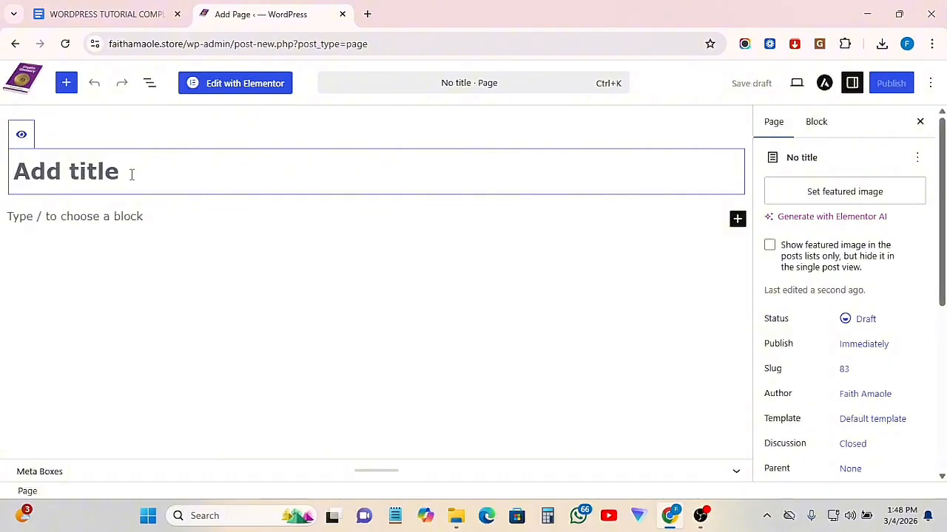
type("class")
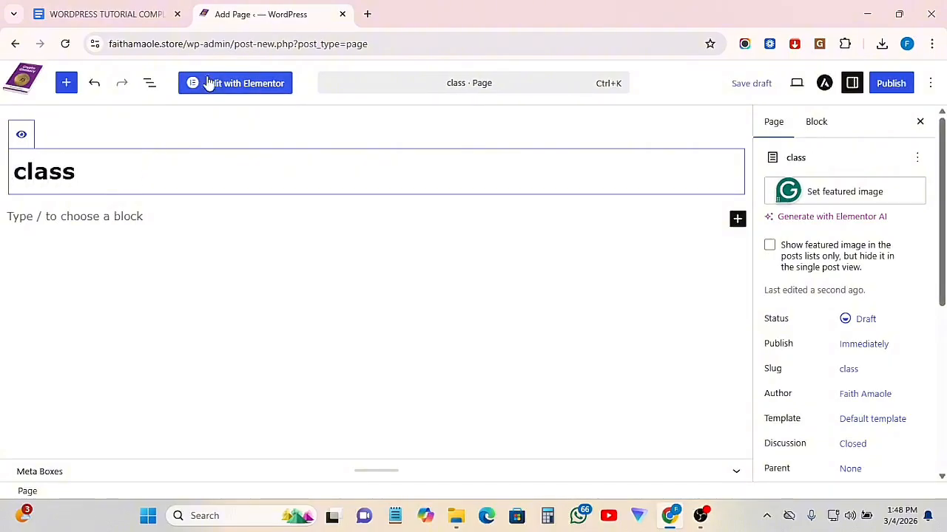
left_click(234, 85)
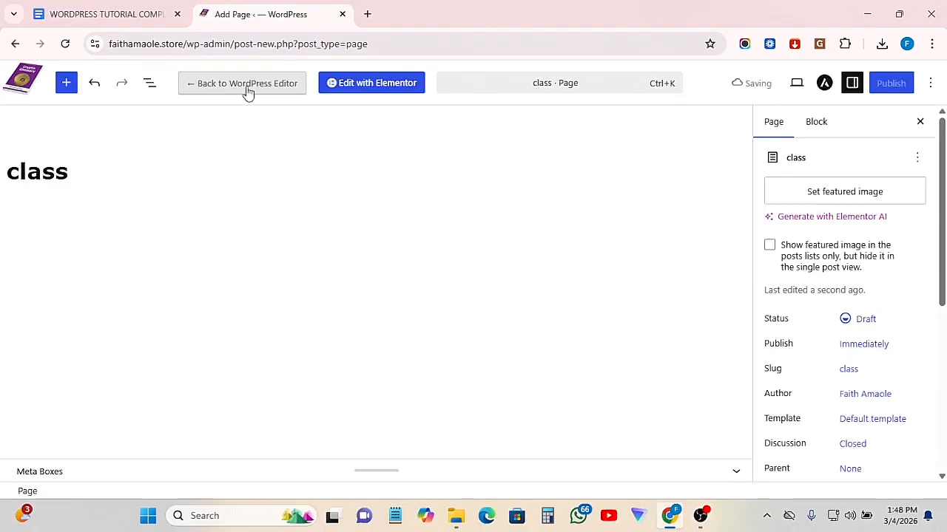
left_click(362, 88)
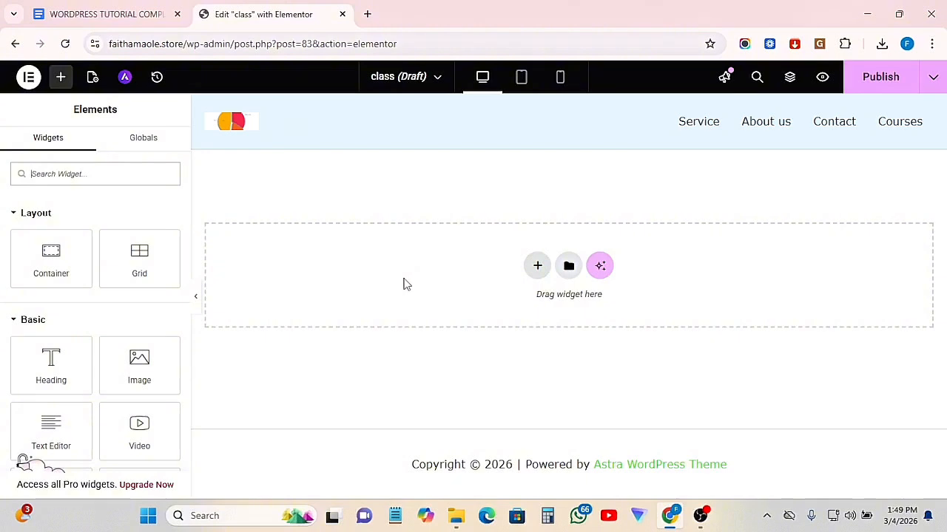
Add a Flexbox container with two equal columns to the empty page.
left_click(538, 268)
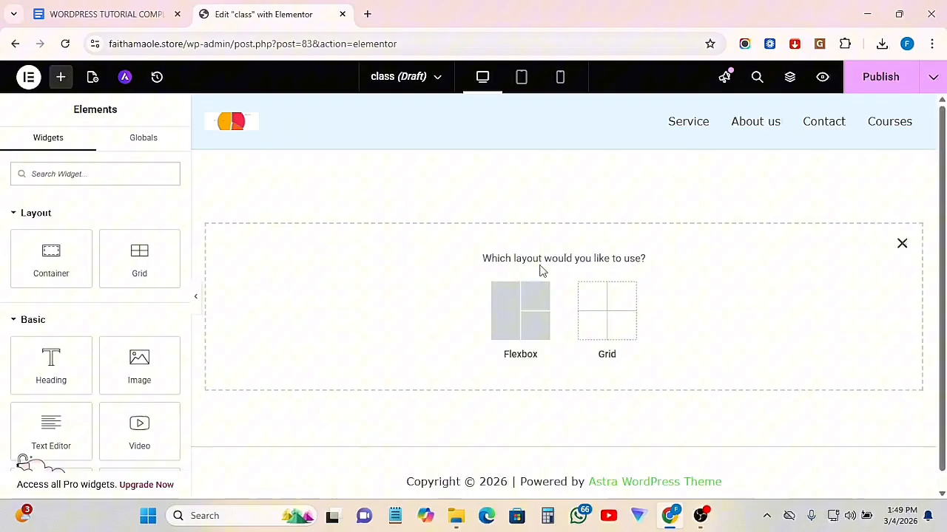
left_click(522, 308)
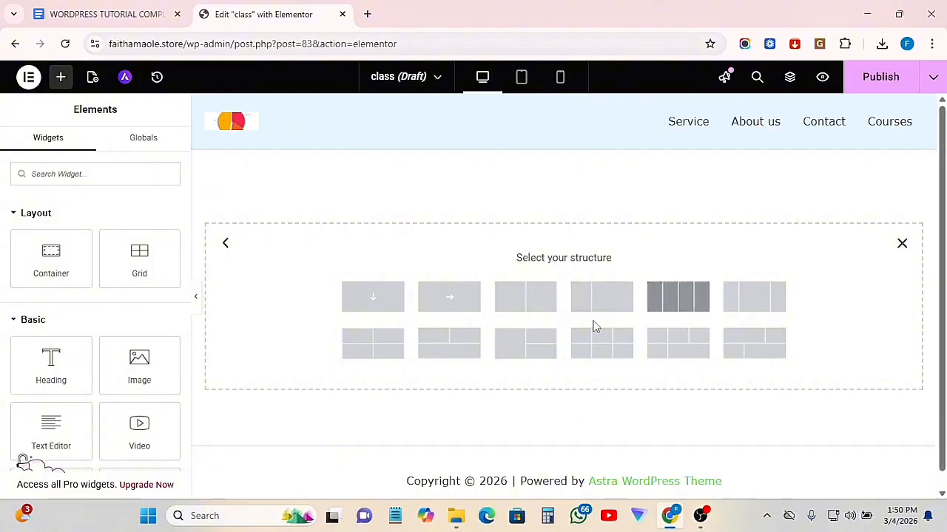
left_click(521, 301)
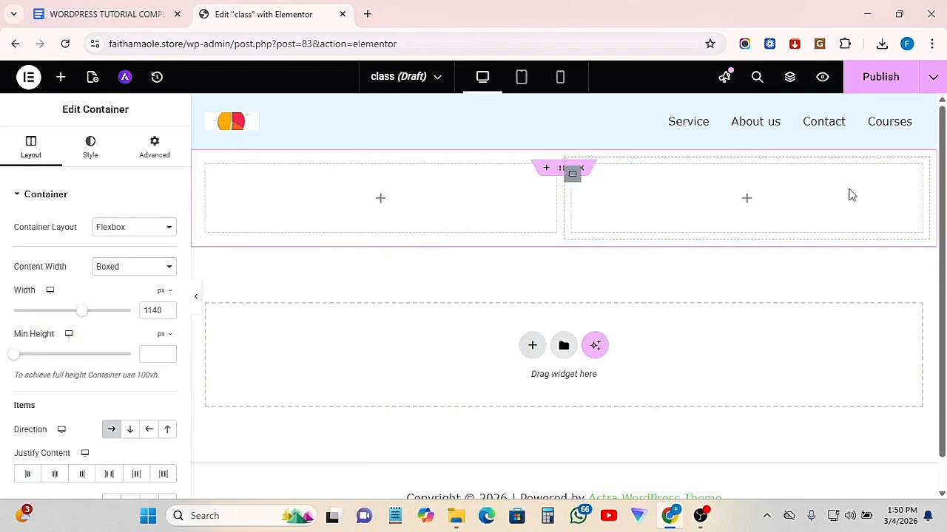
Open the web designer's .com homepage in a new browser tab and compare its two-column hero section with the empty Elementor container.
left_click(367, 15)
type("f")
left_click(264, 42)
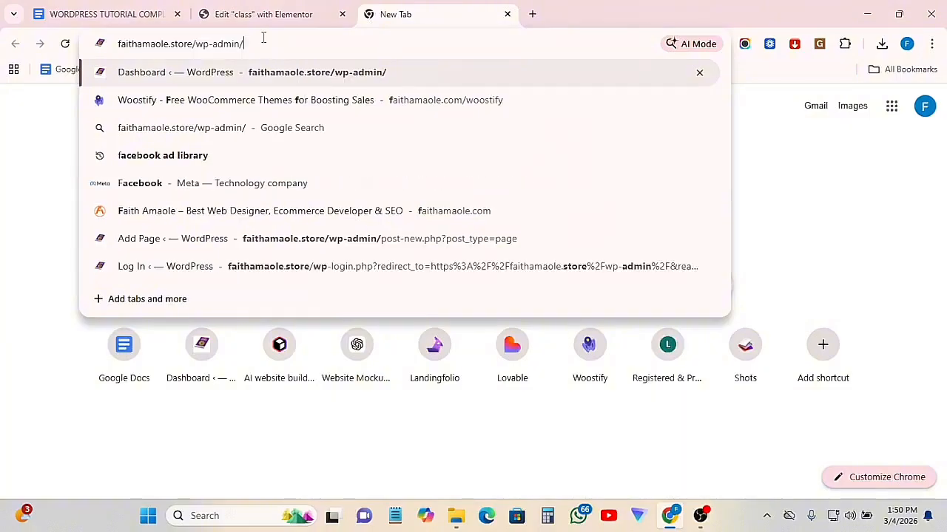
key("BackSpace")
key("BackSpace")
key("BackSpace")
key("BackSpace")
key("BackSpace")
key("BackSpace")
key("BackSpace")
key("BackSpace")
key("BackSpace")
key("BackSpace")
key("BackSpace")
key("BackSpace")
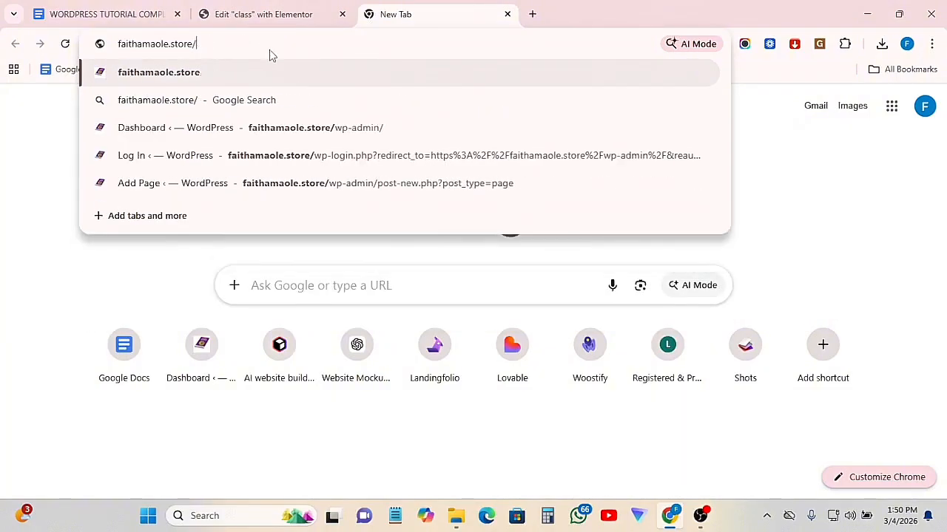
key("BackSpace")
key("BackSpace")
key("BackSpace")
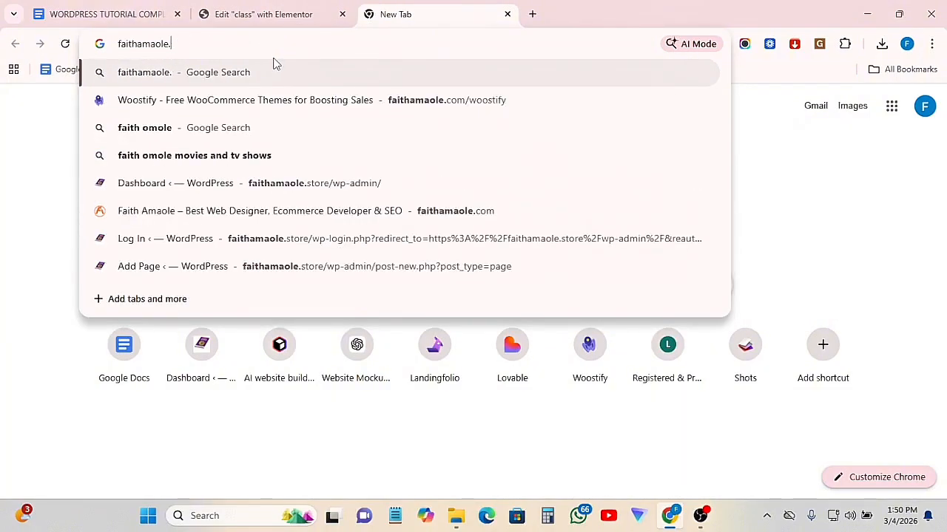
left_click(422, 215)
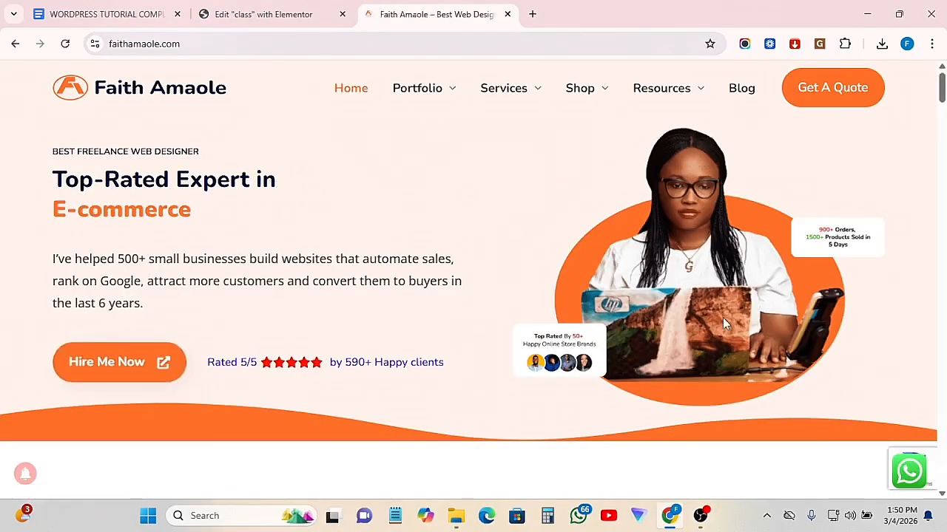
left_click(269, 13)
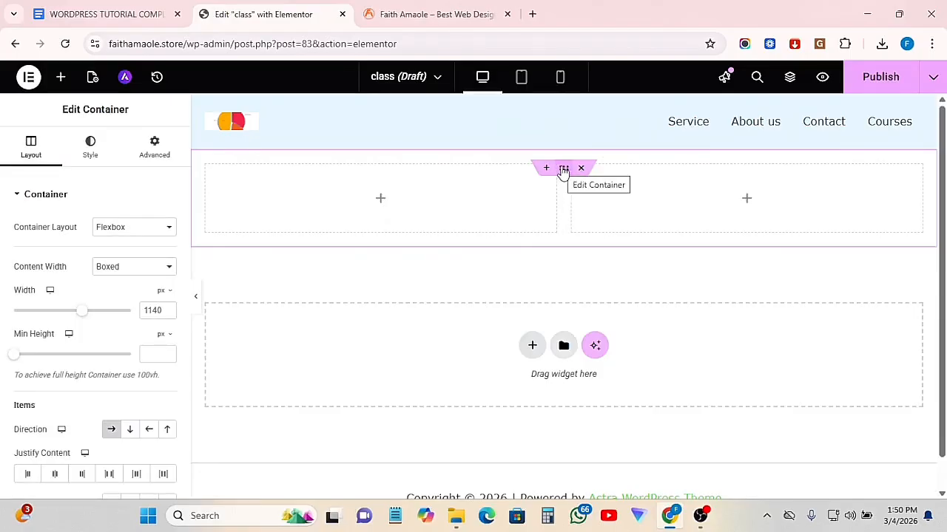
left_click(435, 14)
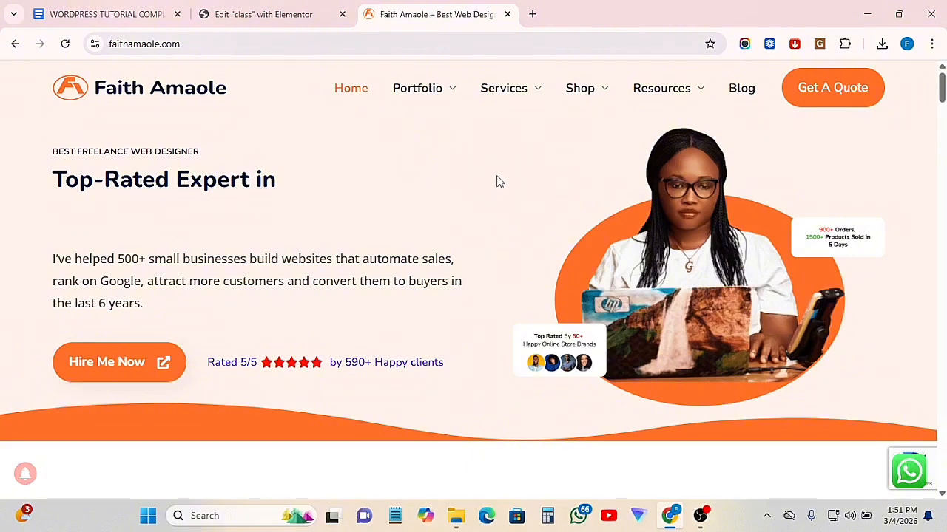
left_click(268, 14)
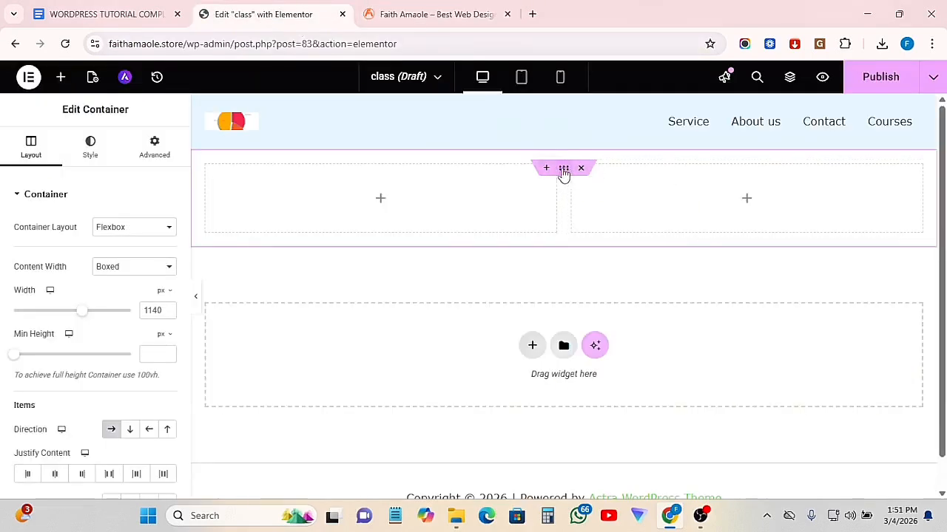
Unlink the parent container's padding values and set them to 50 px top and bottom and 10 px right and left.
left_click(162, 153)
type("1")
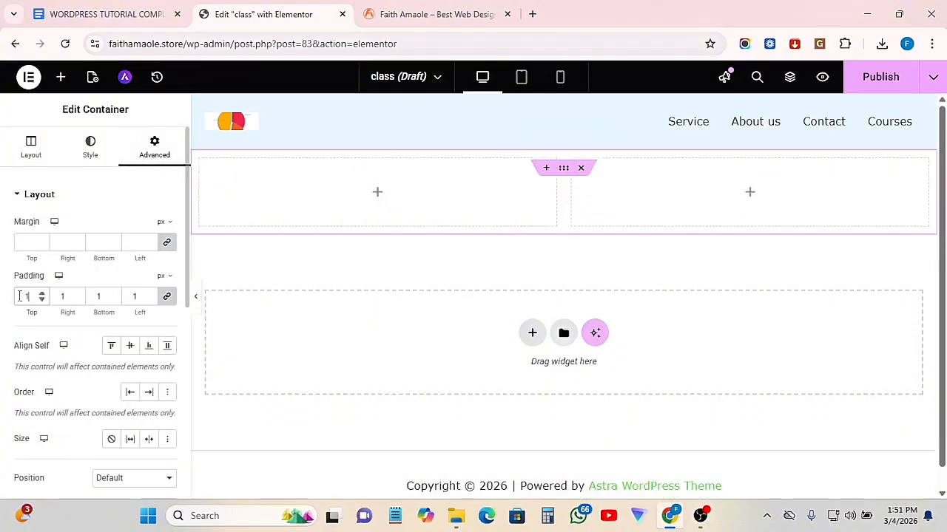
type("0")
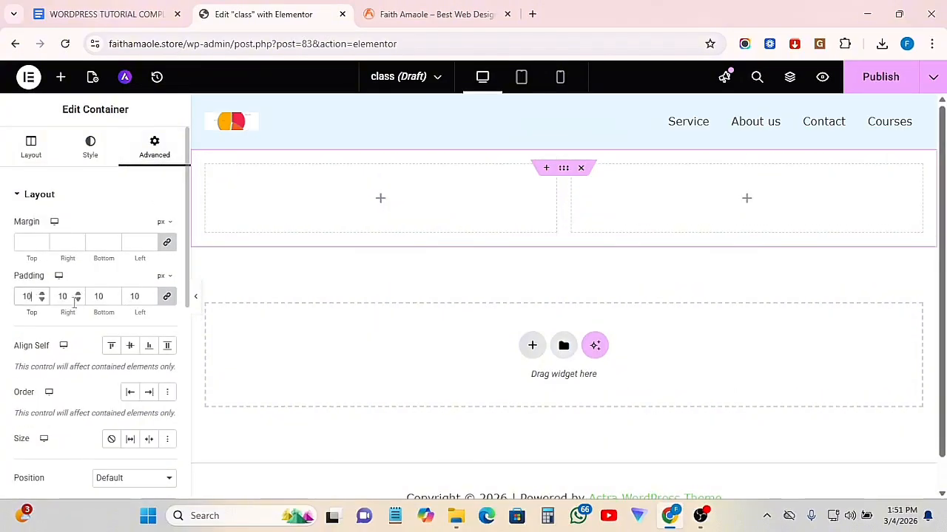
left_click(167, 297)
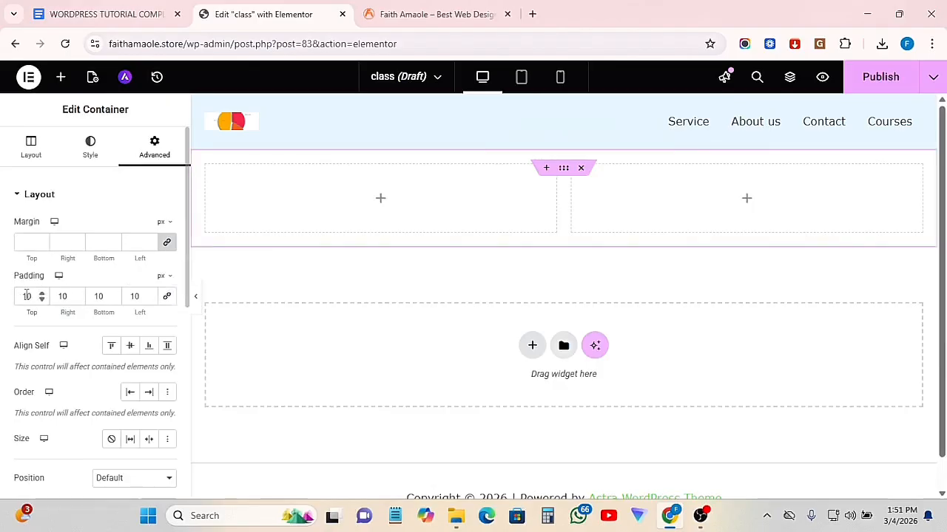
type("50")
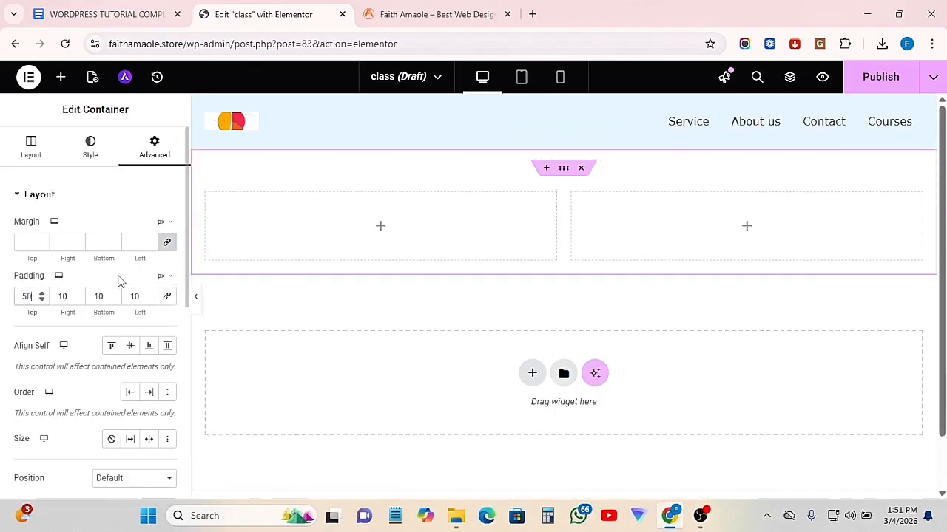
double_click(102, 297)
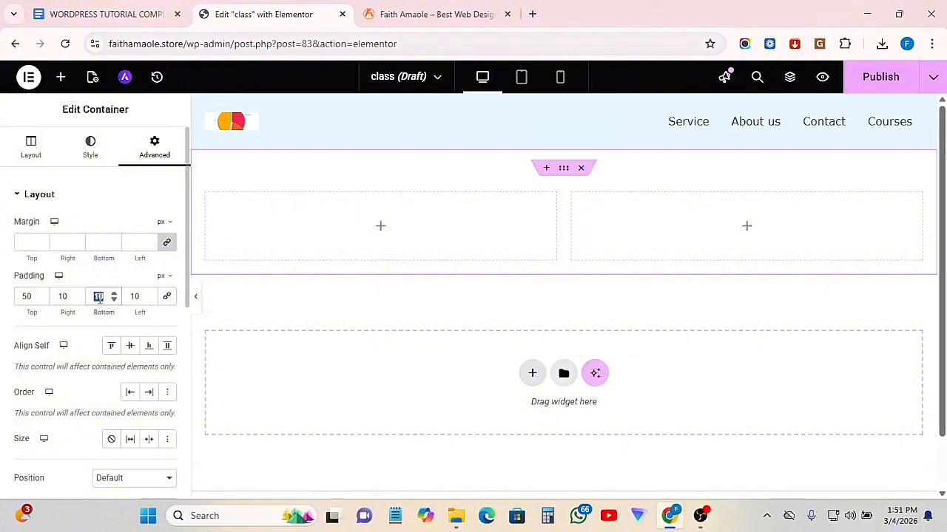
type("30")
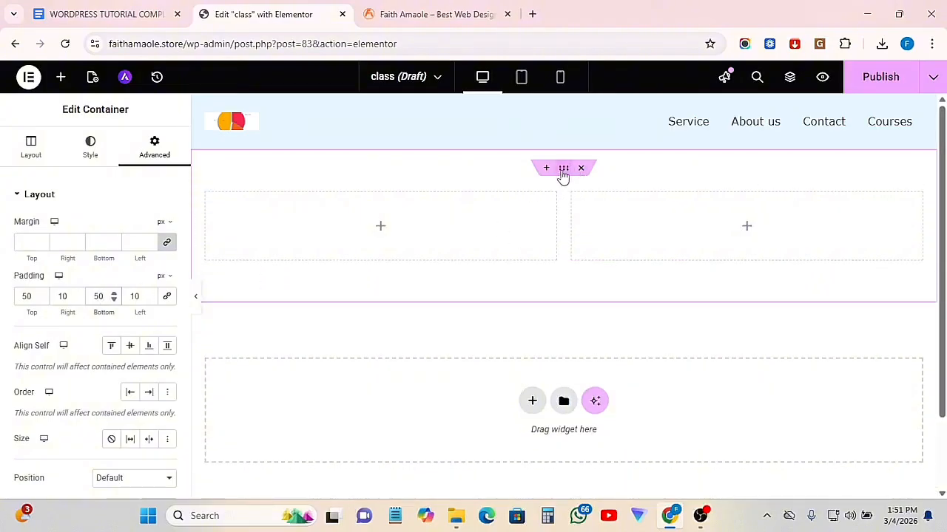
Give the parent container a classic background in the near-black color #111111.
left_click(90, 153)
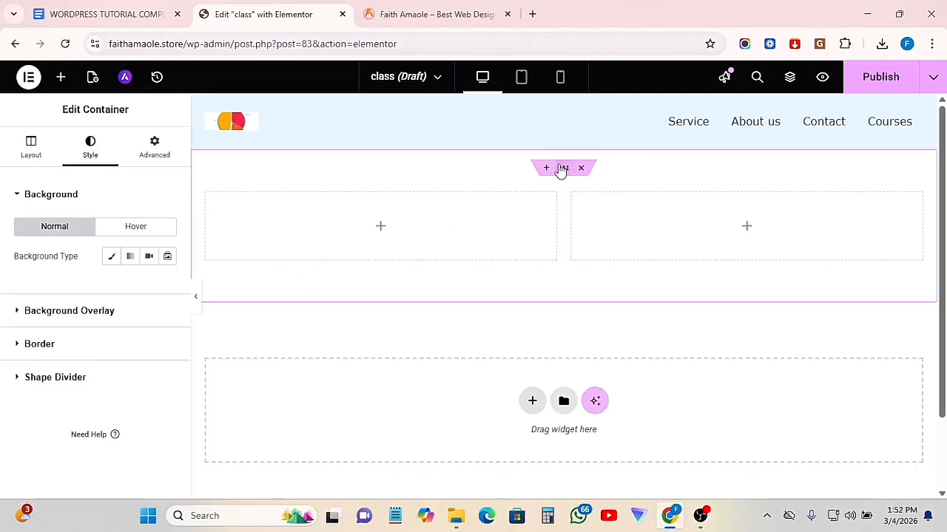
left_click(112, 256)
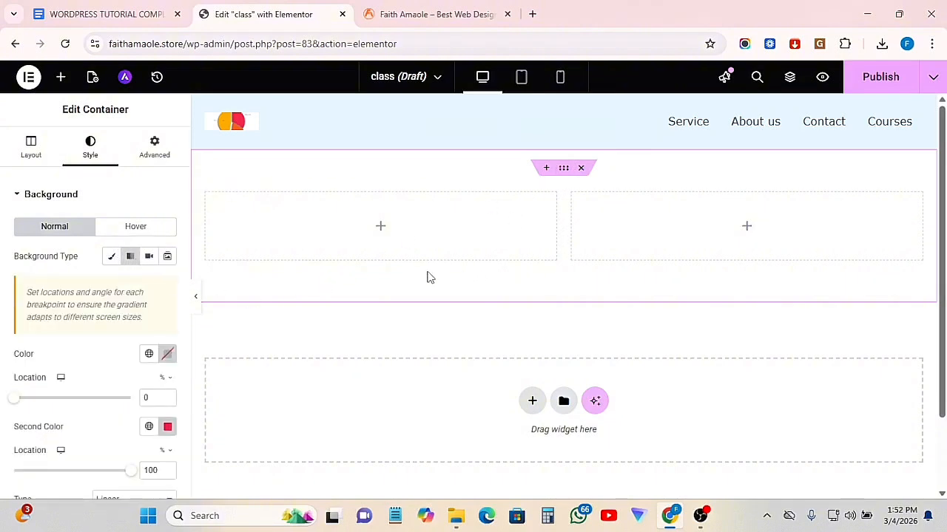
left_click(111, 258)
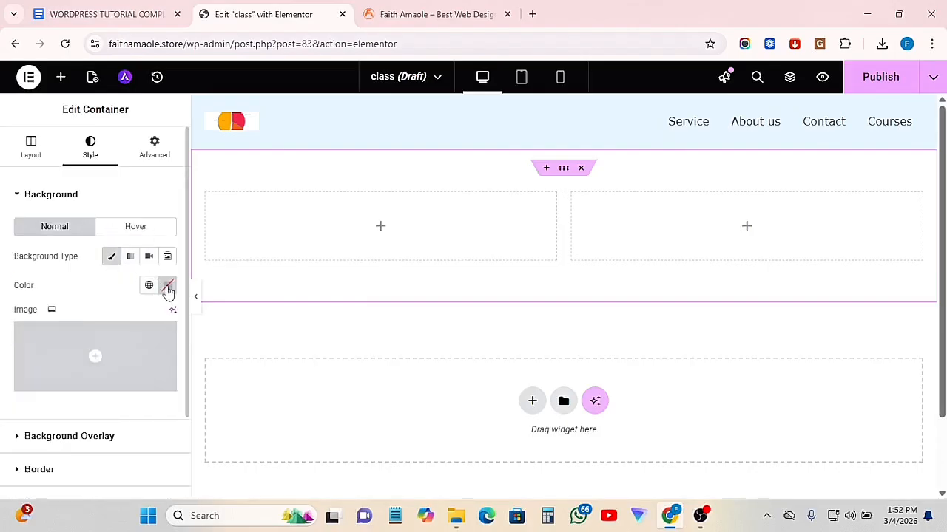
left_click(167, 286)
left_click(166, 207)
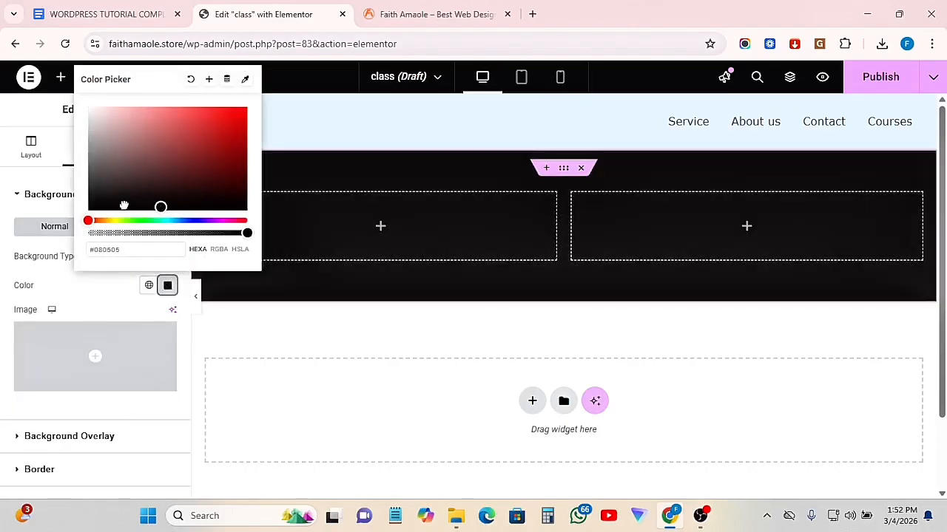
left_click(97, 202)
left_click_drag(90, 203, 90, 204)
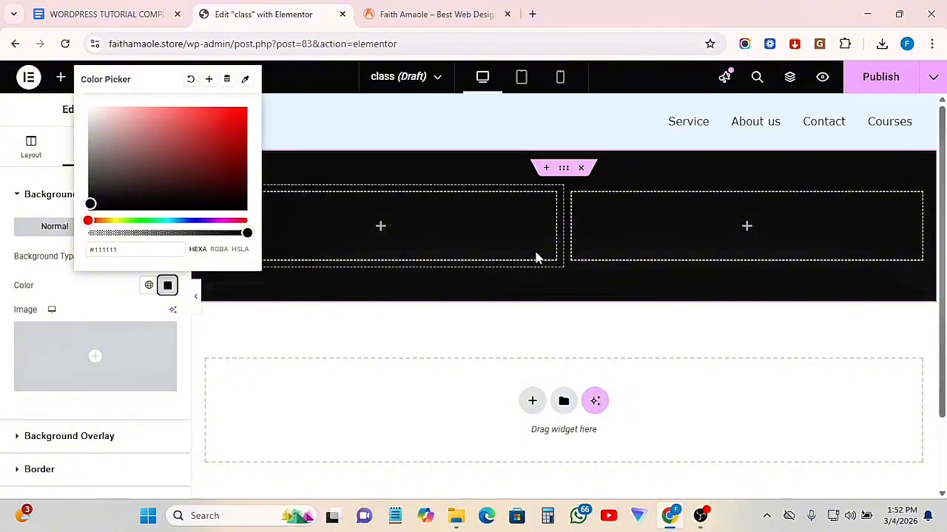
left_click(398, 296)
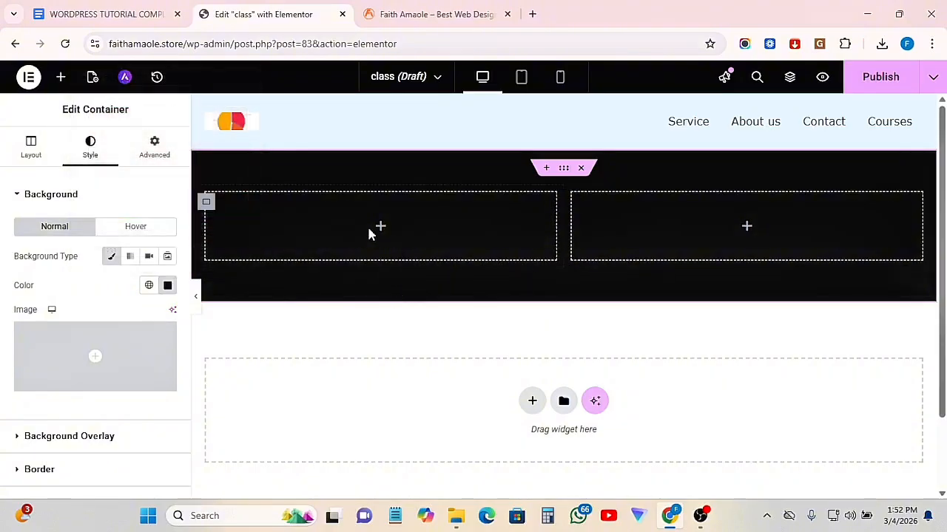
Open the bookmarked ChatGPT website mockup chat in a new browser tab, then return to the reference homepage.
left_click(531, 13)
left_click(231, 72)
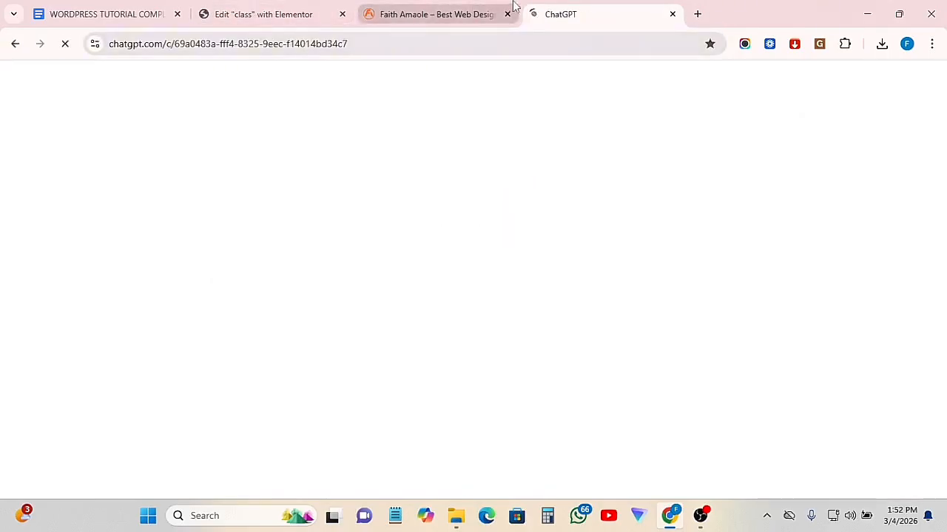
left_click(448, 16)
Search Google for pexels in a new browser tab, open the Pexels site, and switch back to the ChatGPT website mockup chat.
left_click(695, 14)
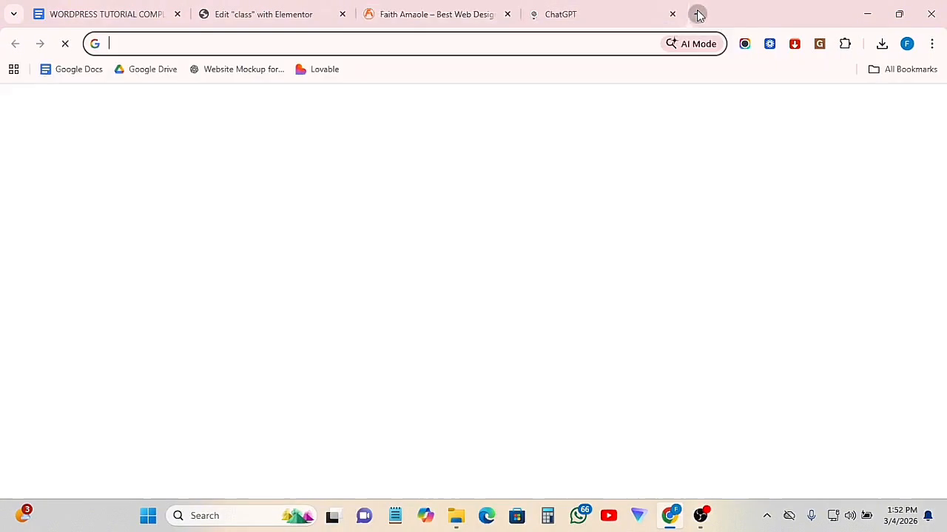
type("pexel")
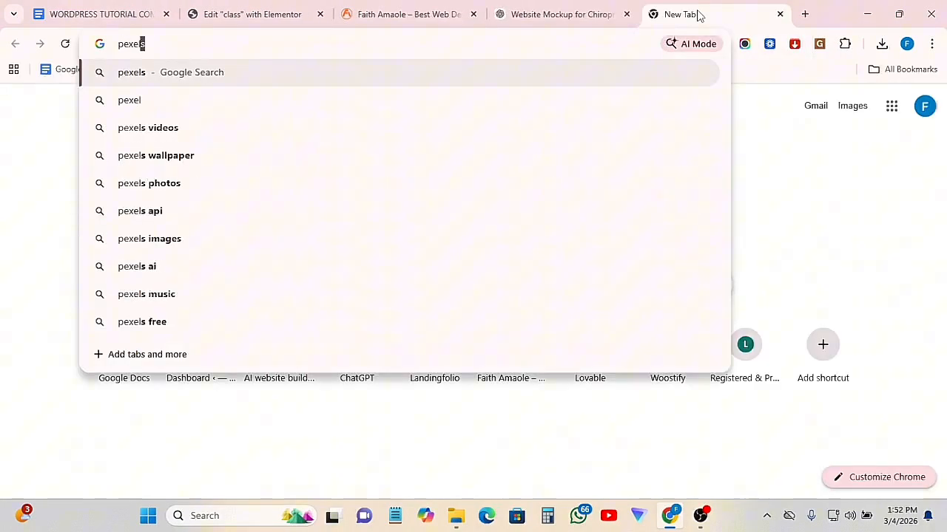
key("Return")
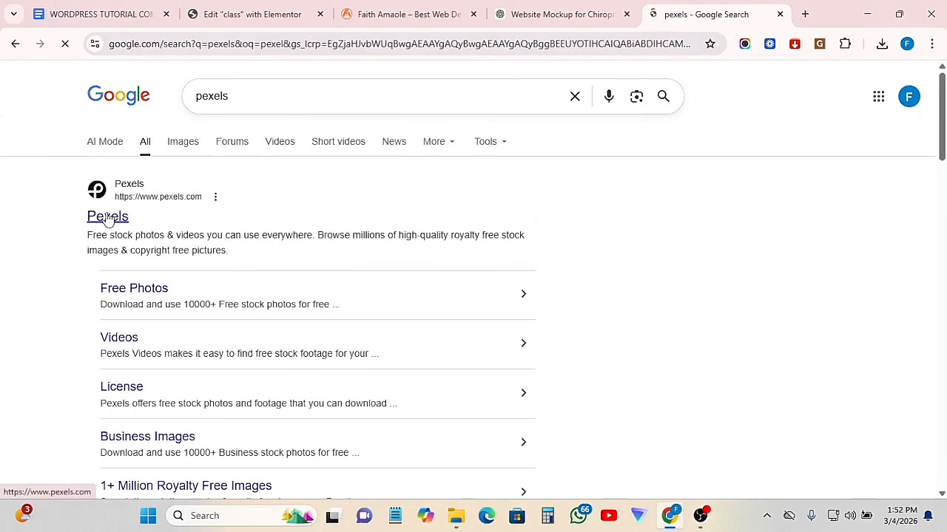
left_click(107, 218)
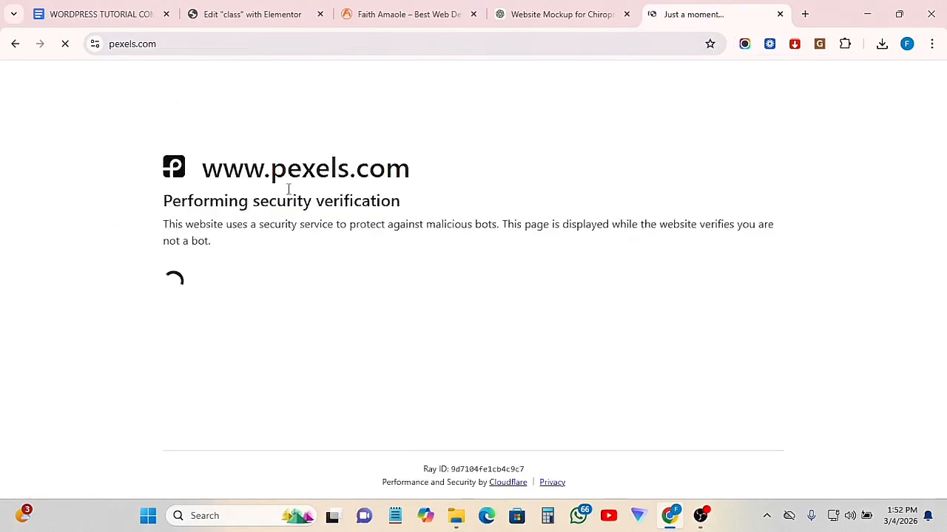
left_click(244, 15)
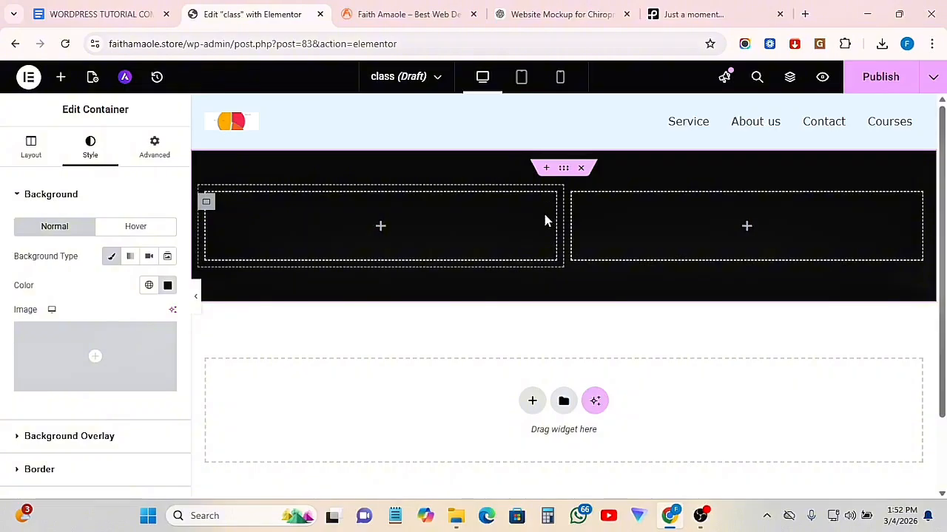
left_click(560, 8)
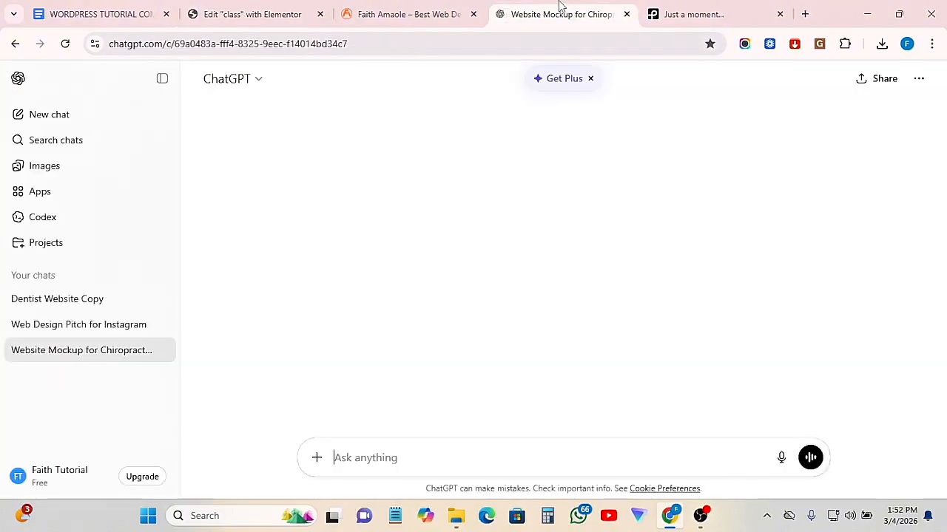
Copy the line "Your Trusted Dentist in [City], Denmark" from the Dentist Website Copy chat and return to the Elementor editor.
left_click(45, 298)
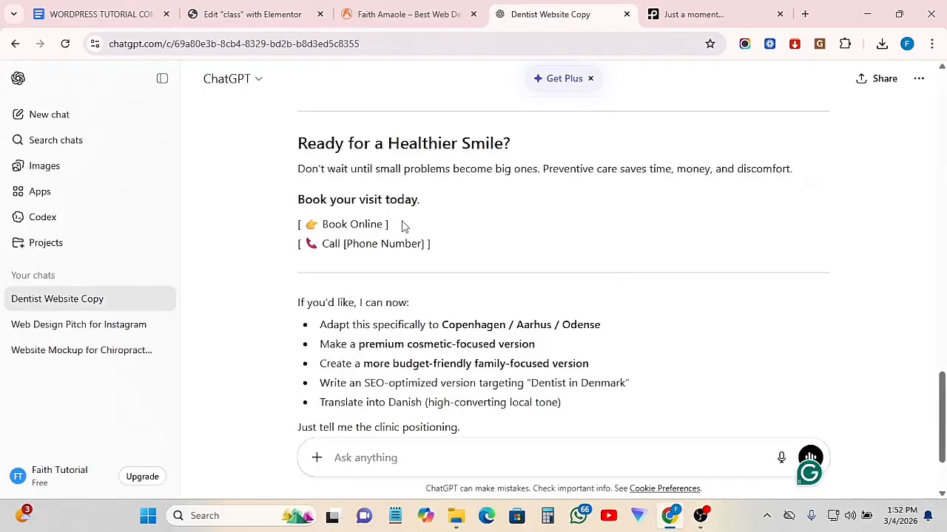
scroll(417, 294, "up", 20)
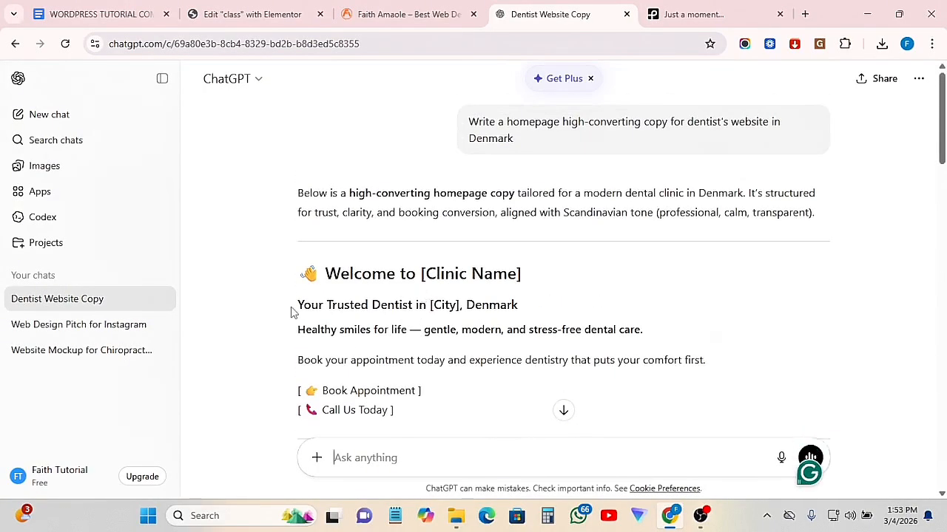
left_click_drag(291, 312, 523, 306)
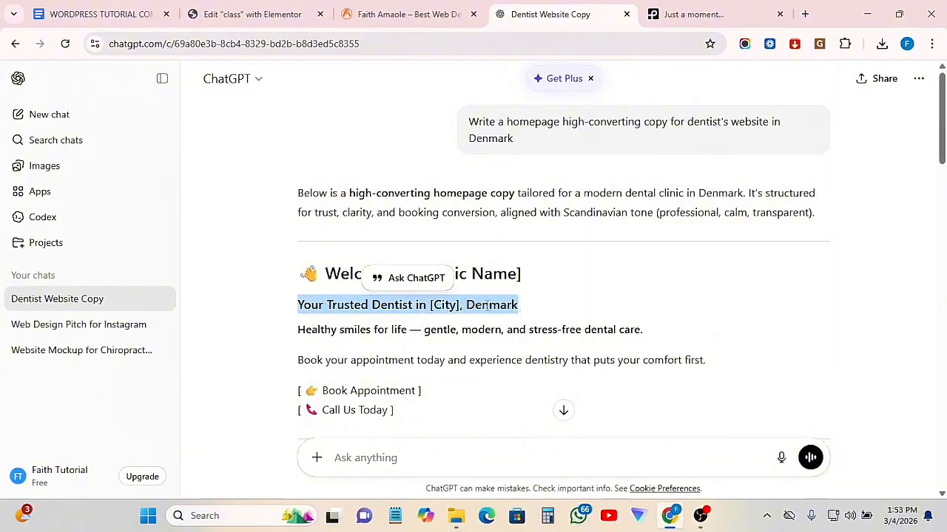
right_click(487, 306)
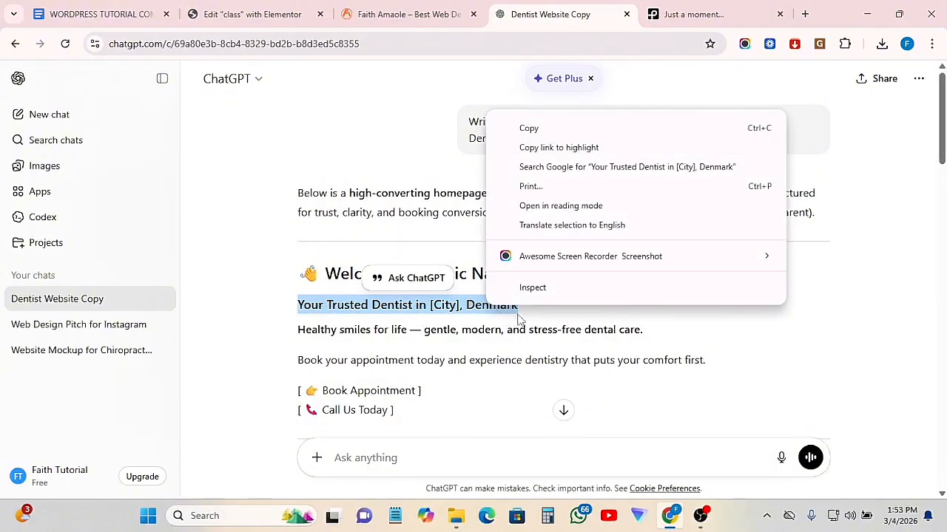
left_click(528, 127)
left_click(414, 14)
left_click(251, 14)
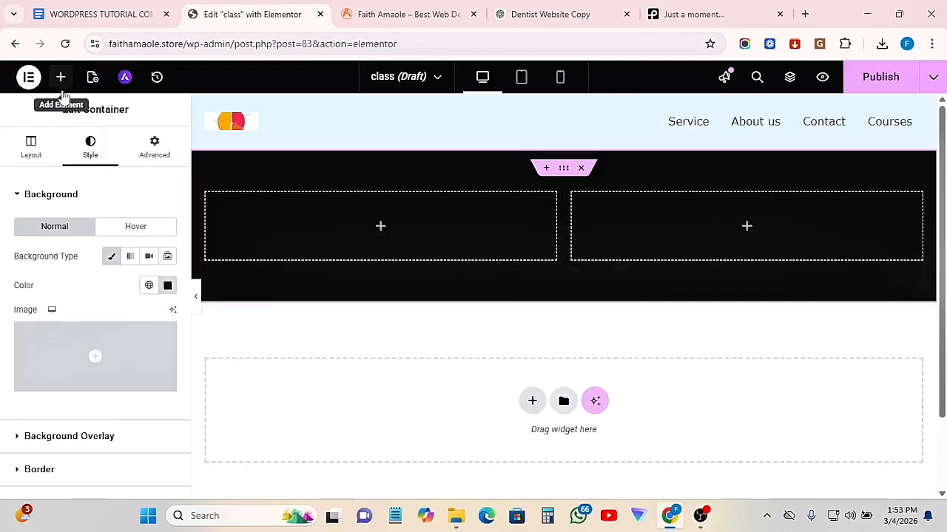
Add a Heading widget to the hero's first column and replace its placeholder title with the copied text "Your Trusted Dentist in [City], Denmark".
left_click(61, 77)
left_click_drag(70, 392, 392, 231)
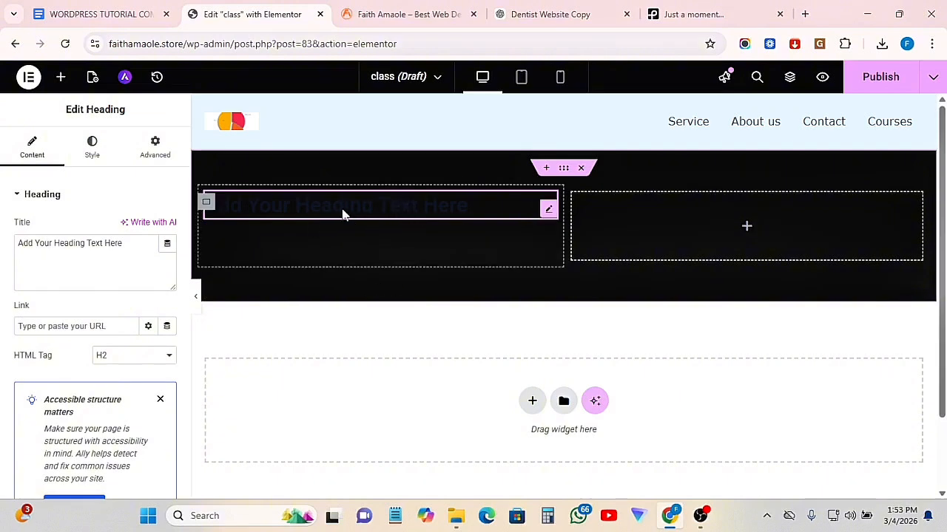
left_click(567, 171)
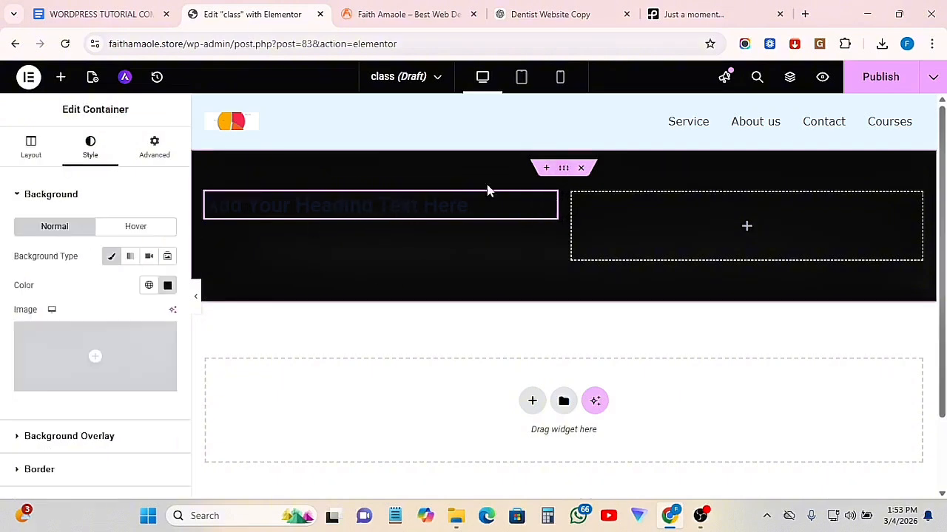
left_click(31, 153)
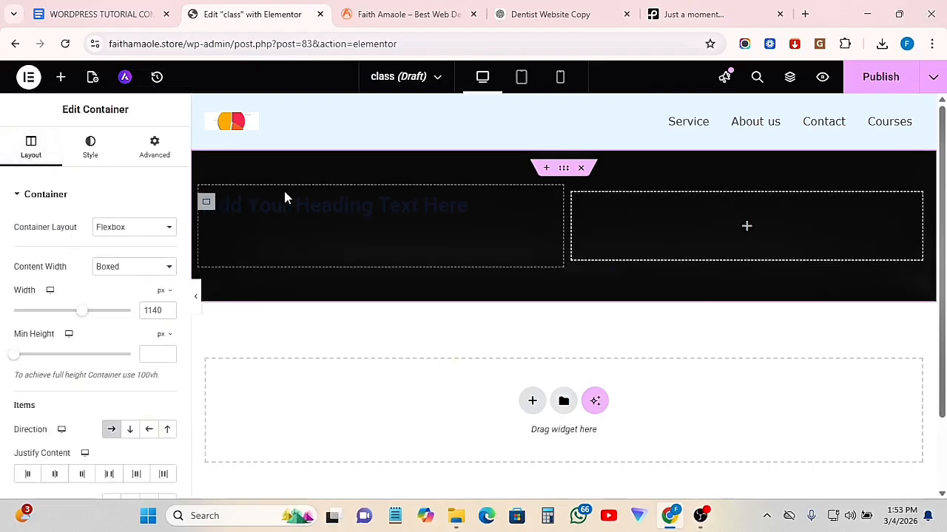
left_click(293, 214)
triple_click(59, 244)
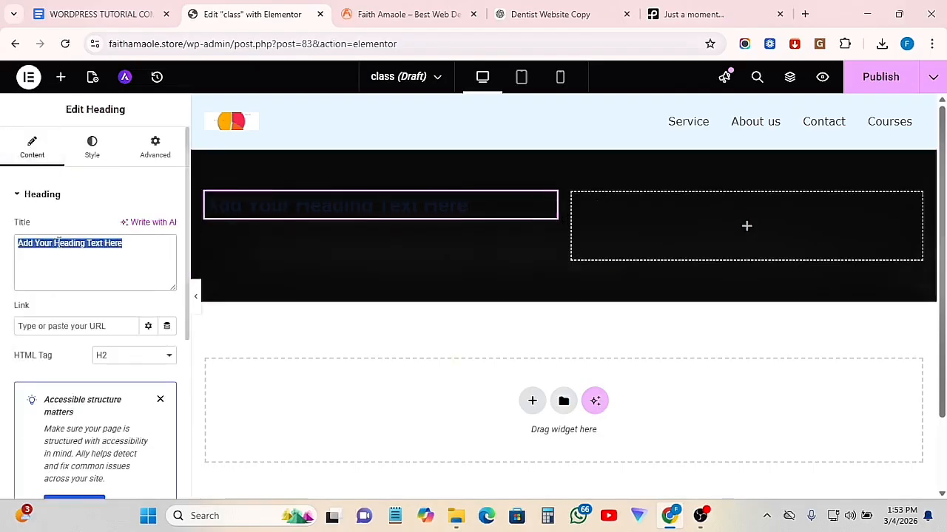
key("ctrl+v")
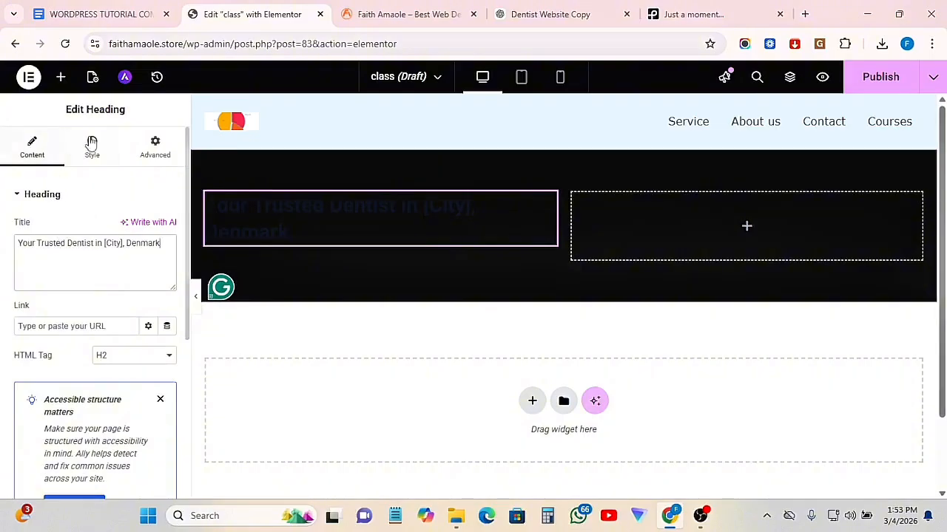
Set the heading's text color to white.
left_click(93, 157)
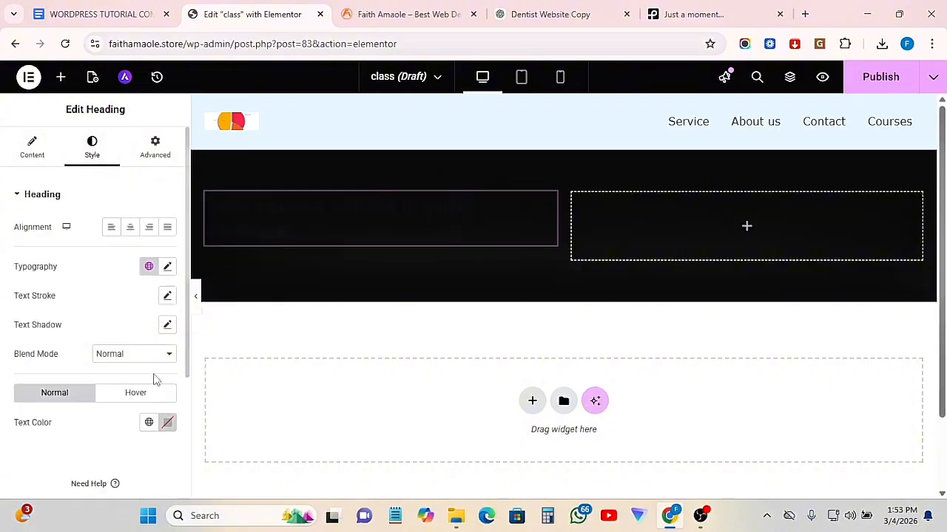
left_click(167, 422)
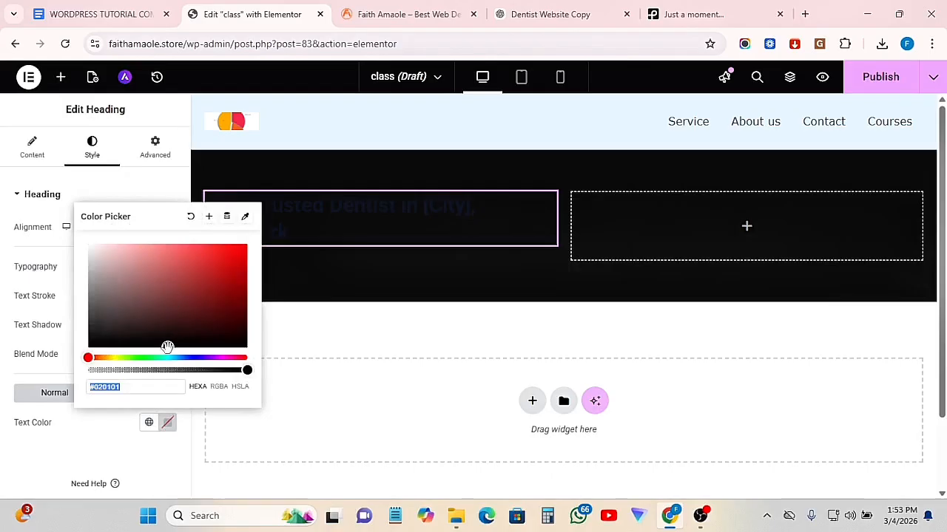
left_click(99, 284)
left_click(97, 184)
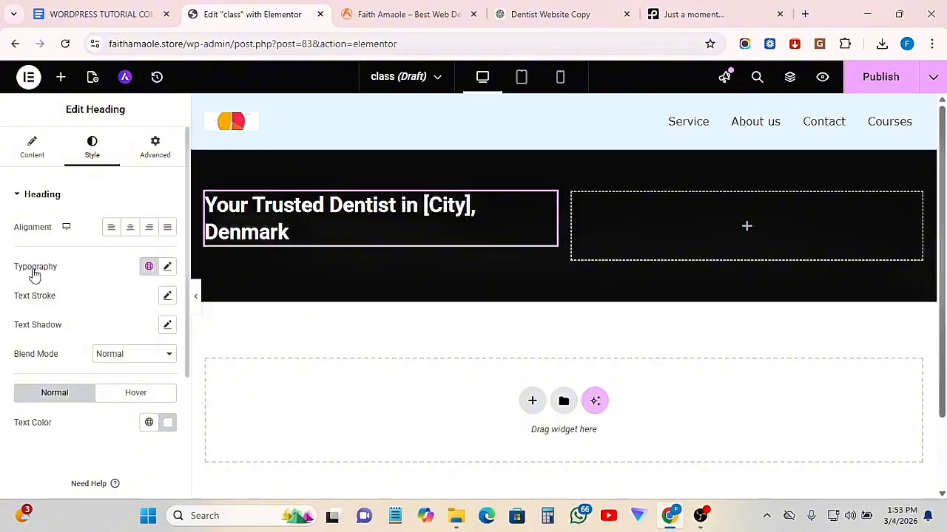
Set the heading's typography to size 50 px, weight 700 (Bold) and line height 1.2 em.
left_click(167, 267)
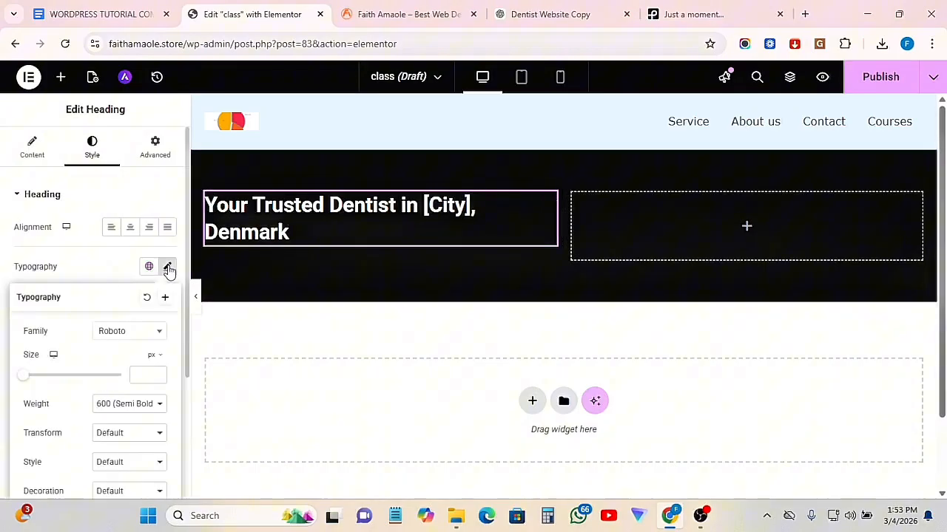
left_click(144, 374)
type("50")
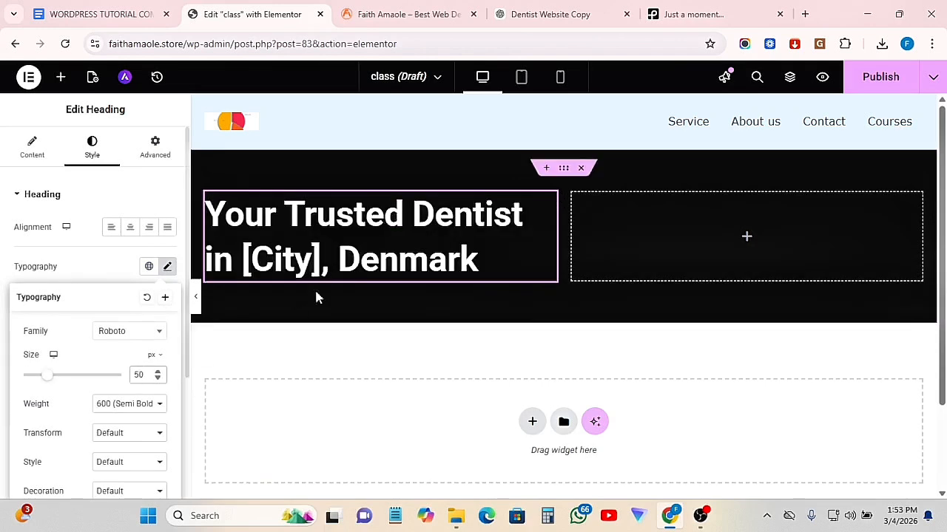
scroll(141, 381, "down", 1)
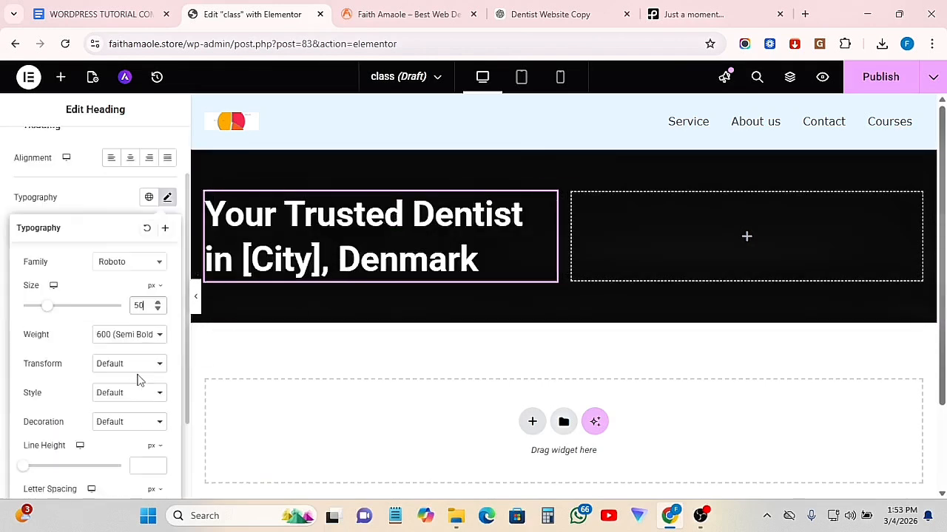
left_click(144, 339)
left_click(124, 234)
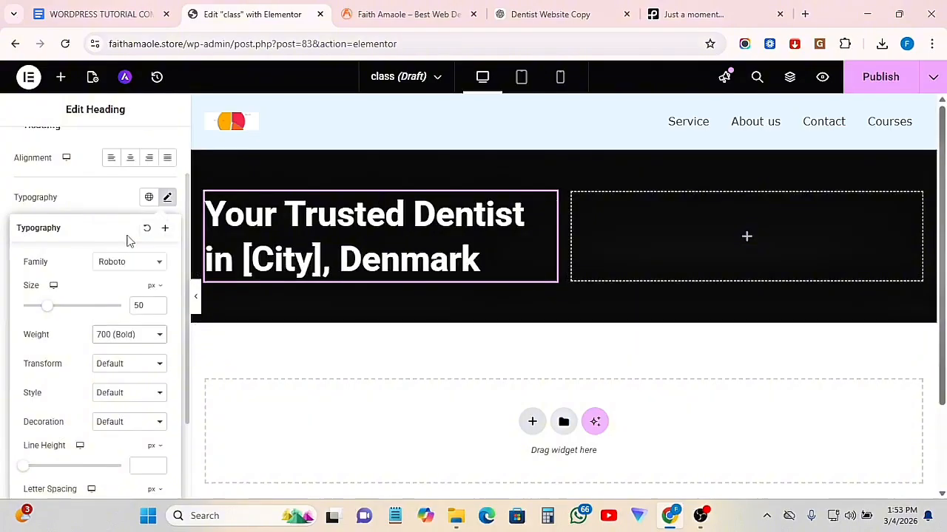
scroll(136, 354, "down", 2)
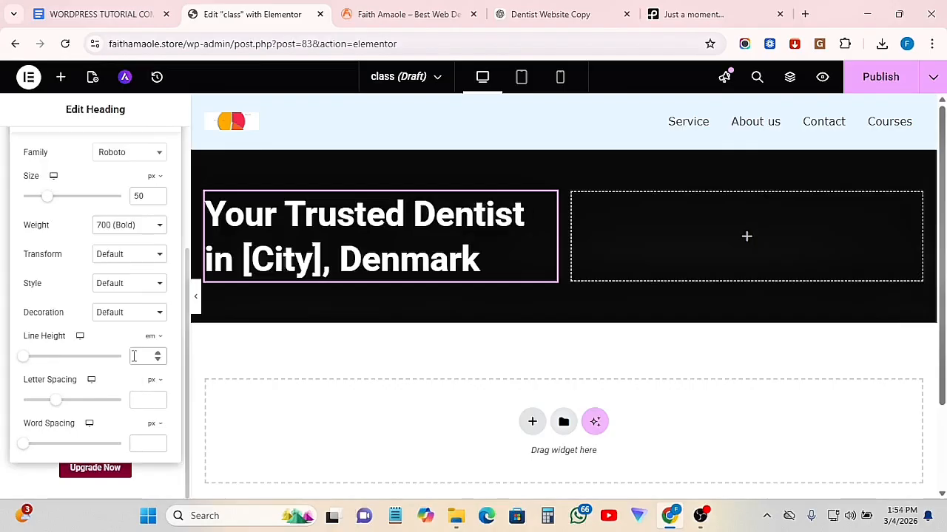
left_click(133, 356)
type("1.2")
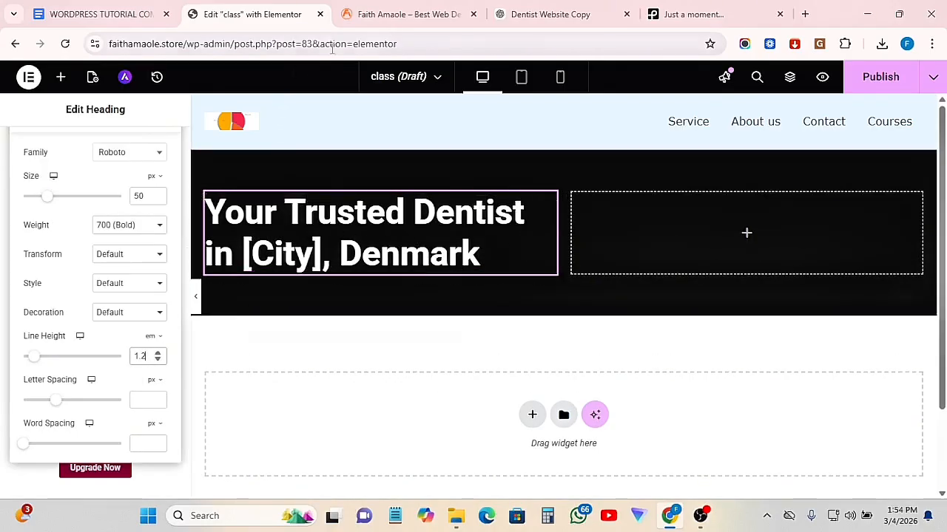
Copy the sentence "Book your appointment today and experience dentistry that puts your comfort first." from the ChatGPT copy and return to the Elementor editor.
left_click(551, 9)
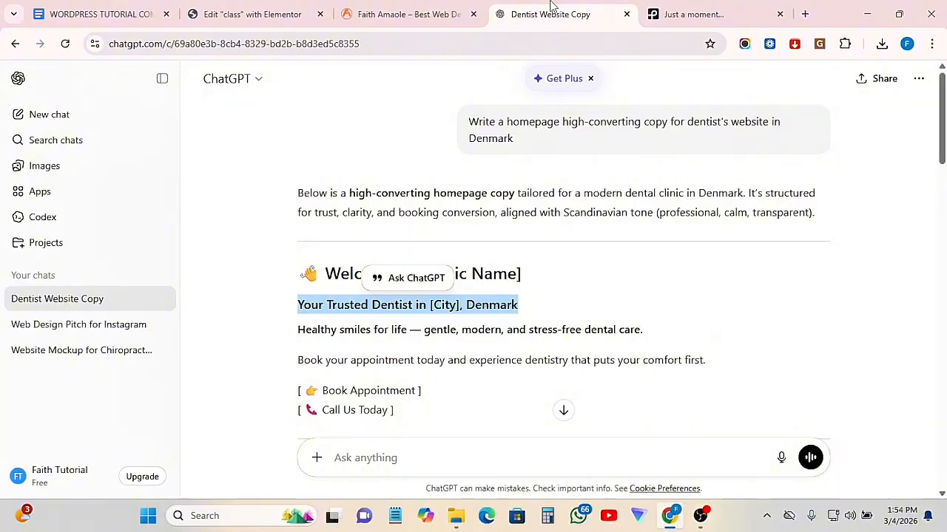
left_click_drag(295, 364, 642, 368)
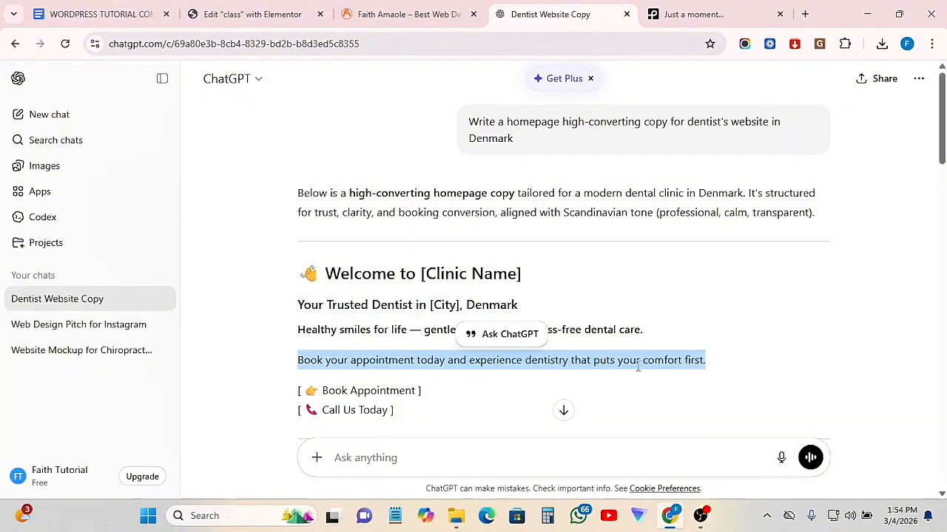
right_click(642, 369)
left_click(345, 186)
left_click(399, 14)
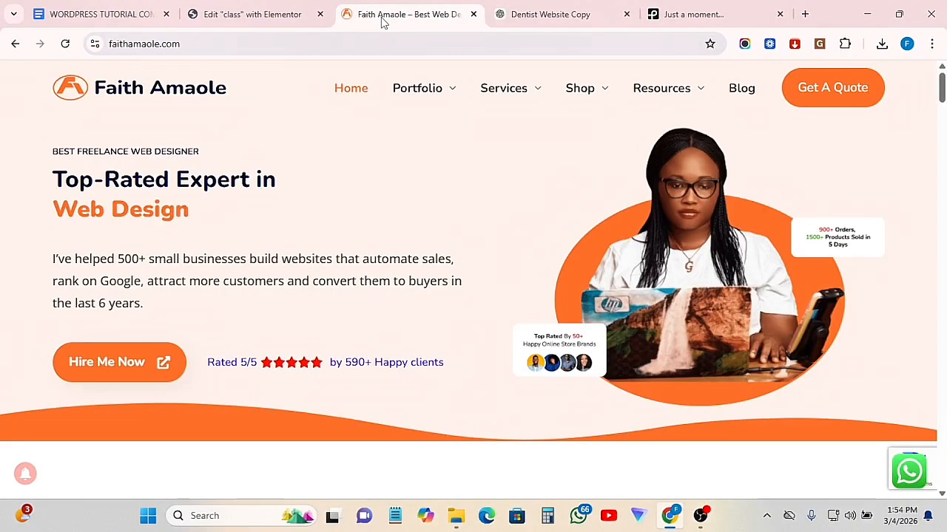
left_click(244, 8)
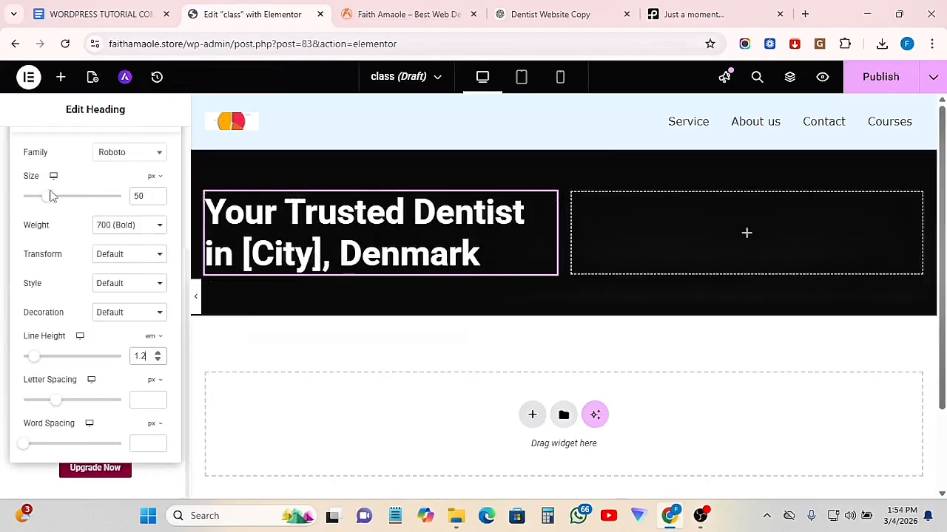
Add a Text Editor widget below the heading and replace its placeholder text with the copied appointment sentence.
left_click(61, 78)
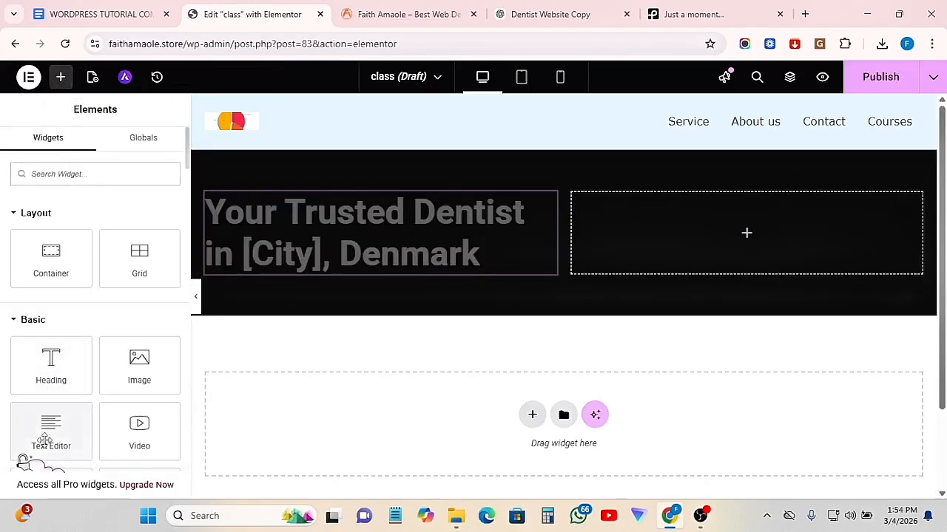
left_click_drag(42, 441, 294, 273)
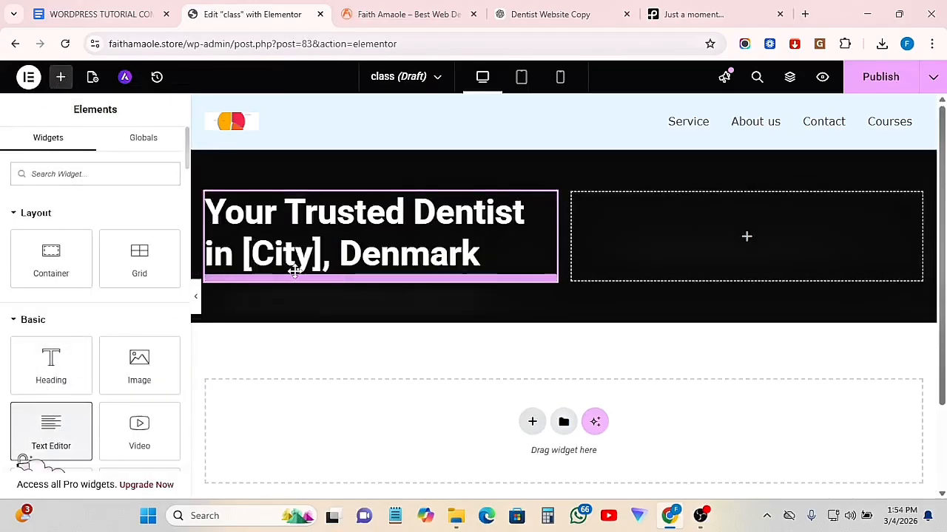
triple_click(75, 347)
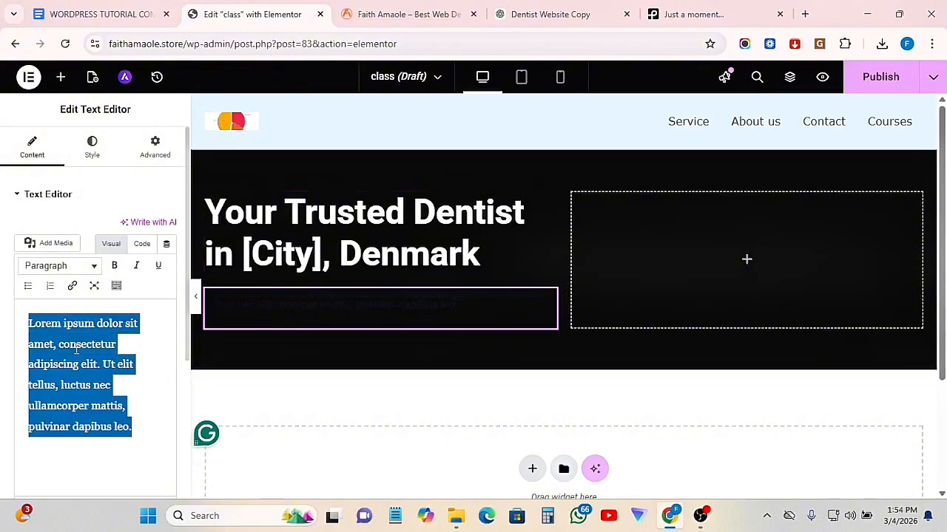
key("ctrl+v")
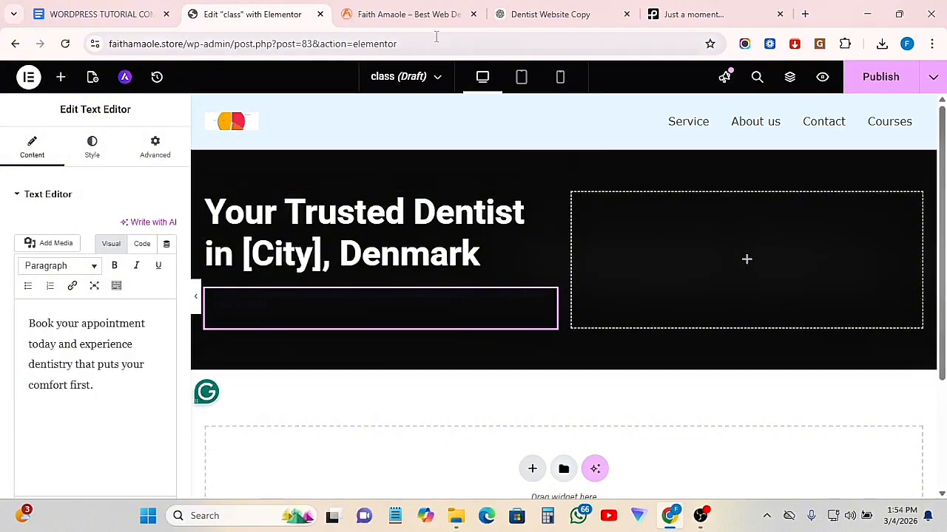
Set the paragraph's text color to the light gray #DFDFDF.
left_click(93, 156)
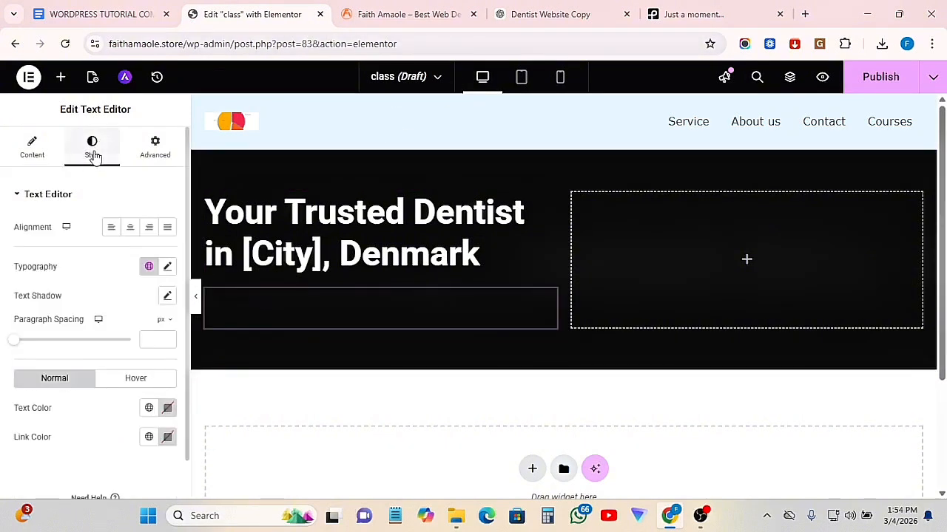
left_click(149, 408)
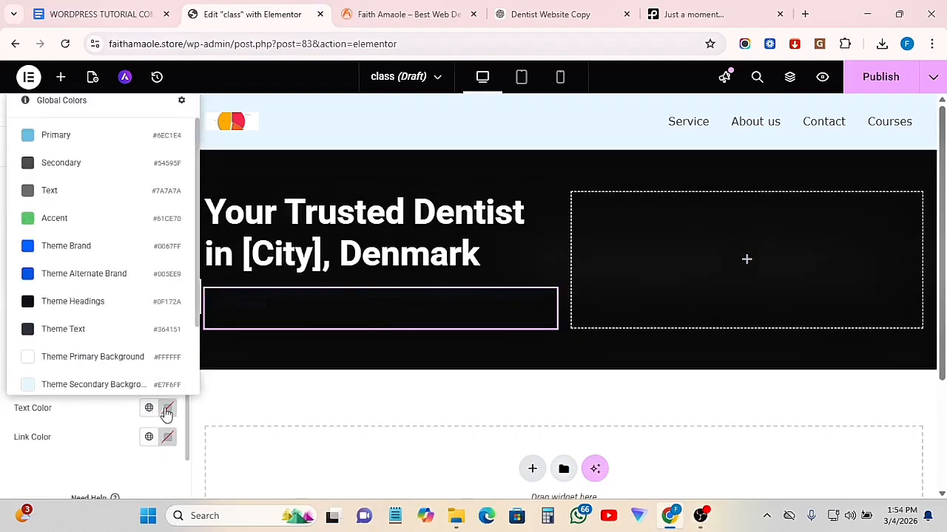
left_click(167, 409)
key("ctrl+v")
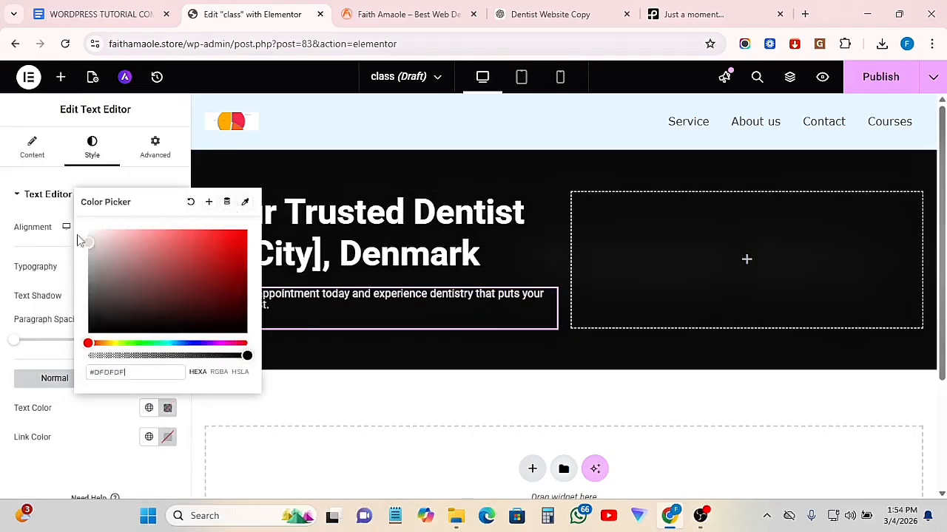
left_click(88, 435)
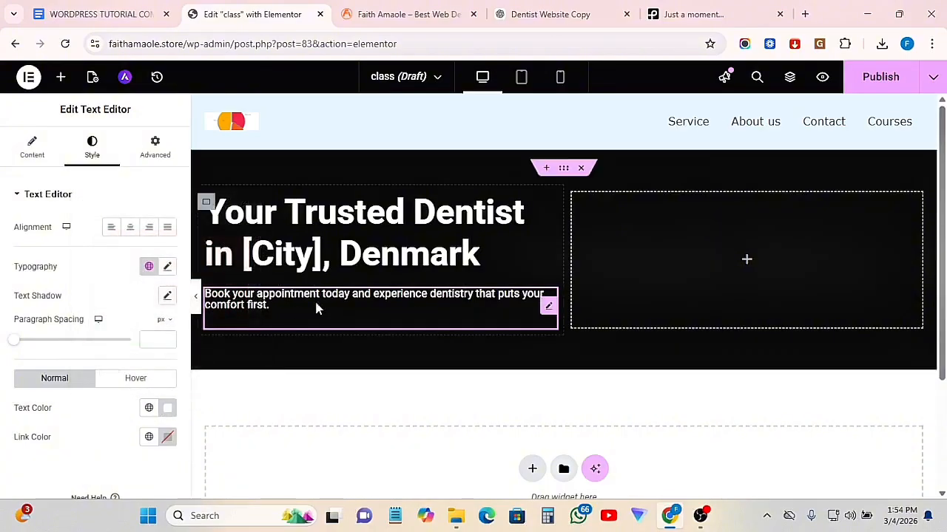
Set the paragraph's typography to size 16 px and line height 1.6 em.
left_click(168, 267)
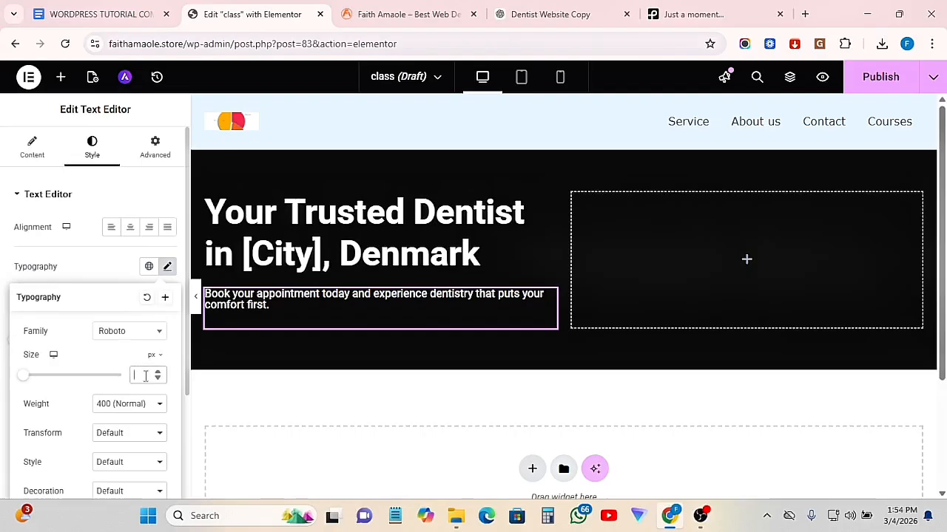
type("16")
scroll(124, 419, "down", 1)
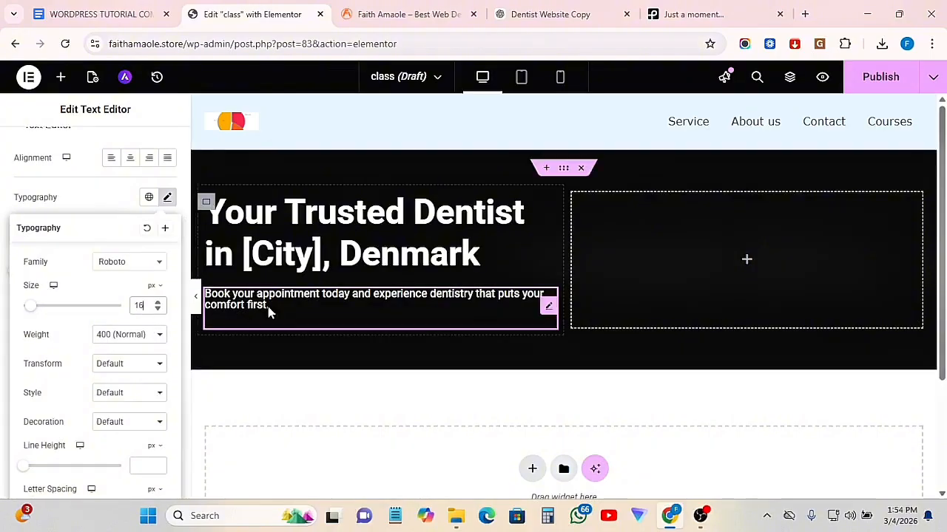
left_click(140, 462)
type("1")
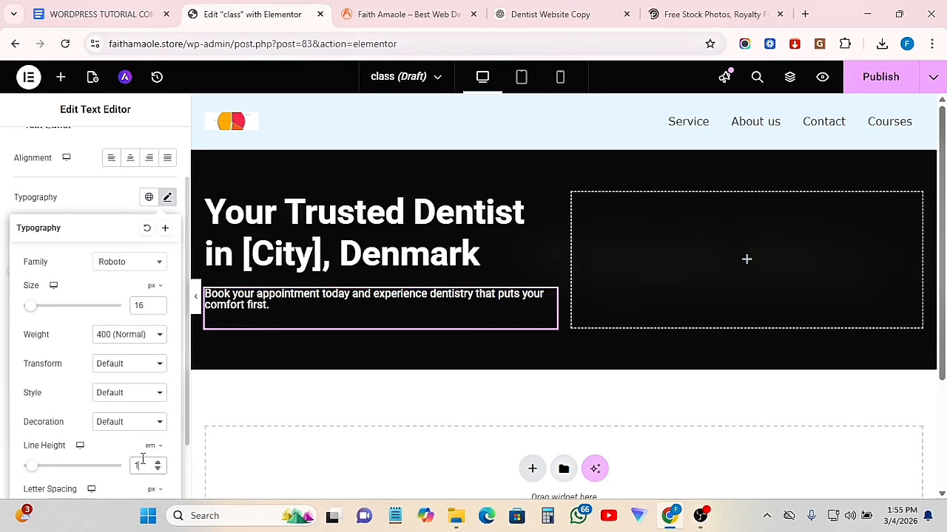
type(".6")
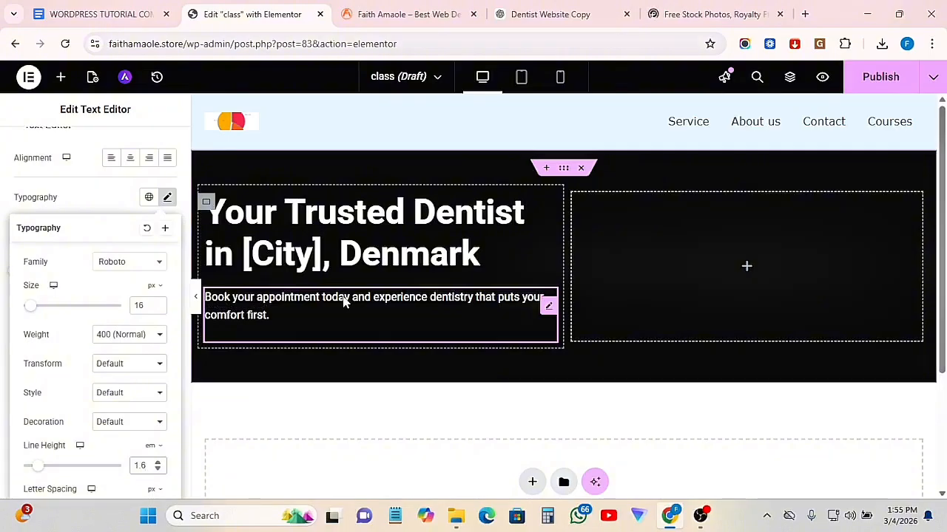
Close the typography settings and set the appointment paragraph's paragraph spacing to 0 px.
left_click(92, 192)
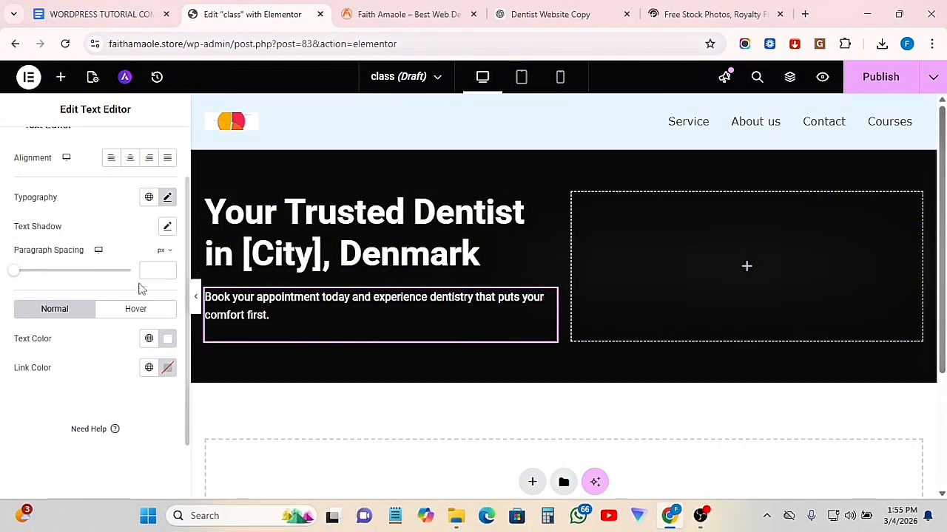
type("0")
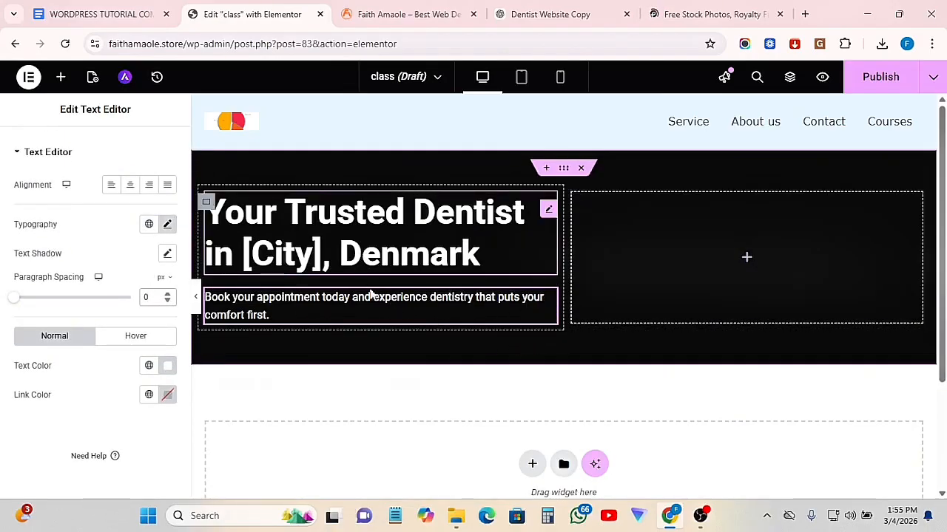
Copy the call-to-action text "Book Appointment" from the ChatGPT copy and return to the Elementor editor.
left_click(551, 15)
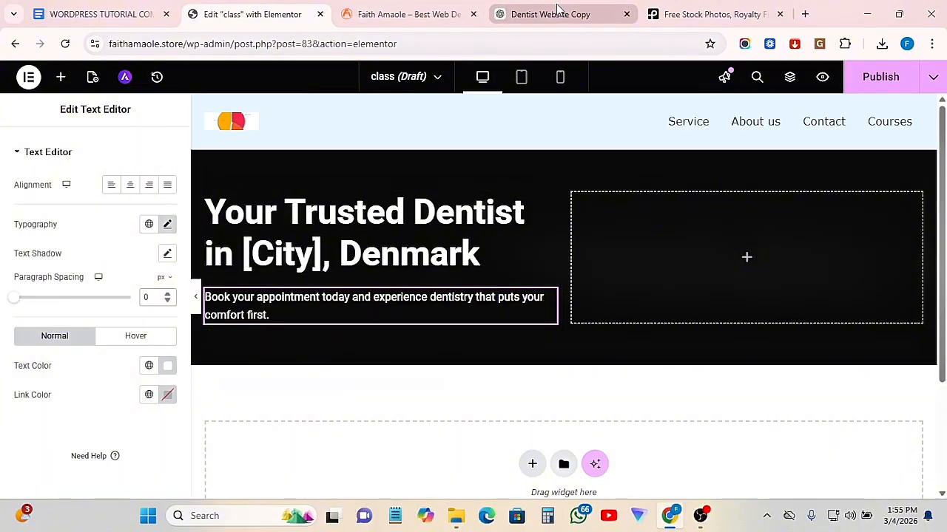
scroll(394, 386, "down", 1)
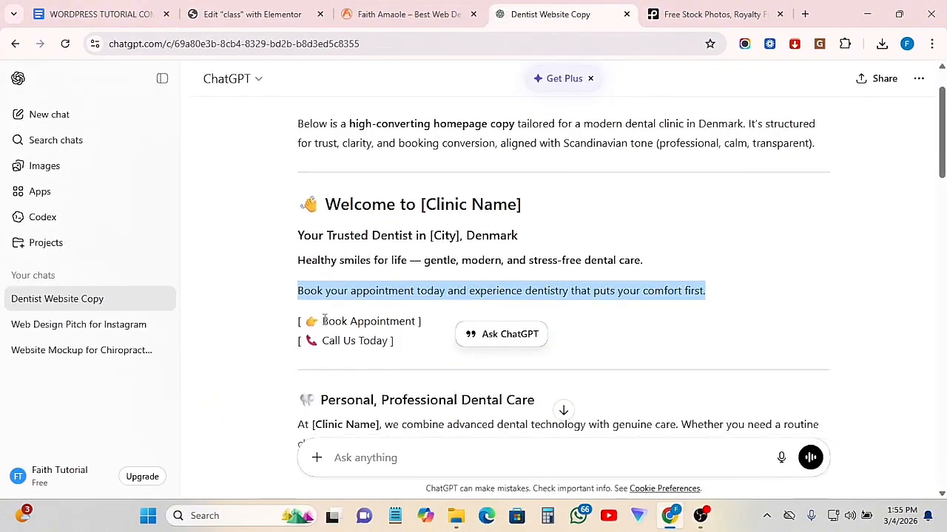
left_click_drag(324, 320, 408, 320)
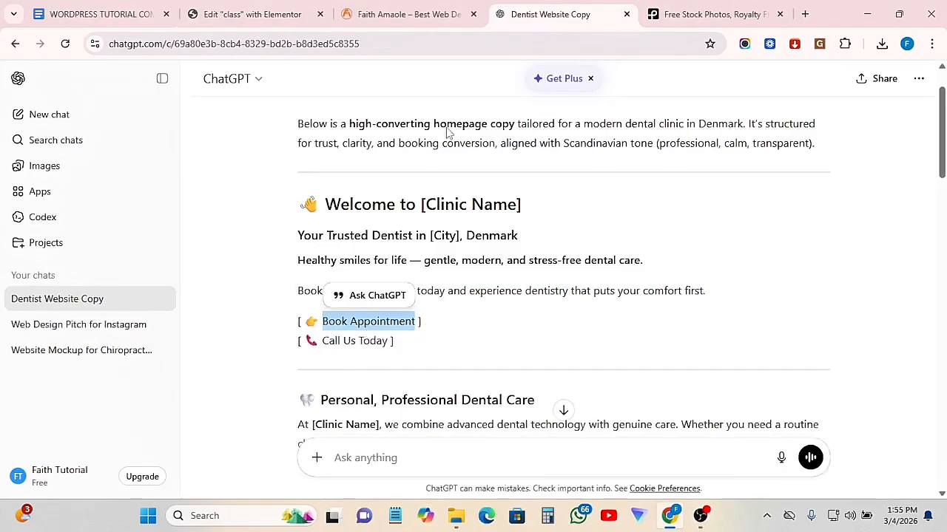
left_click(244, 14)
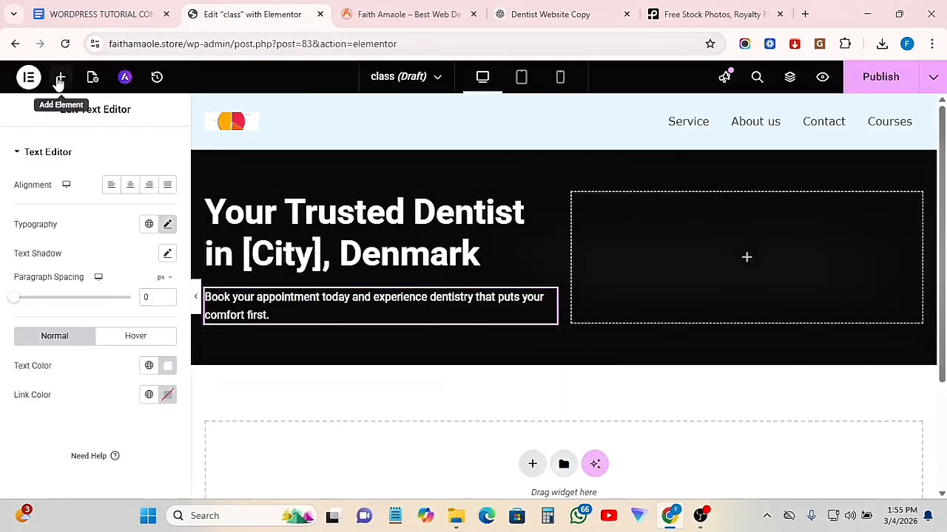
Add a Button widget below the appointment paragraph and replace its text with "Book Appointment".
left_click(60, 77)
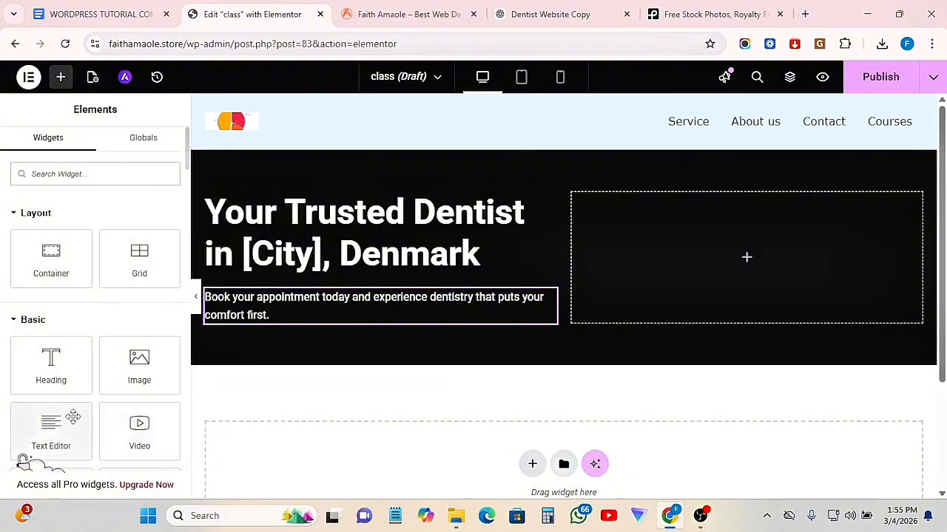
scroll(72, 418, "down", 2)
left_click_drag(49, 355, 309, 318)
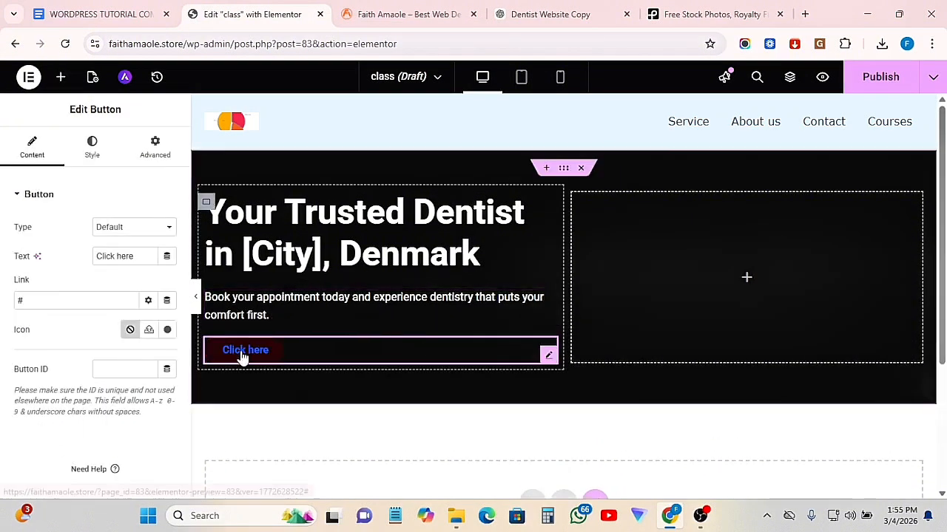
triple_click(108, 255)
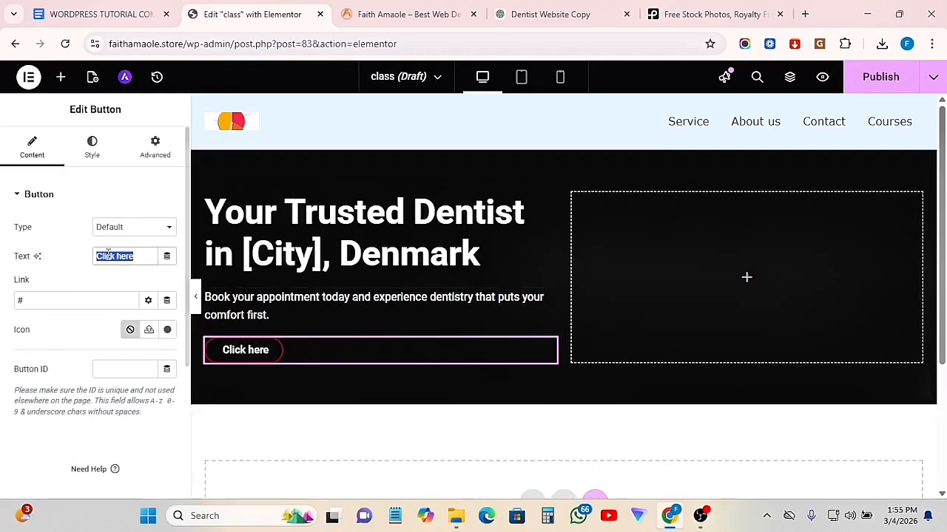
type("Book Appointment")
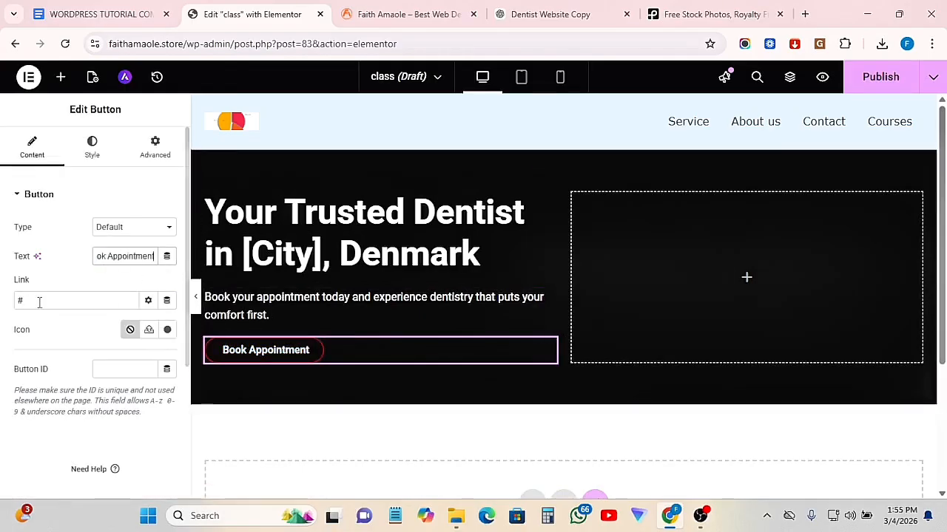
left_click_drag(39, 301, 16, 307)
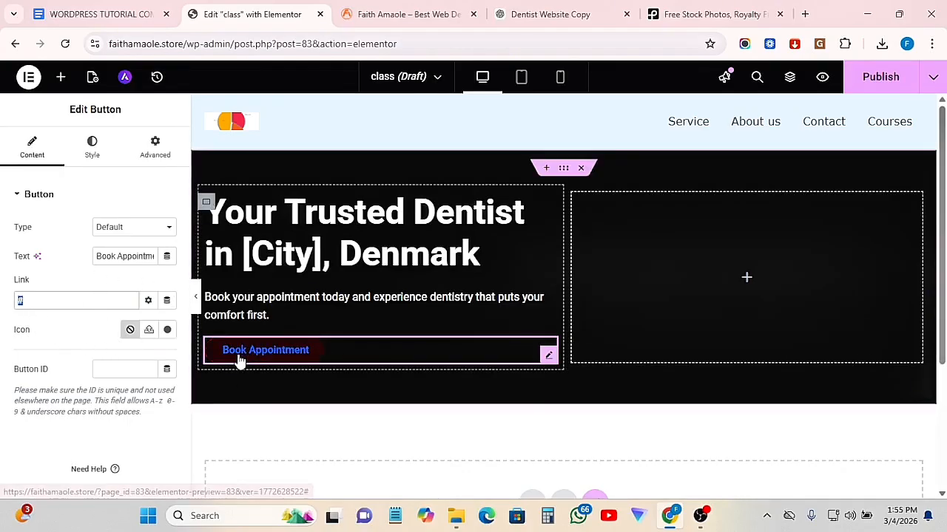
Set the button's text color to white #FFFFFF and its background color to cyan #04F5FF.
left_click(93, 151)
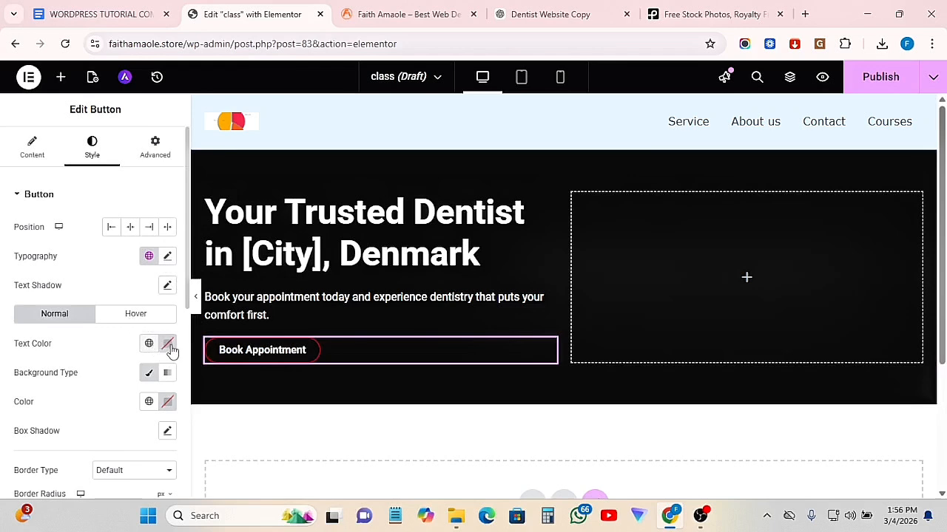
left_click(168, 348)
left_click_drag(164, 269, 73, 154)
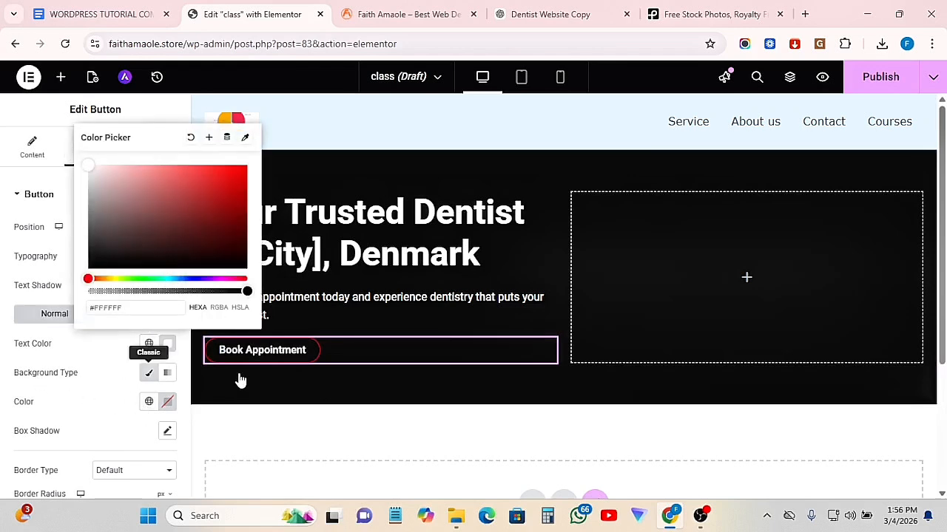
left_click(167, 403)
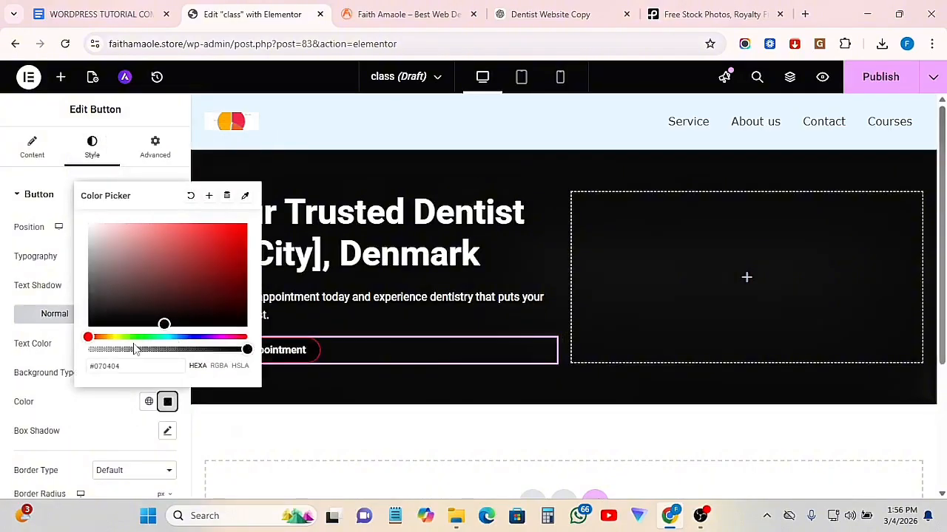
left_click(135, 336)
left_click_drag(135, 337, 108, 338)
left_click(230, 232)
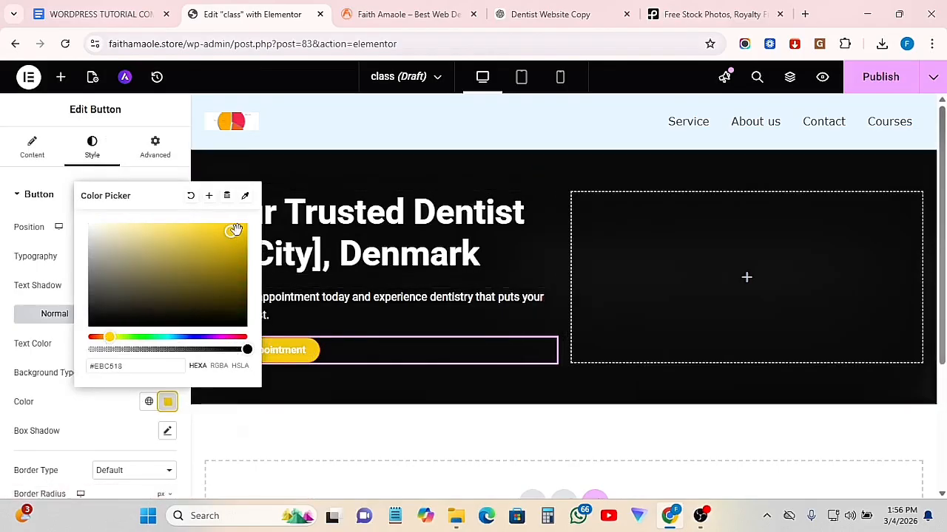
left_click_drag(242, 237, 243, 225)
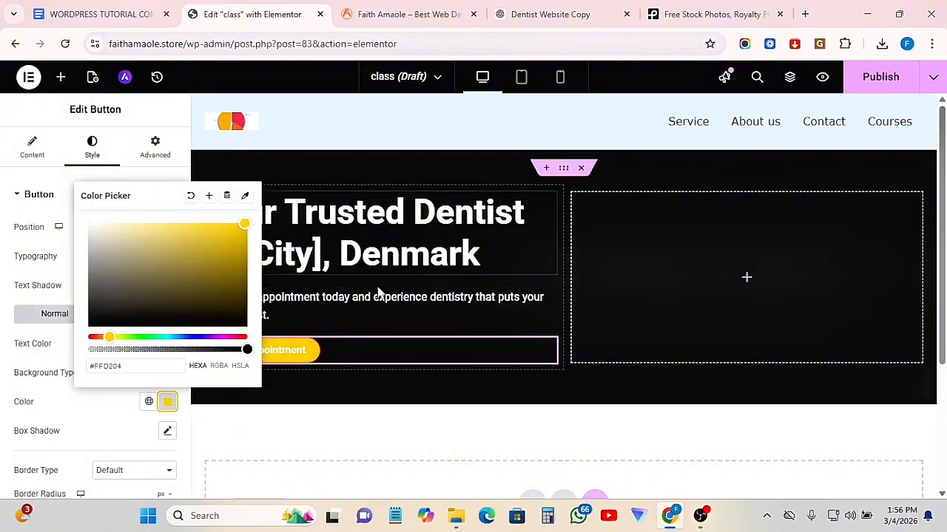
left_click(168, 337)
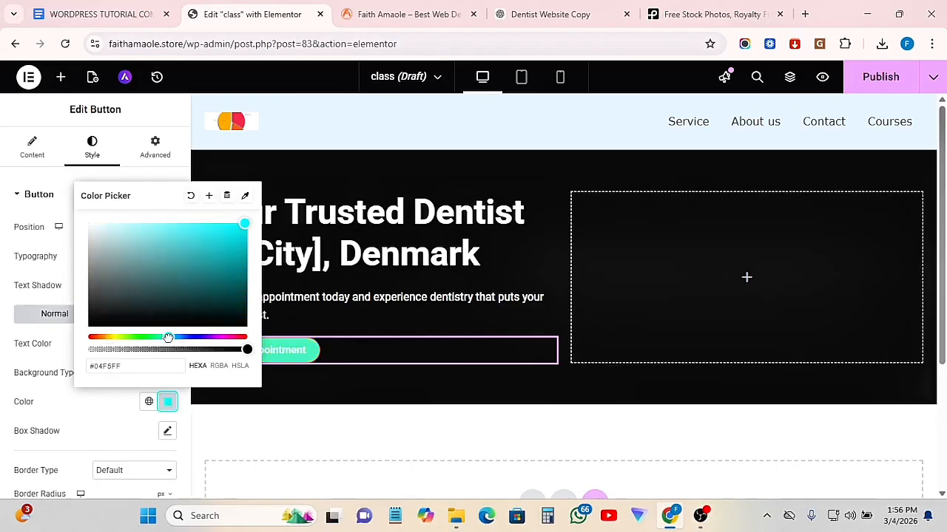
left_click(82, 413)
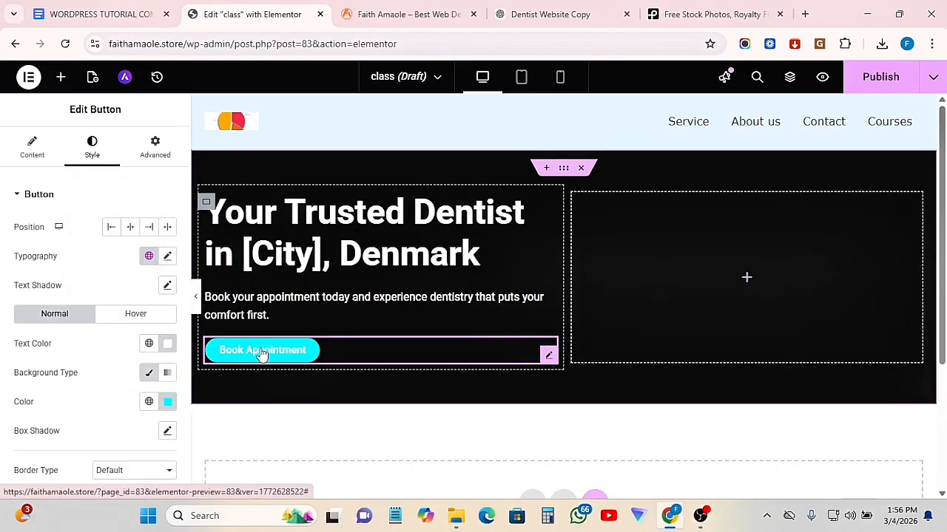
Change the button's text color to black #000000.
left_click(167, 343)
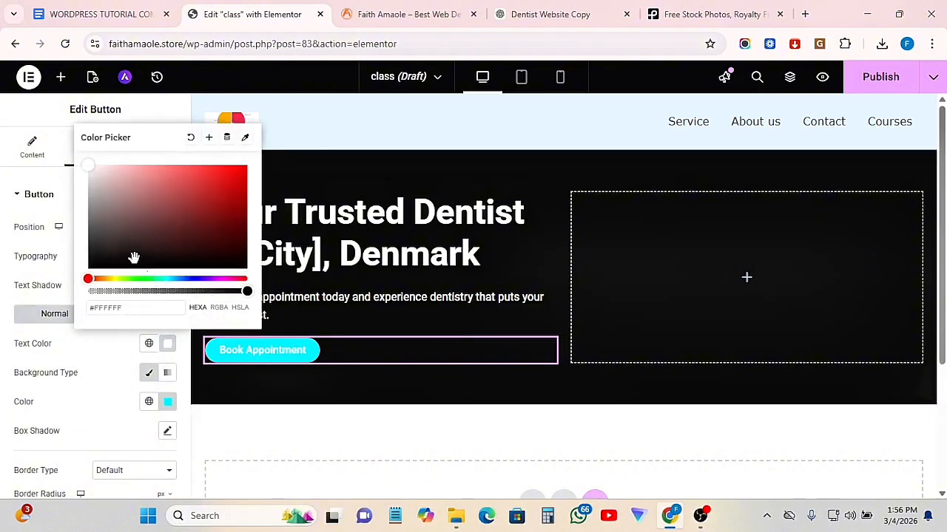
left_click_drag(83, 183, 84, 279)
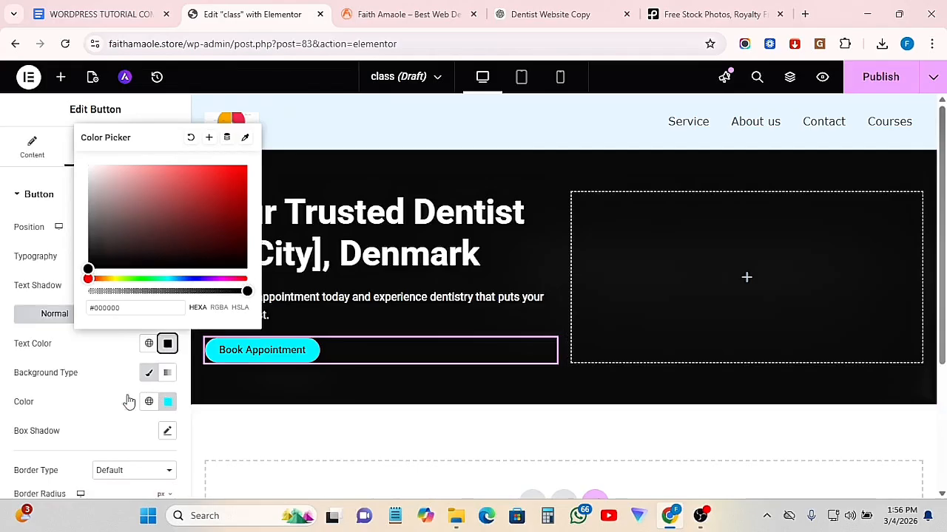
scroll(127, 401, "down", 1)
left_click(91, 270)
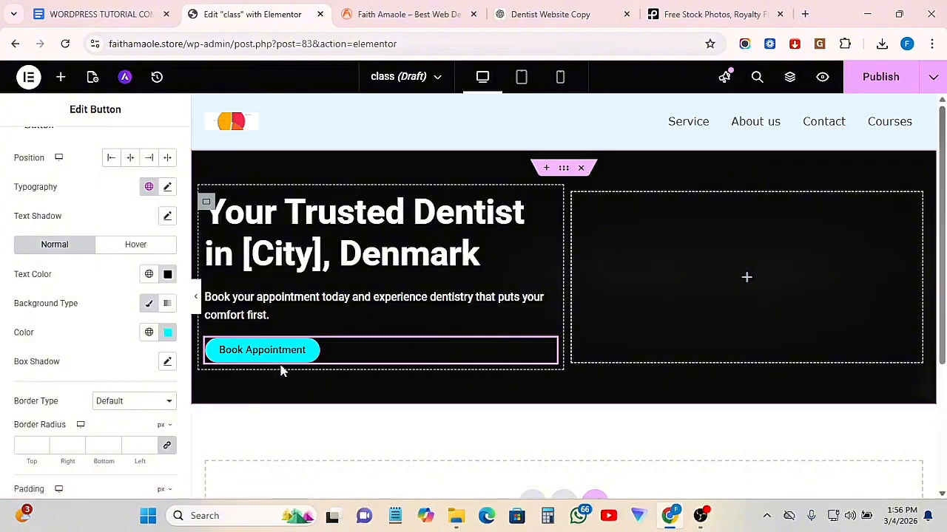
Set the button's padding to 16 px top and bottom and 32 px right and left.
scroll(70, 387, "down", 2)
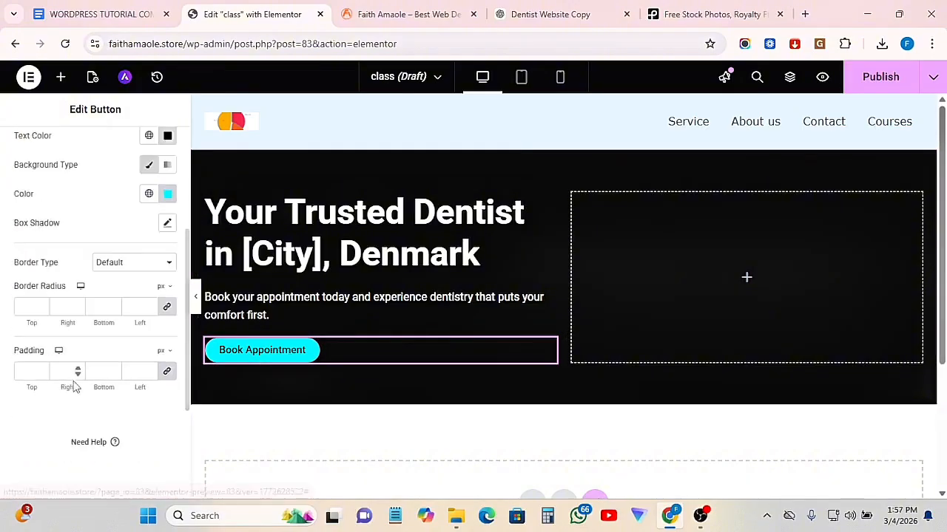
left_click(23, 370)
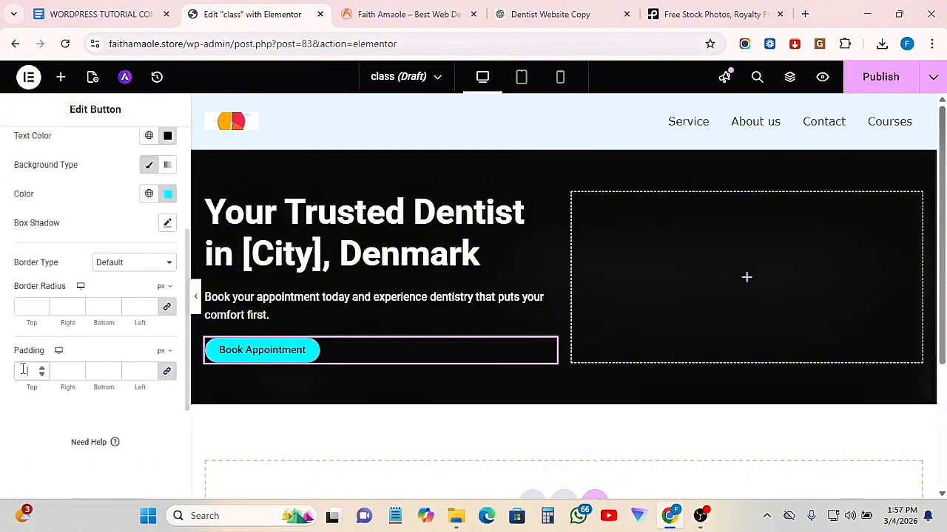
type("32")
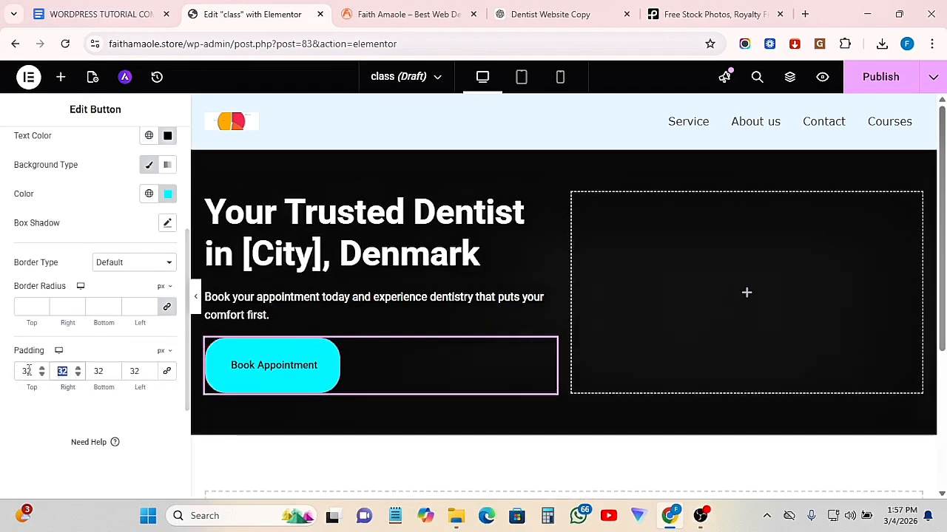
type("16")
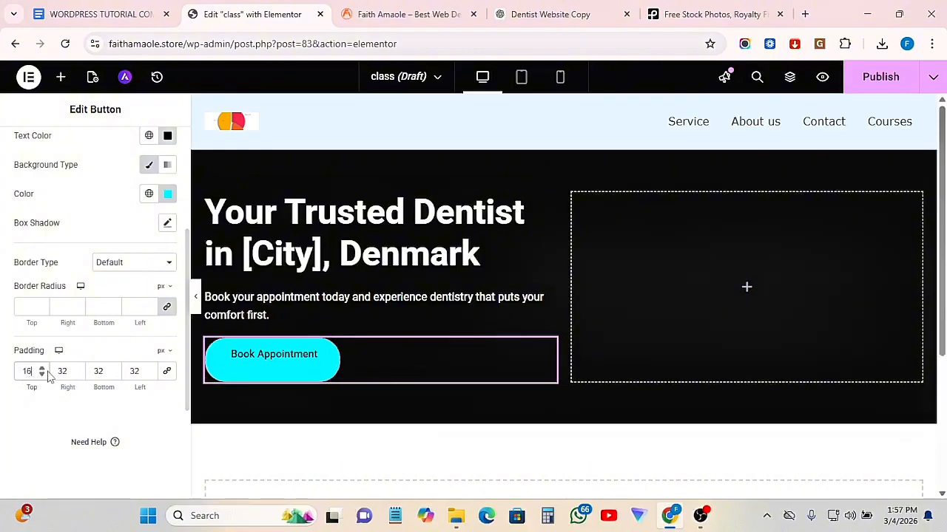
double_click(97, 370)
type("15")
key("BackSpace")
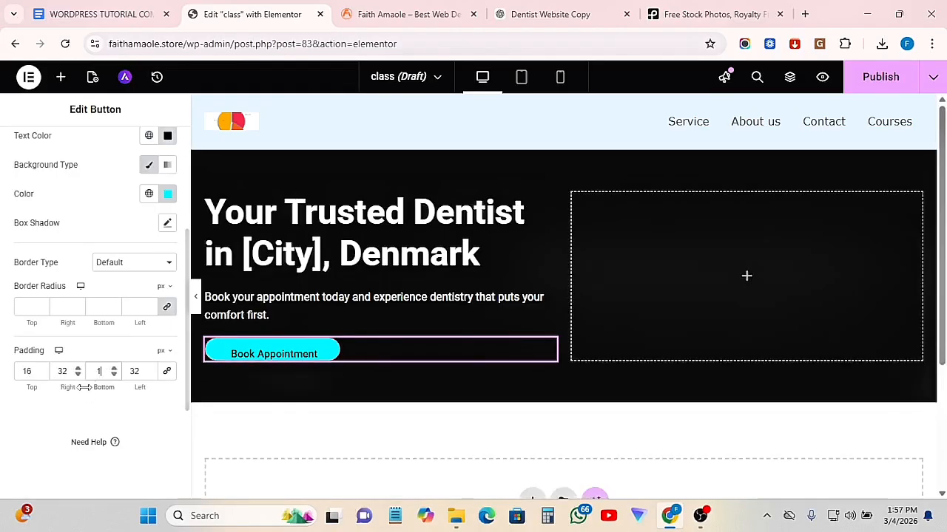
type("6")
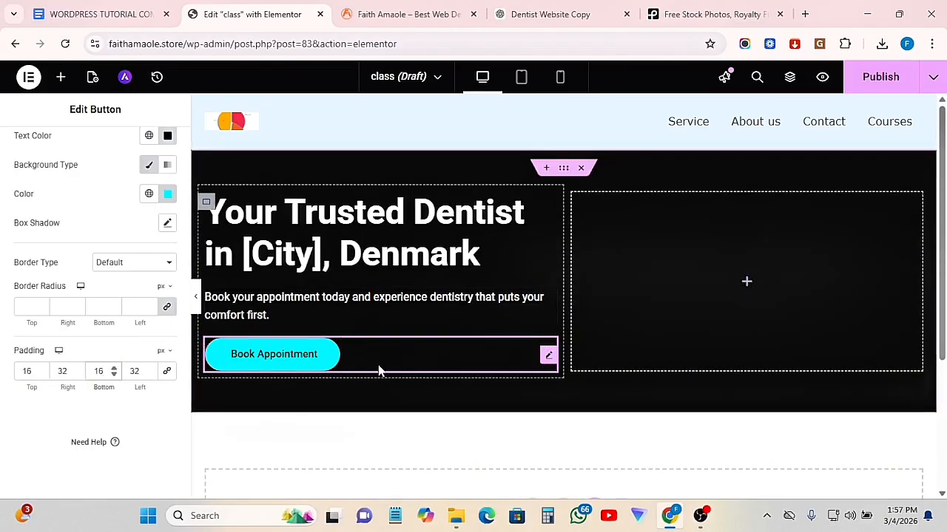
Remove the "[City]," placeholder so the heading reads "Your Trusted Dentist in Denmark".
left_click(247, 254)
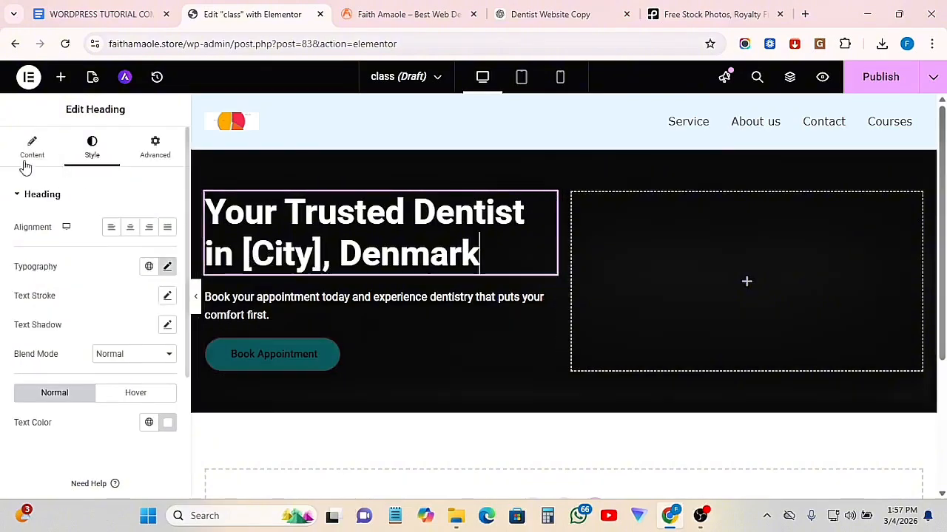
left_click(20, 150)
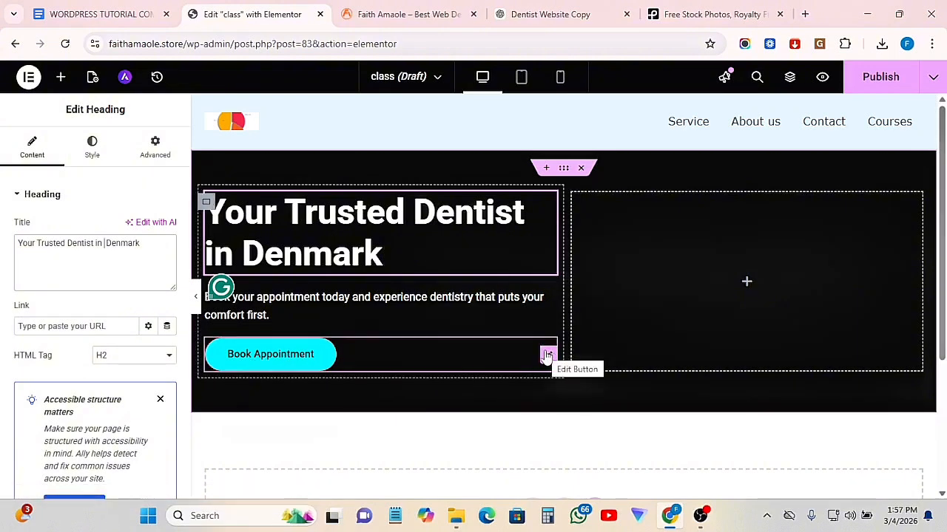
Duplicate the Book Appointment button within the hero's text column.
right_click(280, 357)
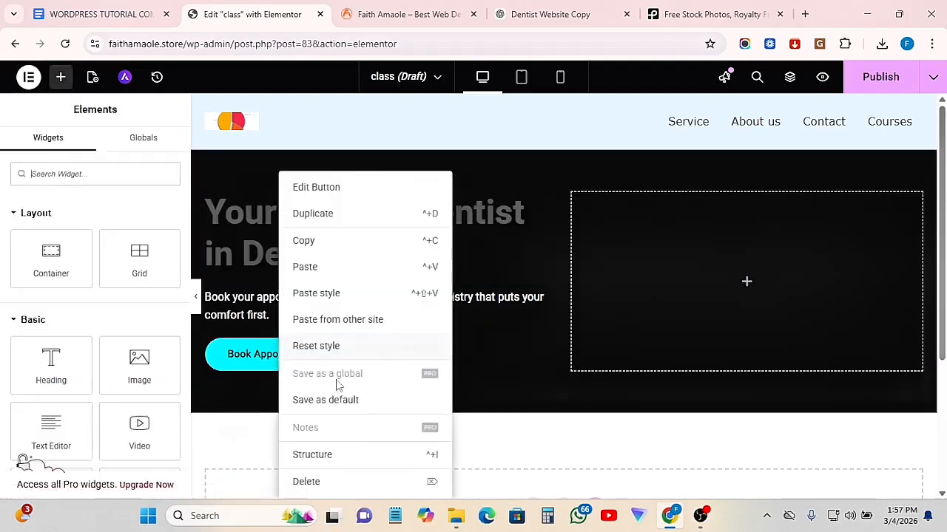
left_click(317, 216)
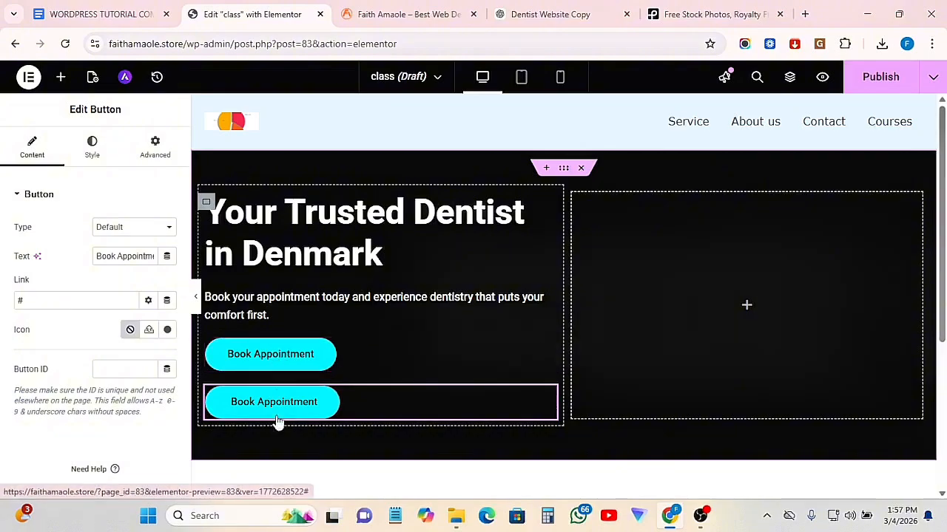
Try a horizontal row direction for the items in the hero's text container and restore the vertical column direction.
left_click(206, 203)
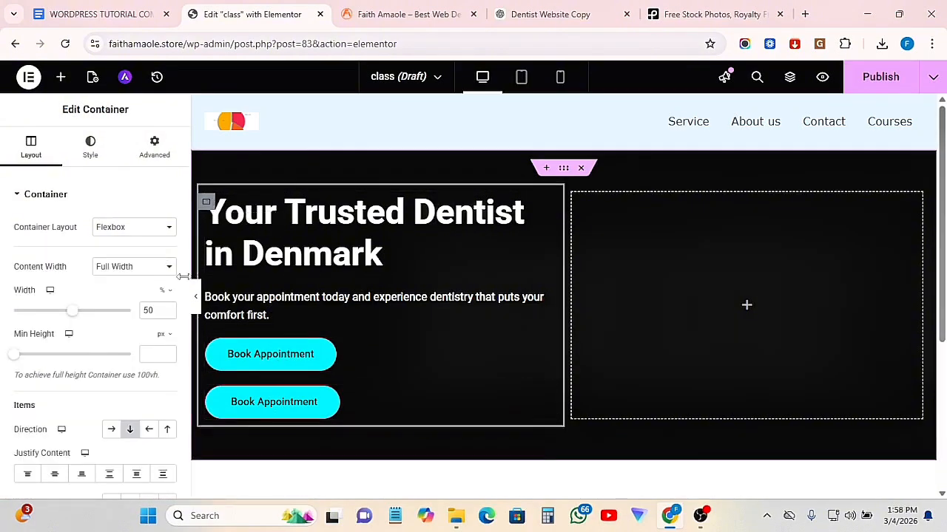
scroll(131, 363, "down", 1)
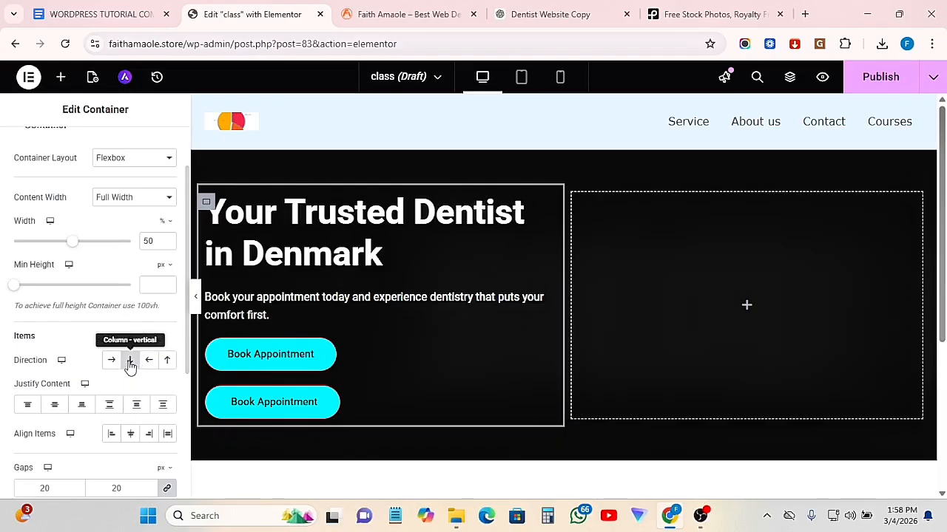
left_click(111, 360)
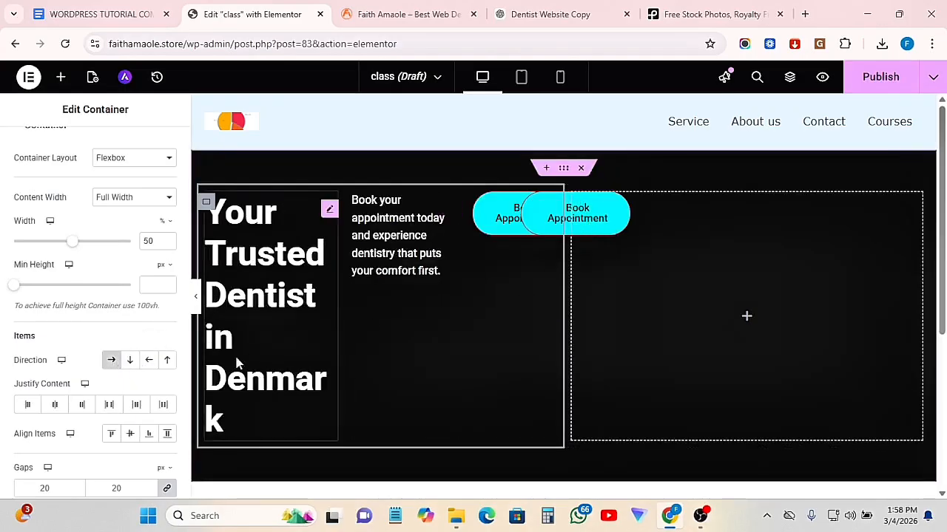
left_click(132, 363)
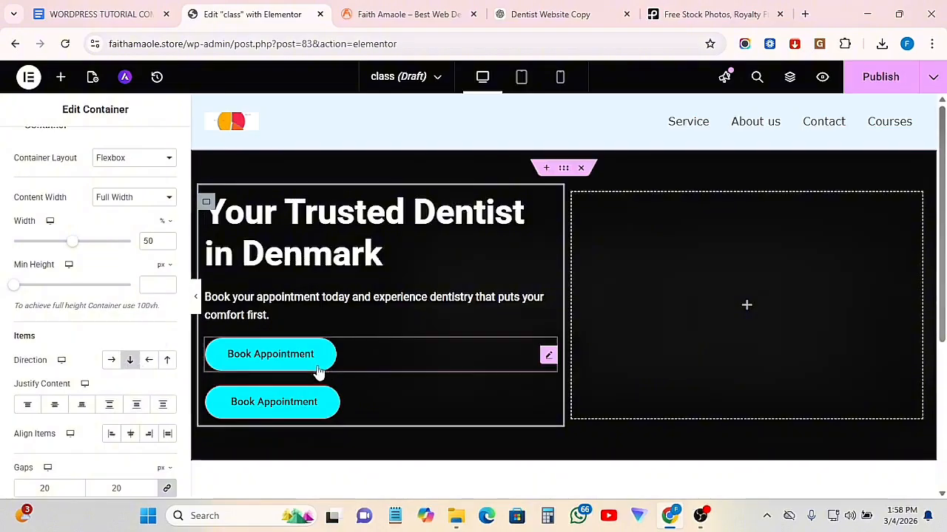
Add a container inside the hero's text column, between the paragraph and the two Book Appointment buttons.
scroll(52, 277, "up", 2)
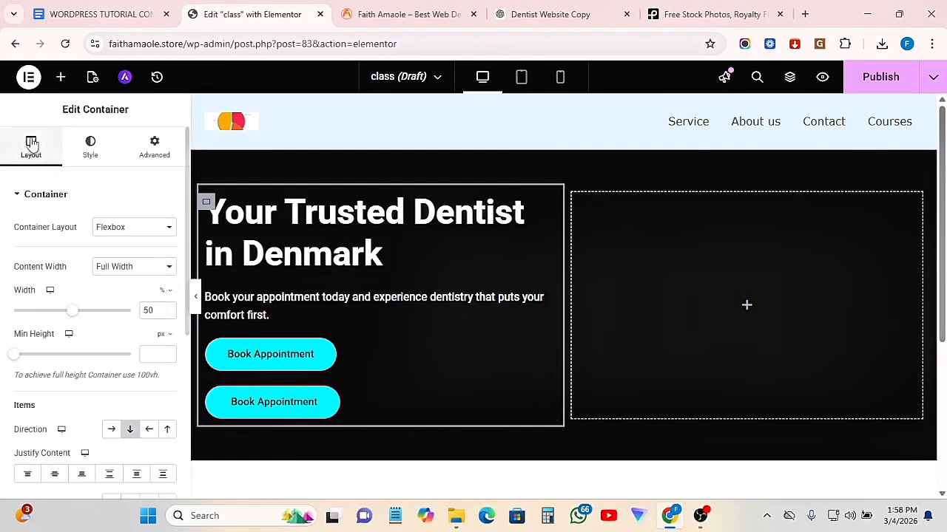
left_click(62, 77)
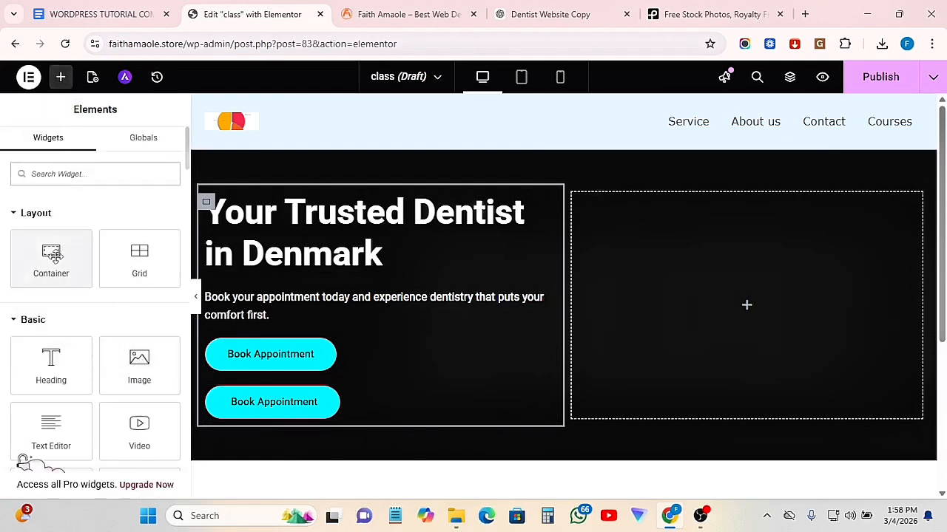
left_click_drag(60, 256, 319, 348)
scroll(273, 436, "down", 1)
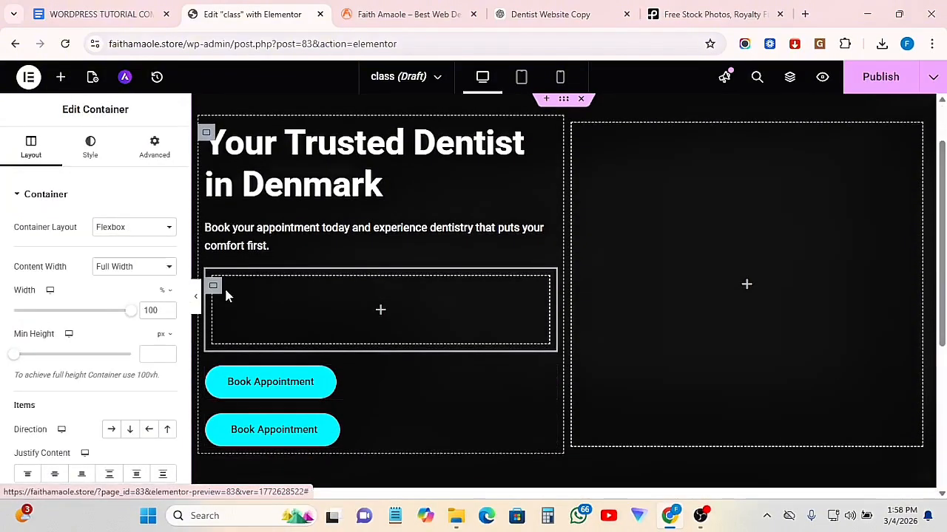
Move both Book Appointment buttons into the new container and set its item direction to horizontal row.
left_click_drag(243, 387, 259, 318)
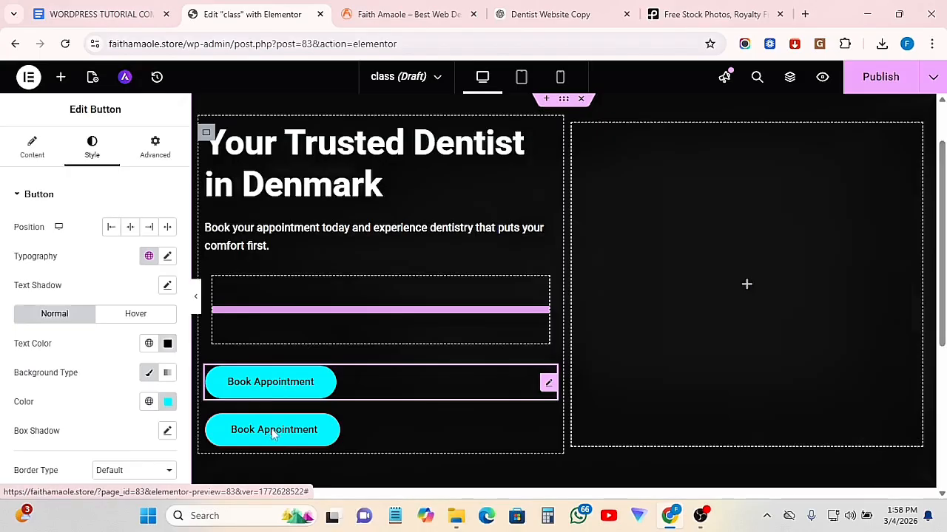
left_click_drag(283, 359, 376, 294)
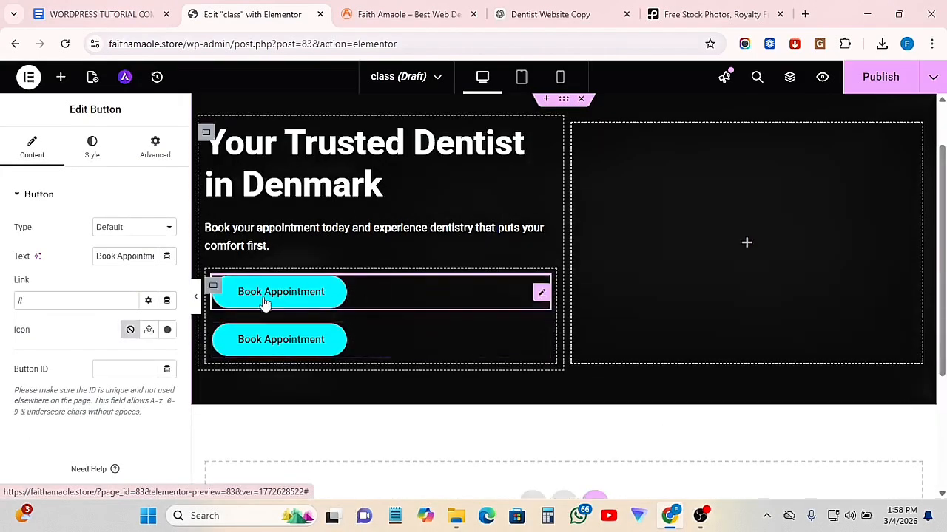
left_click(213, 287)
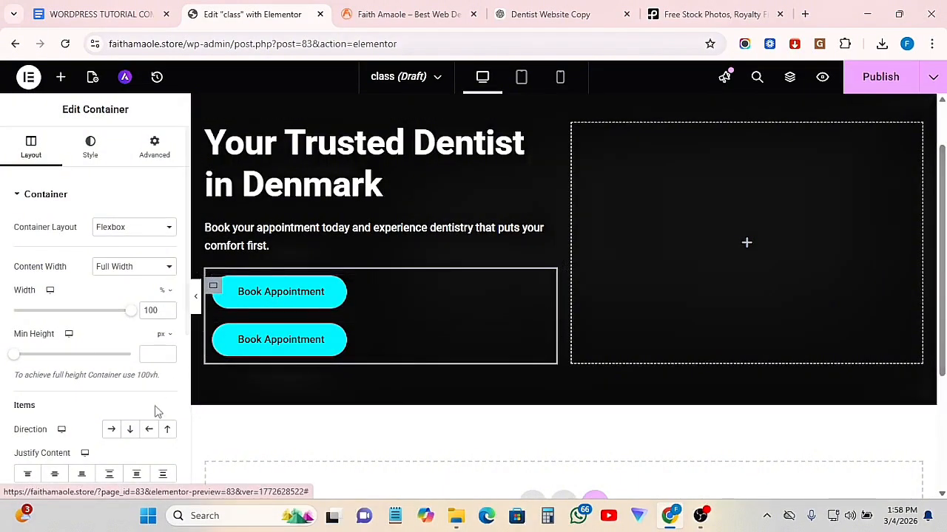
left_click(110, 431)
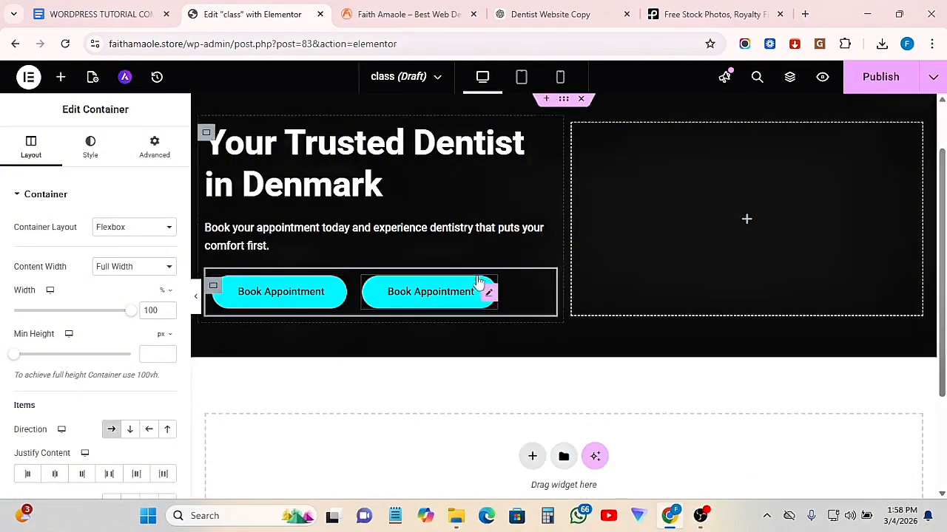
scroll(508, 320, "up", 1)
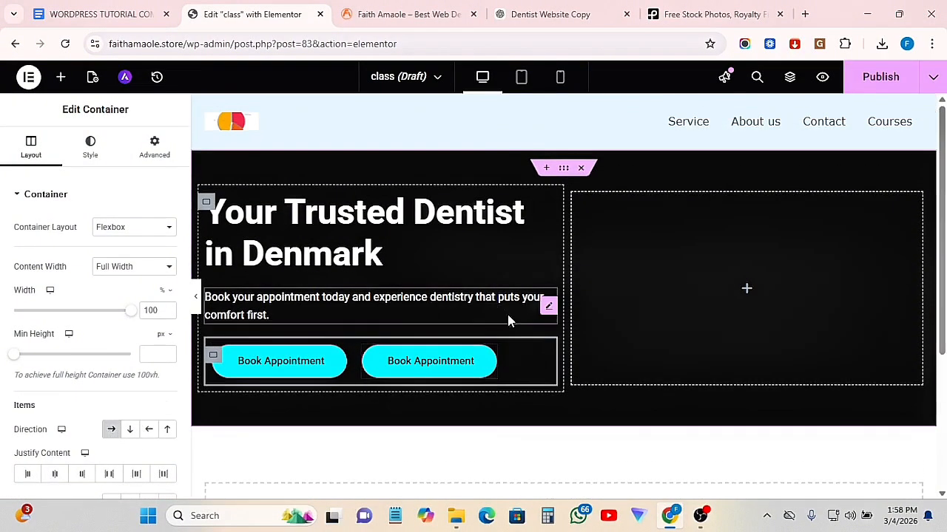
Replace the second button's text with "Call Us Today", copied from the dentist website copy in ChatGPT.
left_click(411, 363)
left_click(538, 11)
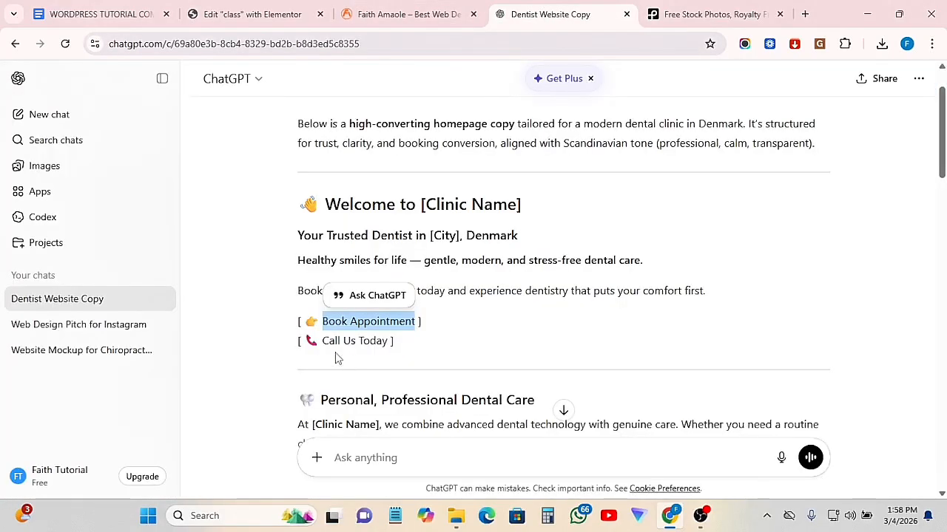
left_click_drag(323, 343, 391, 341)
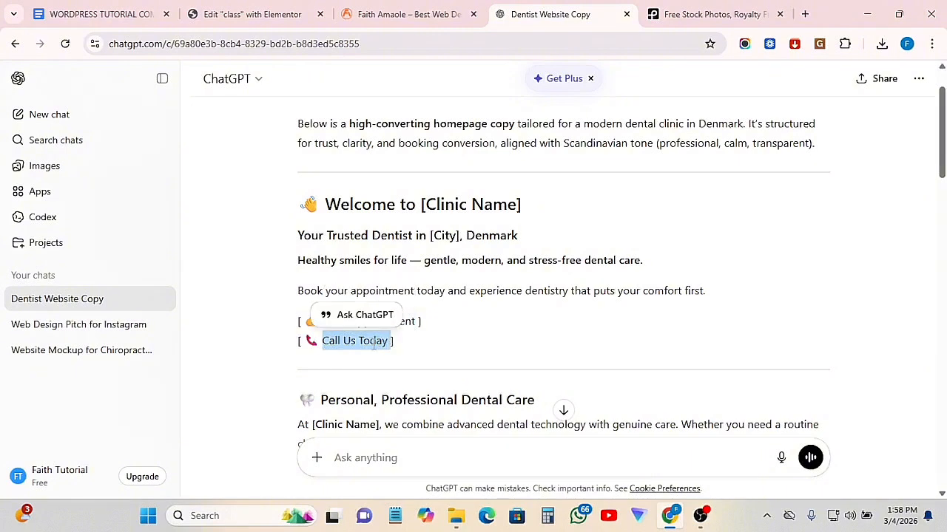
right_click(374, 340)
left_click(416, 164)
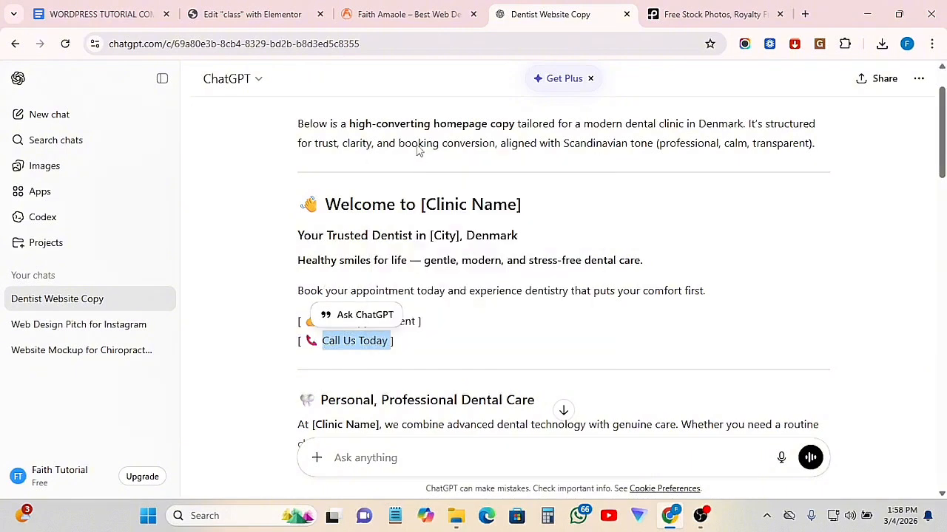
left_click(249, 15)
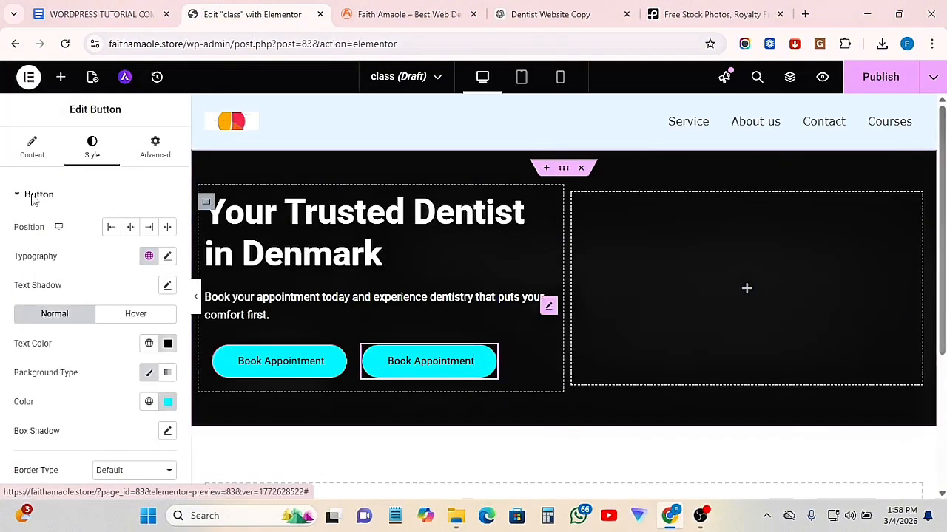
left_click(30, 148)
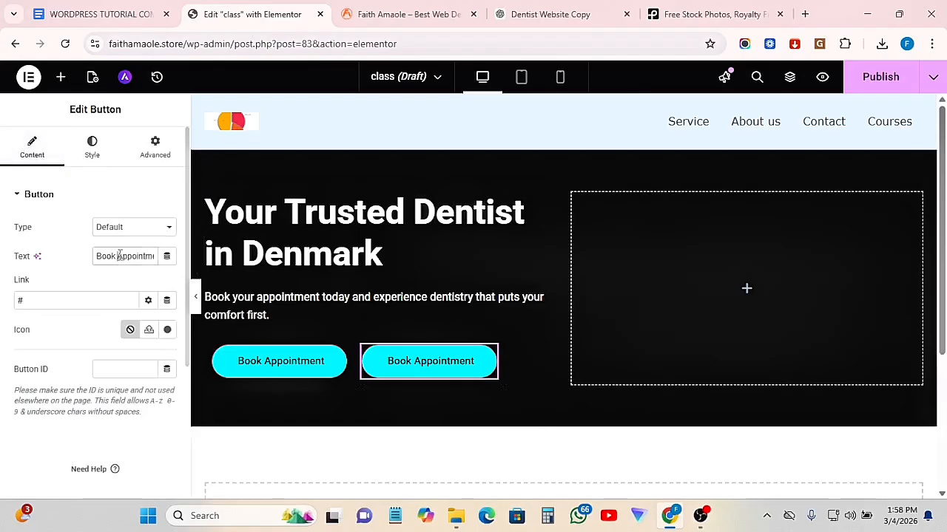
key("ctrl+v")
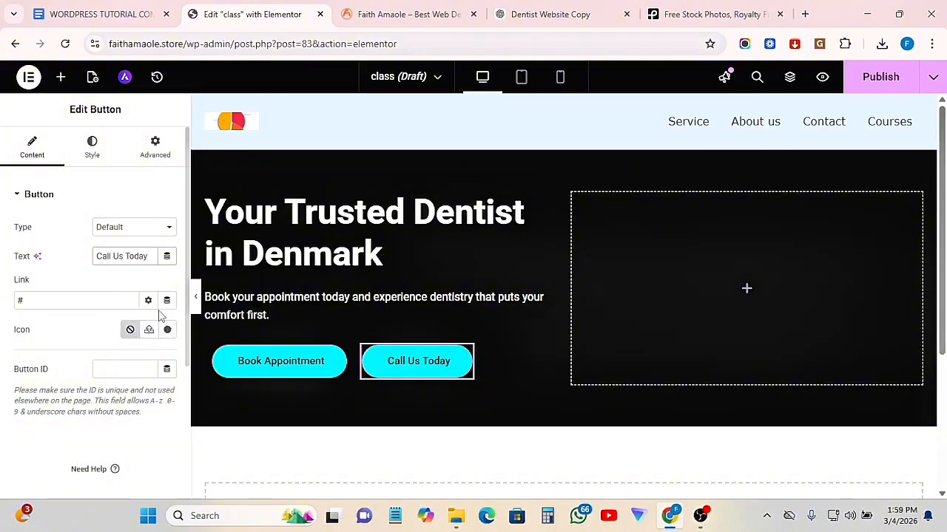
Find phone icons in the icon library and insert the "Phone alt" icon on the Call Us Today button.
left_click(169, 332)
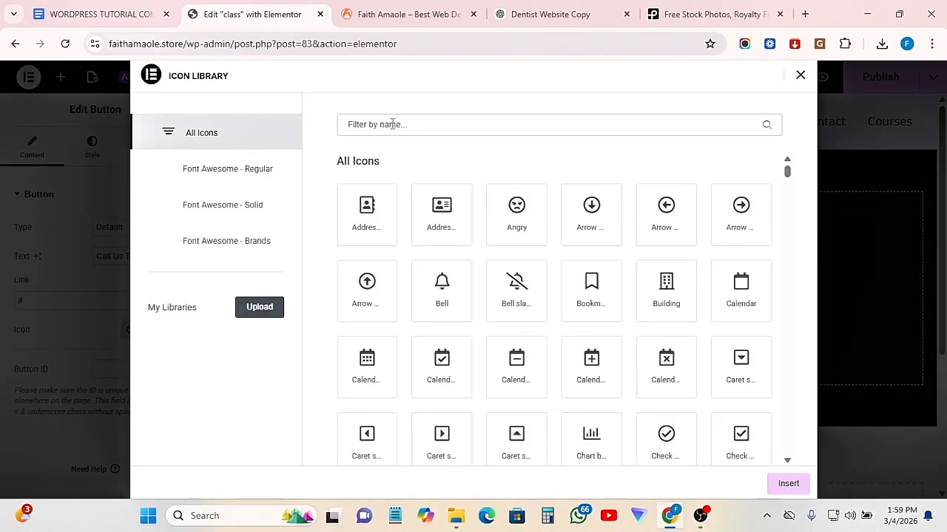
left_click(391, 125)
type("call")
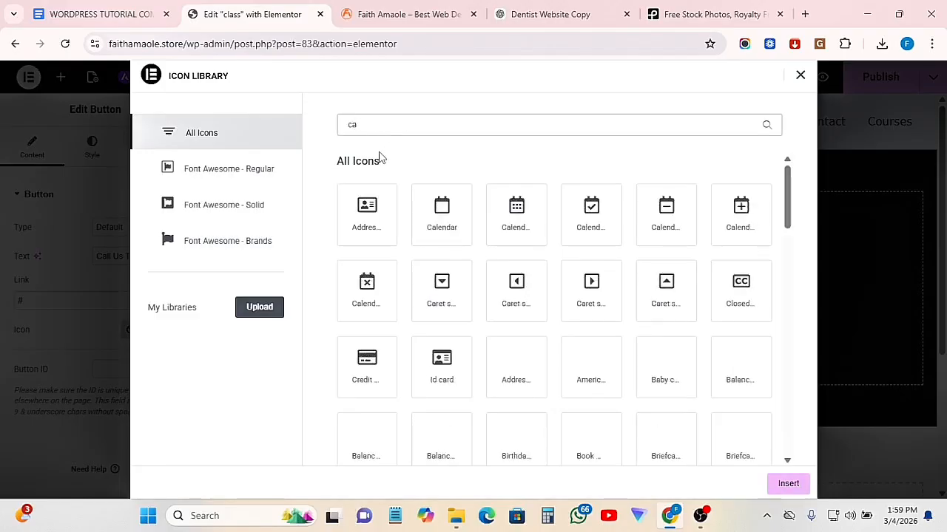
key("BackSpace")
key("BackSpace")
key("BackSpace")
key("BackSpace")
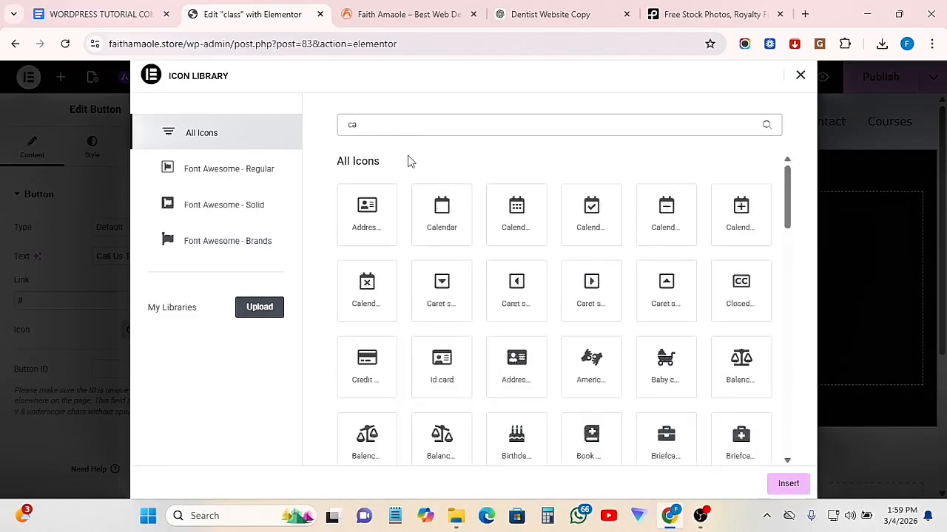
type("phon")
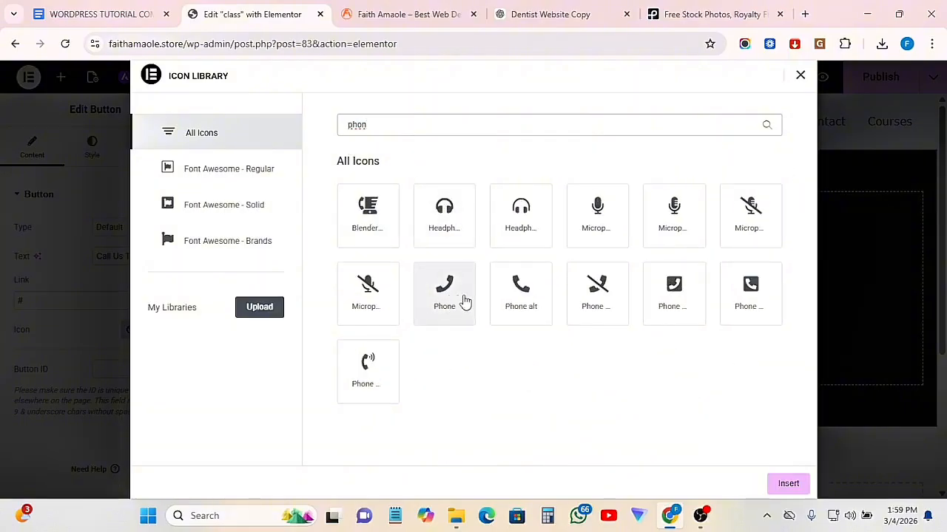
left_click(528, 298)
left_click(802, 486)
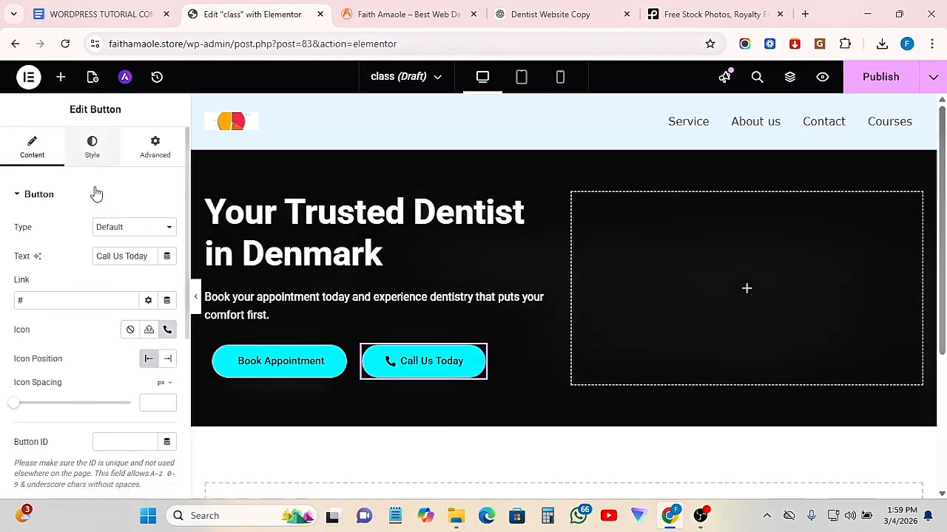
Set the Call Us Today button's background color to #FFFFFF and preview the hero section without the editing panel.
left_click(92, 148)
left_click(167, 401)
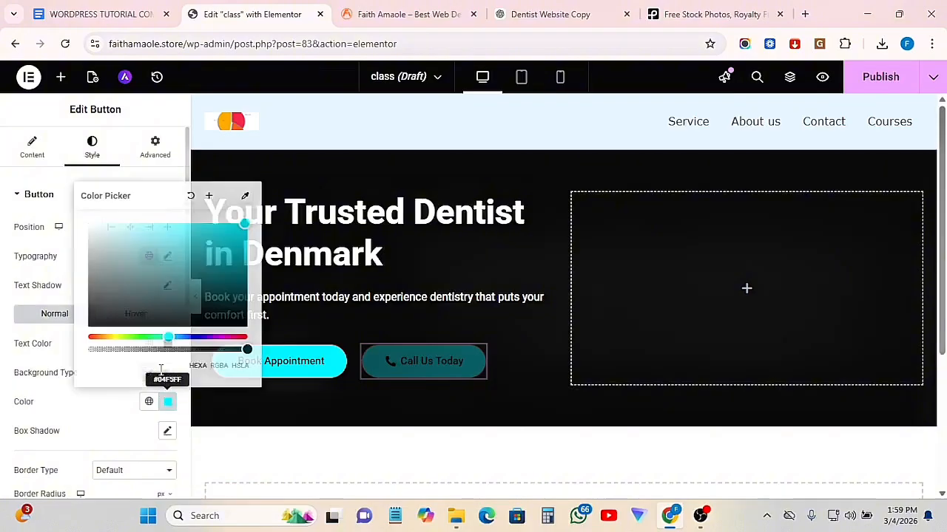
left_click_drag(108, 223, 78, 222)
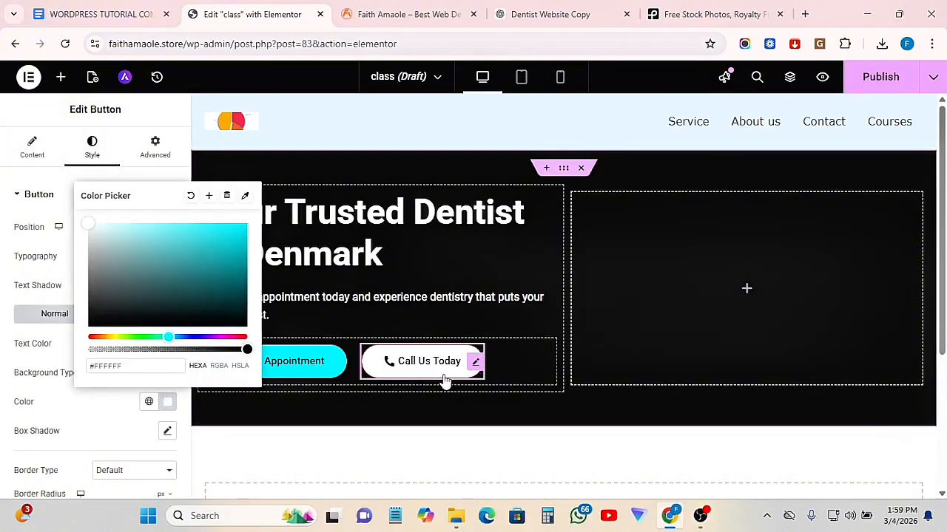
left_click(72, 409)
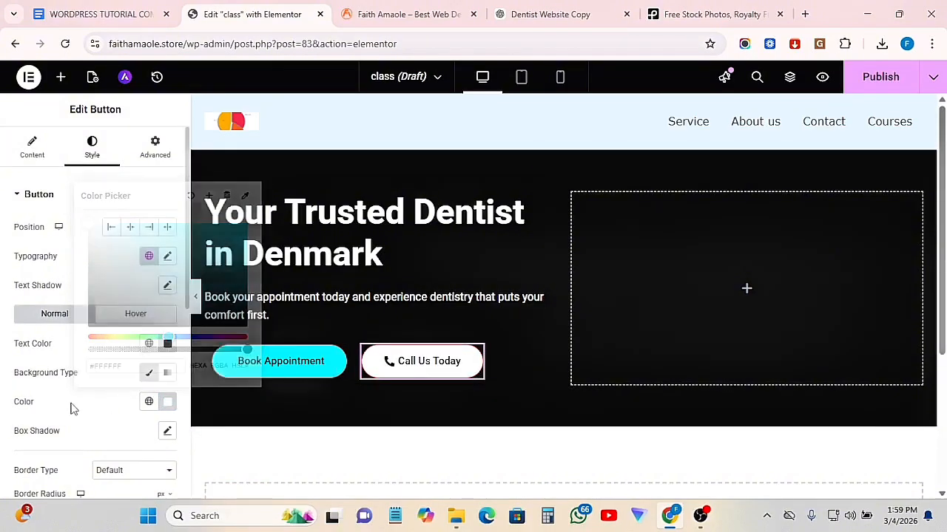
left_click(195, 296)
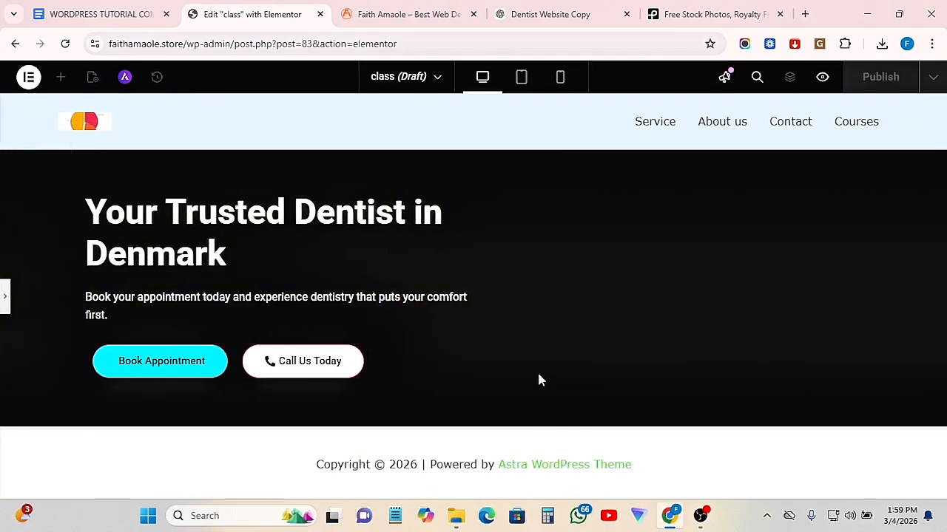
left_click(5, 299)
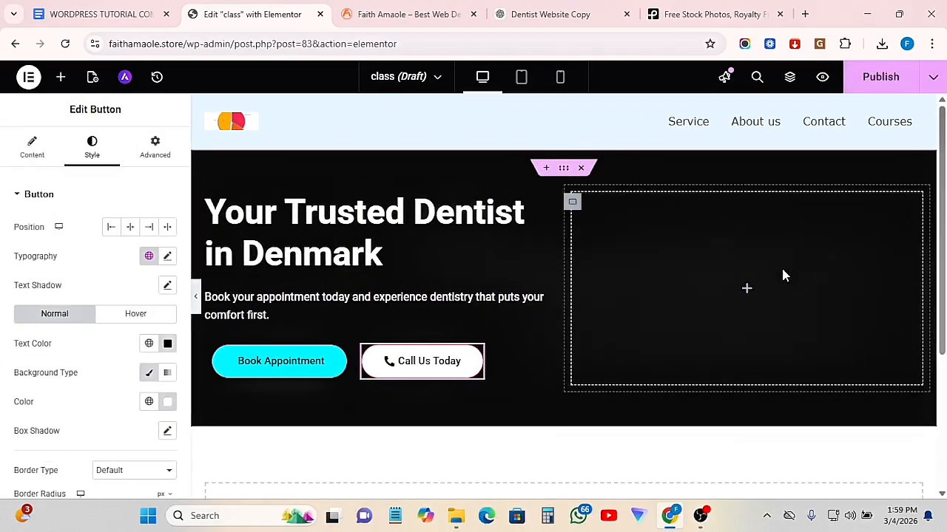
Switch to Pexels and search the free photos for "dentist".
left_click(686, 10)
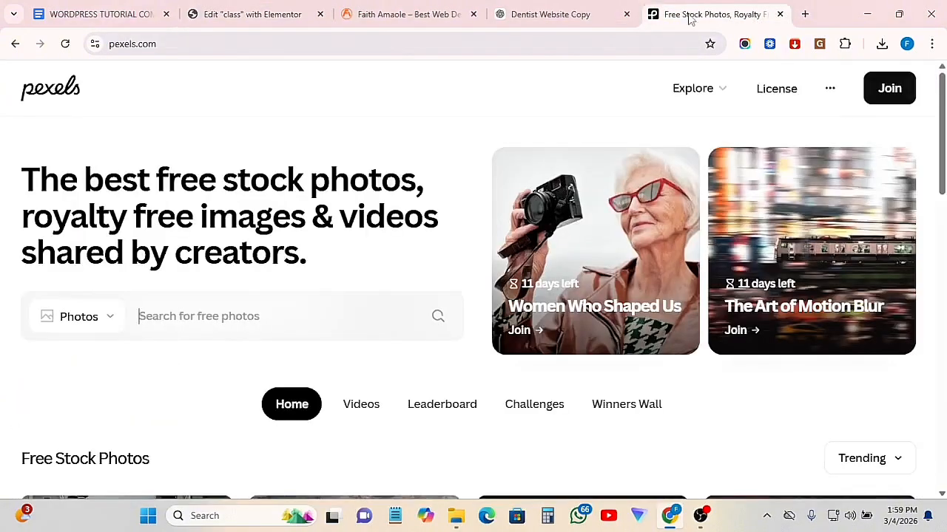
left_click(194, 311)
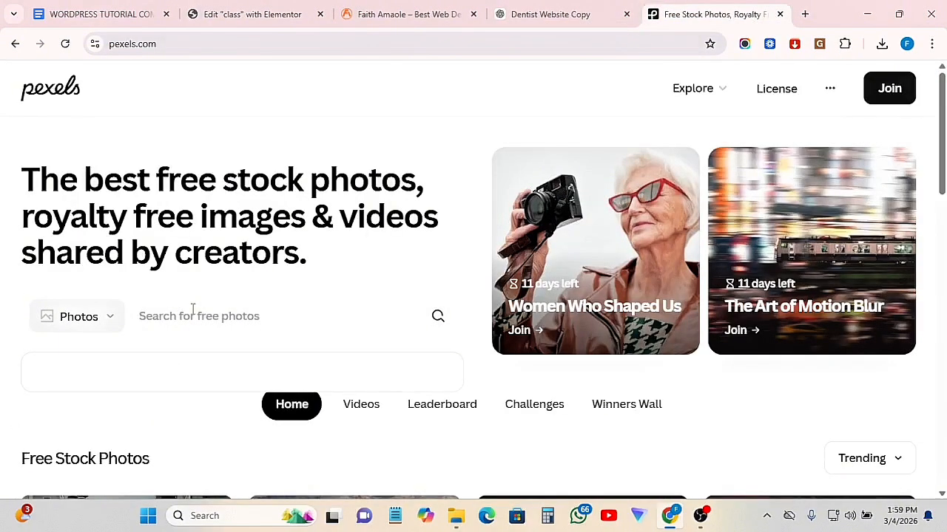
type("dent")
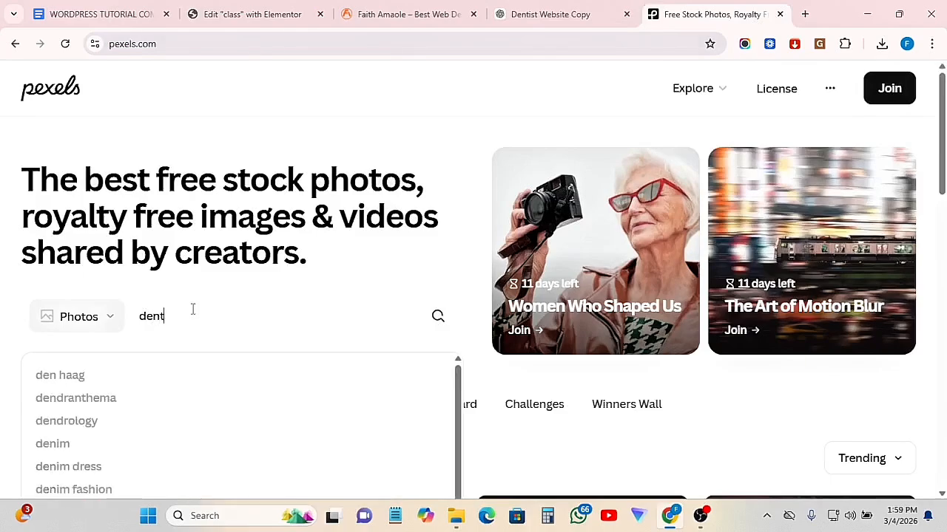
type("ist")
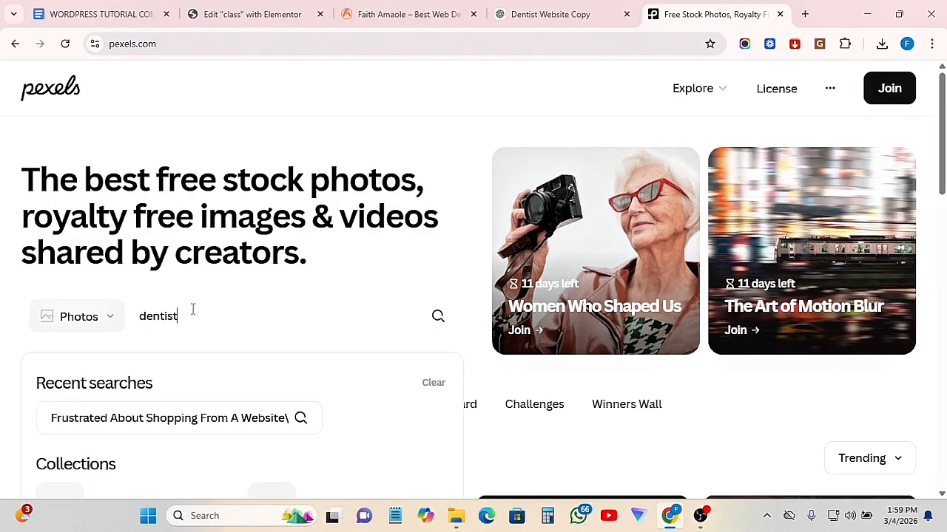
left_click(438, 318)
Download the photo of the dentist in green scrubs treating a man in the chair and dismiss the donation pop-up.
scroll(381, 314, "down", 1)
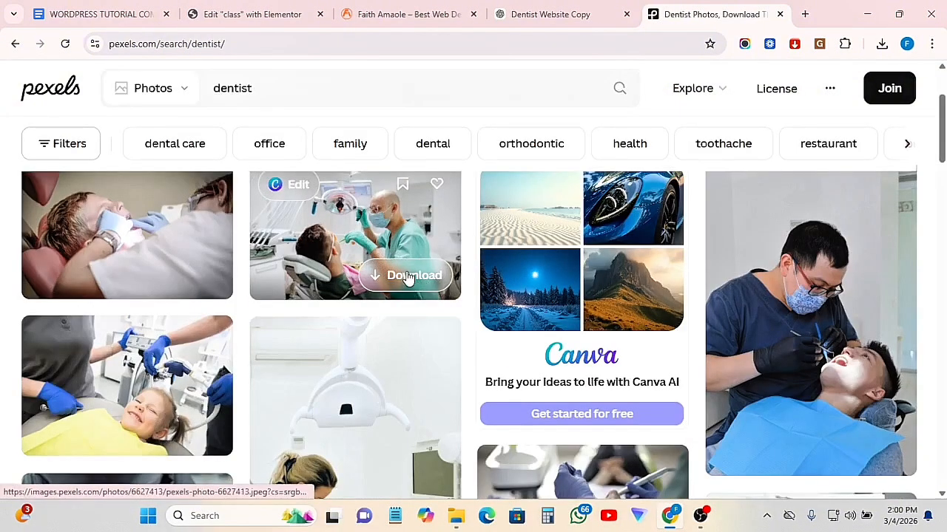
scroll(403, 282, "down", 1)
scroll(403, 281, "up", 2)
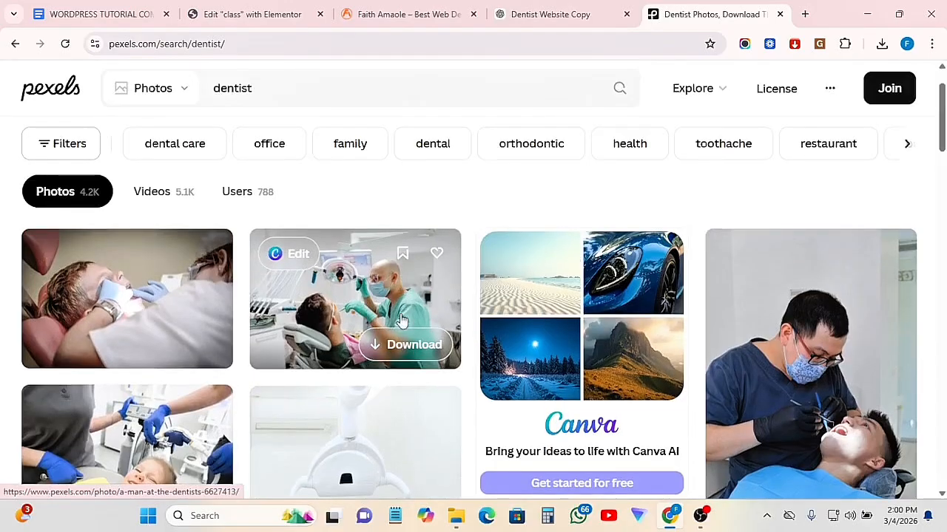
left_click(447, 346)
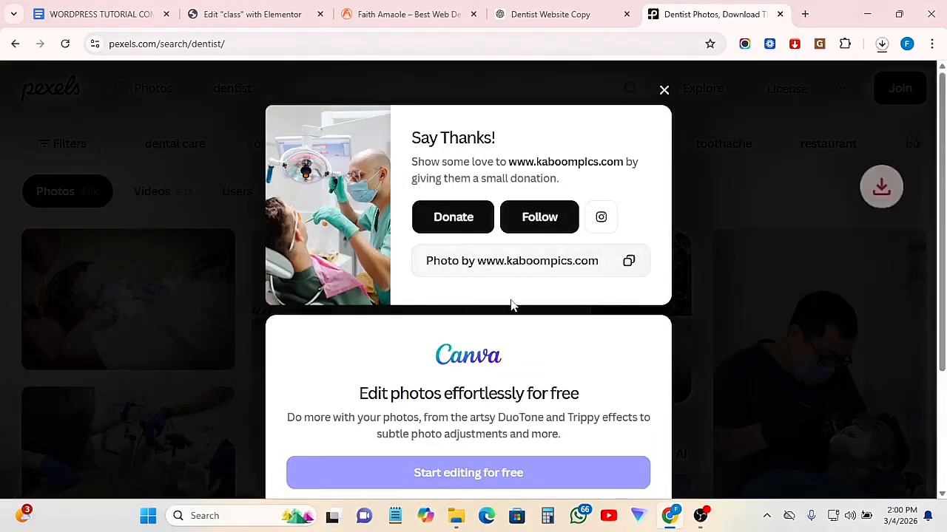
left_click(663, 91)
Browse the Pexels dentist photos and download the one of the smiling girl lying in the dental chair.
scroll(525, 351, "down", 3)
scroll(525, 351, "down", 1)
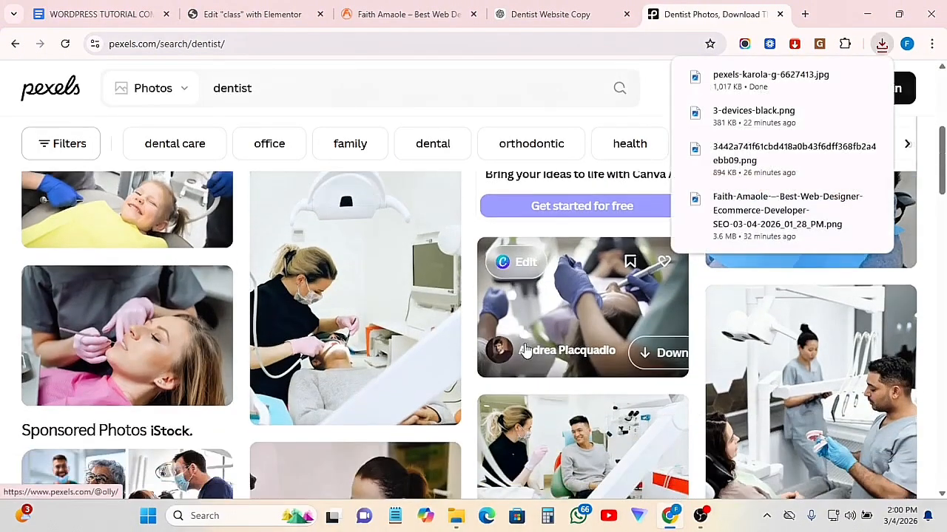
scroll(423, 382, "down", 3)
scroll(406, 379, "up", 5)
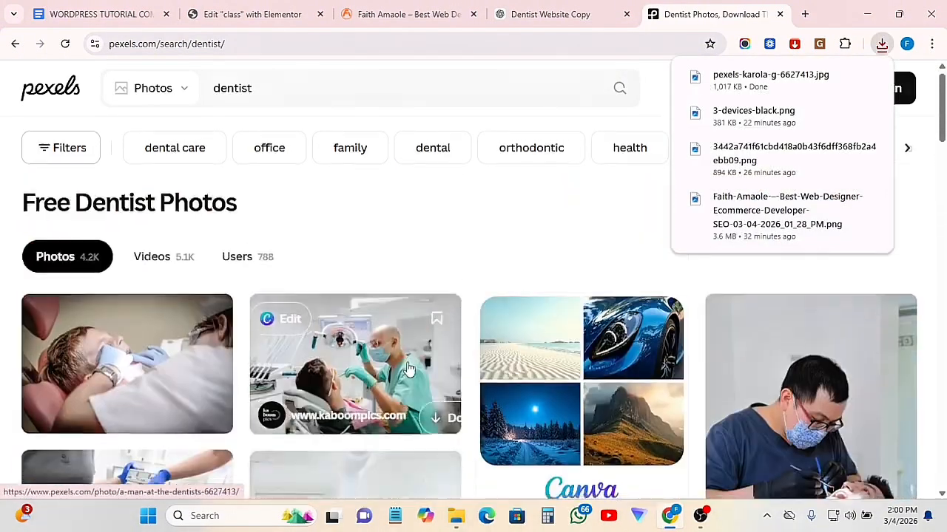
scroll(417, 372, "down", 4)
scroll(418, 367, "down", 3)
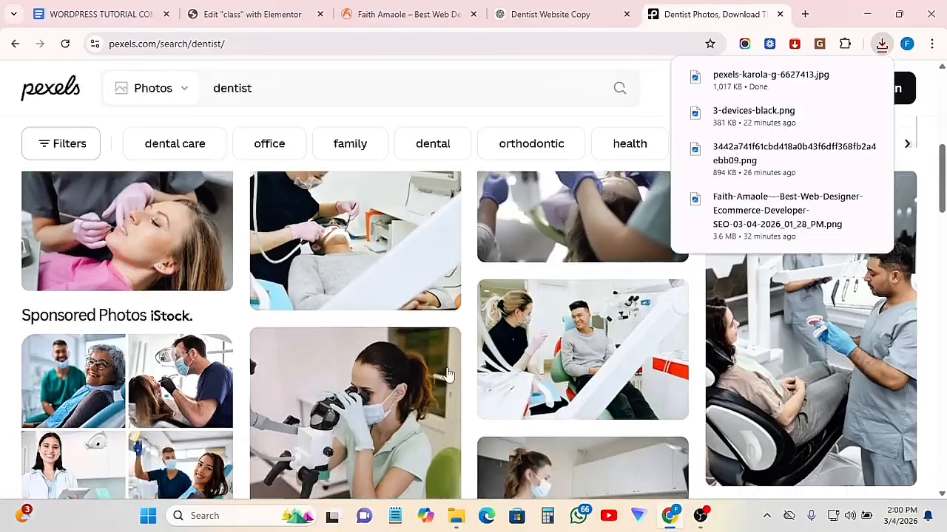
scroll(275, 355, "up", 5)
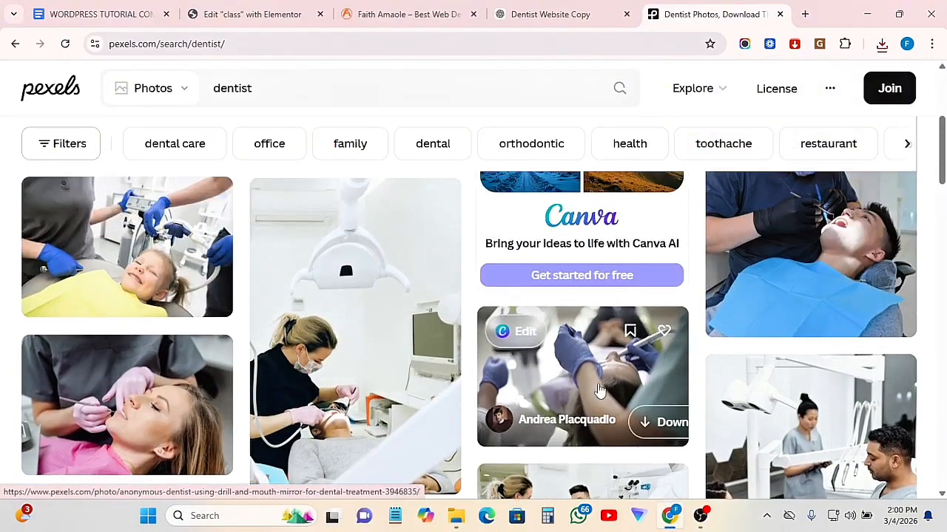
scroll(599, 389, "up", 5)
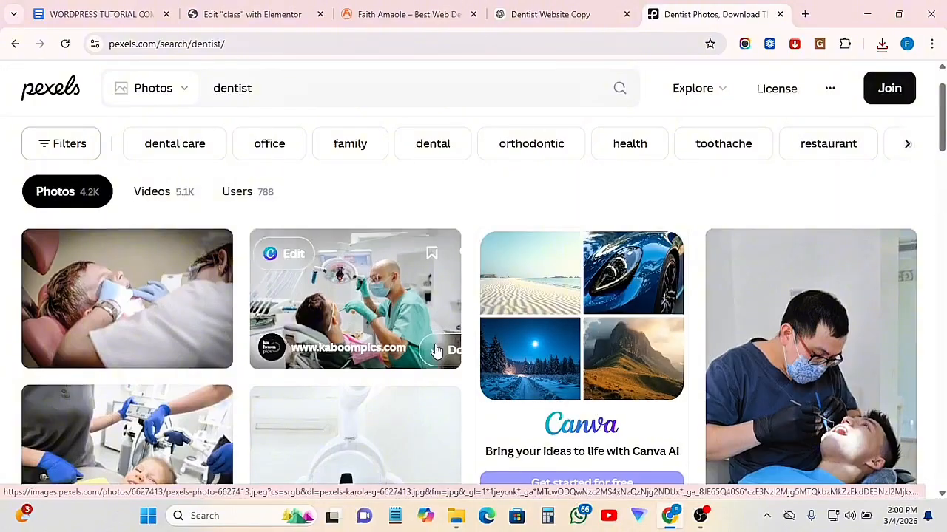
scroll(304, 289, "down", 3)
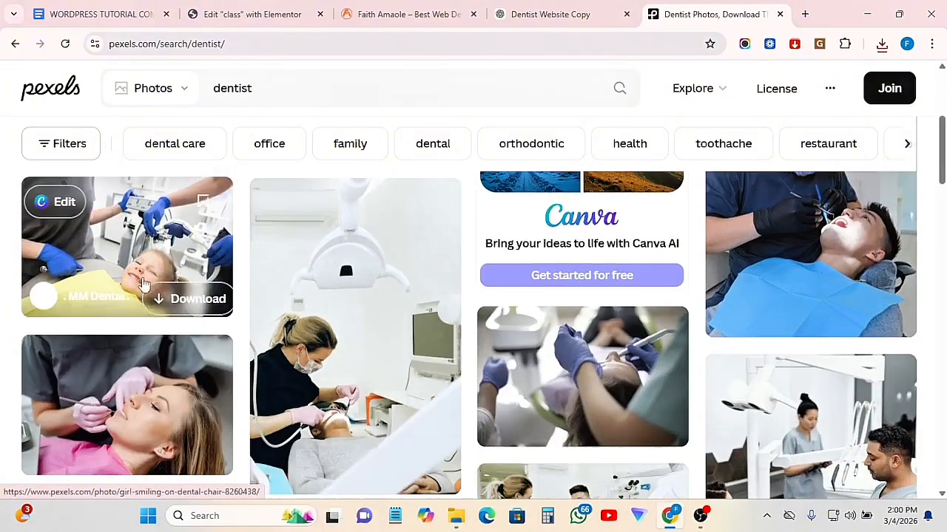
scroll(135, 290, "up", 1)
left_click(187, 363)
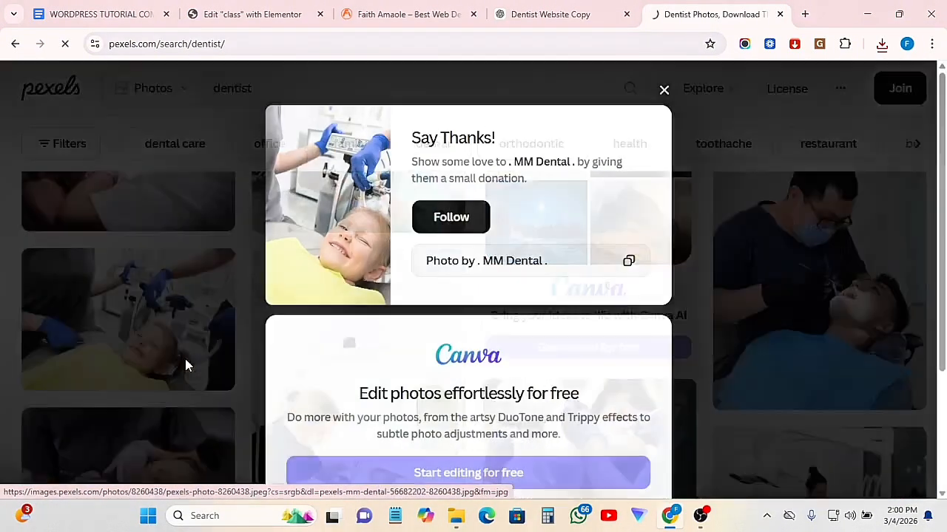
Return to the Elementor page and insert the downloaded pexels-karola-g-6627413.jpg into the empty right column of the hero section.
left_click(534, 6)
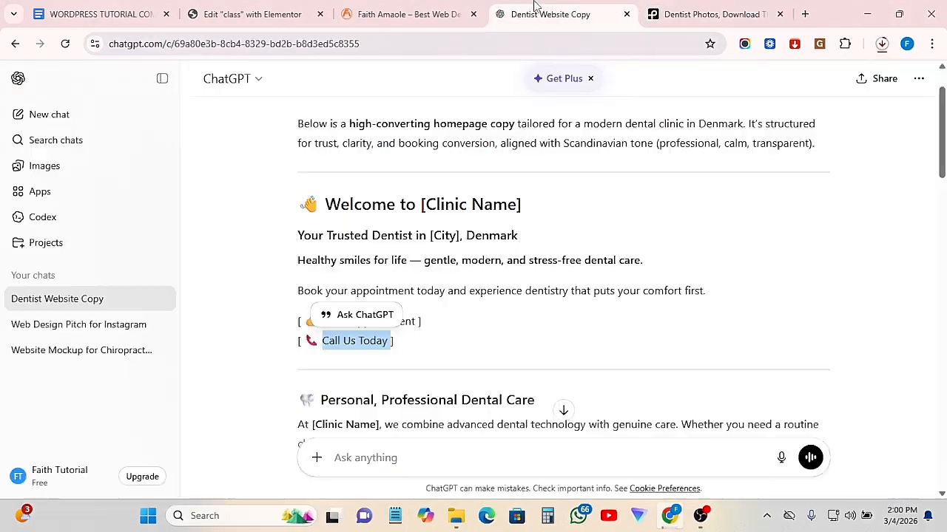
left_click(270, 13)
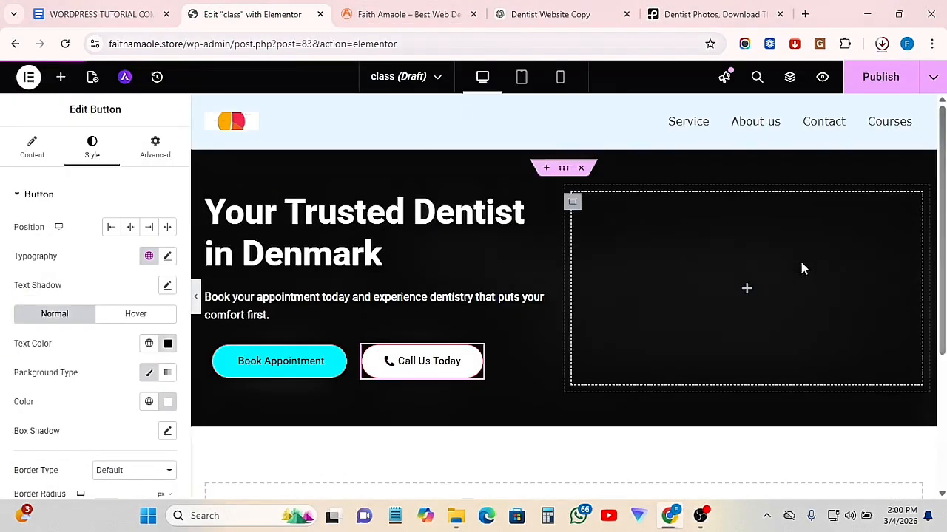
left_click(881, 46)
left_click(883, 46)
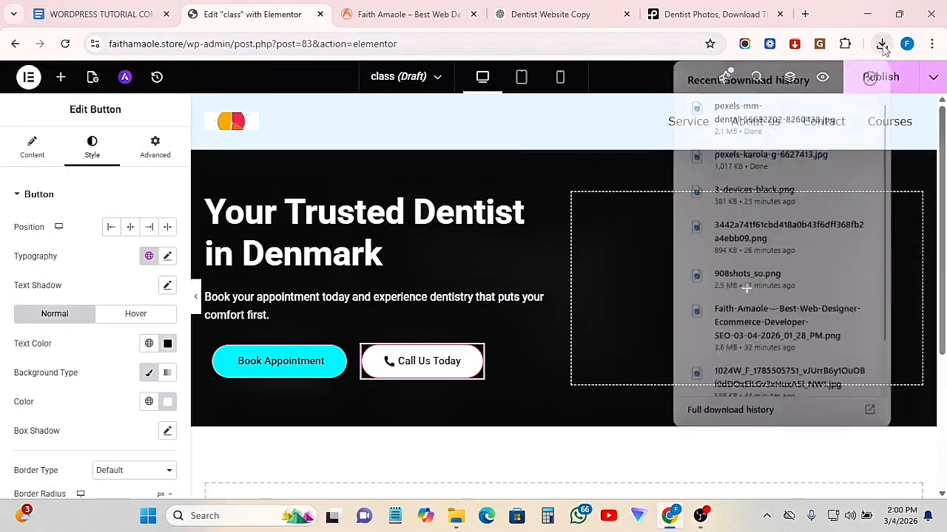
left_click_drag(759, 148, 647, 266)
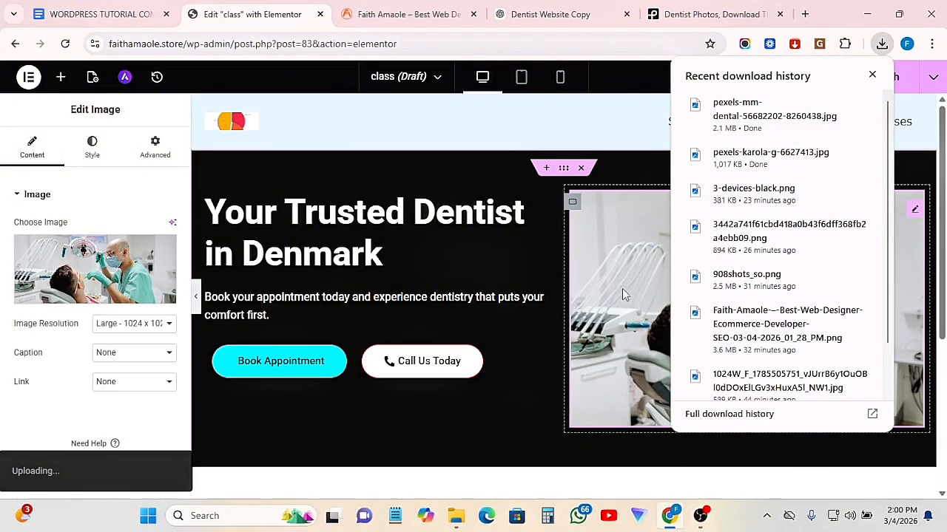
left_click(872, 75)
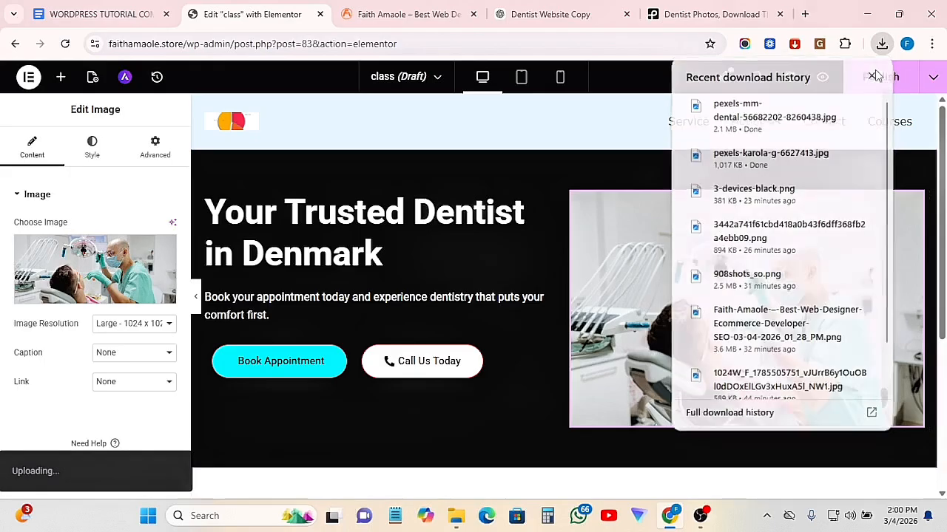
scroll(762, 296, "down", 2)
scroll(764, 298, "up", 2)
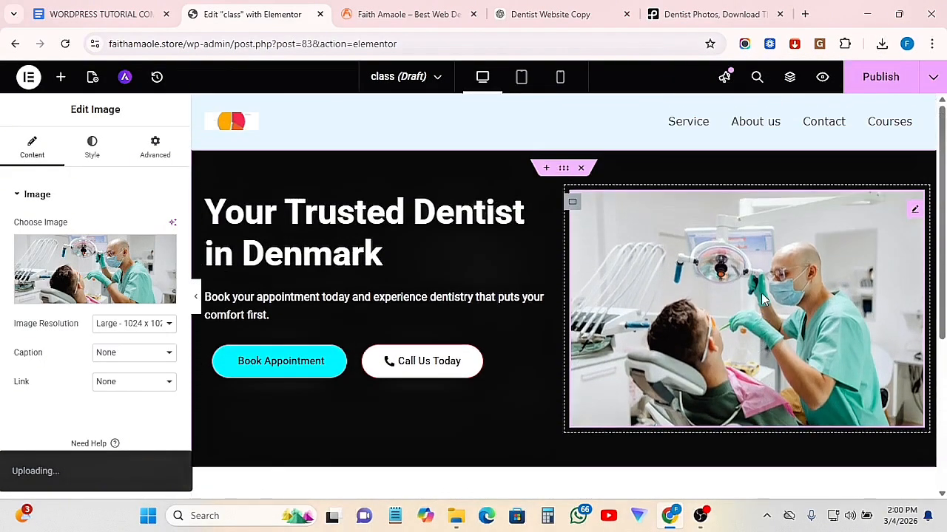
scroll(838, 374, "down", 1)
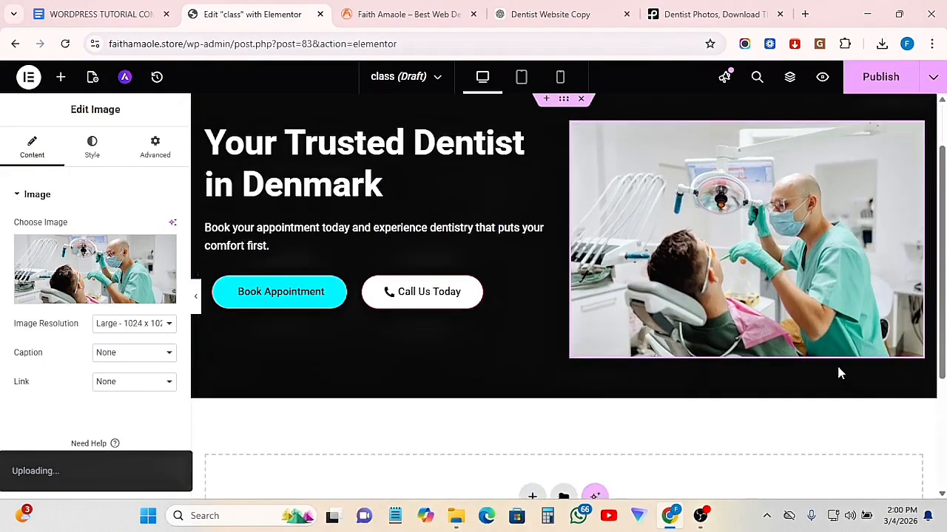
scroll(838, 374, "up", 1)
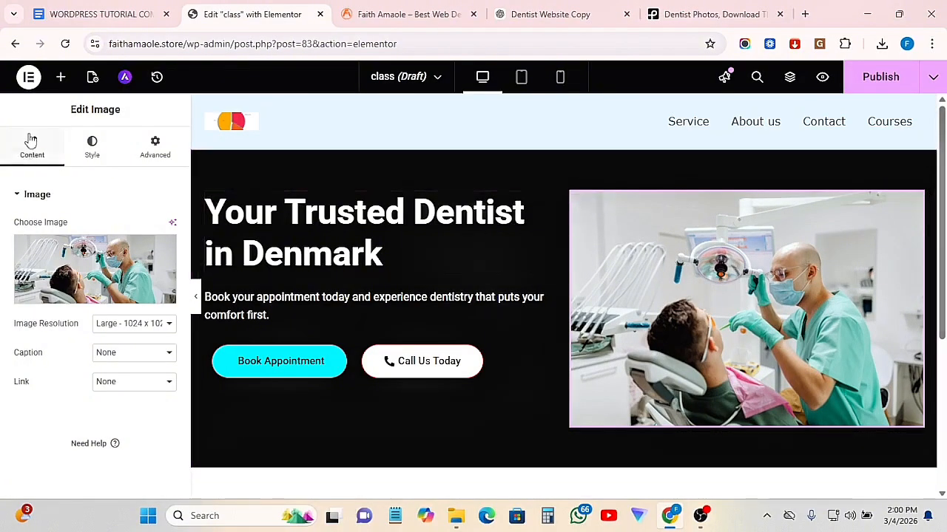
Set the hero image's border radius to 50 px on all corners and preview the section without the editing panel.
left_click(94, 145)
scroll(150, 301, "down", 2)
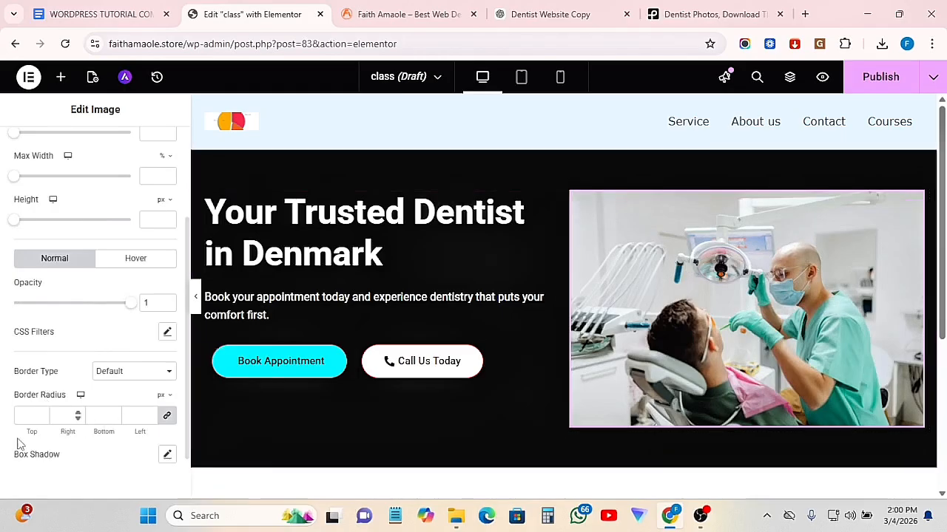
left_click(28, 416)
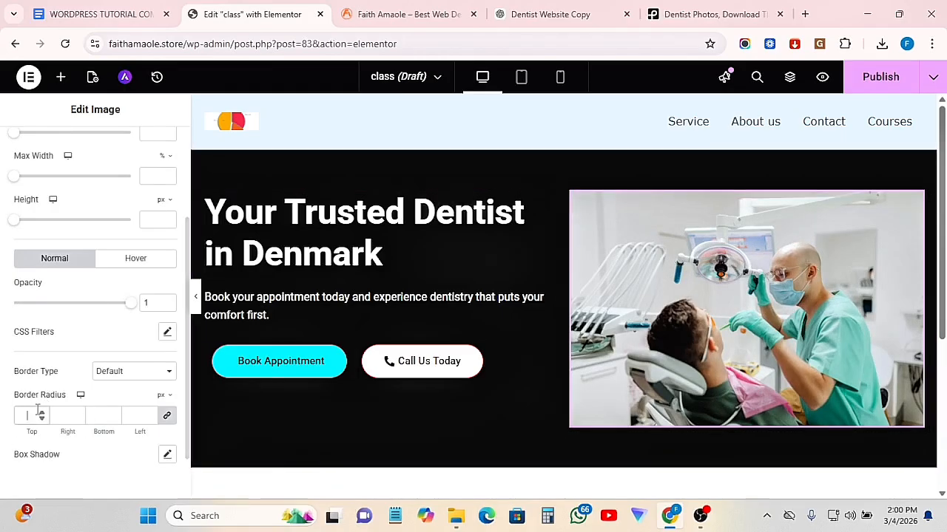
type("60")
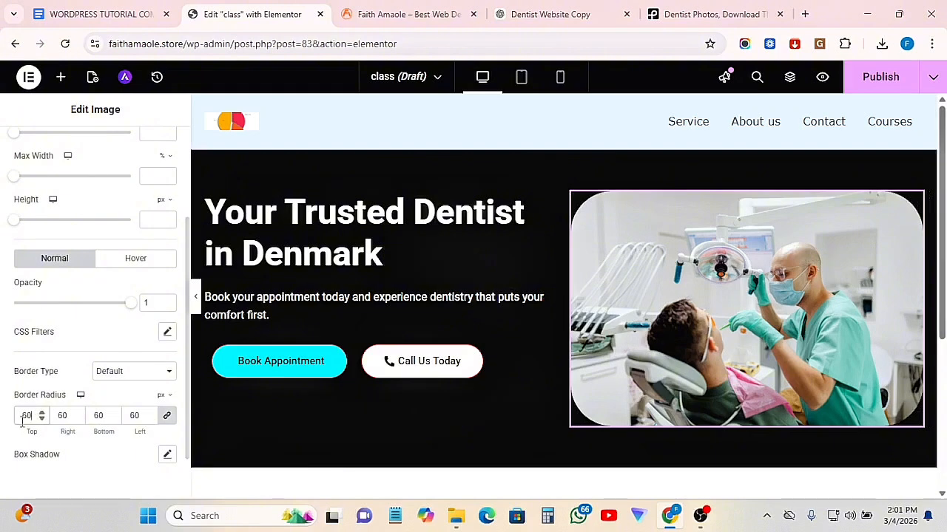
type("50")
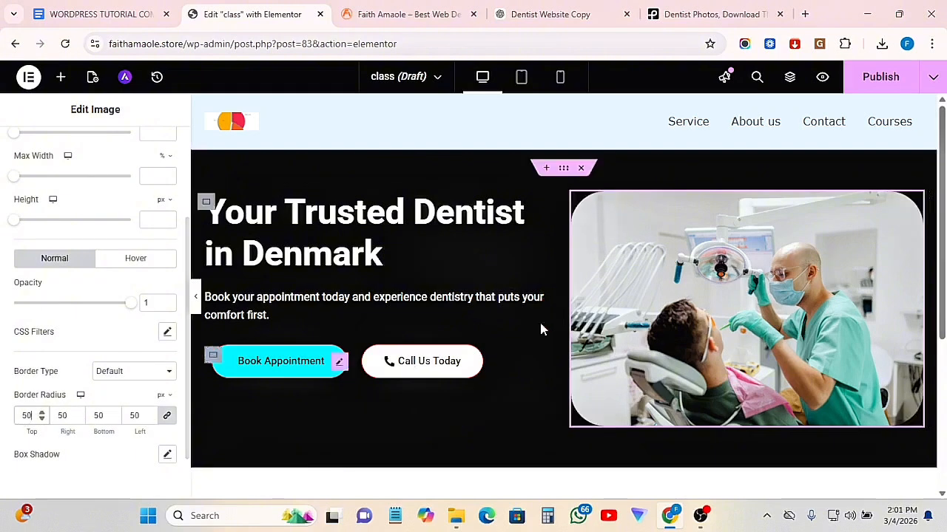
left_click(196, 297)
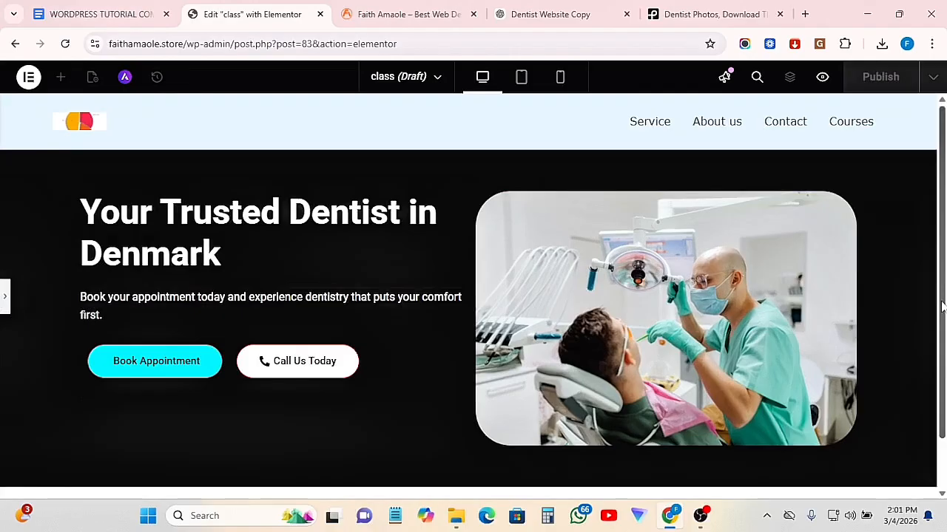
left_click(6, 296)
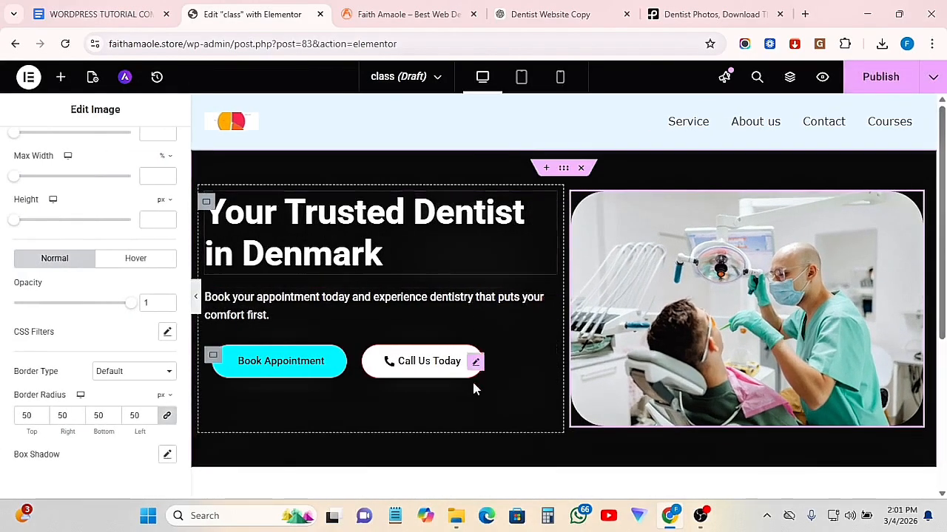
Center the hero's text column container's content vertically with Justify Content and preview the section without the editing panel.
left_click(206, 204)
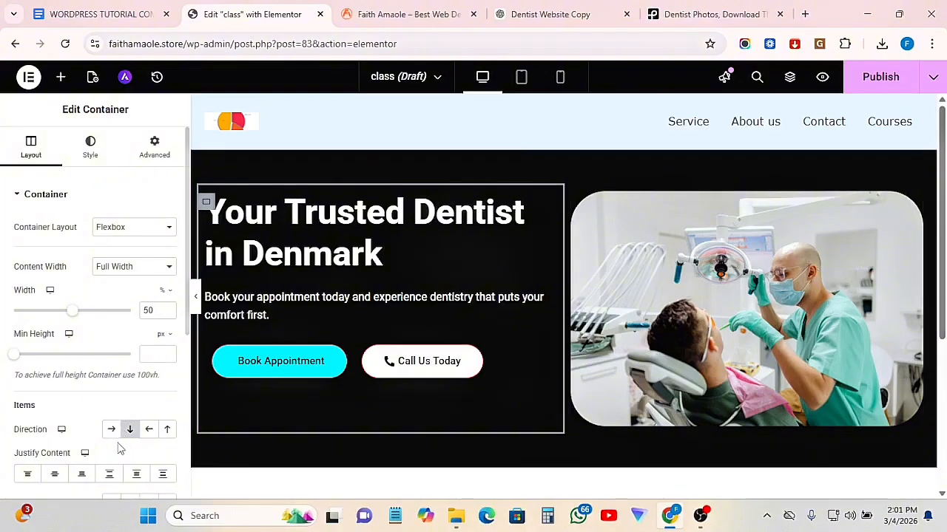
scroll(126, 440, "down", 1)
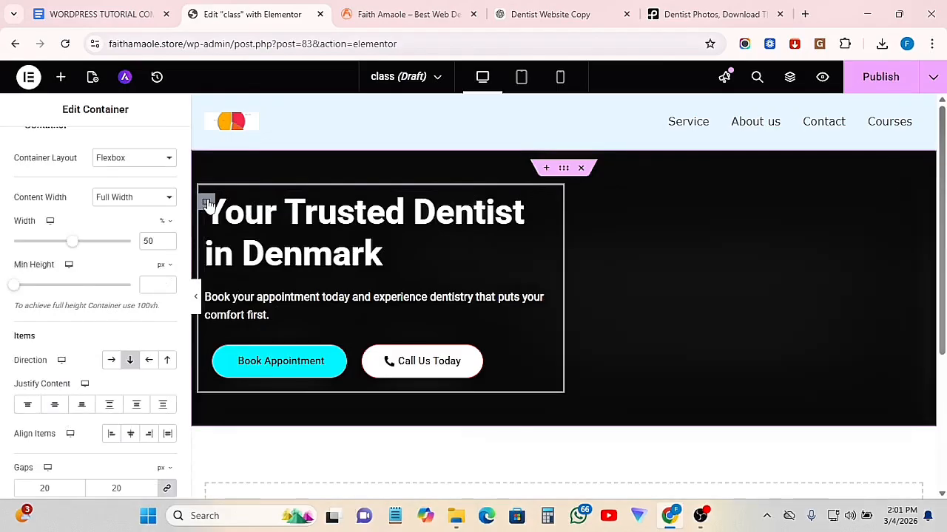
left_click(54, 405)
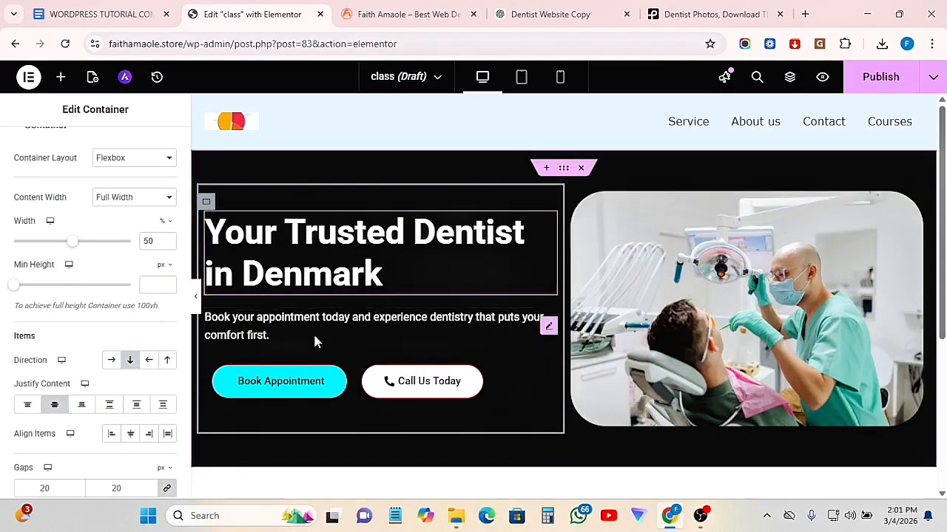
left_click(196, 297)
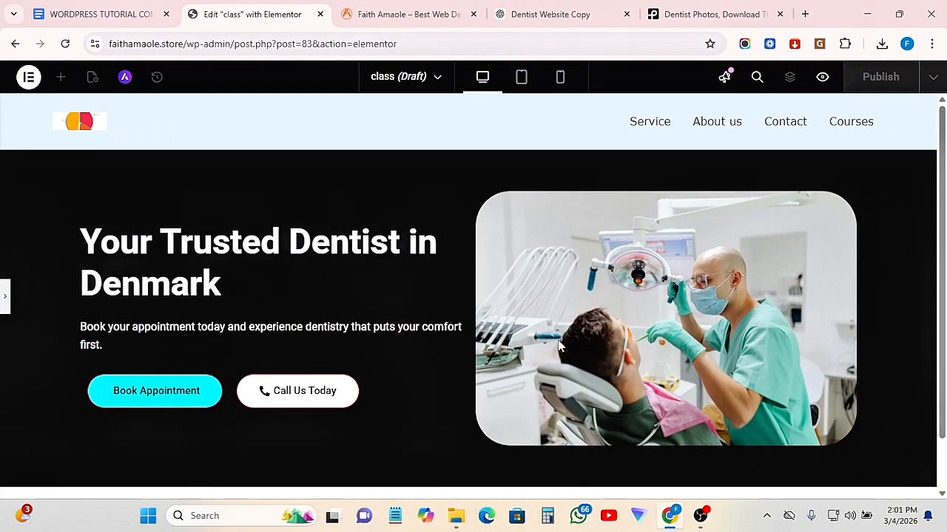
left_click(4, 296)
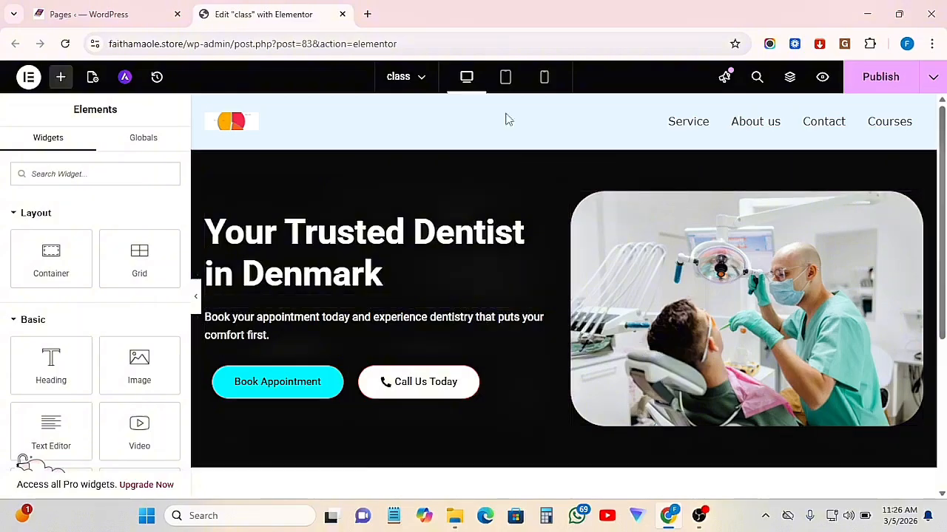
Check the hero section in the tablet and mobile layouts.
left_click(506, 79)
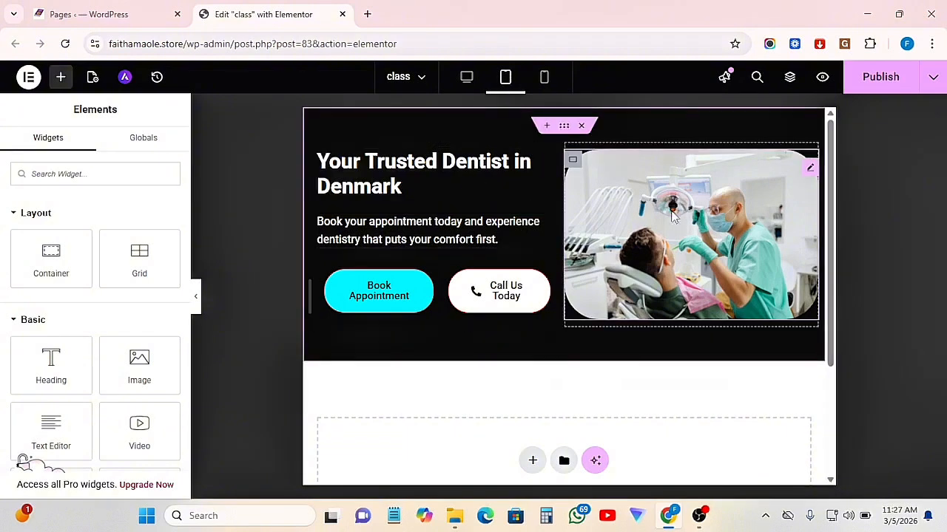
left_click(543, 83)
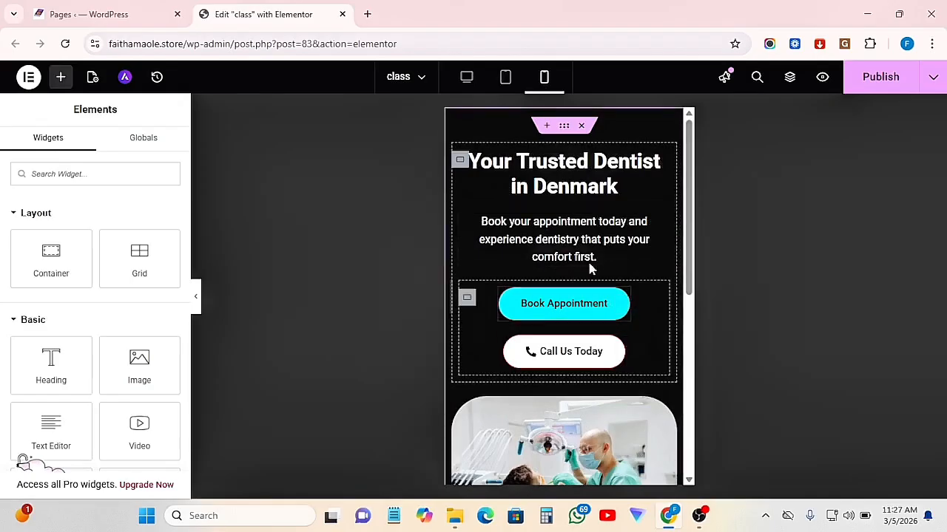
scroll(592, 244, "down", 2)
scroll(592, 244, "down", 1)
scroll(603, 281, "up", 3)
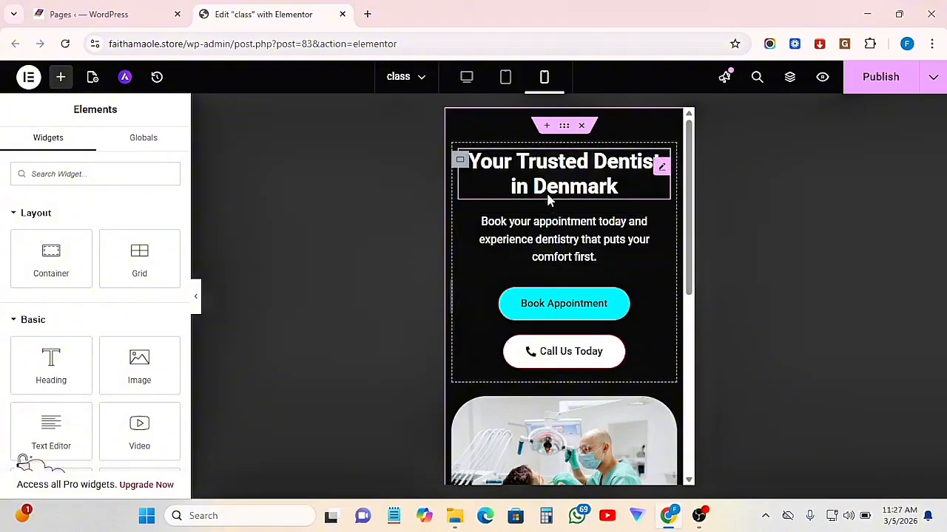
Open the typography settings of the "Your Trusted Dentist in Denmark" heading in the mobile layout.
left_click(556, 174)
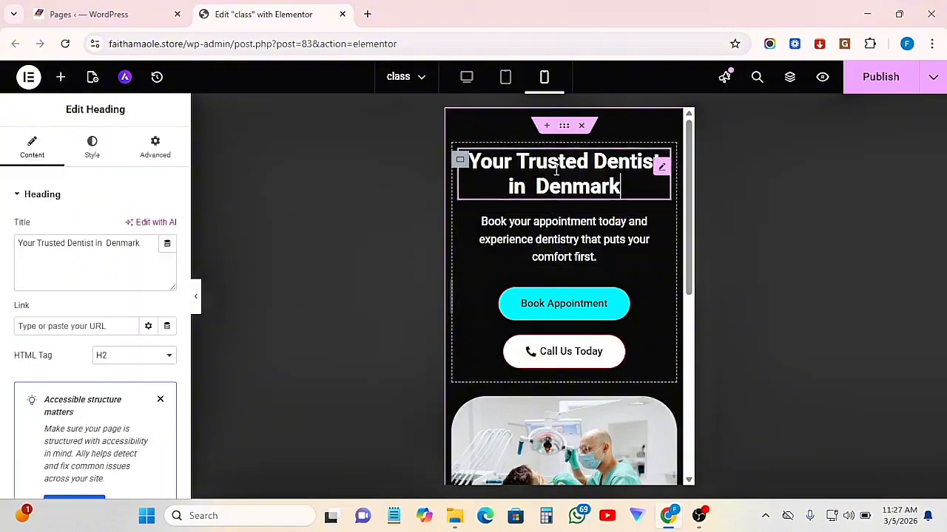
left_click(93, 148)
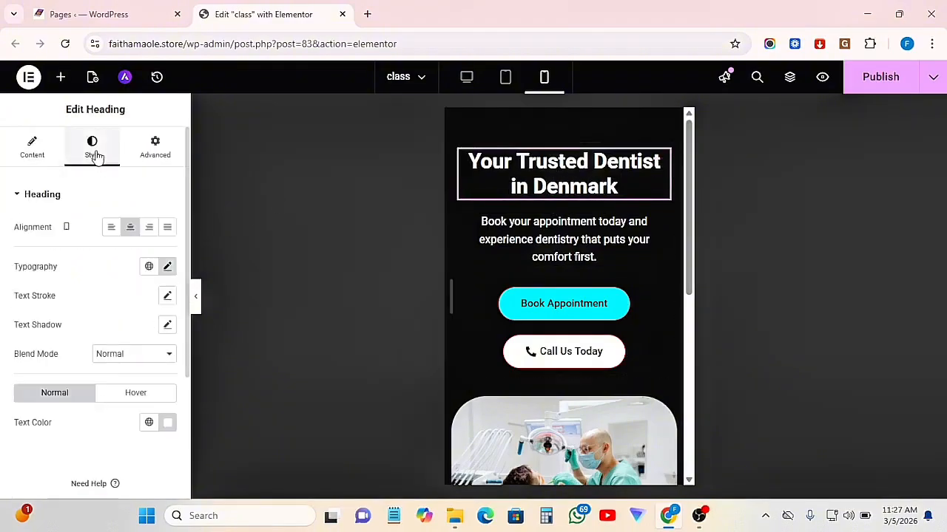
left_click(168, 267)
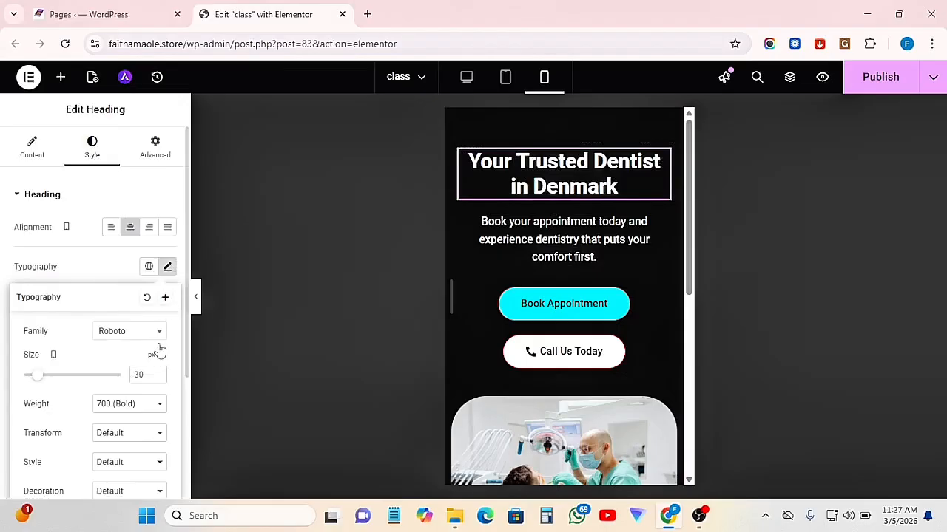
Return to the desktop layout and duplicate the black dentist hero section's container directly below the original.
left_click(466, 78)
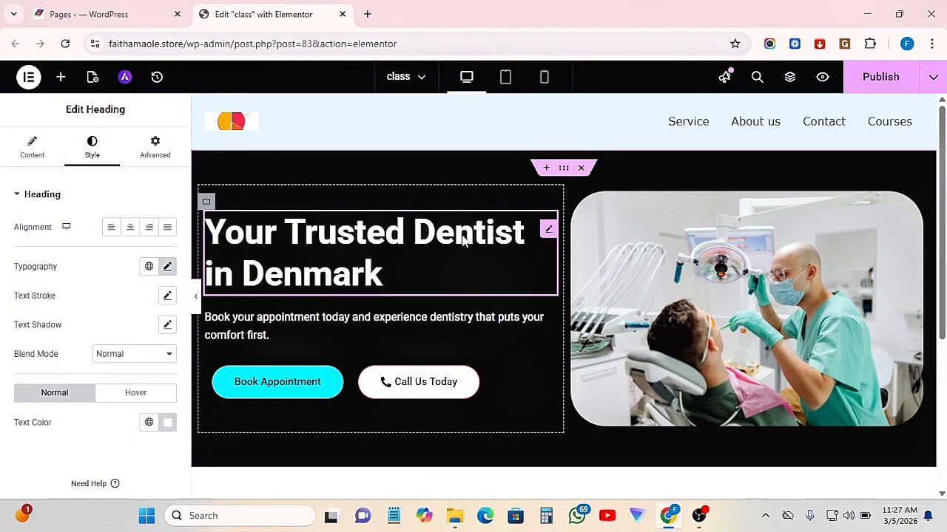
scroll(496, 287, "down", 1)
scroll(495, 287, "up", 1)
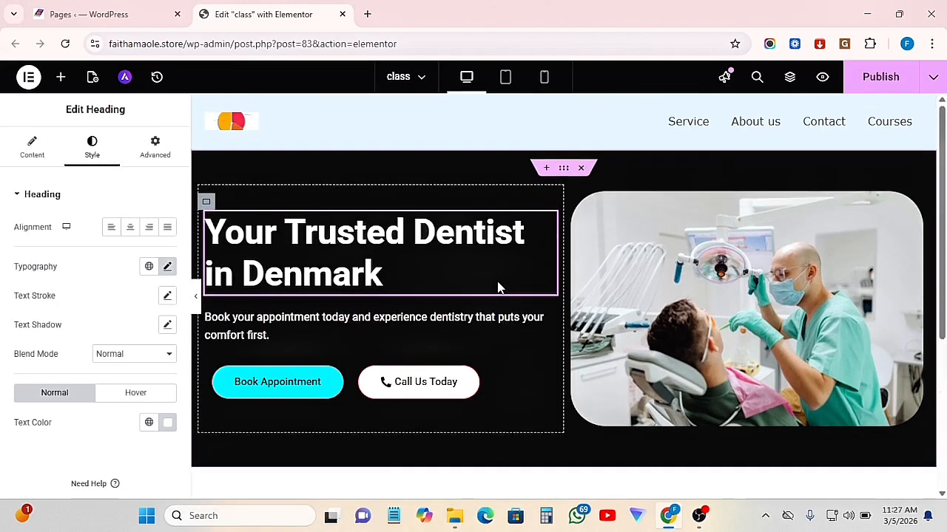
right_click(569, 169)
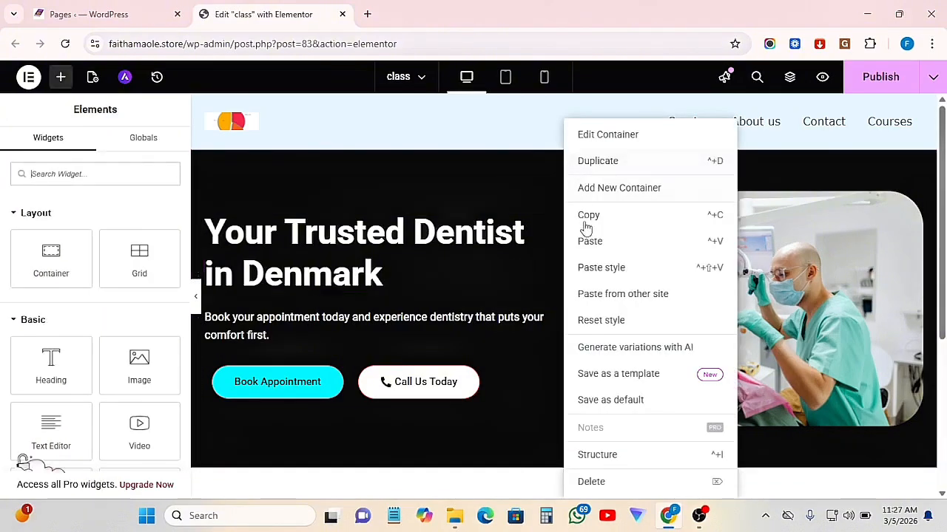
left_click(599, 161)
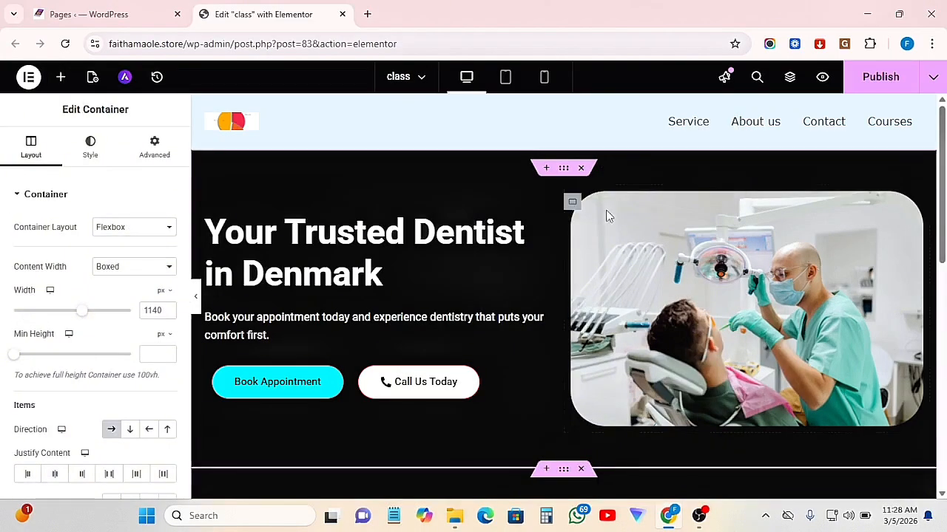
scroll(606, 214, "down", 3)
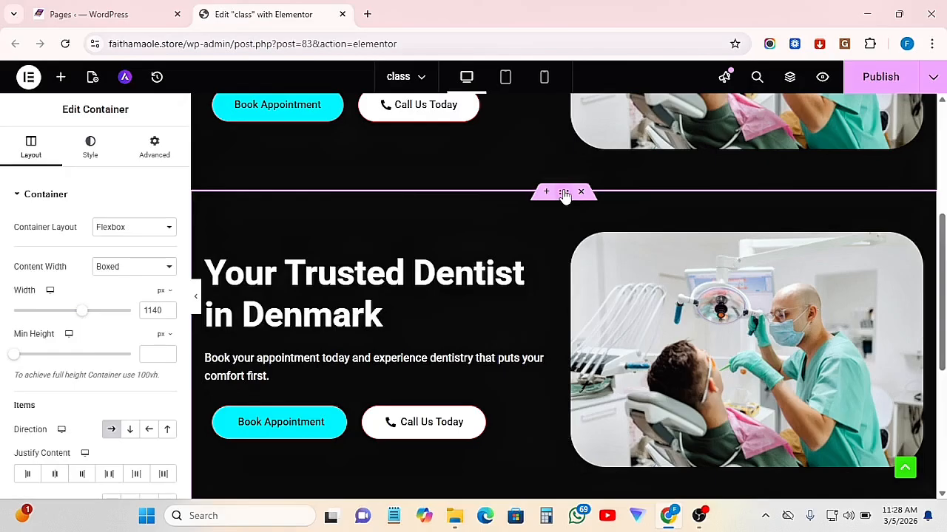
Change the duplicated hero section's background type to gradient.
left_click(91, 157)
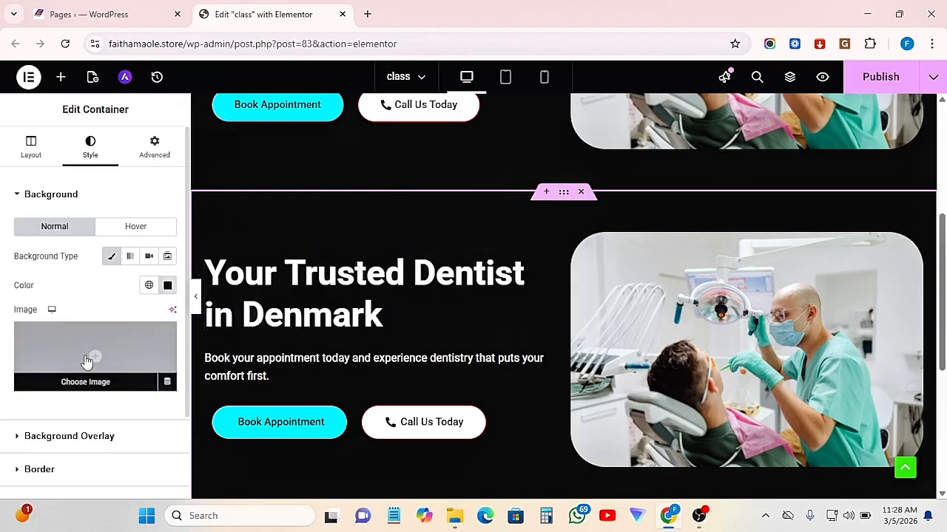
left_click(130, 257)
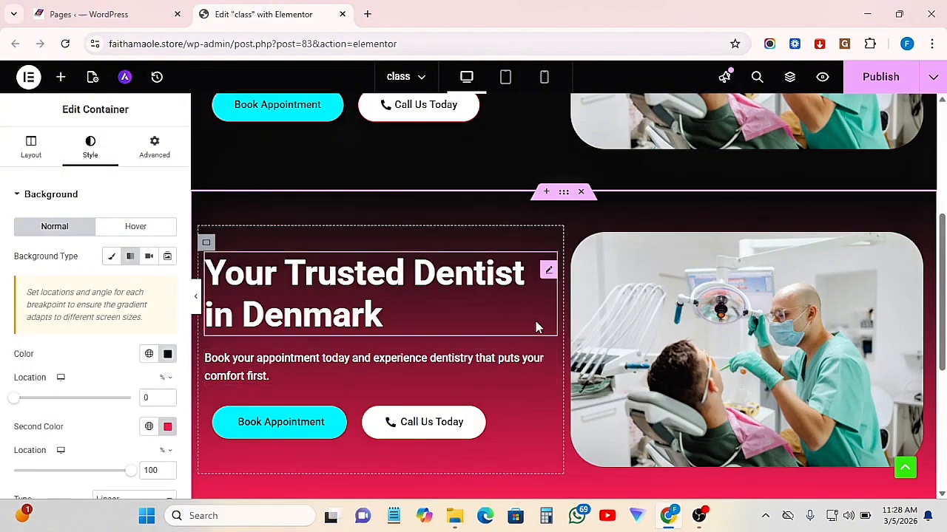
scroll(534, 328, "down", 1)
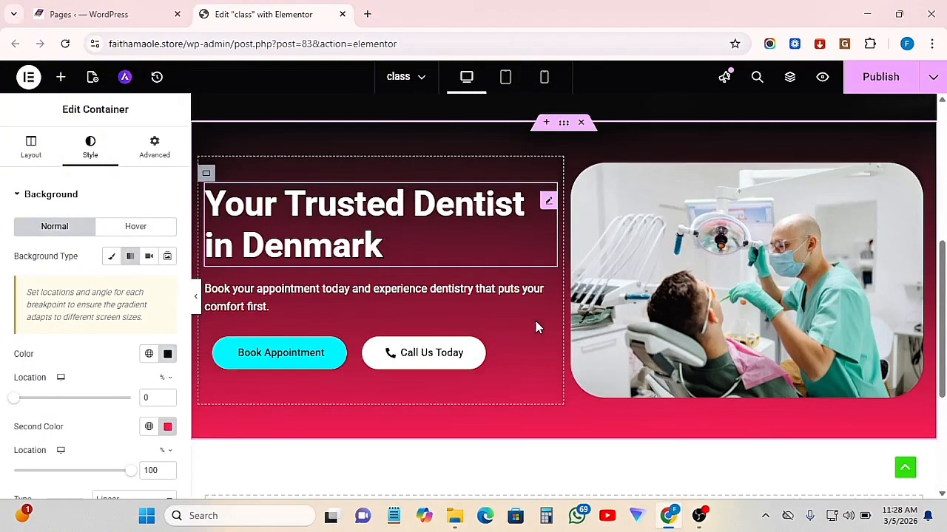
Set the duplicated section's gradient to blue #202DD3 as first color and red #EE003B as second color.
left_click(167, 355)
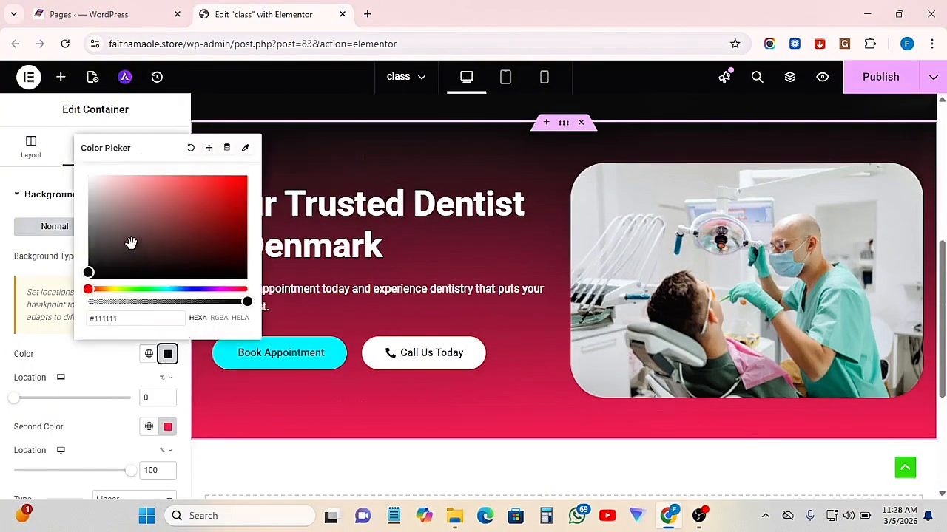
left_click(191, 288)
left_click(223, 192)
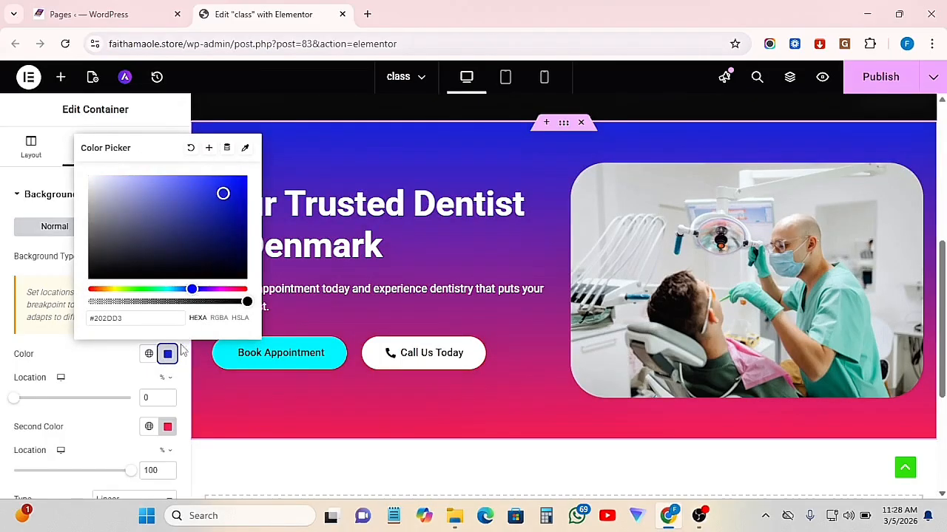
left_click(168, 428)
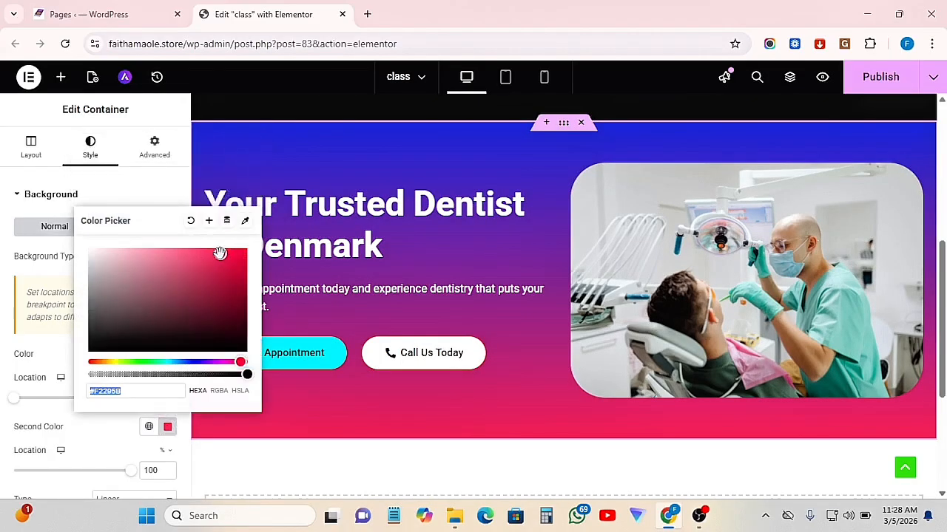
left_click_drag(219, 254, 249, 255)
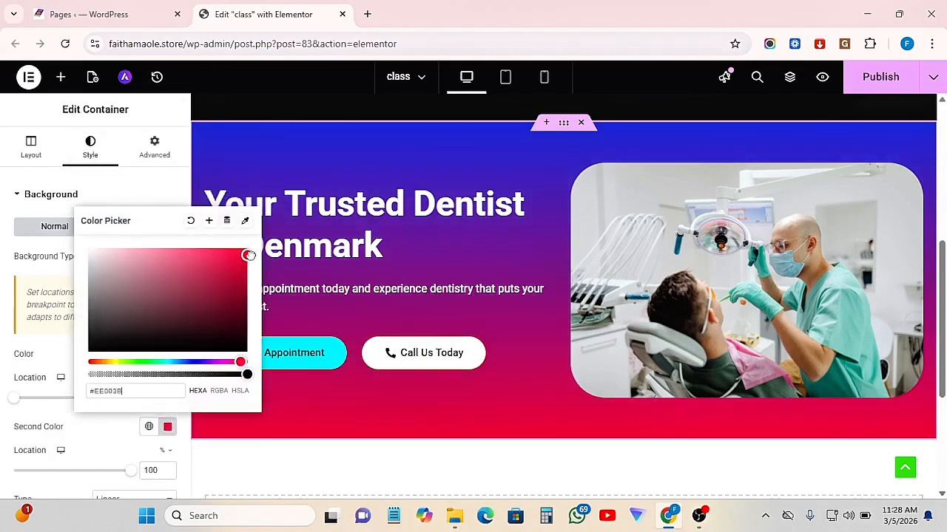
left_click(68, 367)
Set the location of the gradient's first color to 40%, keeping the second color's location at 100%.
scroll(132, 299, "down", 2)
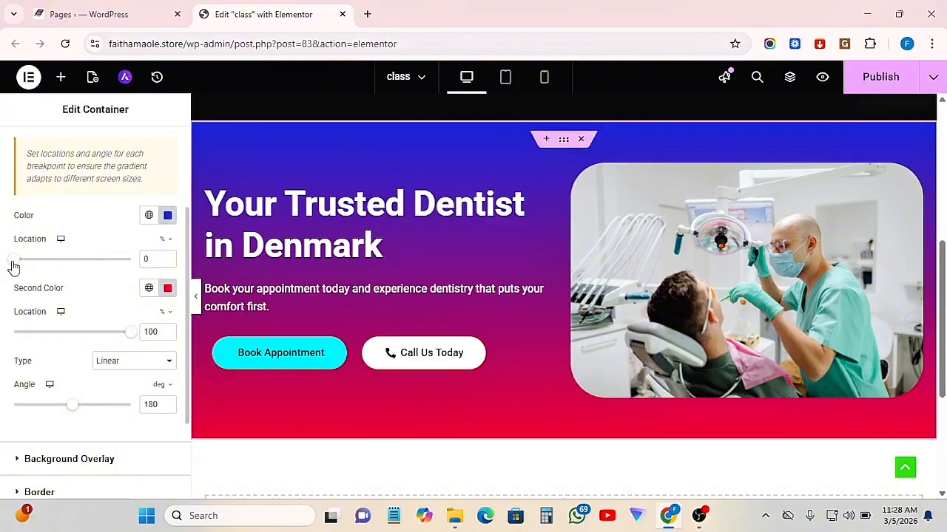
left_click_drag(11, 261, 61, 264)
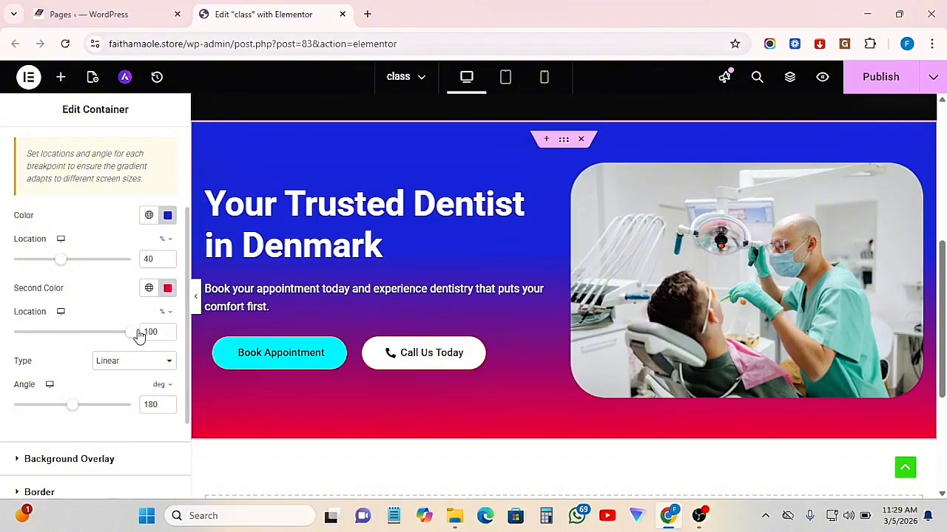
mouse_move(130, 335)
left_mouse_down()
mouse_move(27, 338)
mouse_move(136, 345)
left_mouse_up()
Try the Radial gradient type with the Center Left, Center Right and Bottom Center positions, and switch the type back to Linear.
scroll(141, 359, "down", 2)
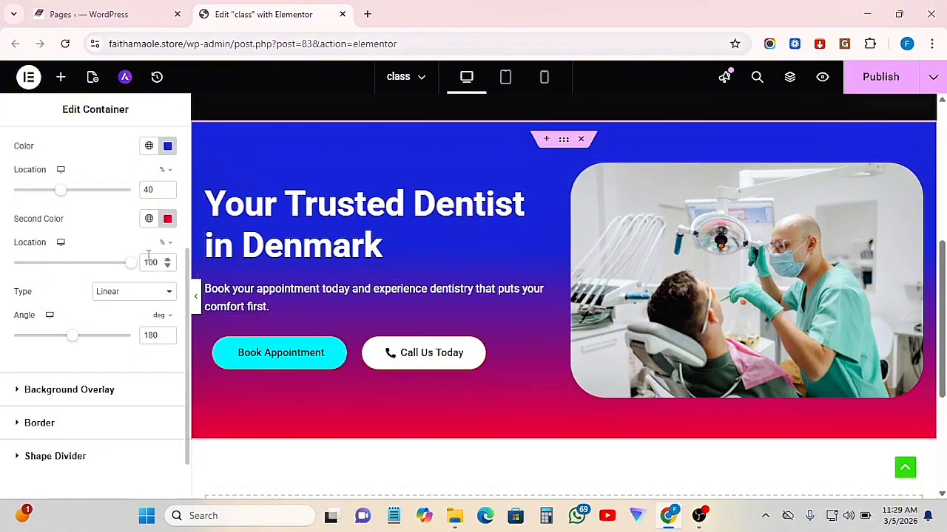
left_click(145, 294)
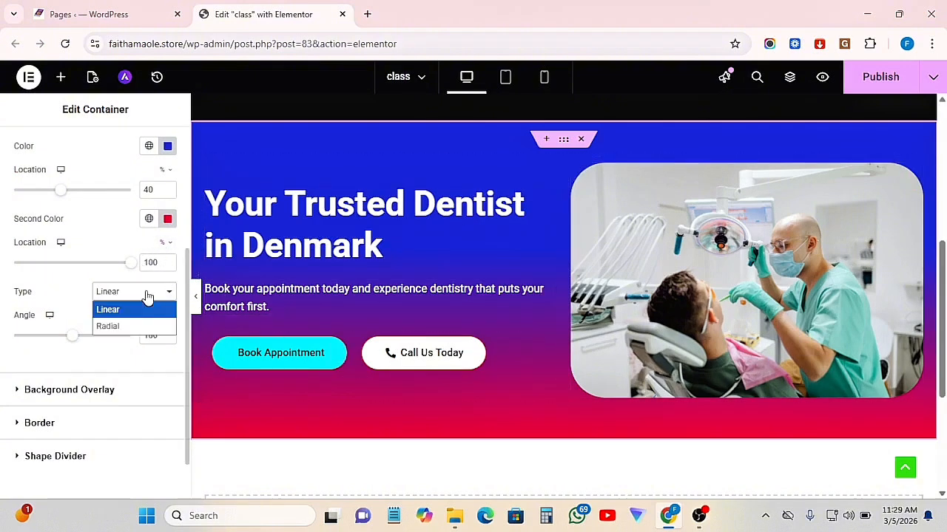
left_click(108, 327)
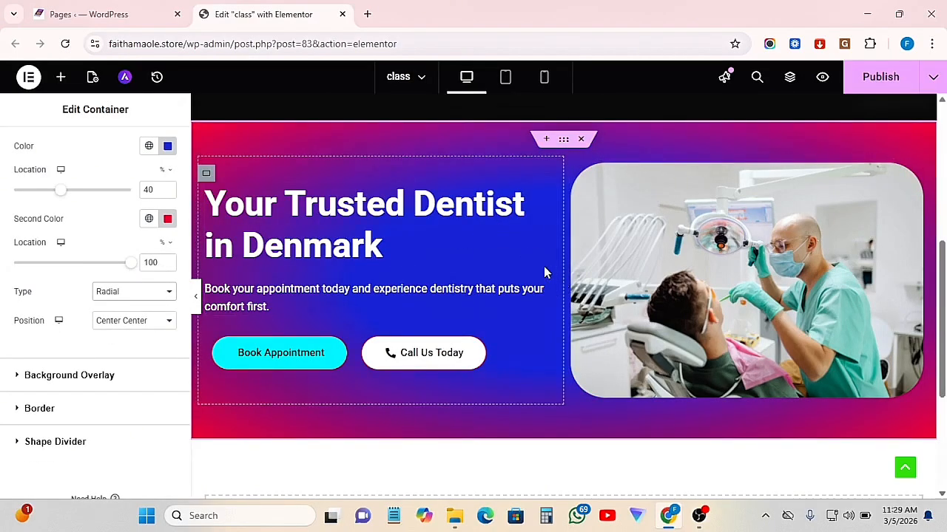
left_click(148, 324)
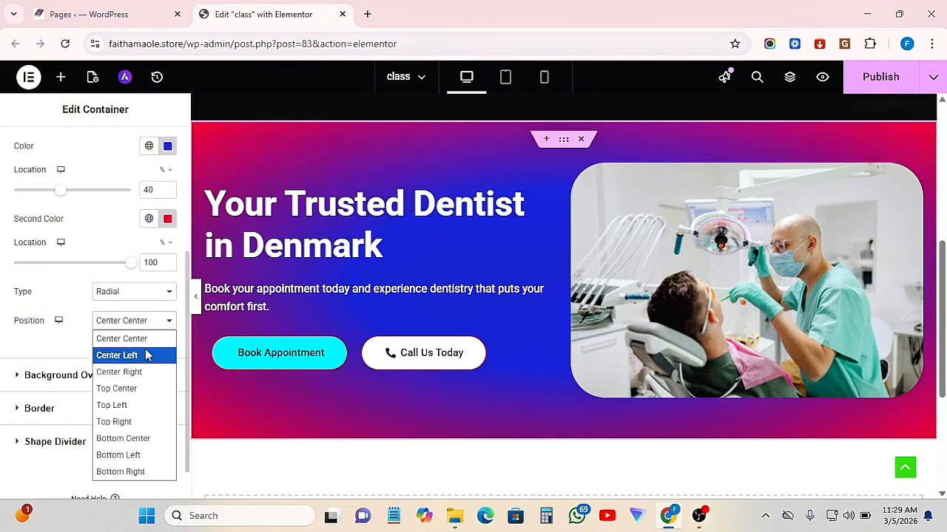
left_click(134, 356)
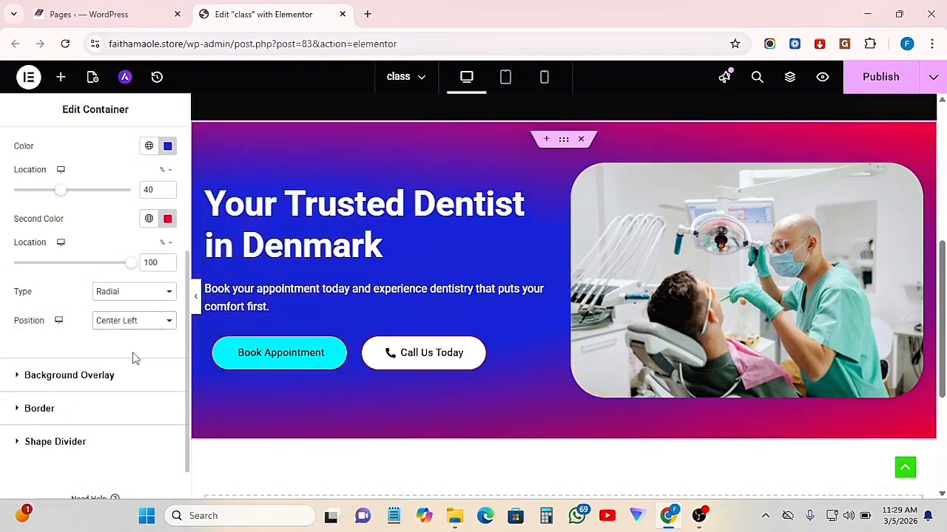
left_click(154, 318)
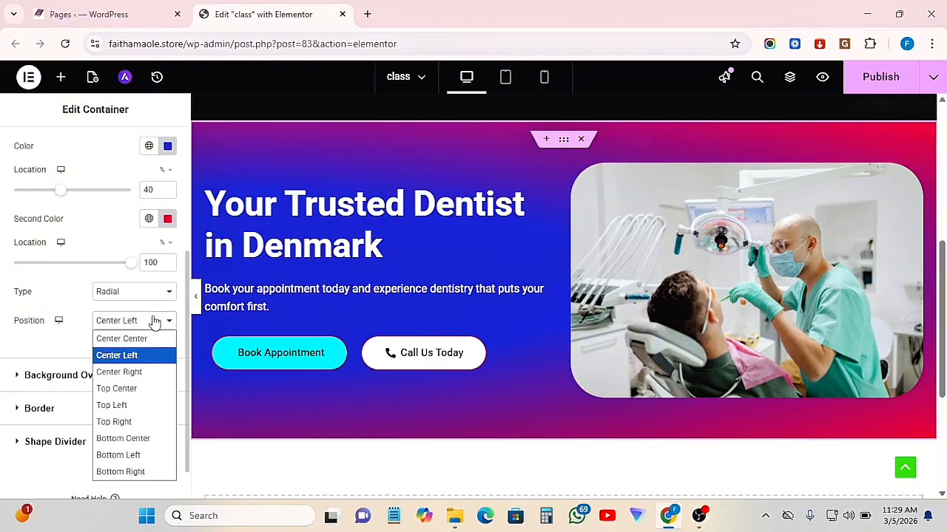
left_click(121, 373)
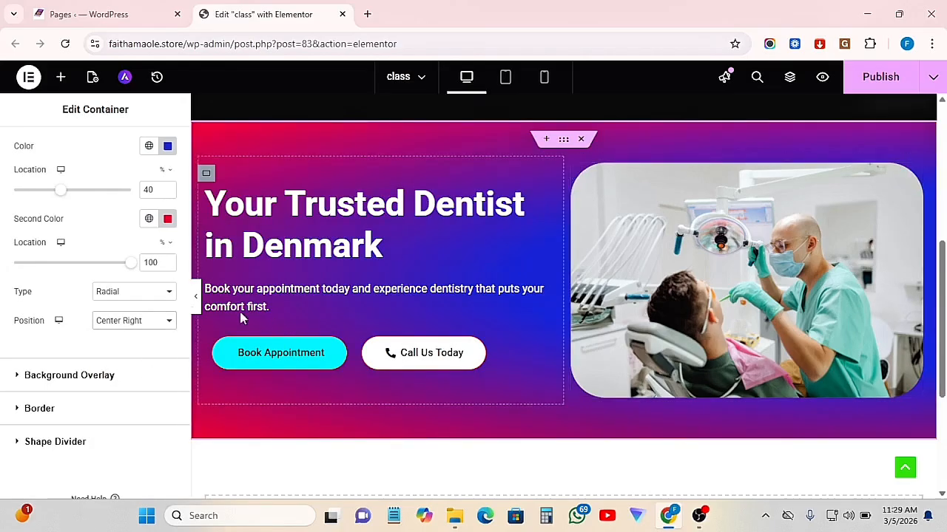
left_click(141, 326)
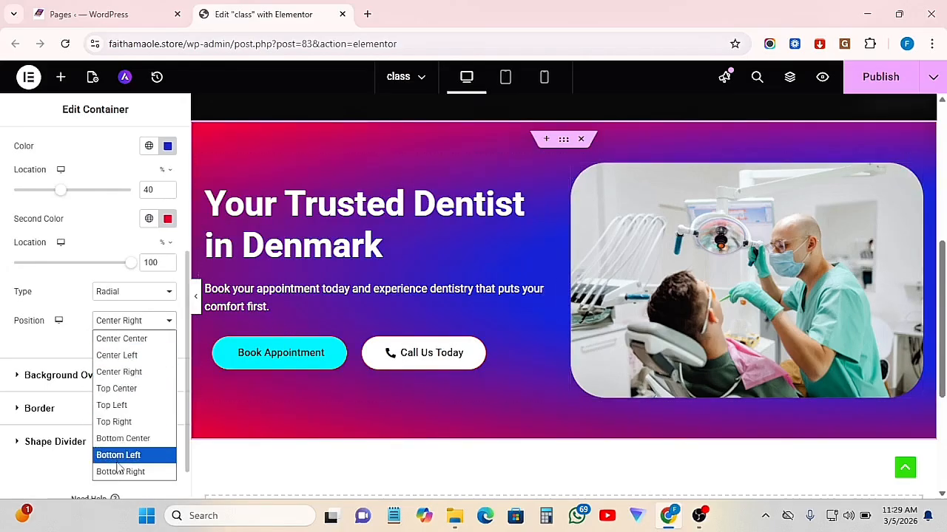
left_click(131, 442)
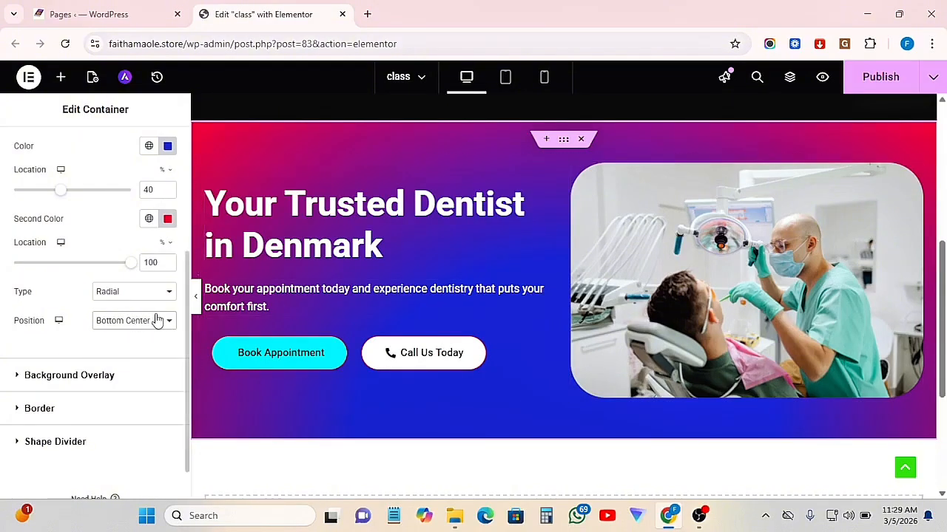
left_click(146, 293)
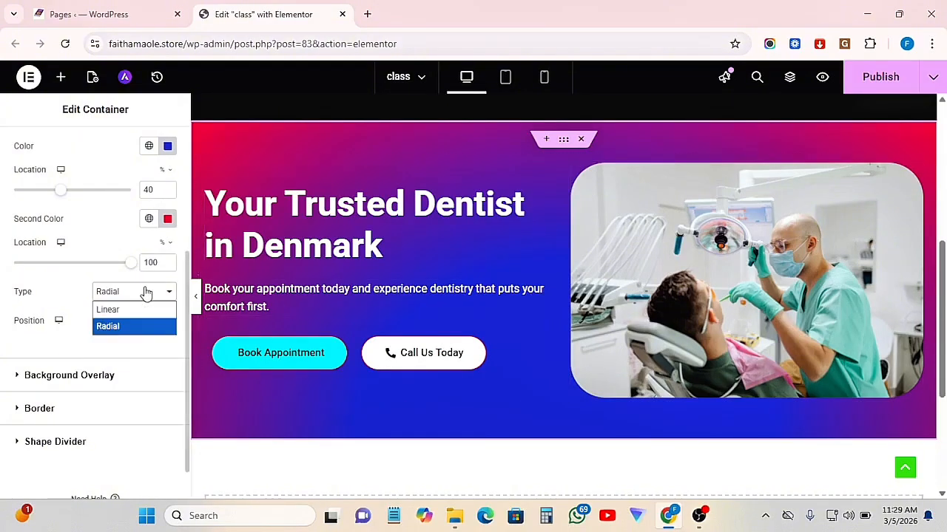
left_click(110, 310)
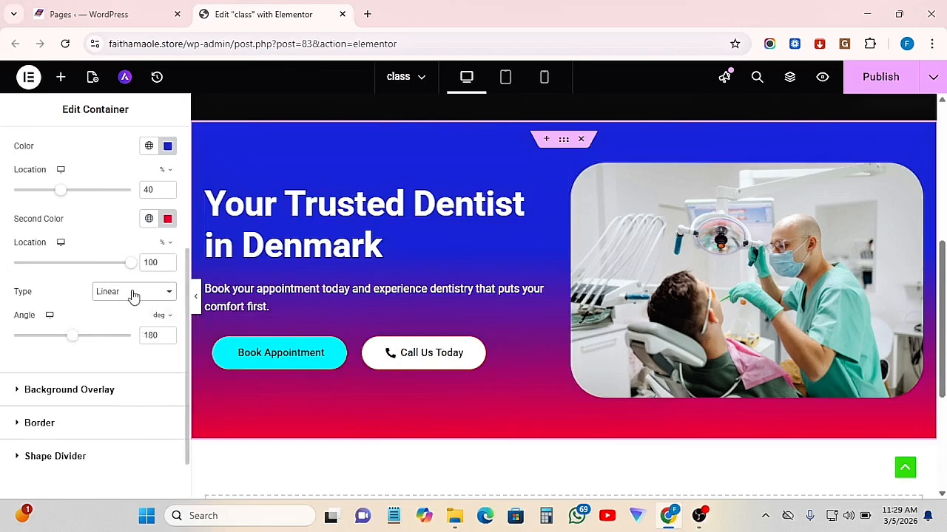
Set the linear gradient's angle to 152 degrees and the first color's location to 20%.
left_click_drag(74, 344, 52, 344)
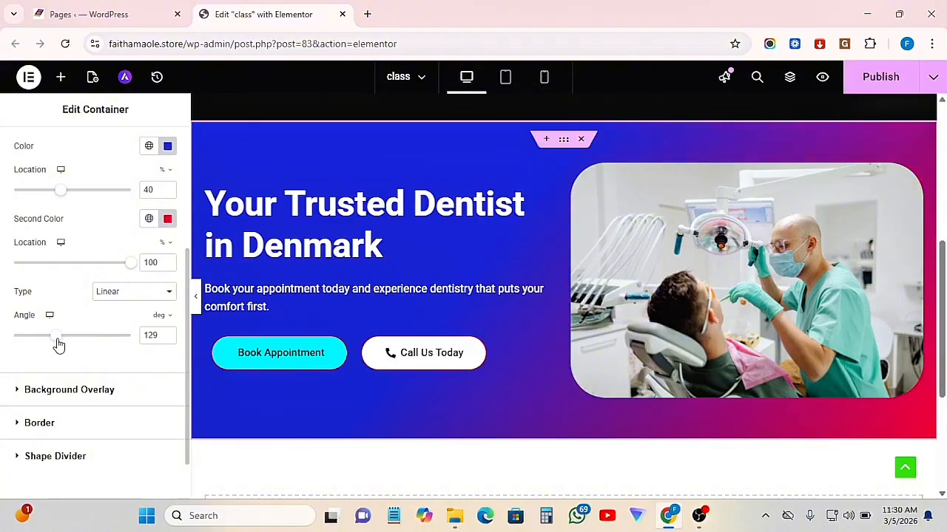
left_click_drag(66, 194, 45, 199)
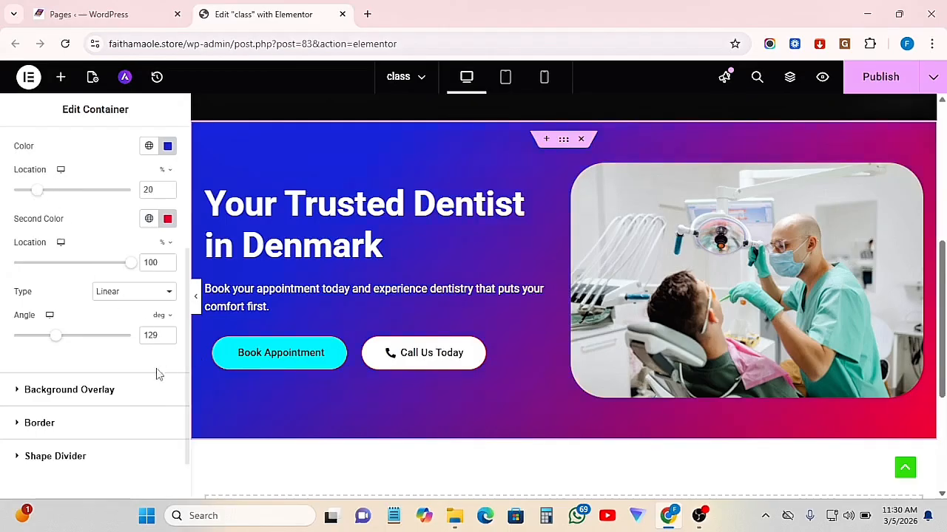
mouse_move(63, 339)
left_mouse_down()
mouse_move(80, 337)
mouse_move(43, 332)
mouse_move(60, 330)
left_mouse_up()
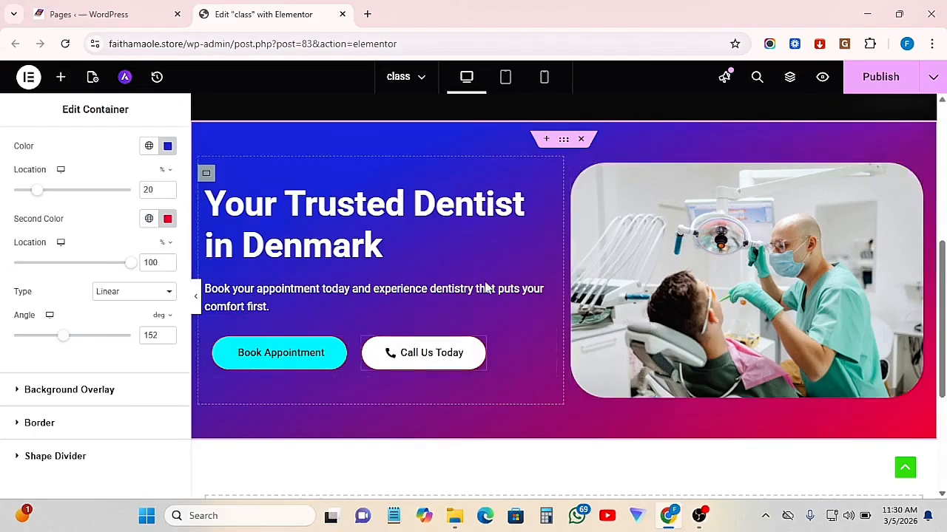
Compare the original black hero section with the duplicated gradient section below it.
scroll(601, 334, "up", 3)
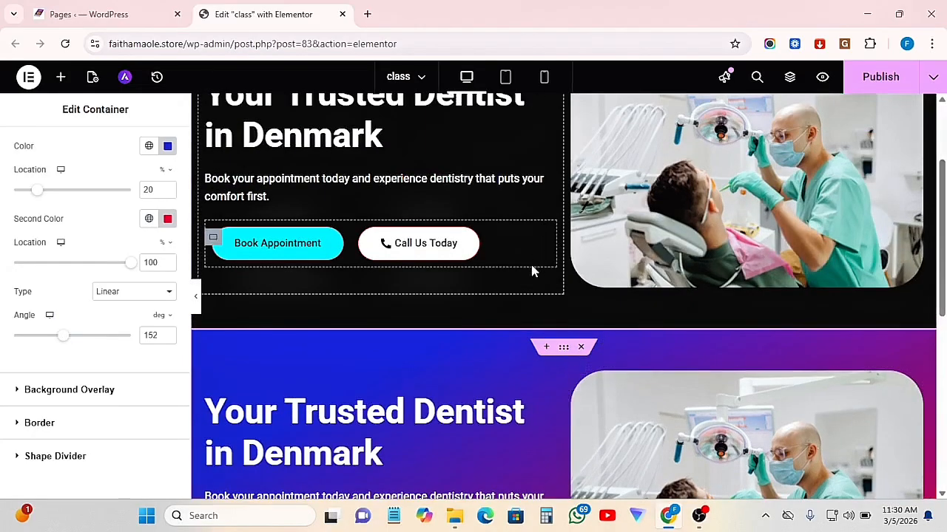
scroll(621, 289, "down", 2)
scroll(498, 355, "down", 2)
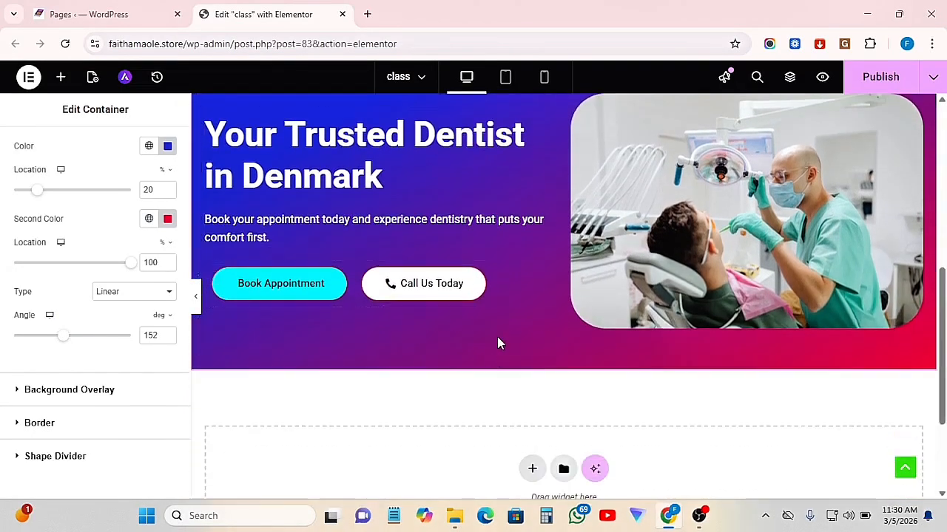
scroll(530, 296, "up", 2)
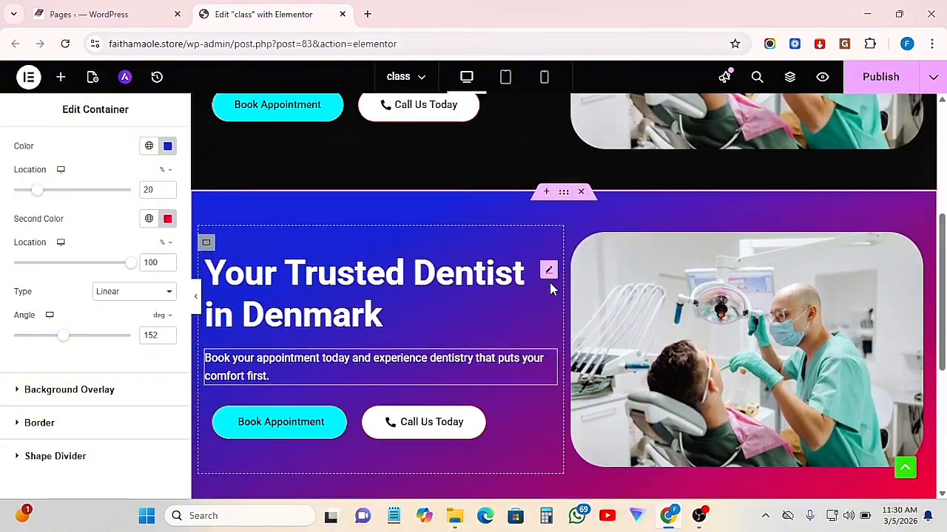
scroll(434, 335, "up", 4)
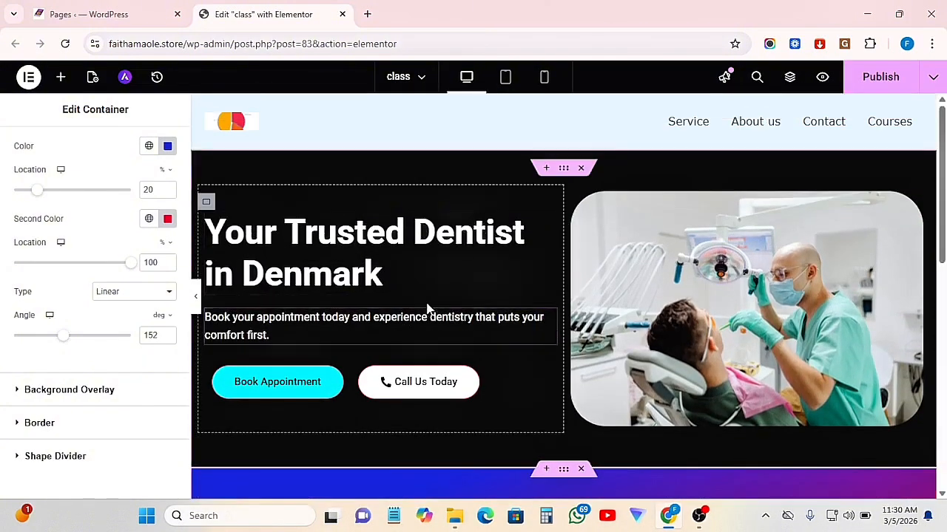
scroll(484, 323, "down", 2)
scroll(486, 325, "down", 2)
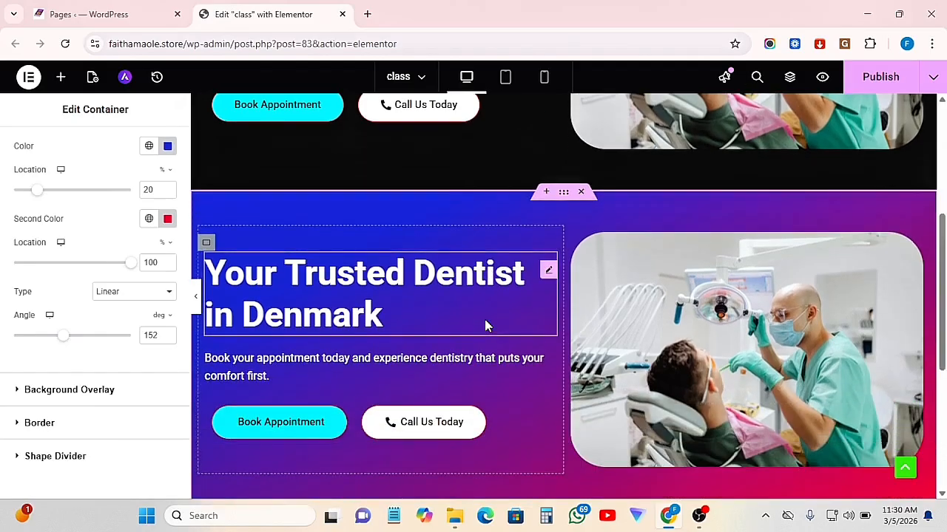
scroll(404, 338, "up", 4)
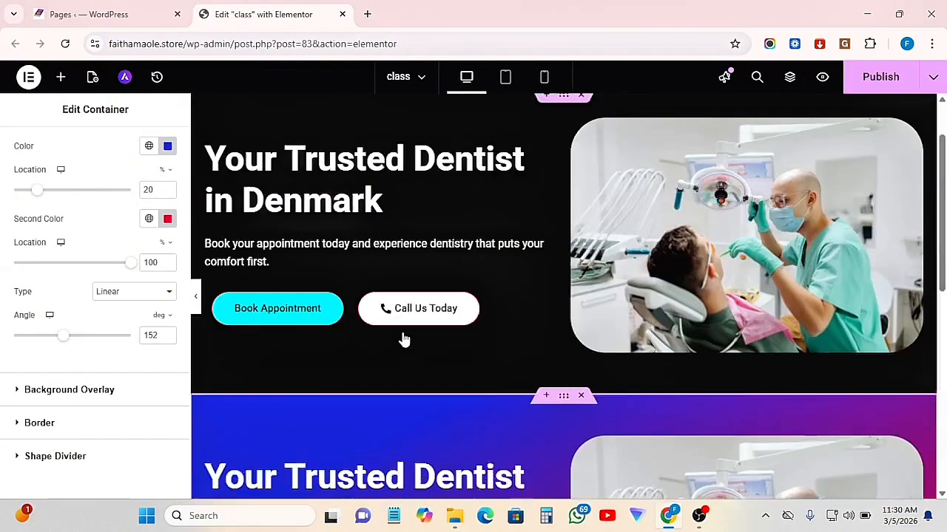
scroll(81, 287, "up", 3)
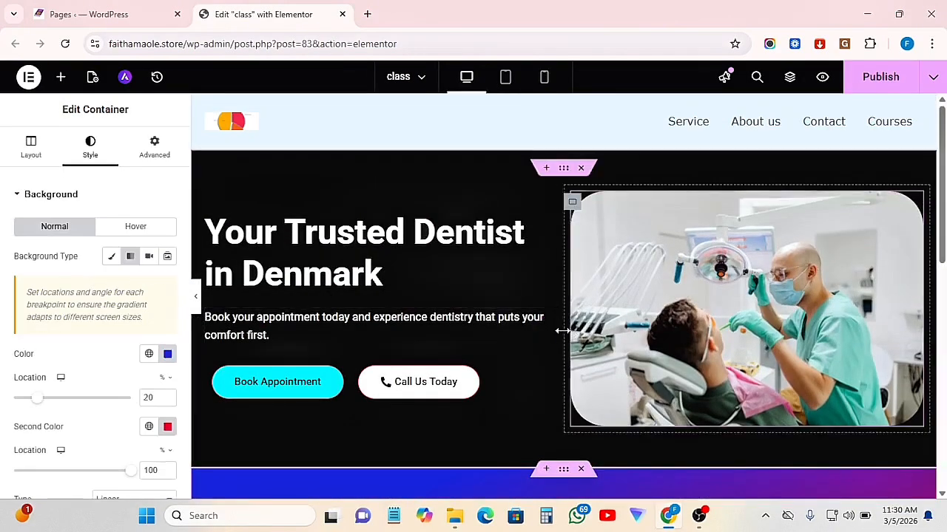
Add a new single-column Flexbox container with vertical direction below the gradient hero section.
scroll(558, 332, "down", 6)
scroll(559, 333, "down", 2)
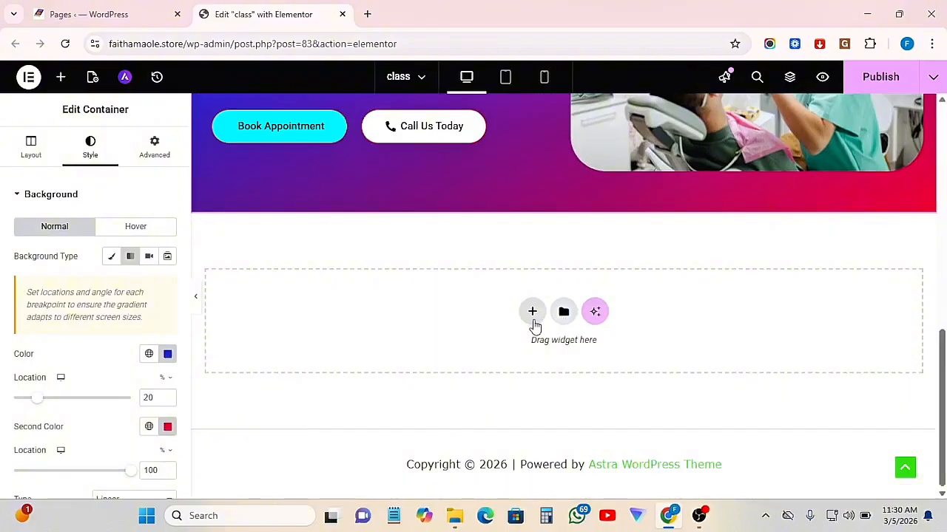
left_click(532, 312)
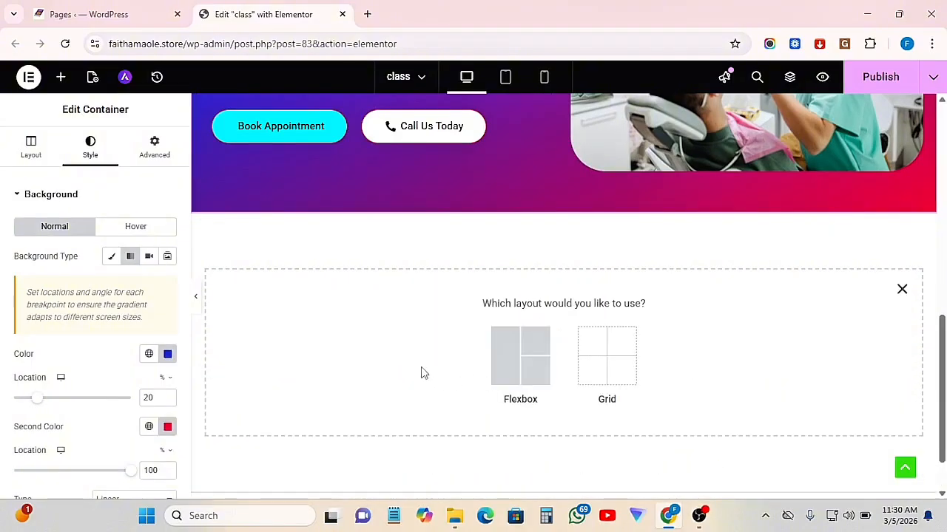
left_click(515, 358)
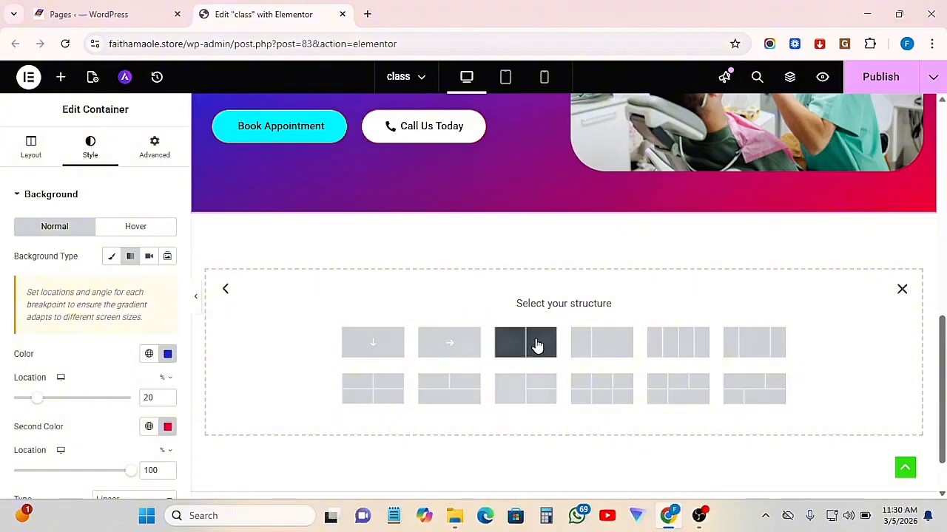
left_click(372, 343)
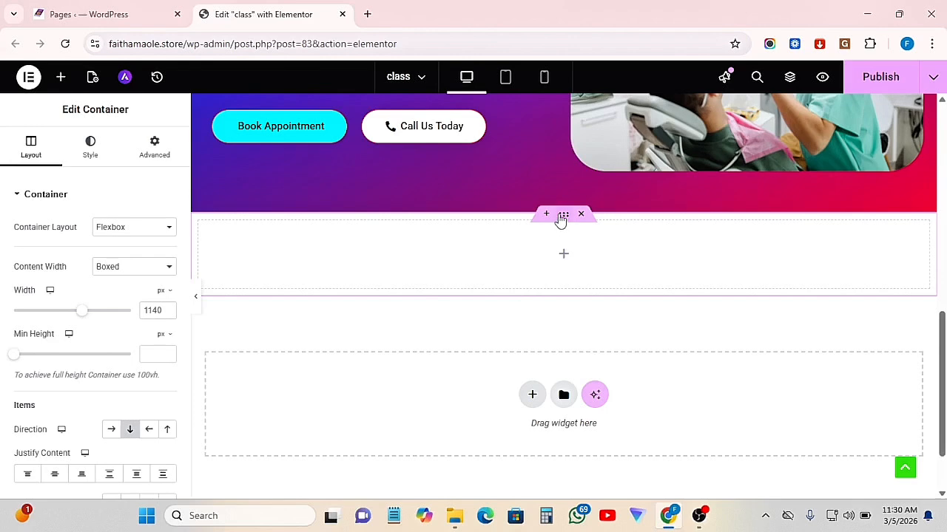
Set the new container's padding to 50 px at the top and bottom and 10 px at the right and left.
left_click(156, 153)
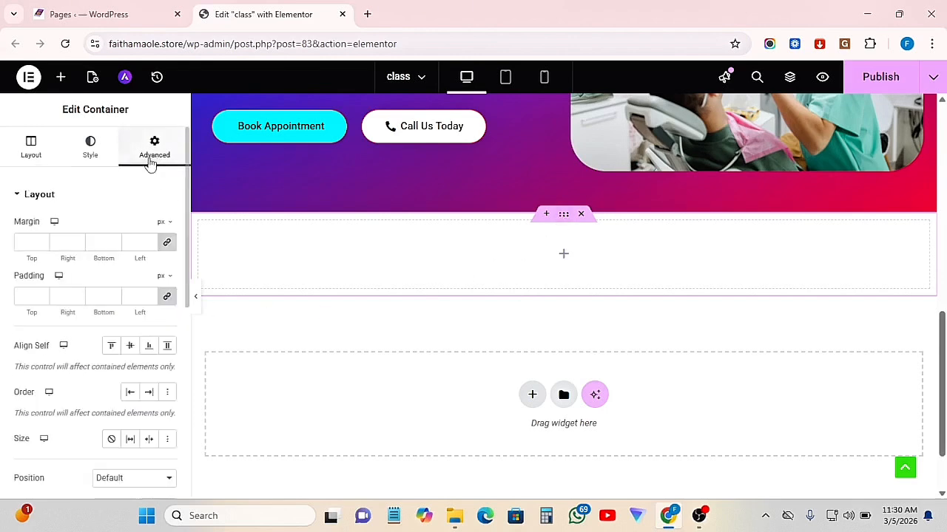
left_click(26, 296)
type("50")
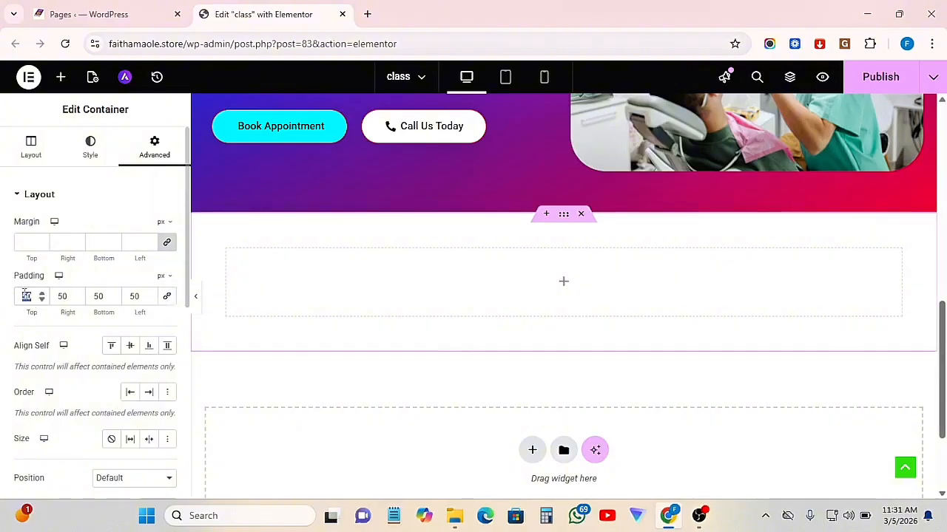
left_click(65, 296)
type("10")
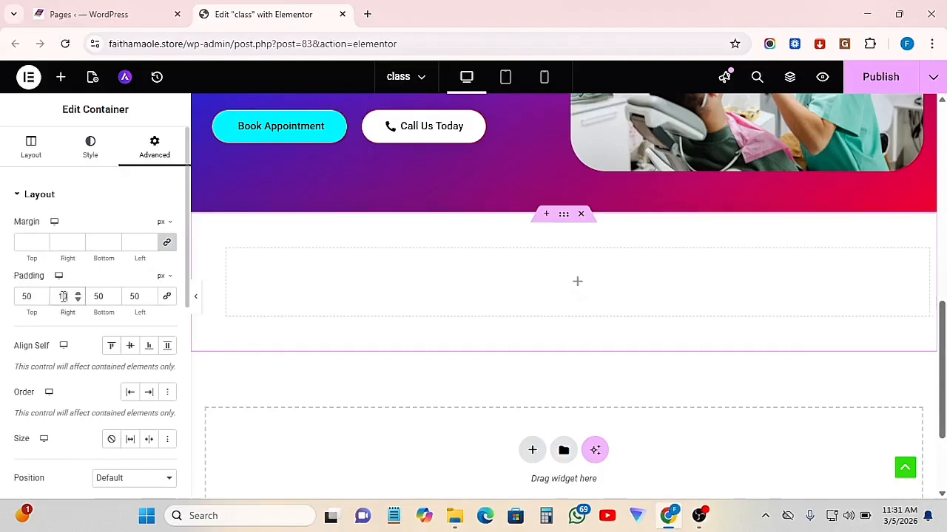
double_click(134, 296)
type("1")
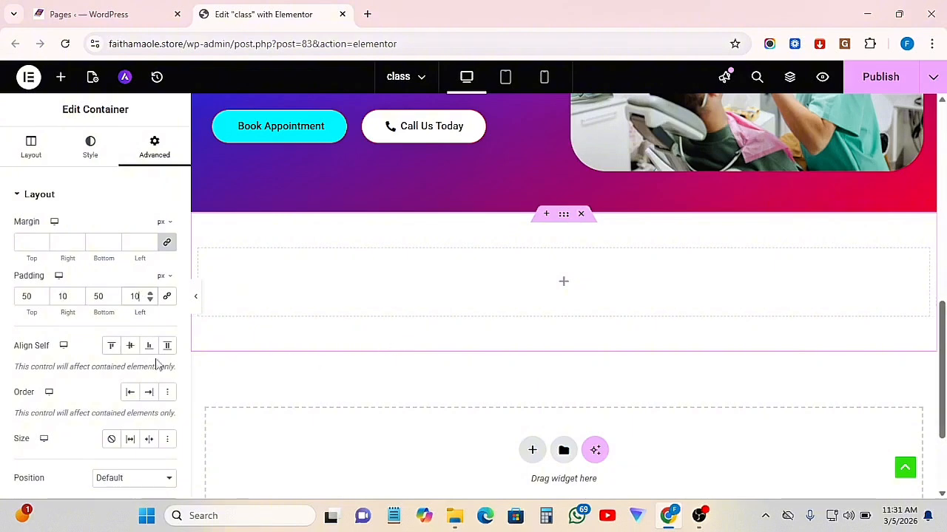
scroll(571, 318, "up", 1)
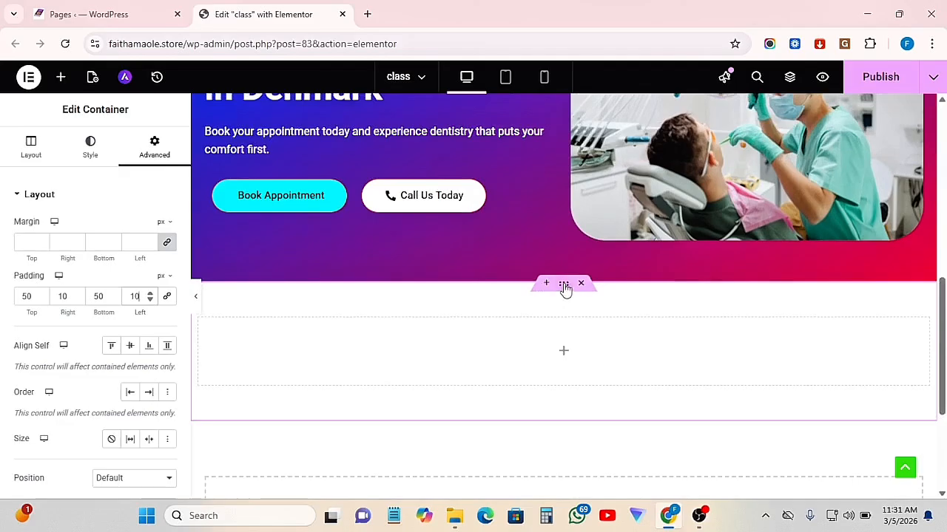
left_click(89, 158)
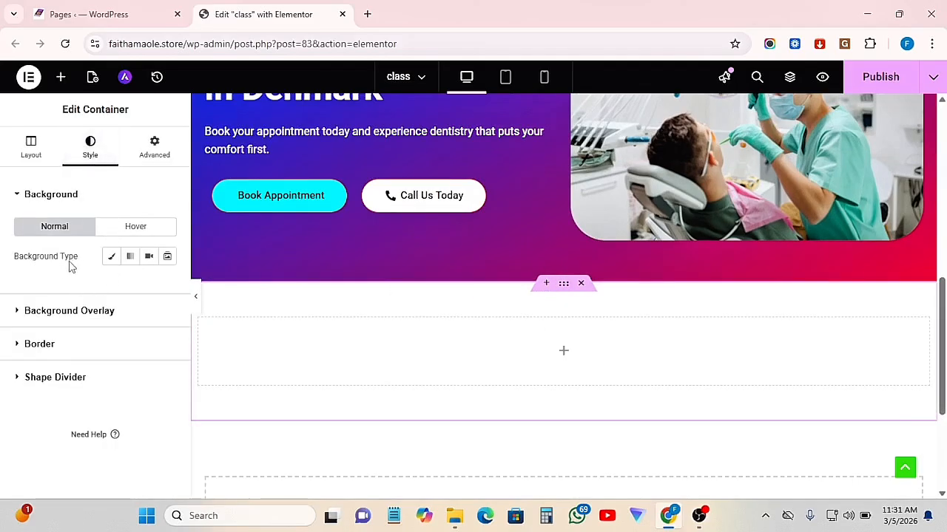
left_click(111, 258)
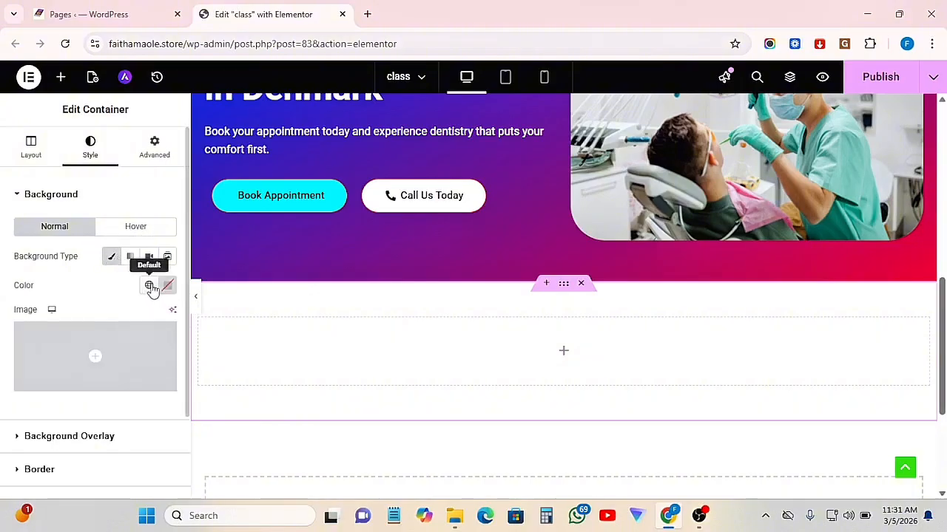
left_click(104, 356)
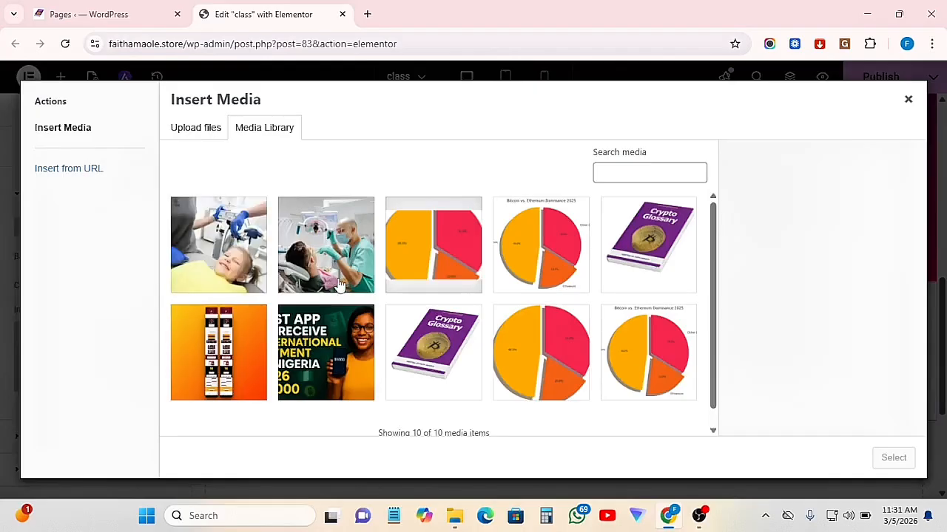
left_click(236, 255)
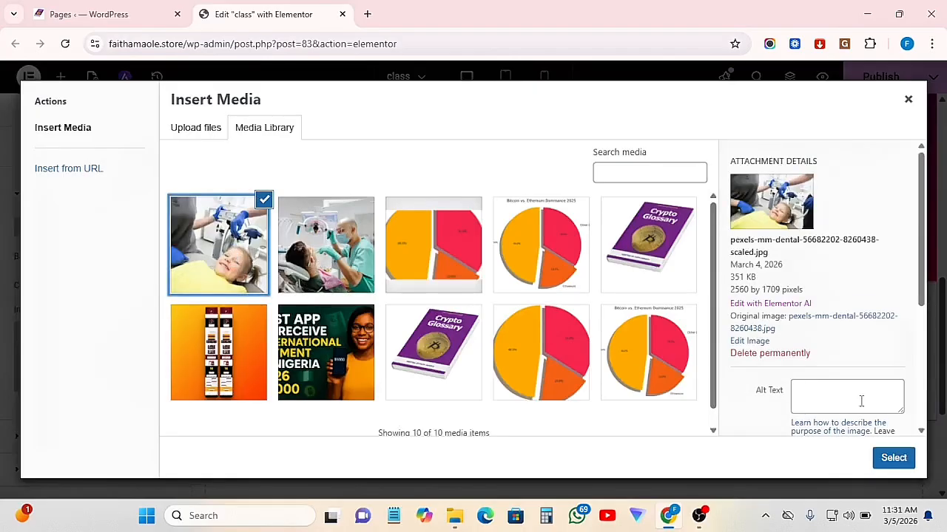
left_click(893, 457)
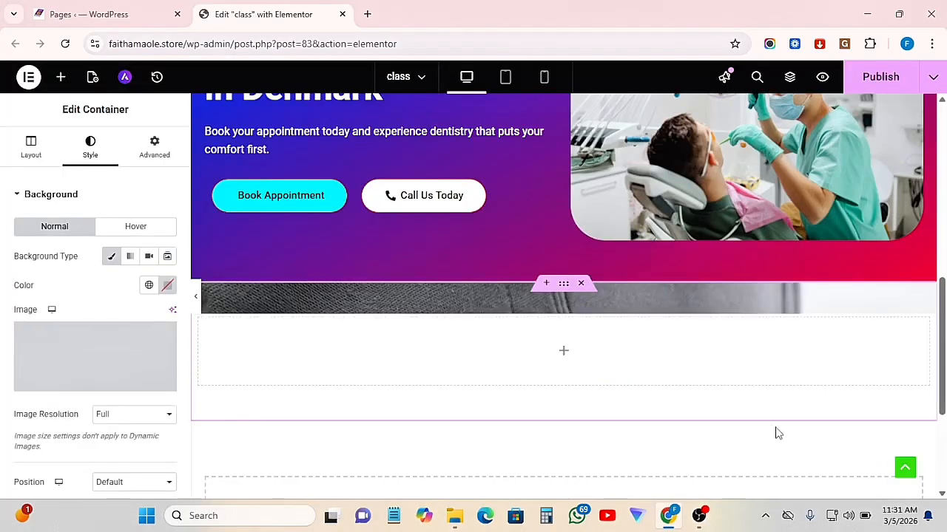
scroll(369, 367, "down", 1)
scroll(368, 367, "down", 1)
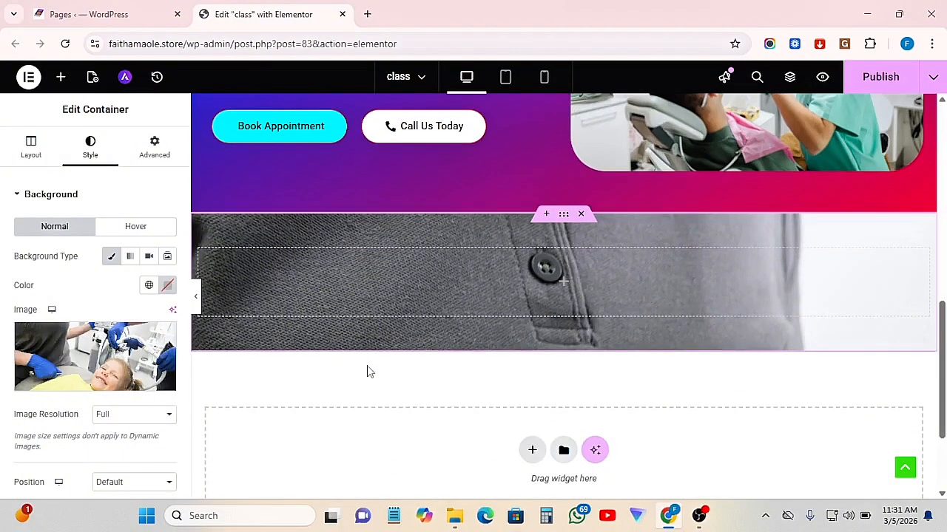
scroll(111, 348, "down", 1)
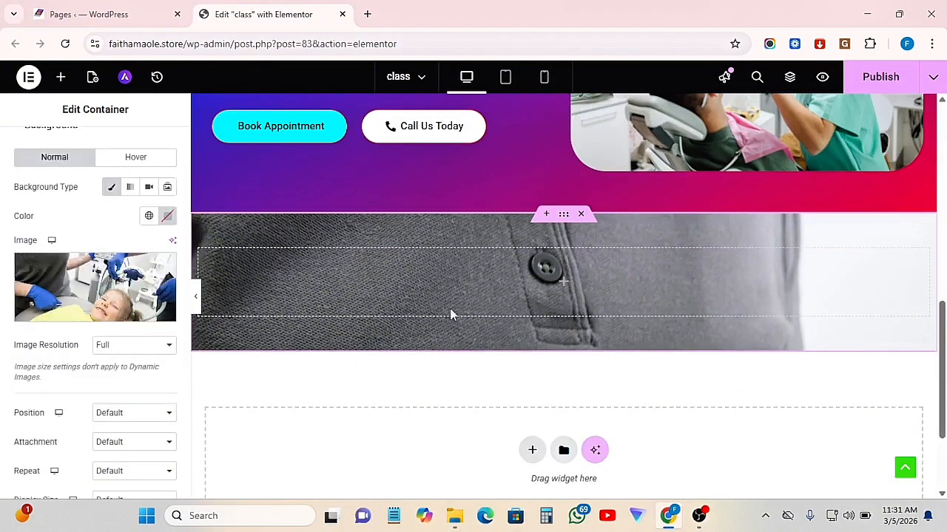
Set the container's background color to near-black #0C0C0C behind the image.
left_click(167, 215)
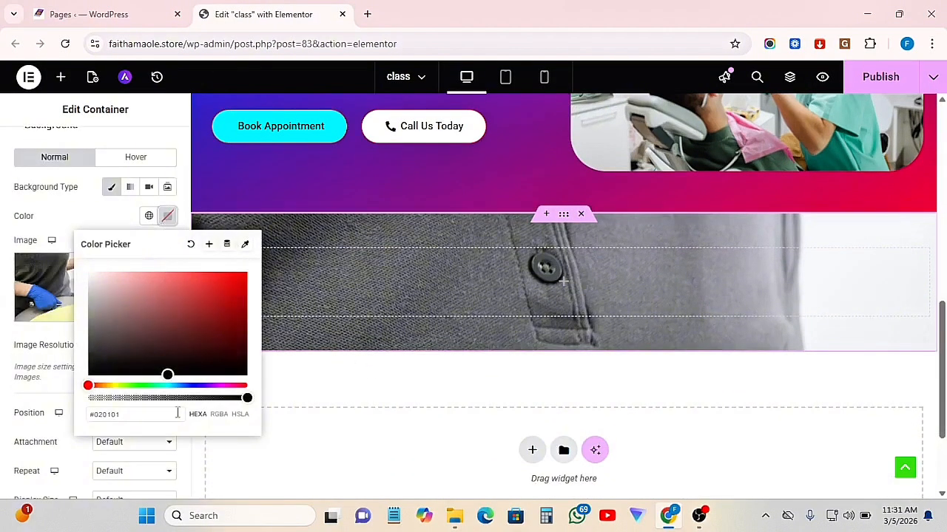
left_click_drag(113, 367, 87, 373)
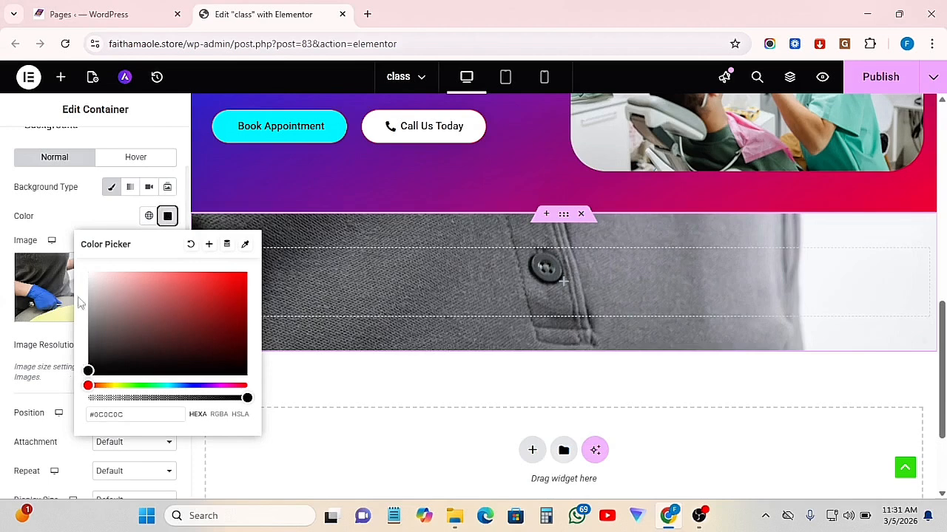
left_click(80, 200)
scroll(100, 359, "down", 1)
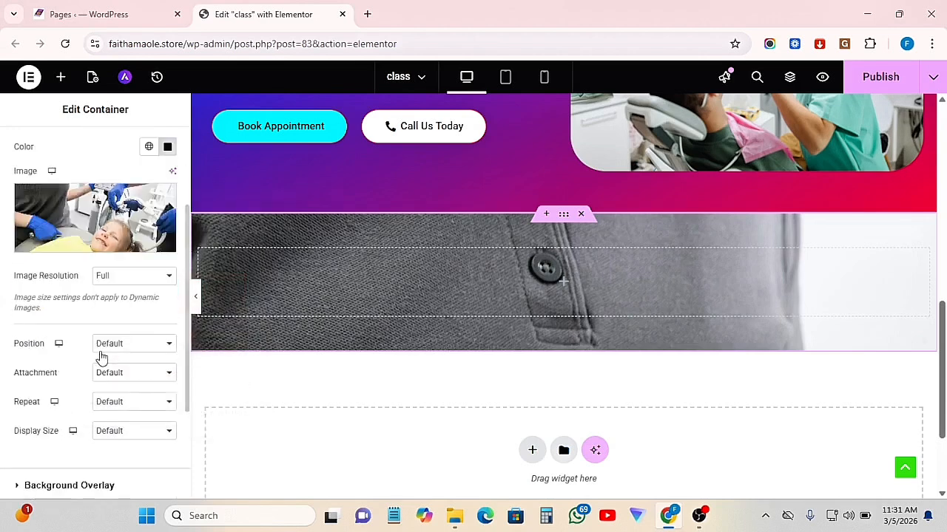
Keep the background image's resolution at Full and set its position to Center Center and its attachment to Scroll.
left_click(140, 276)
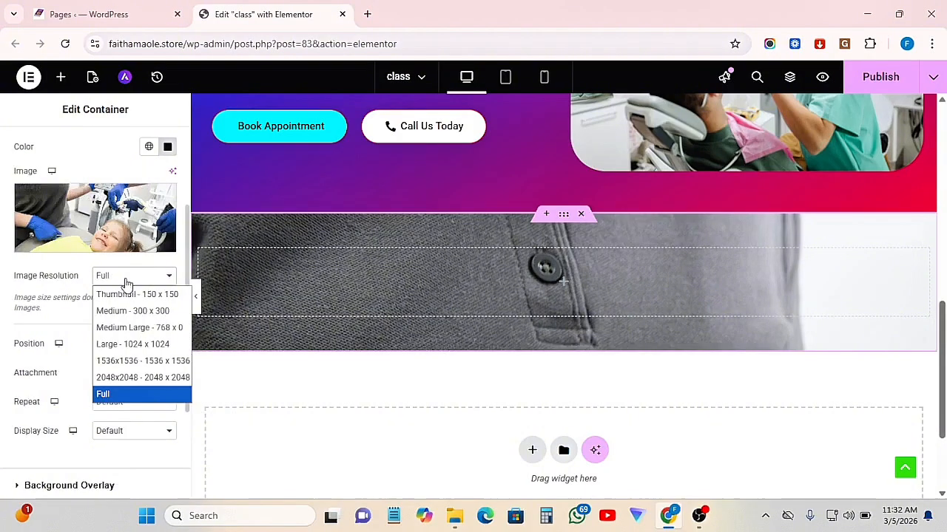
left_click(131, 281)
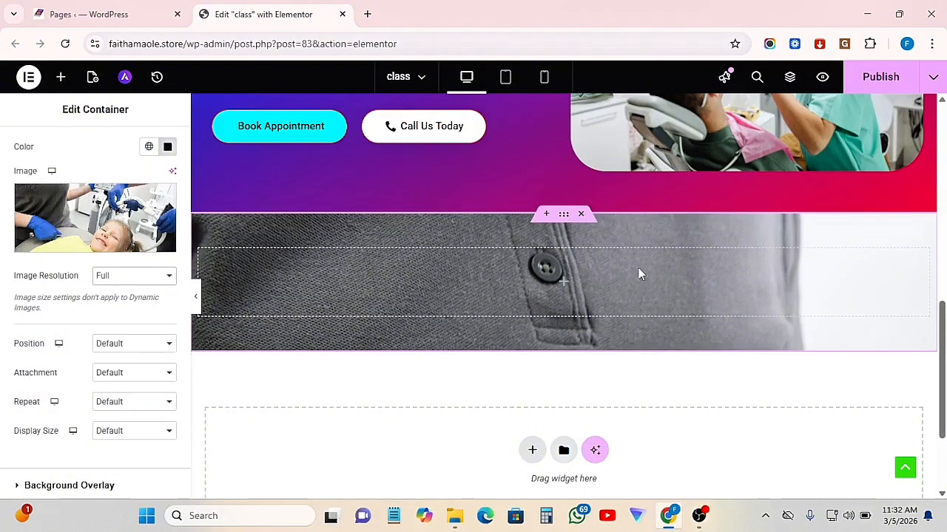
left_click(151, 348)
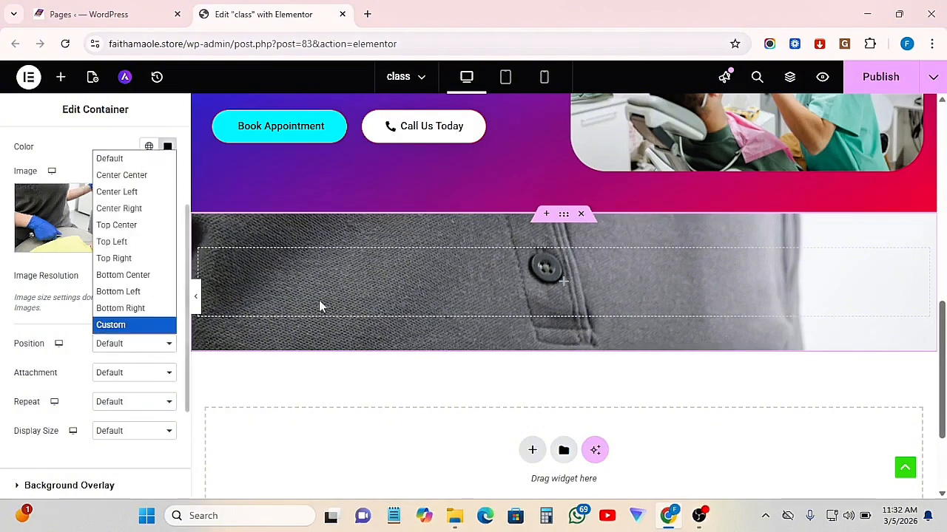
left_click(121, 175)
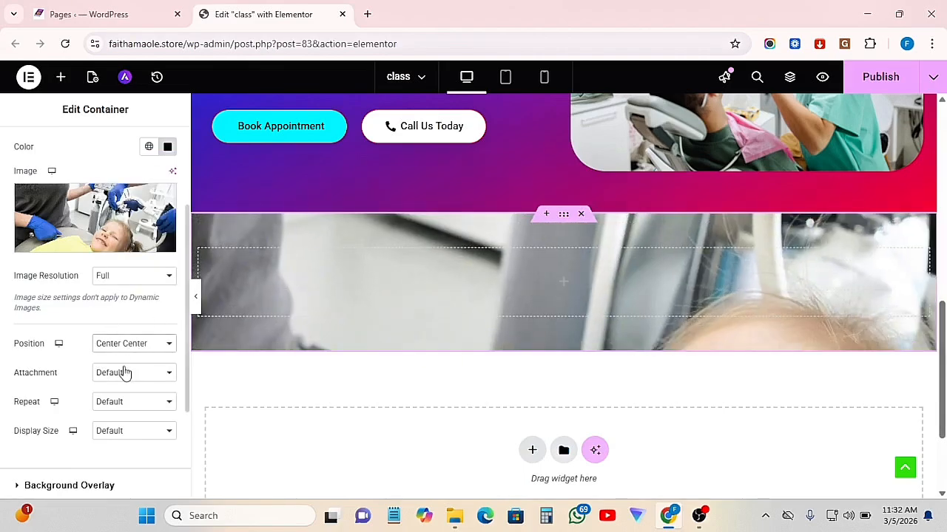
left_click(140, 376)
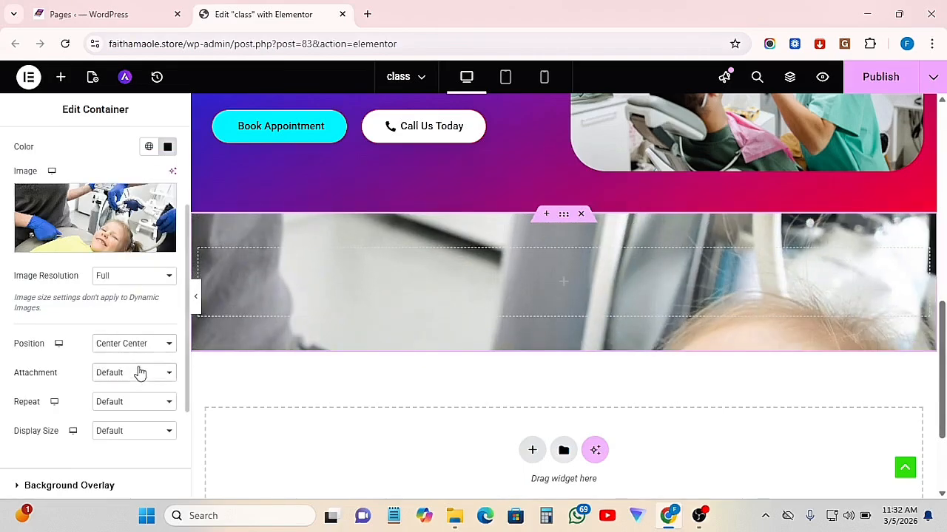
left_click(105, 409)
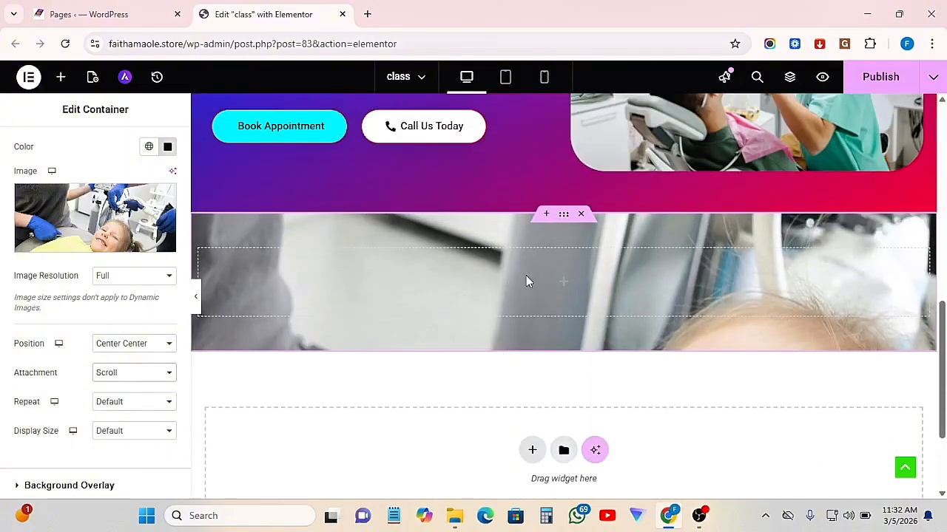
Try the Fixed attachment on the background image, check its effect along the page, and set the attachment back to Scroll.
left_click(148, 374)
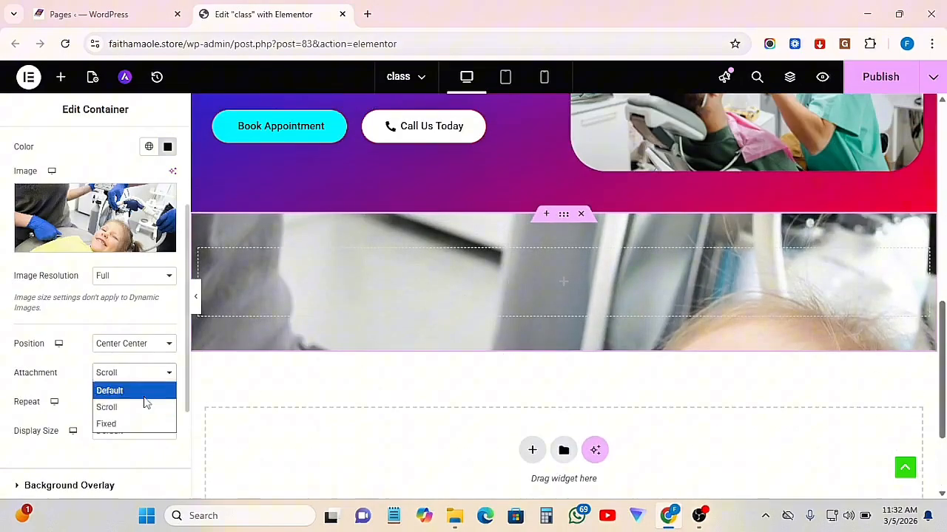
left_click(107, 424)
scroll(511, 299, "down", 2)
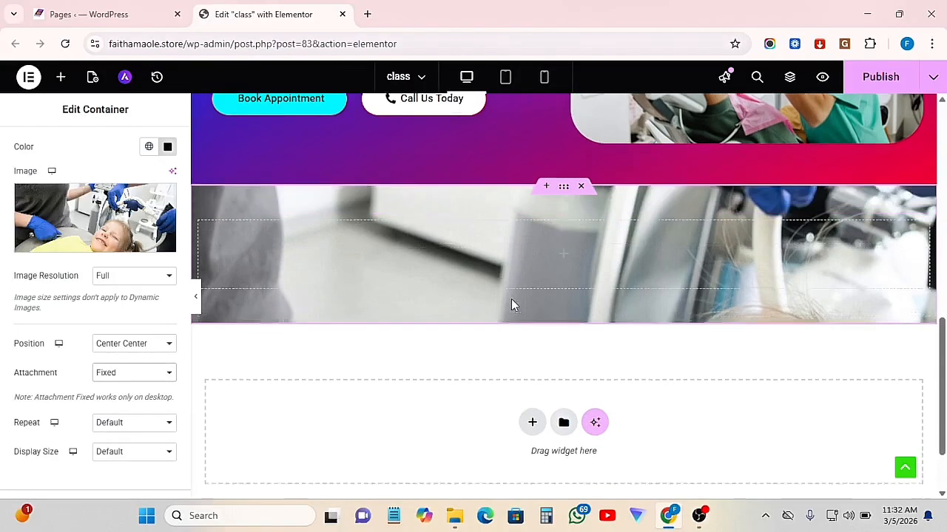
scroll(511, 306, "up", 10)
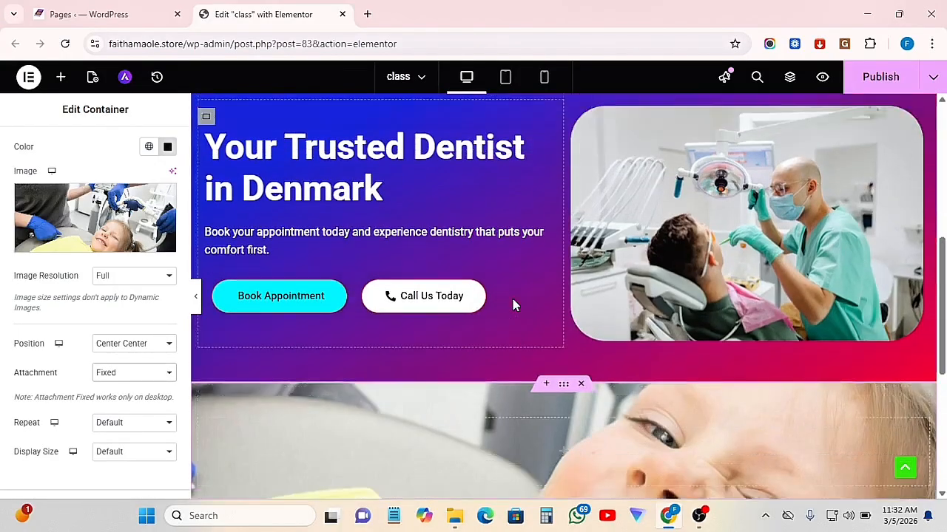
scroll(516, 305, "down", 8)
scroll(515, 306, "up", 4)
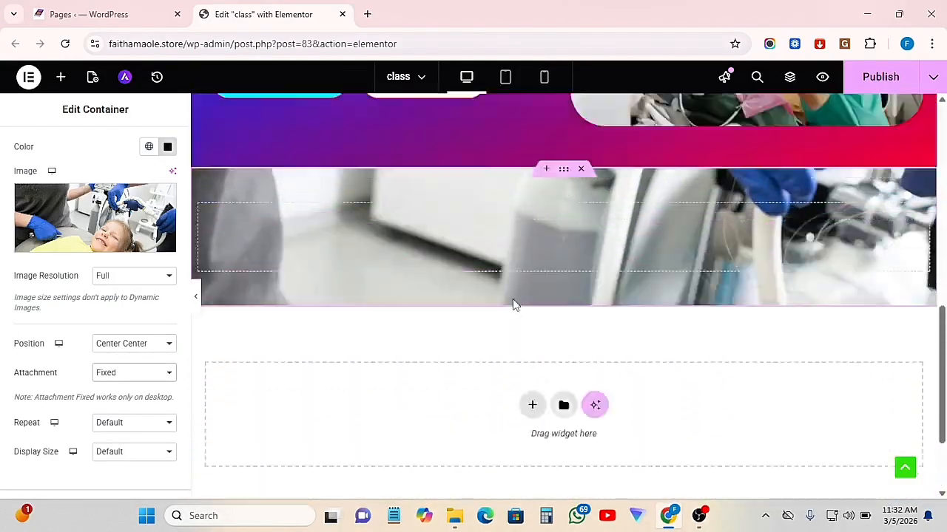
left_click(131, 376)
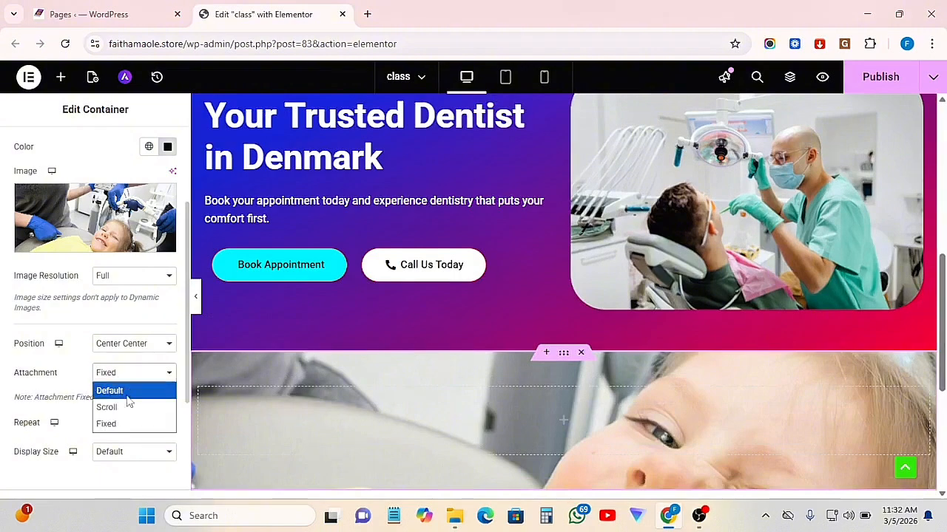
left_click(108, 407)
left_click(126, 373)
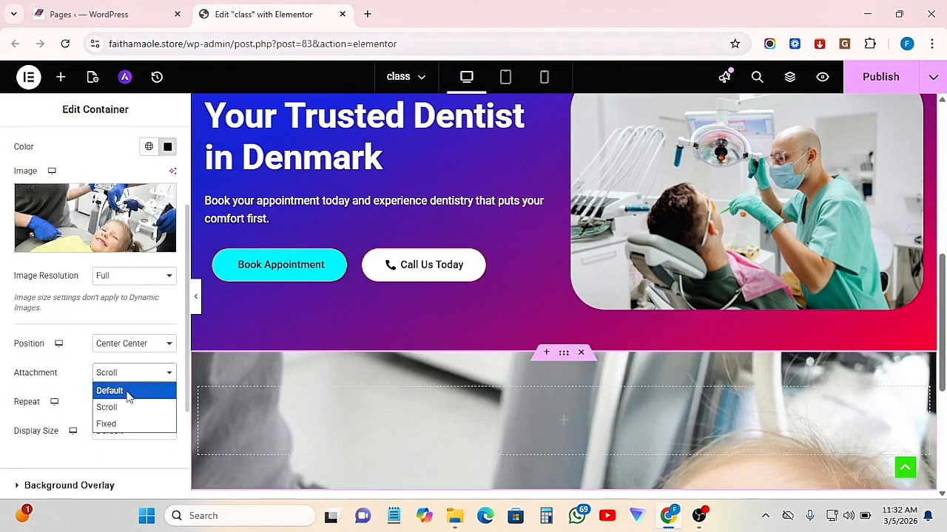
Set the container's background image to Default attachment, No-repeat and Cover display size.
left_click(126, 390)
scroll(159, 411, "down", 1)
scroll(419, 384, "down", 2)
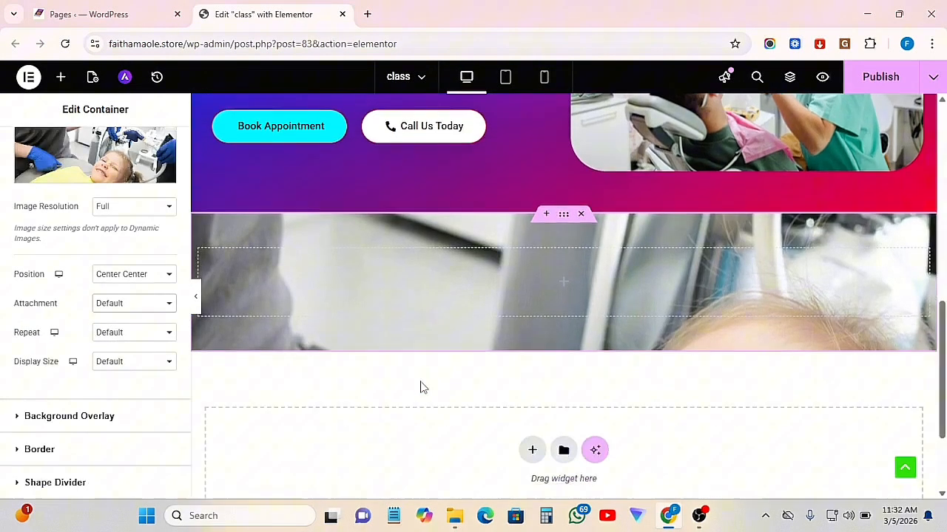
left_click(126, 334)
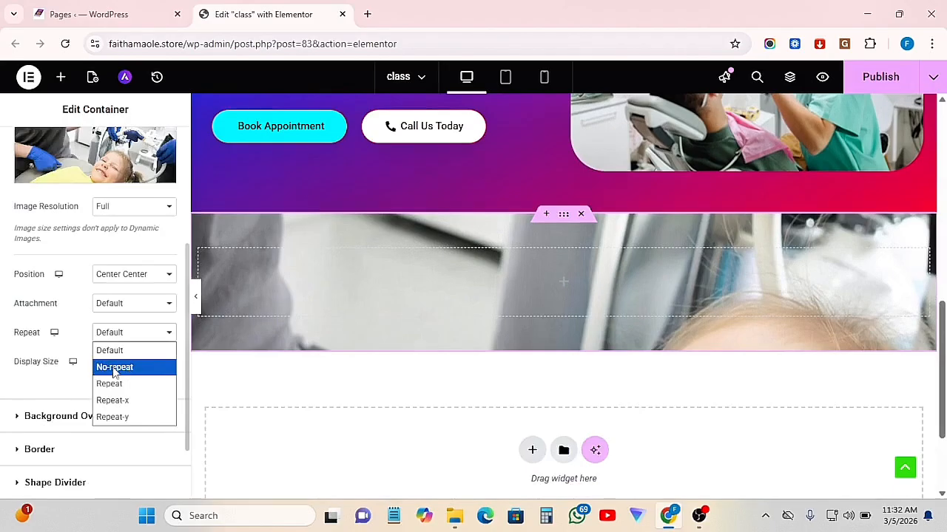
left_click(114, 369)
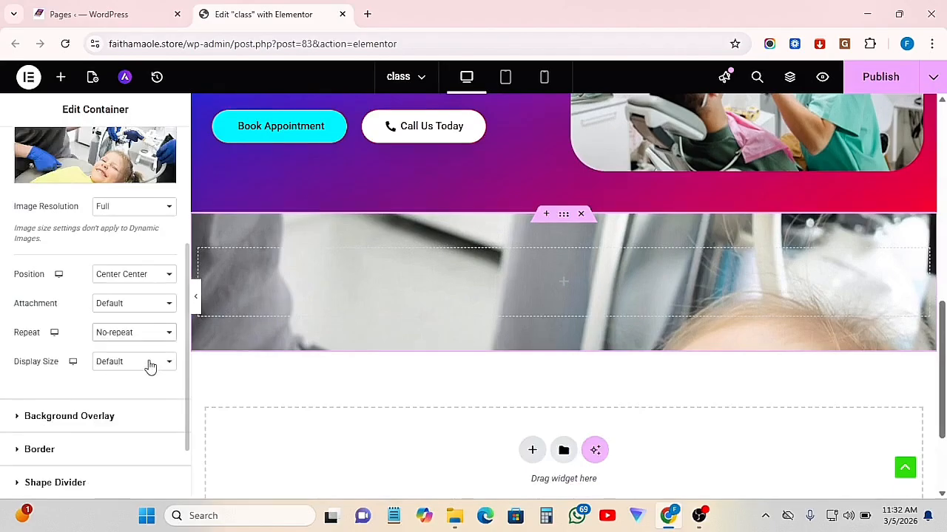
left_click(149, 363)
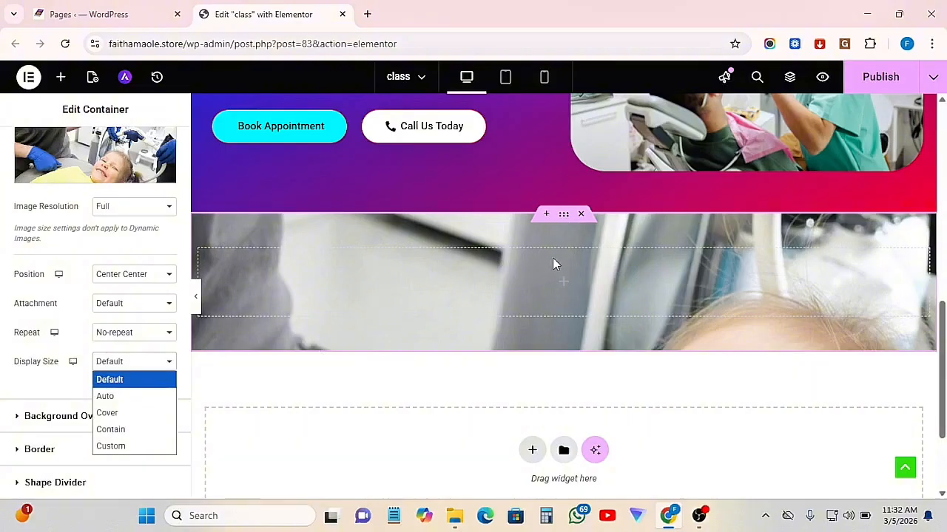
left_click(108, 413)
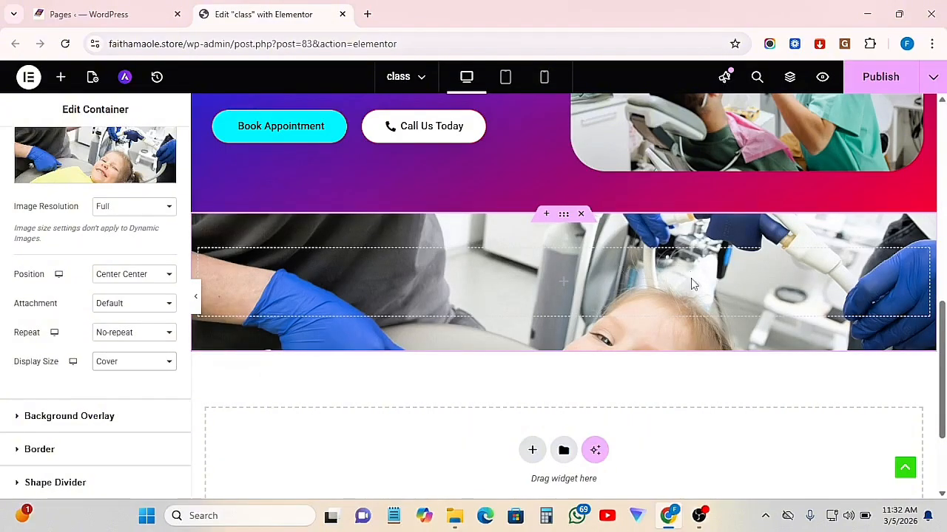
scroll(459, 340, "up", 1)
scroll(436, 342, "down", 2)
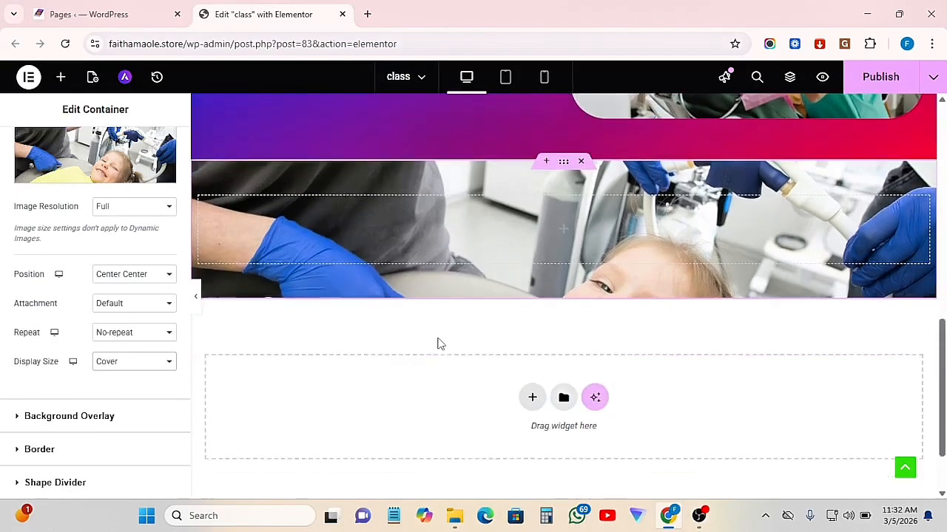
scroll(517, 310, "up", 2)
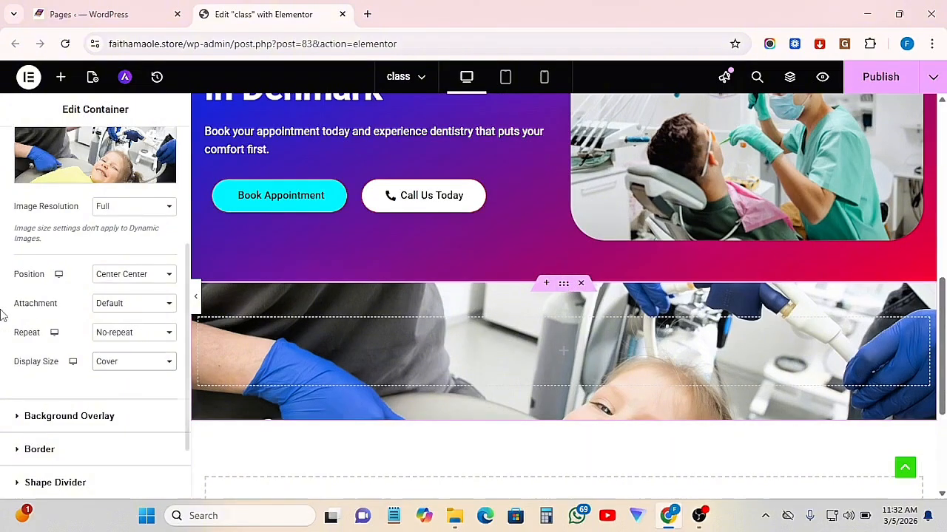
Set the image container's minimum height in vh, trying 70 and settling on 65.
scroll(74, 293, "up", 3)
left_click(31, 151)
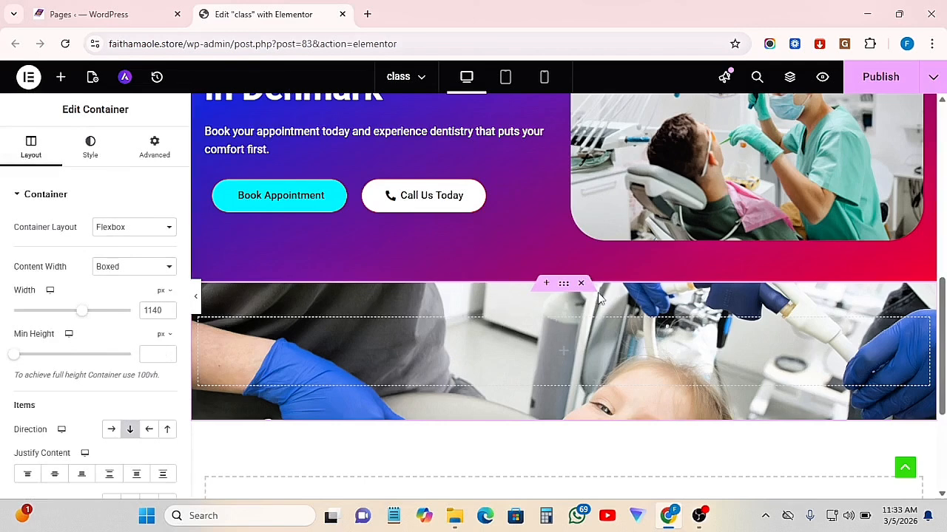
scroll(591, 304, "down", 1)
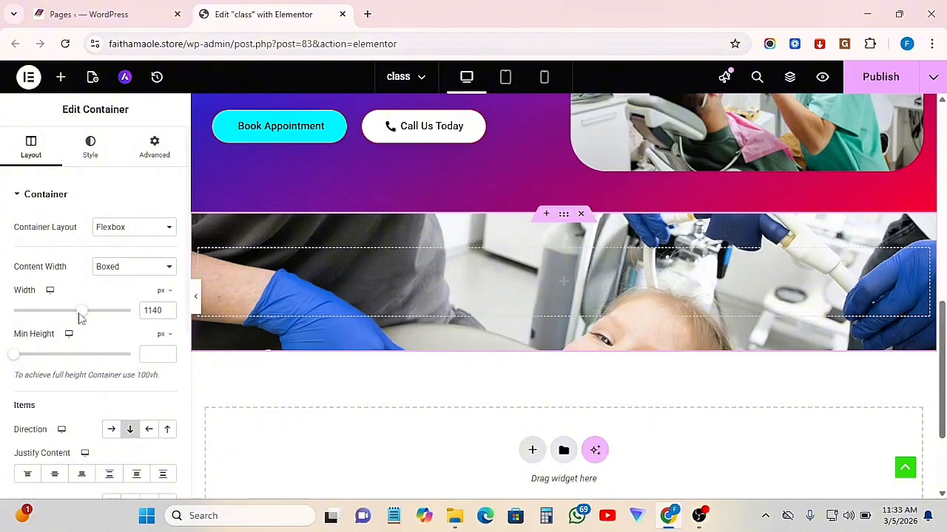
left_click(170, 339)
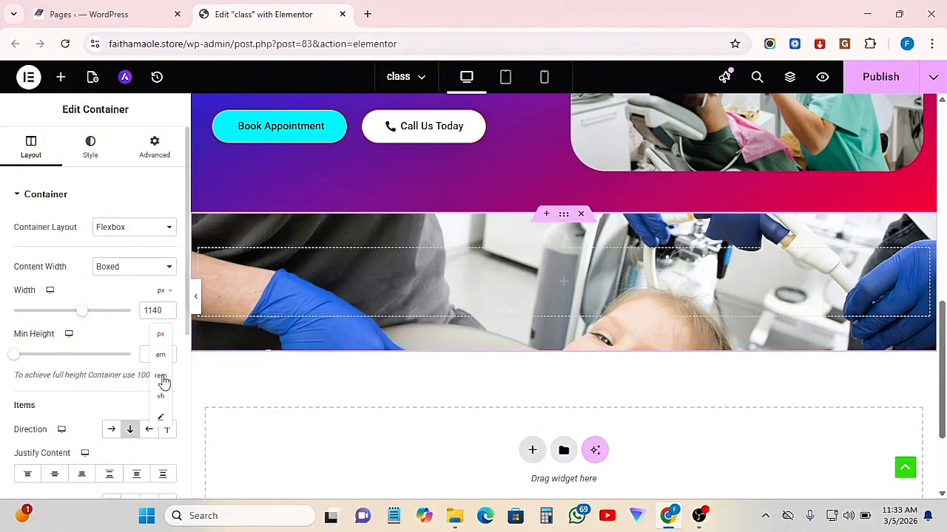
left_click(160, 398)
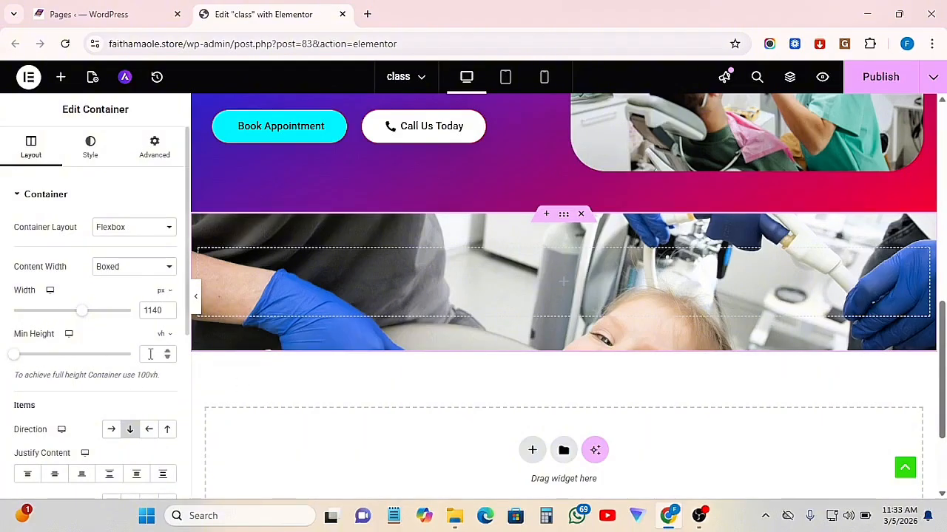
type("70")
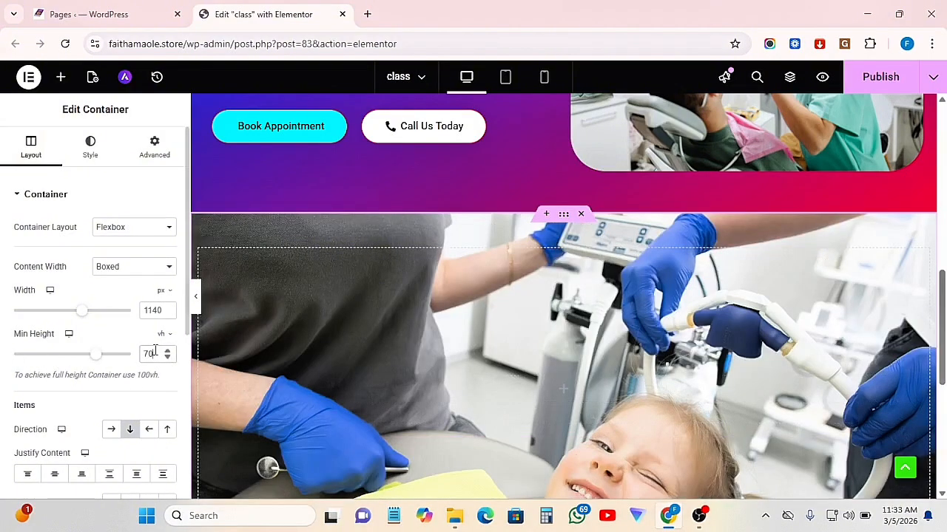
scroll(437, 327, "down", 1)
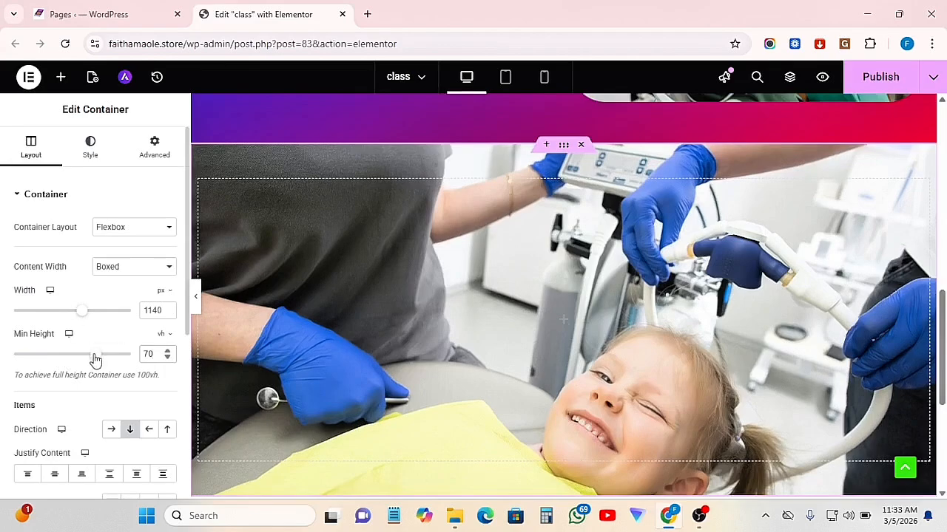
mouse_move(94, 356)
left_mouse_down()
mouse_move(72, 369)
mouse_move(93, 361)
left_mouse_up()
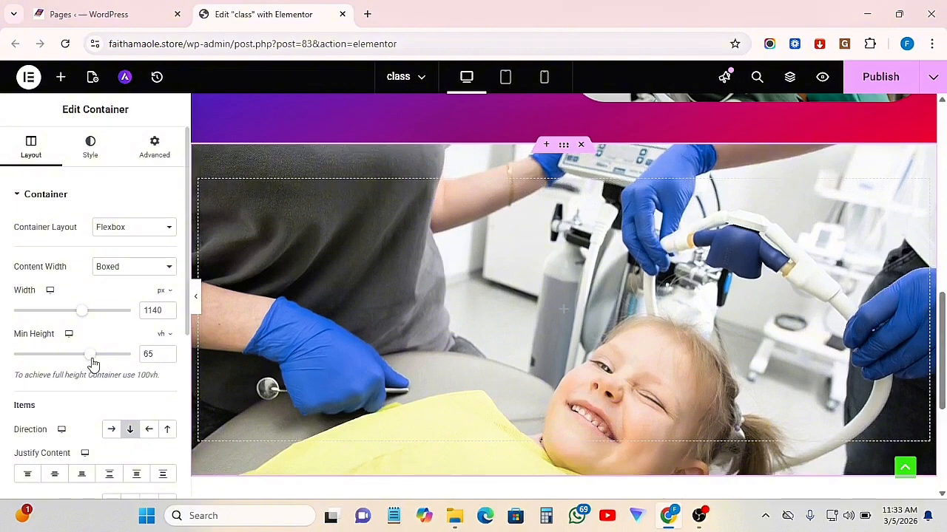
Examine the height and look of the image-background container against the gradient section above it.
scroll(535, 342, "up", 1)
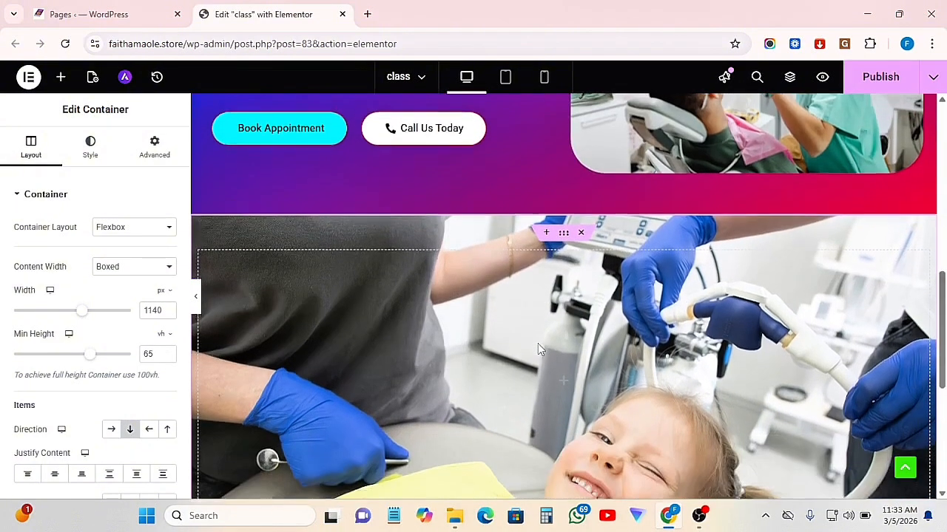
scroll(539, 346, "down", 1)
scroll(539, 346, "down", 1)
scroll(567, 326, "up", 3)
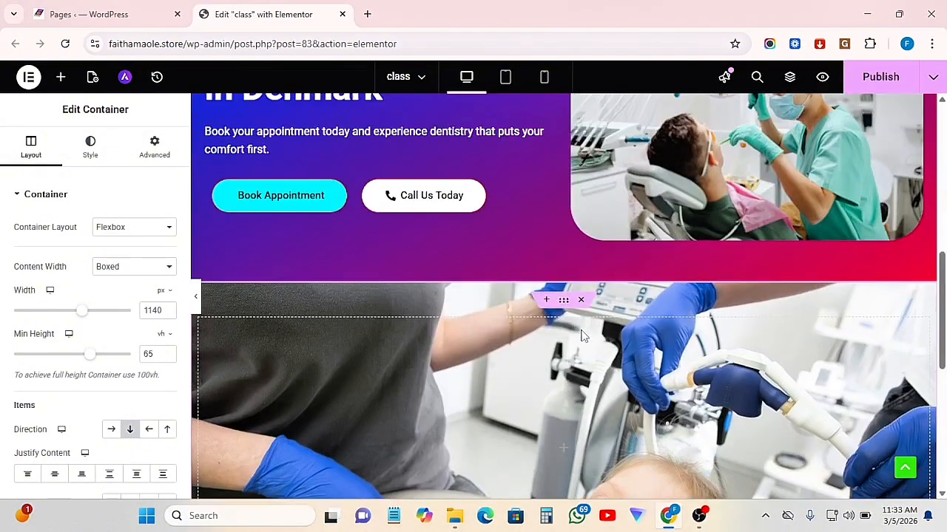
scroll(580, 353, "down", 1)
scroll(579, 353, "up", 3)
scroll(582, 384, "down", 2)
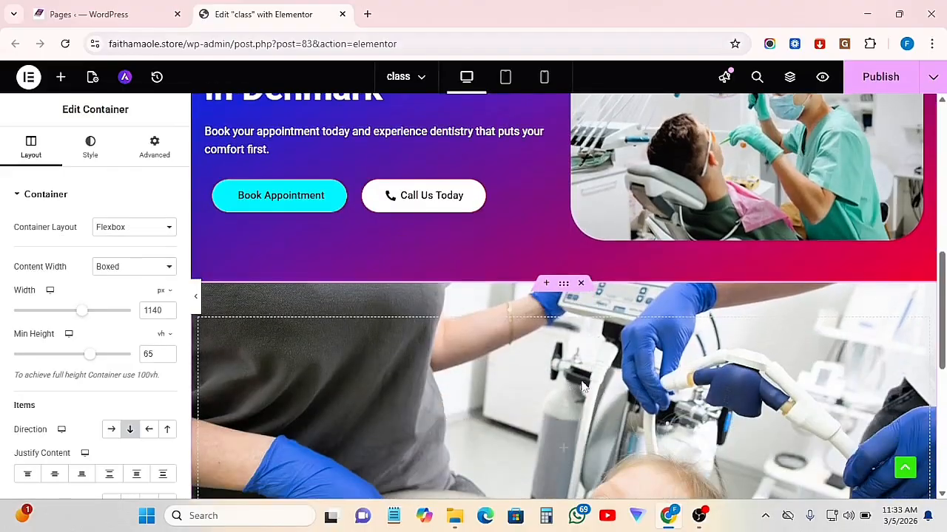
scroll(558, 394, "down", 2)
Copy the heading "Your Trusted Dentist in Denmark" from the gradient section and paste it into the image-background container.
scroll(533, 294, "up", 6)
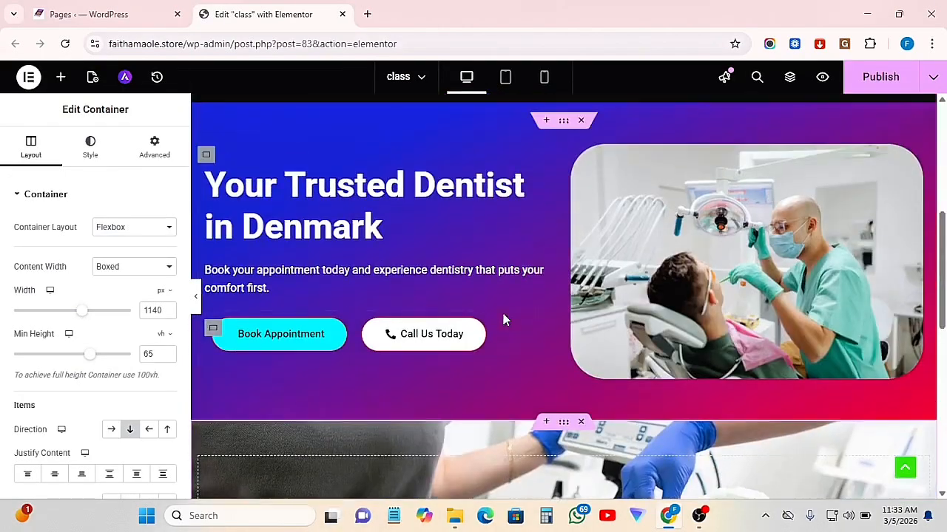
right_click(340, 347)
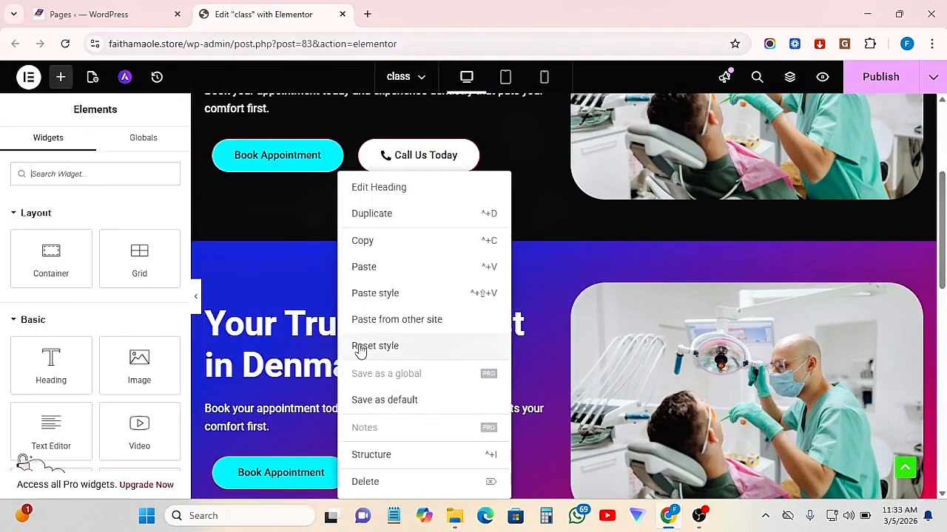
left_click(372, 241)
scroll(539, 370, "down", 6)
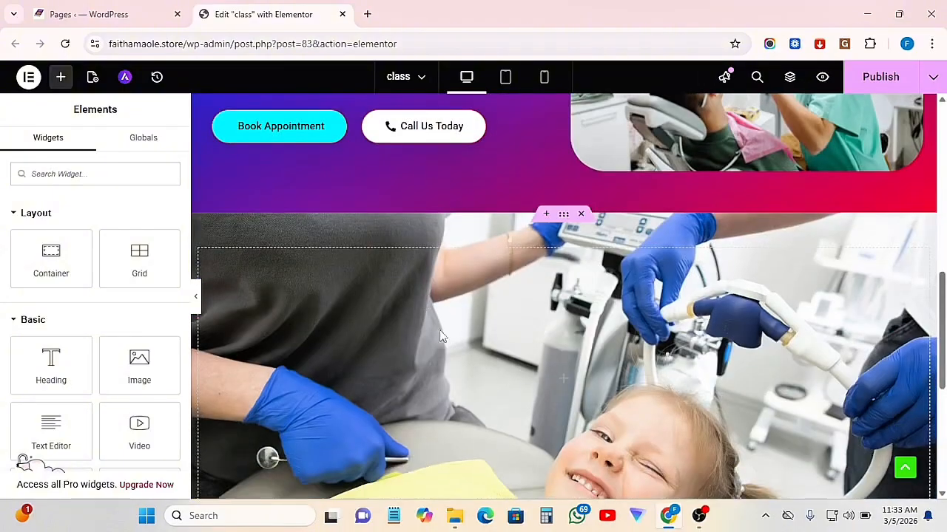
scroll(554, 309, "up", 2)
scroll(553, 305, "up", 5)
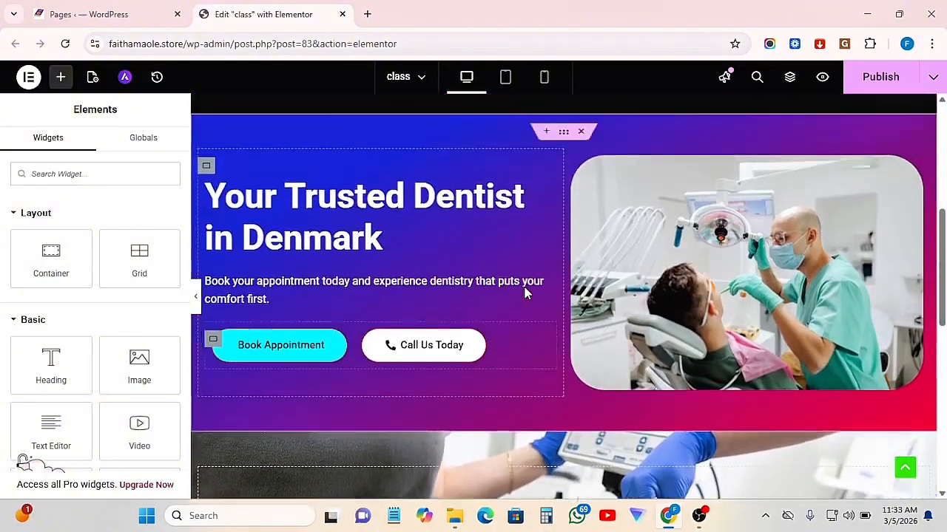
right_click(546, 323)
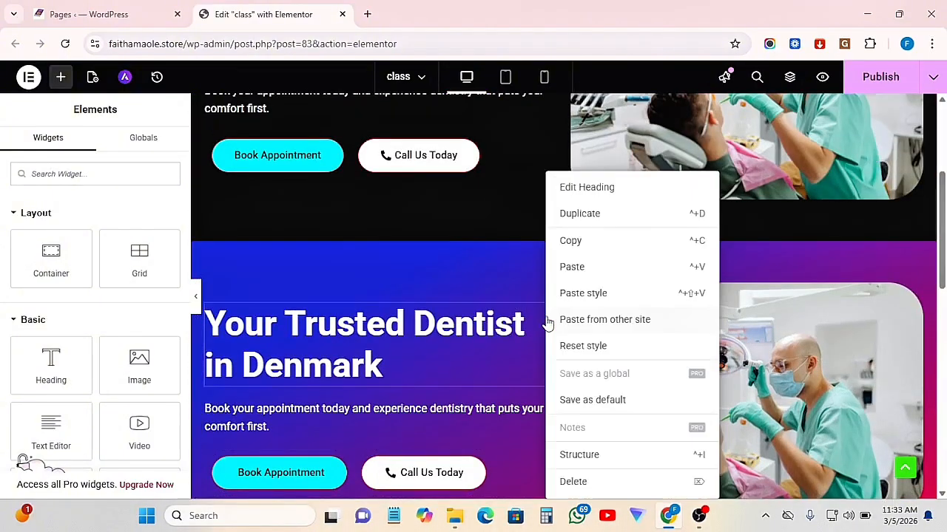
left_click(570, 241)
scroll(542, 349, "down", 1)
scroll(542, 349, "down", 4)
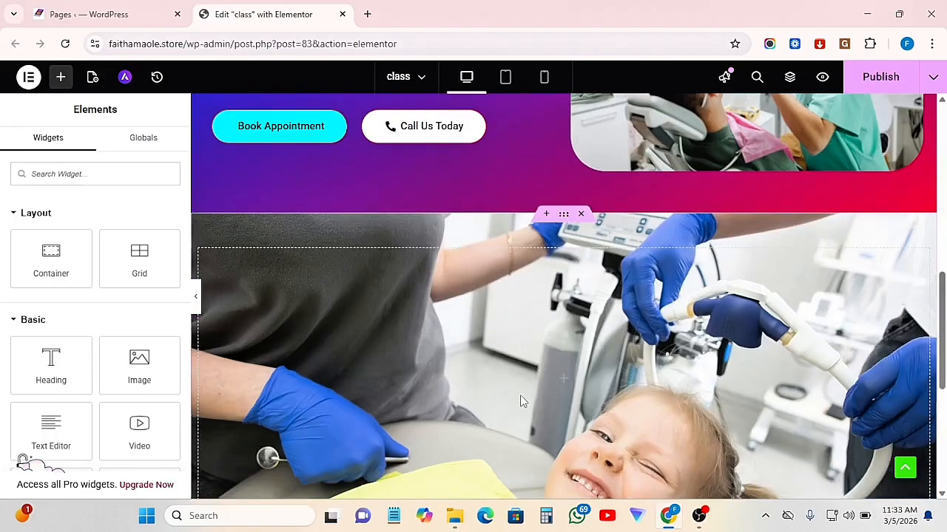
right_click(547, 370)
left_click(577, 243)
scroll(555, 315, "up", 1)
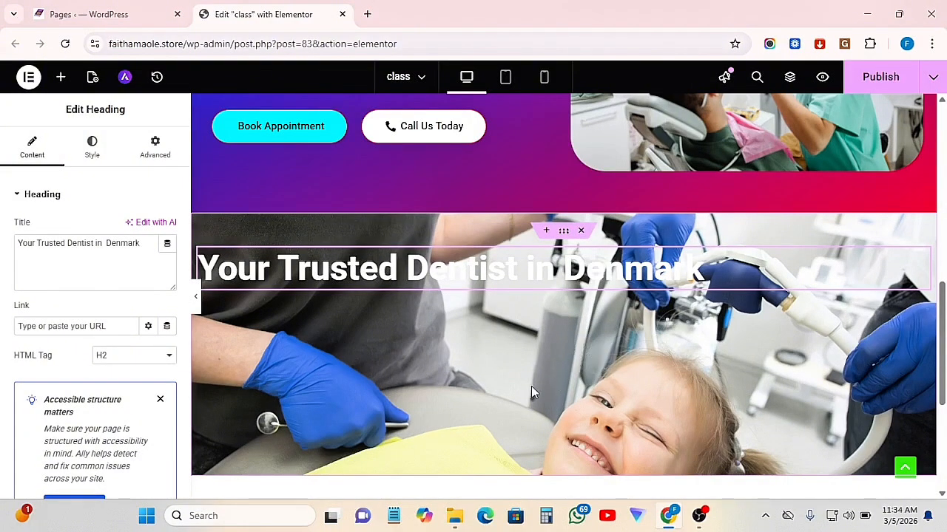
Add a Classic background overlay to the normal state of the container holding the pasted heading.
left_click(565, 232)
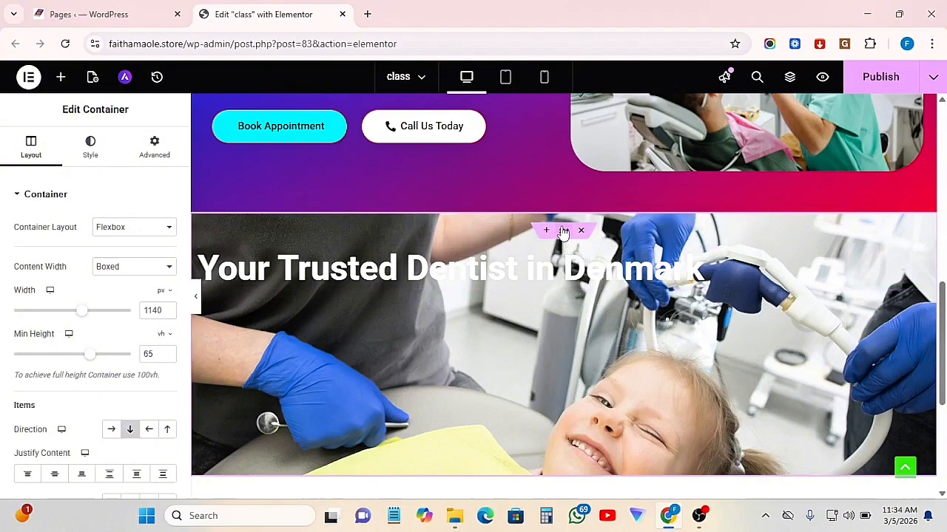
left_click(88, 148)
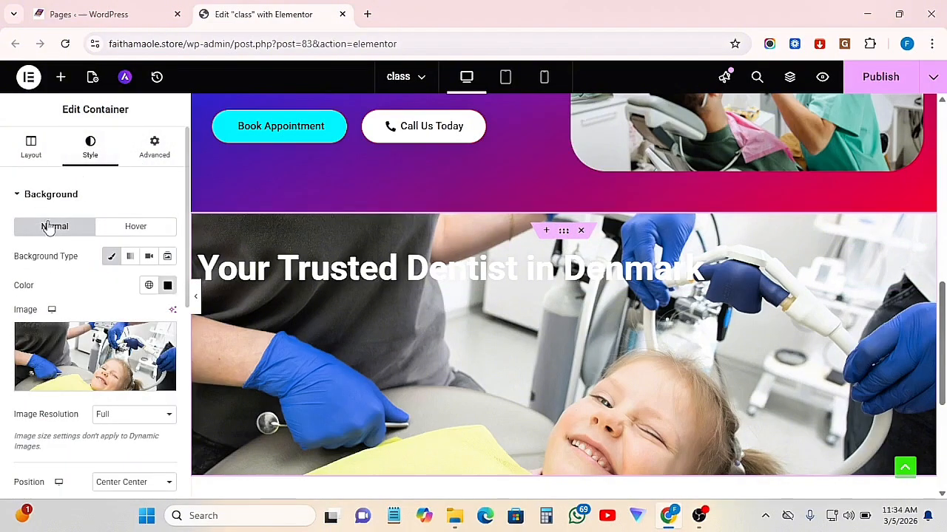
scroll(32, 203, "down", 1)
scroll(44, 205, "up", 1)
left_click(22, 196)
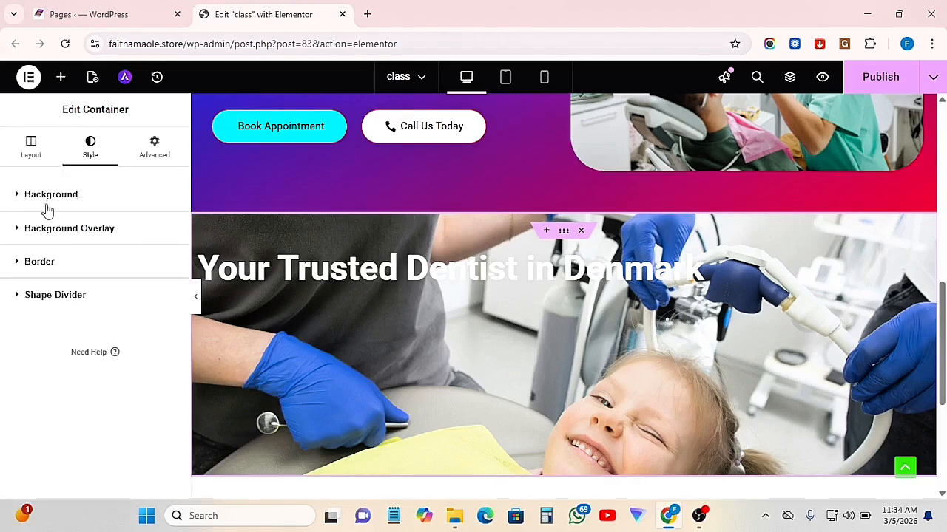
left_click(90, 230)
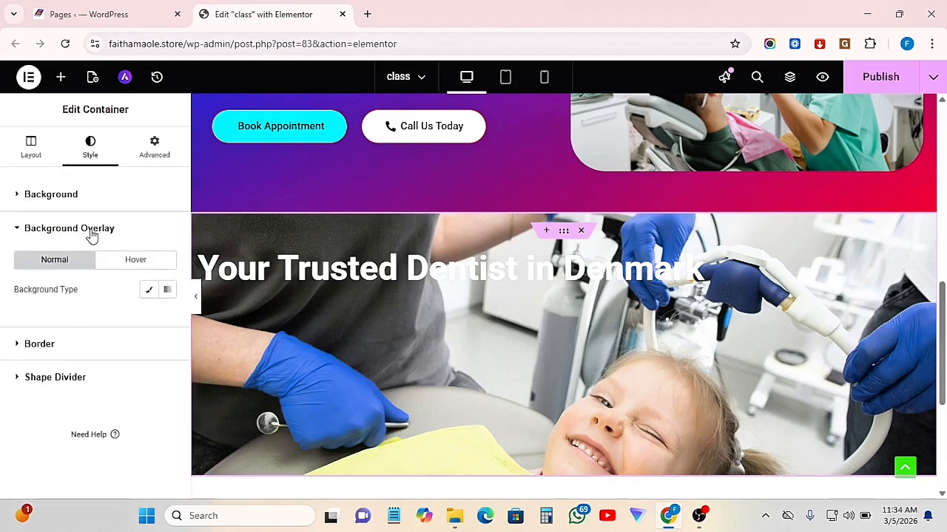
left_click(148, 291)
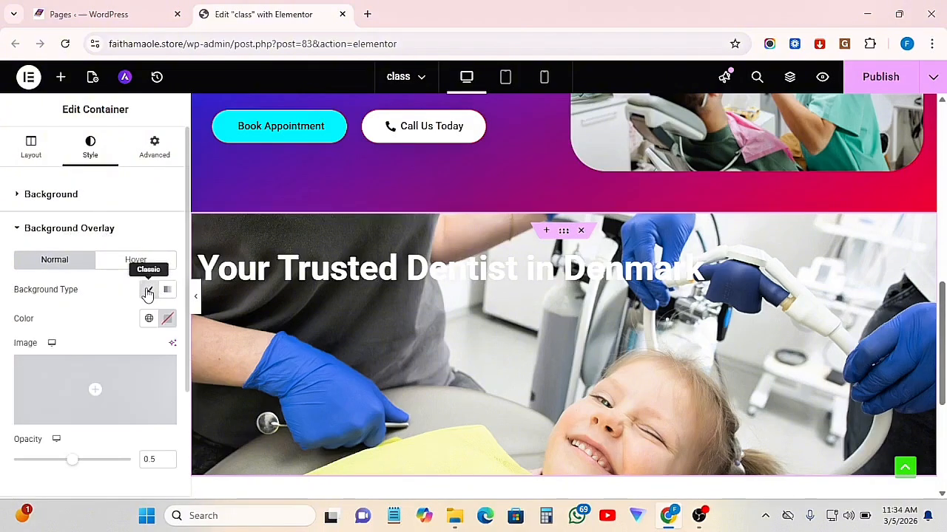
Set the background overlay's color to #000000 and its opacity to 0.74.
scroll(139, 326, "down", 1)
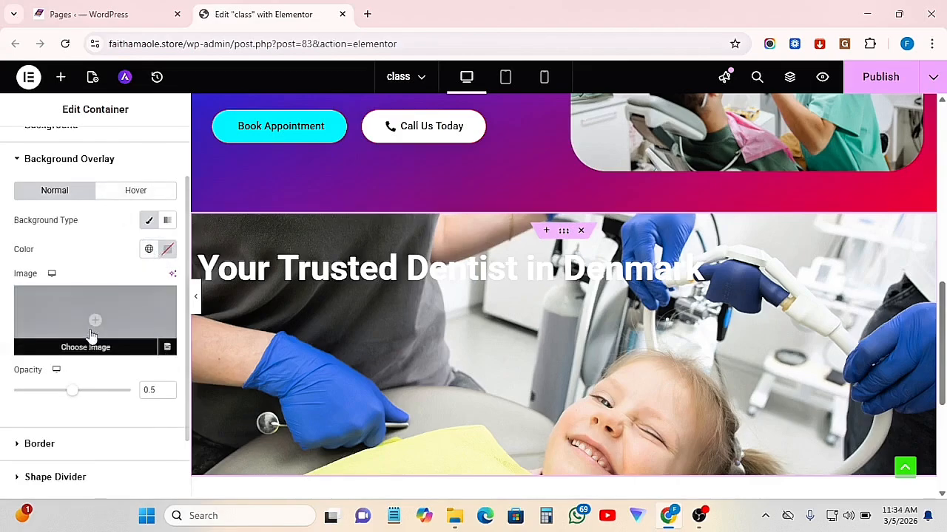
left_click(167, 249)
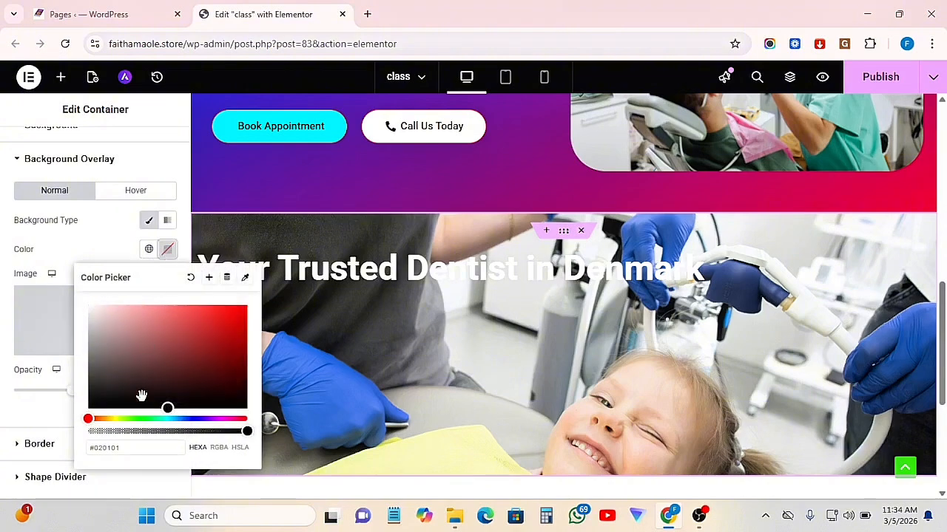
left_click_drag(166, 409, 88, 409)
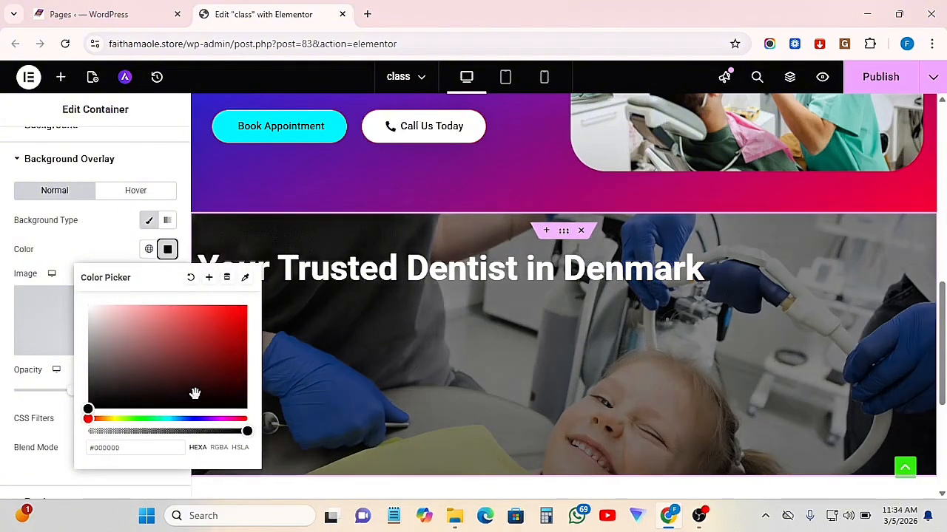
left_click(79, 246)
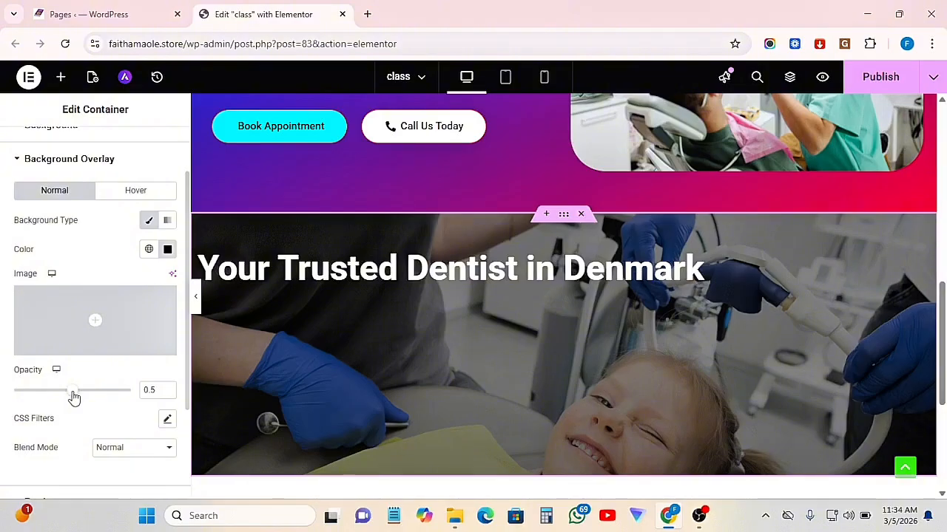
left_click_drag(72, 395, 147, 393)
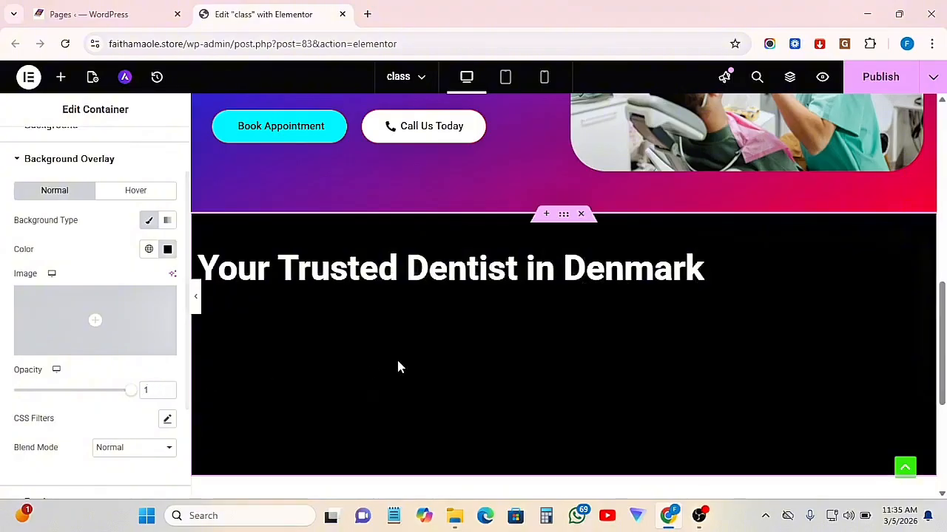
left_click_drag(131, 392, 104, 397)
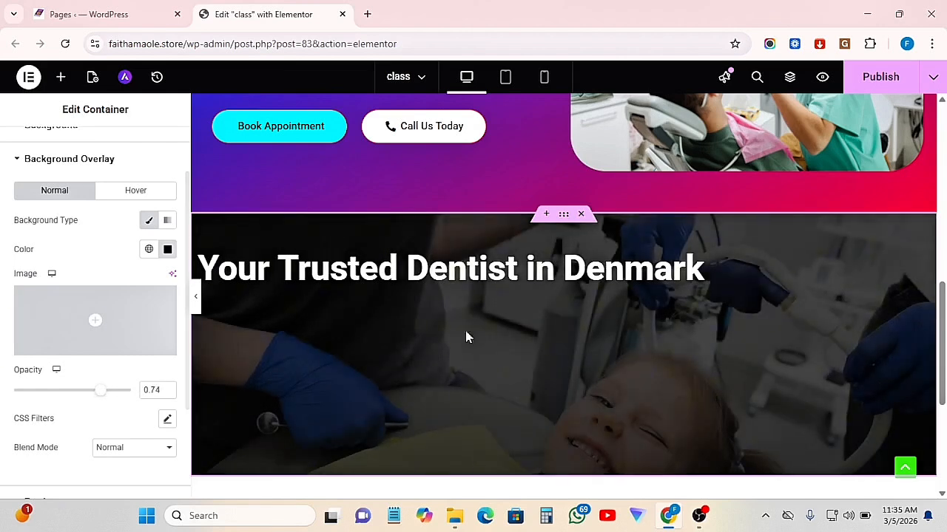
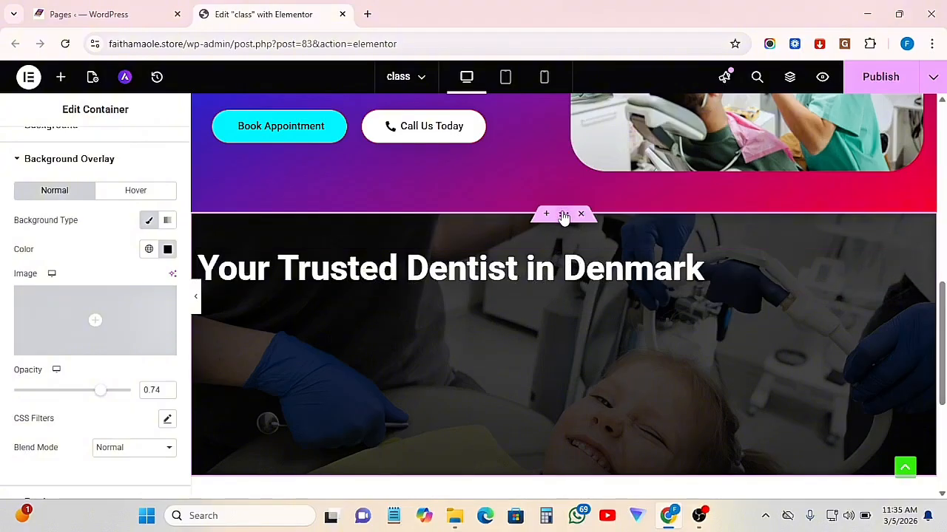
Center-align the heading "Your Trusted Dentist in Denmark" in the image-background container.
left_click(482, 271)
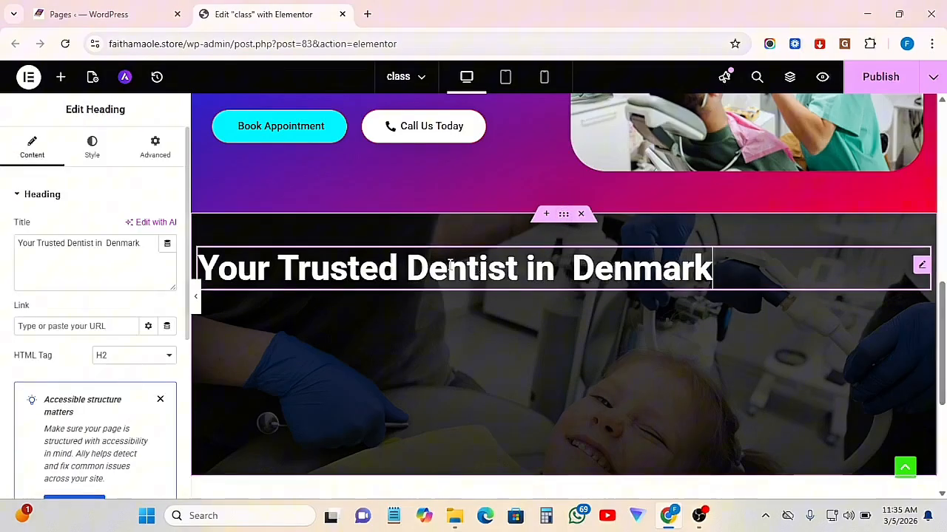
left_click(90, 151)
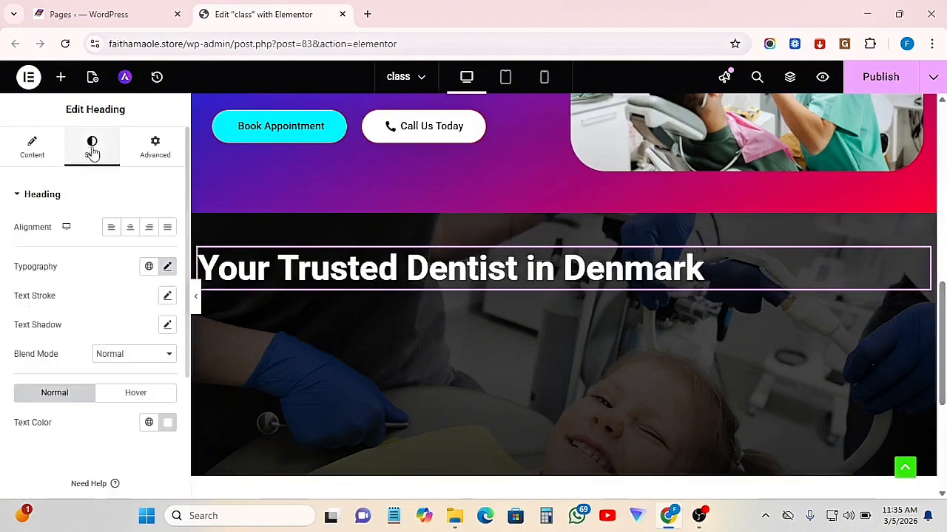
left_click(131, 228)
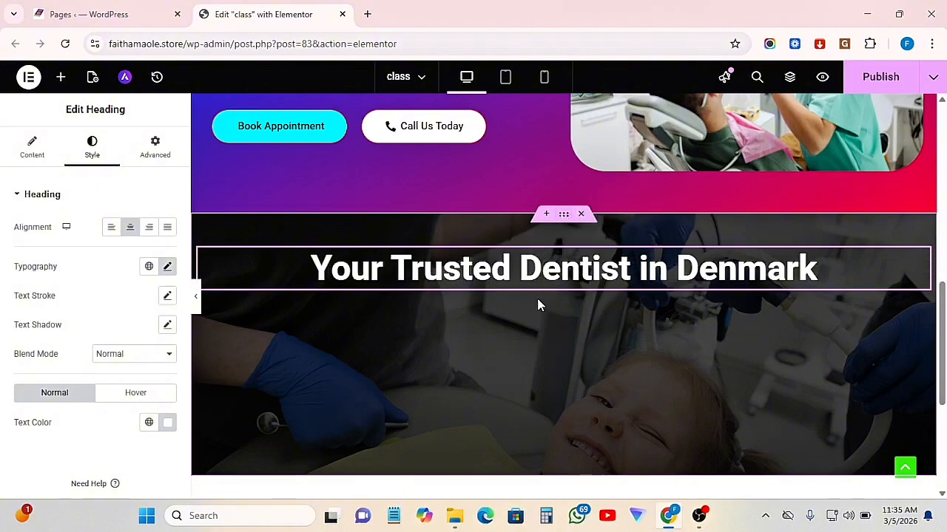
Set the image-background container's Justify Content to Center so the heading sits in its vertical middle.
scroll(570, 340, "down", 1)
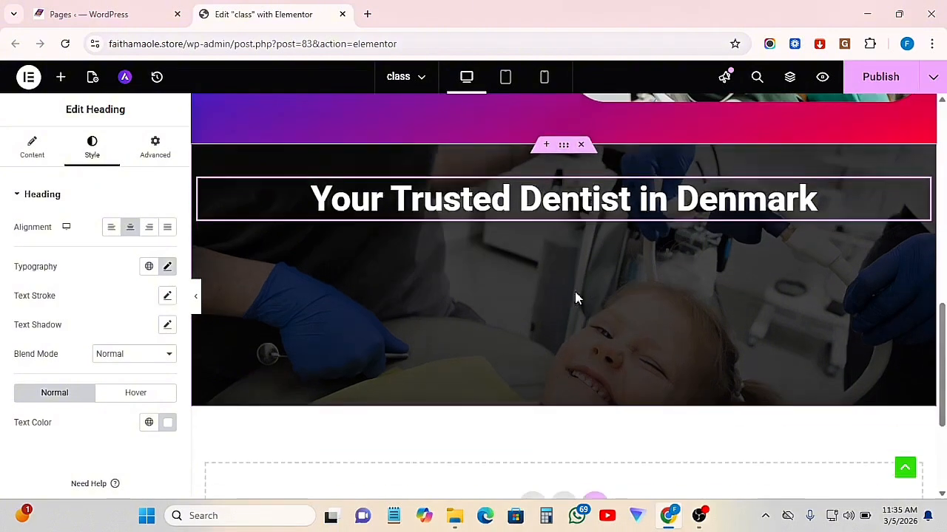
scroll(552, 333, "up", 1)
scroll(556, 342, "down", 1)
scroll(562, 338, "up", 2)
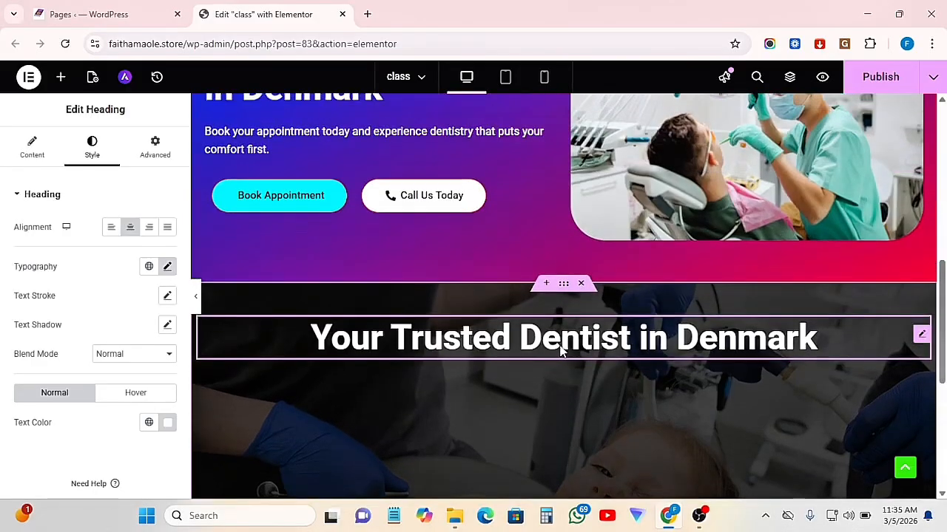
left_click(564, 285)
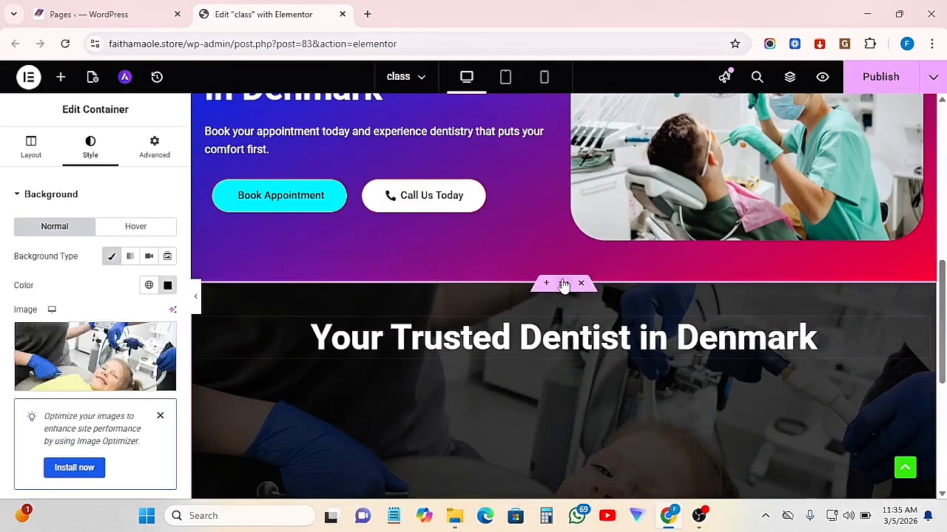
left_click(28, 148)
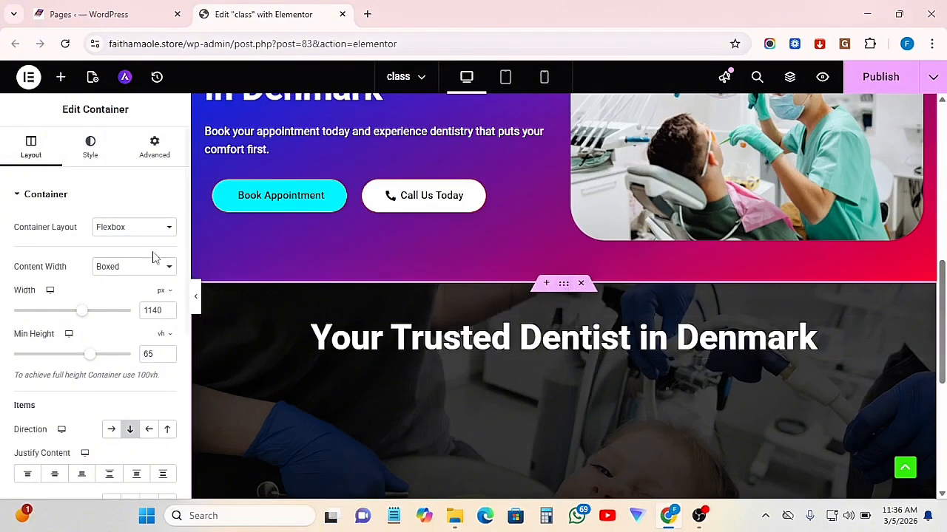
scroll(71, 285, "down", 1)
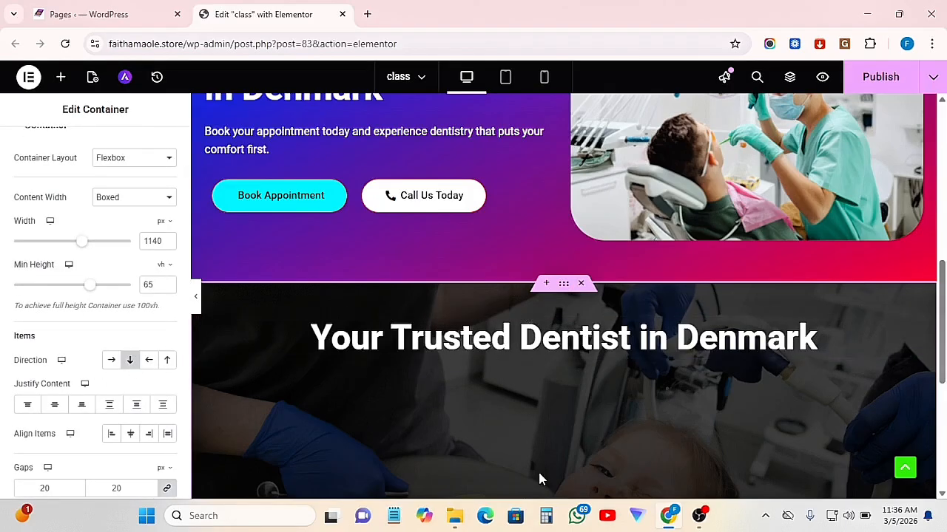
scroll(74, 393, "down", 1)
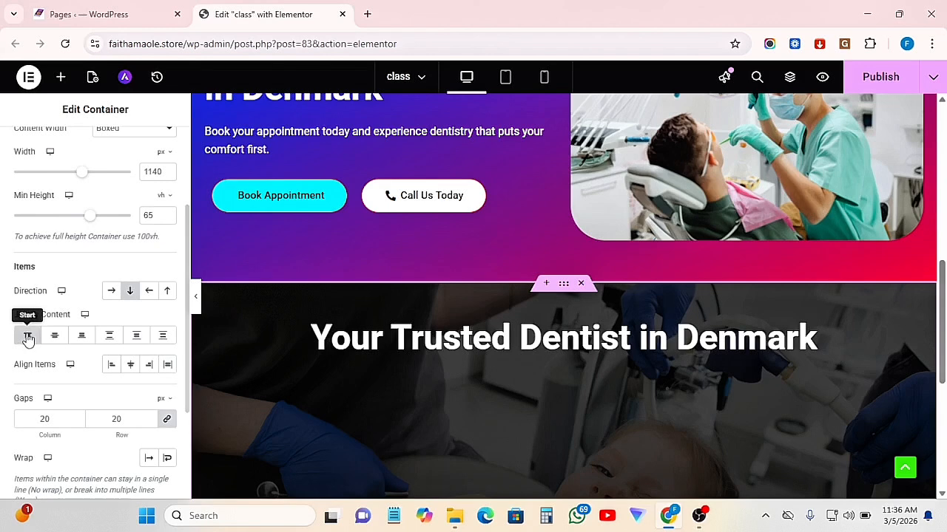
left_click(56, 336)
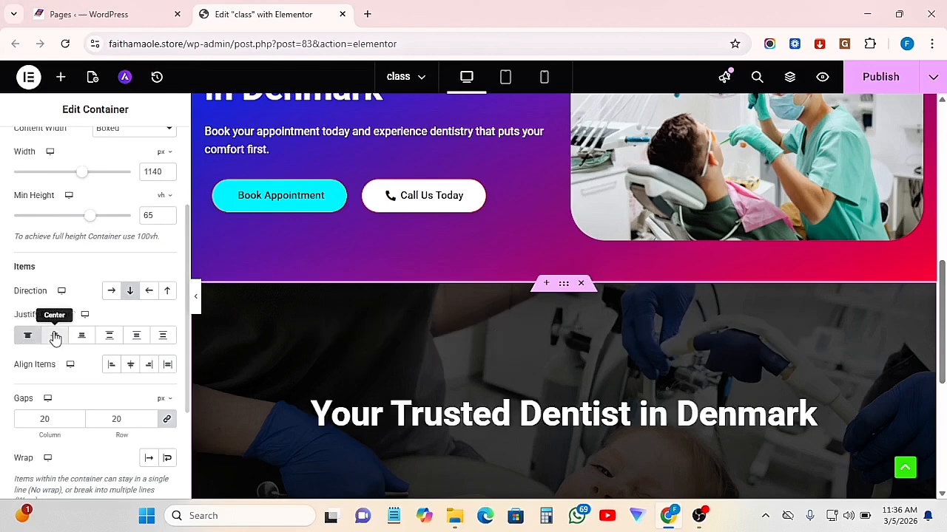
Try End, Space Between and Space Around as the container's Justify Content, and restore it to Center.
left_click(86, 338)
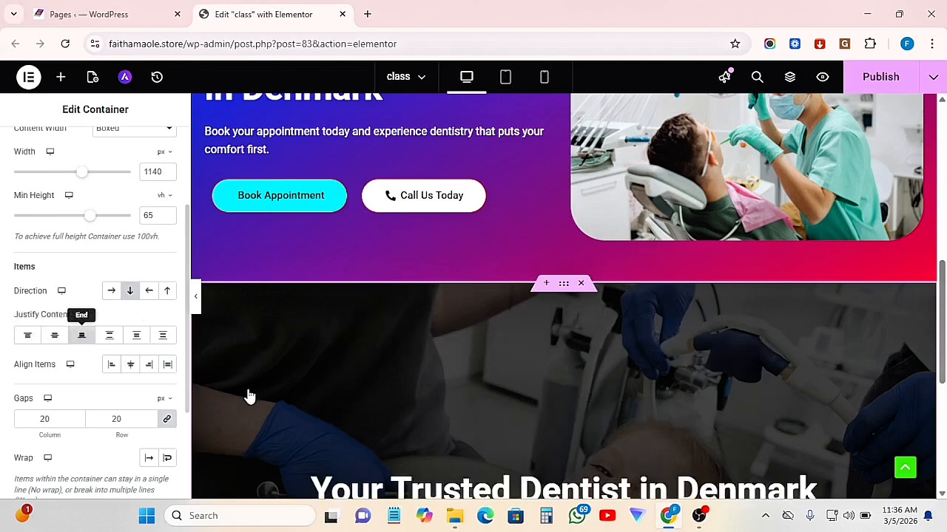
scroll(528, 444, "down", 1)
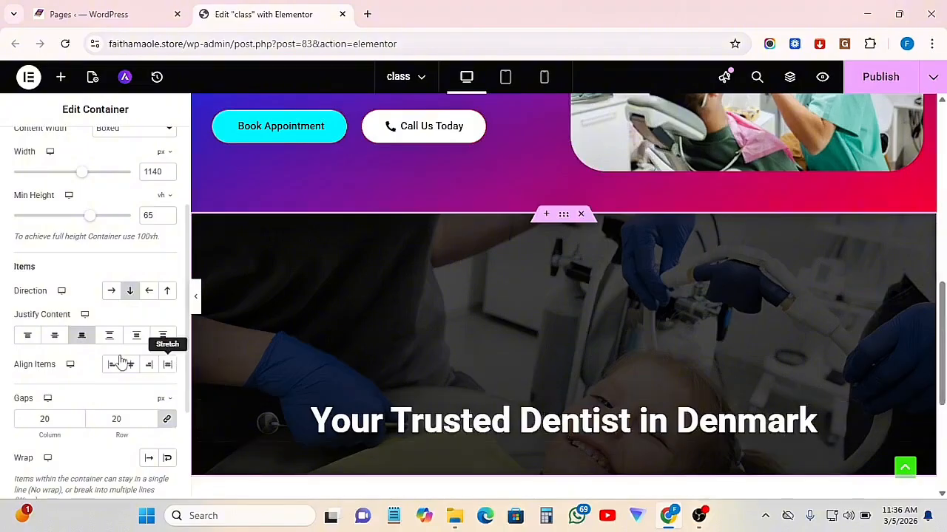
left_click(110, 338)
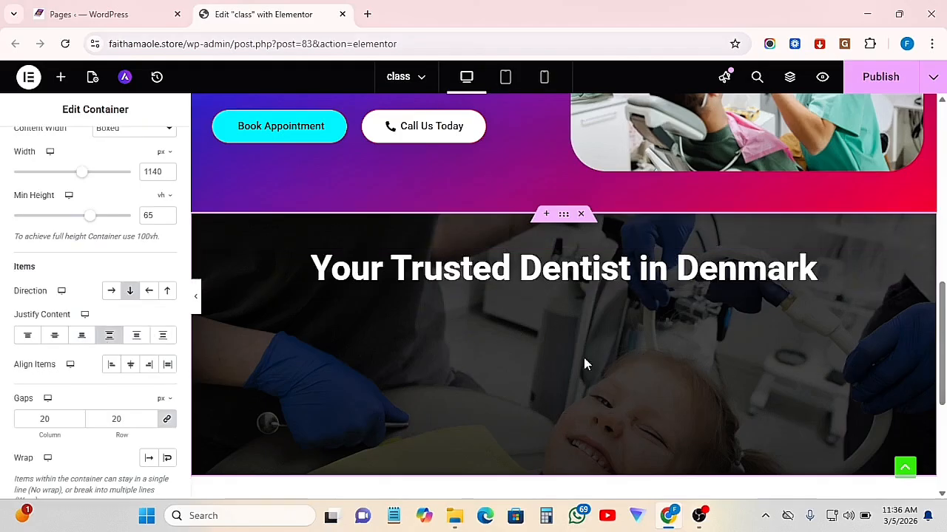
left_click(136, 335)
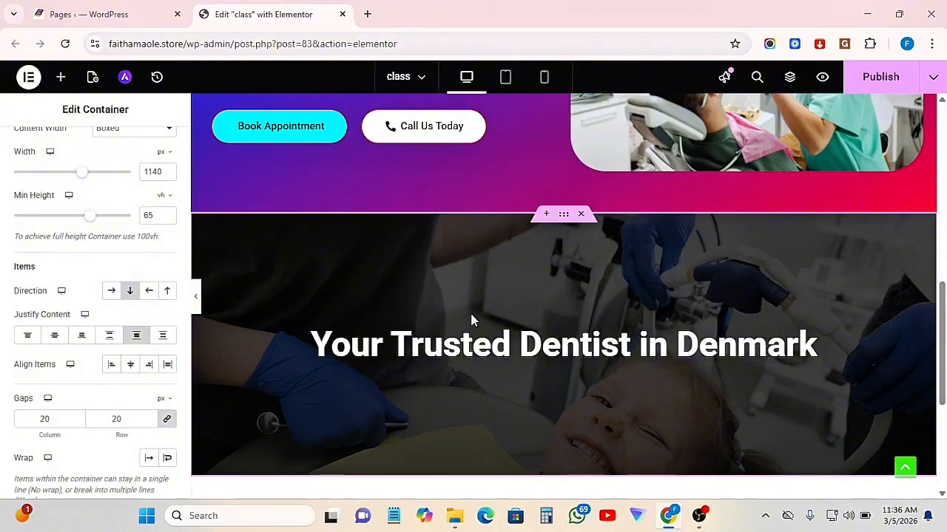
left_click(55, 337)
Copy the "Book your appointment today" paragraph from the gradient section and paste it below the heading in the image-background container.
scroll(72, 345, "down", 1)
scroll(710, 344, "down", 2)
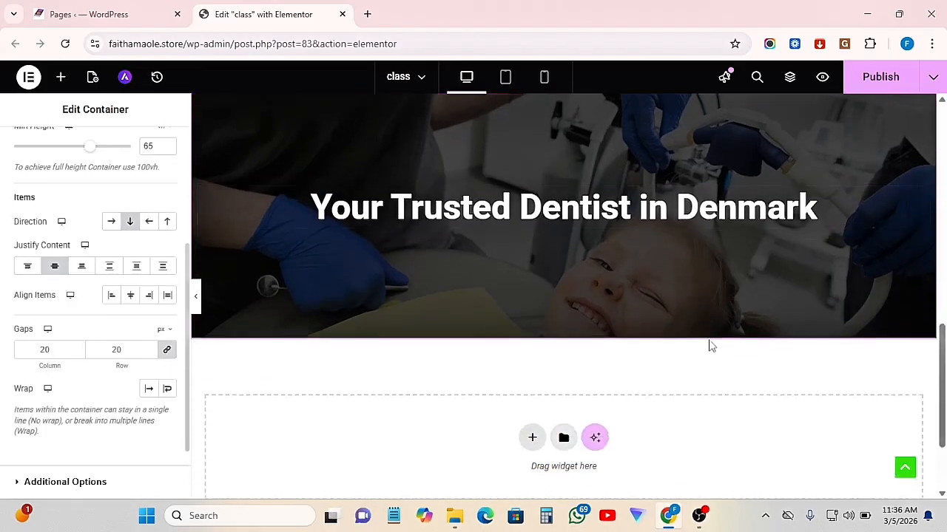
scroll(718, 347, "up", 3)
scroll(721, 349, "up", 3)
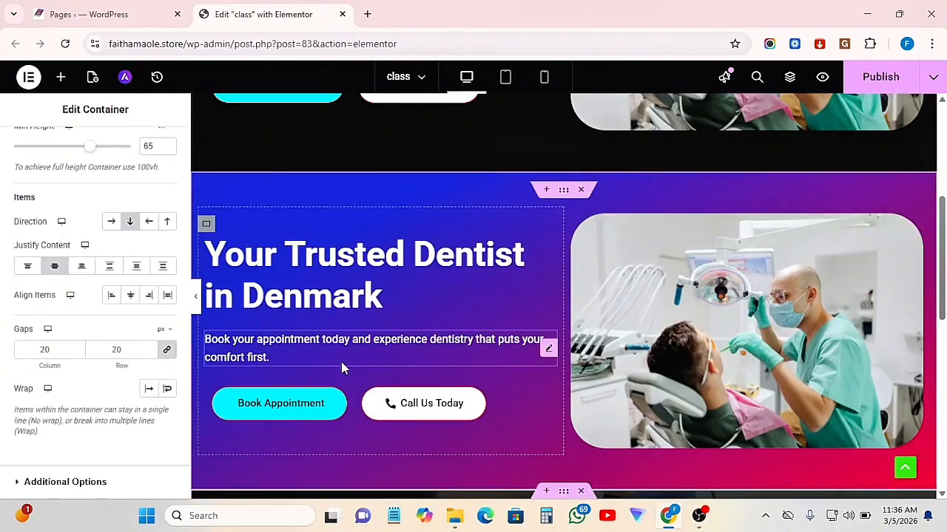
right_click(554, 356)
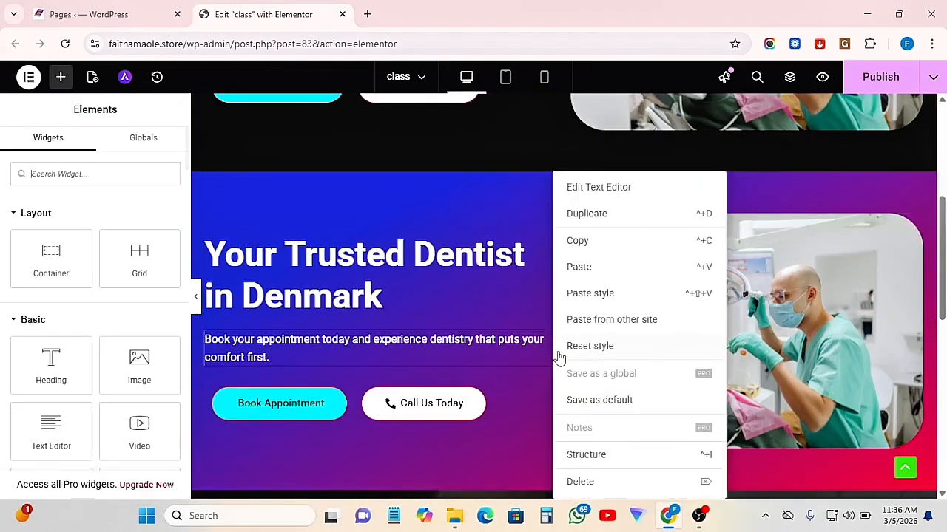
left_click(576, 244)
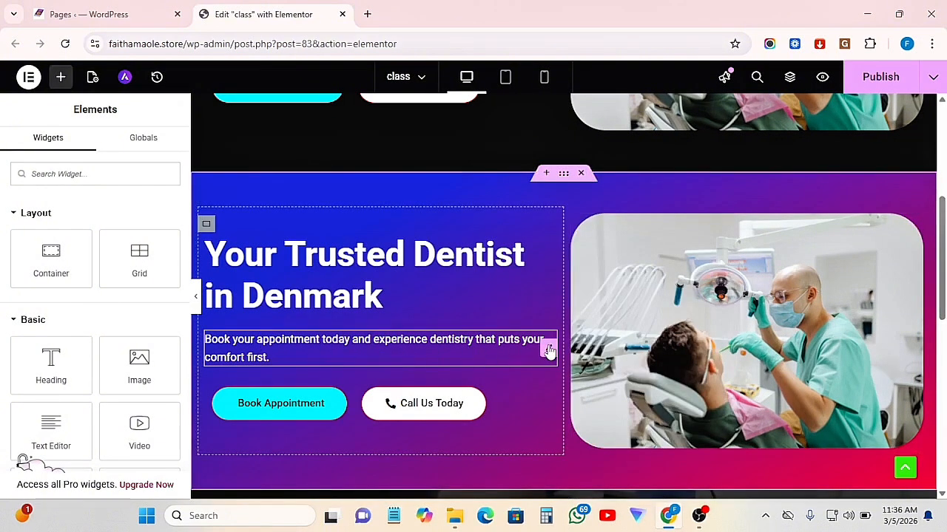
right_click(520, 357)
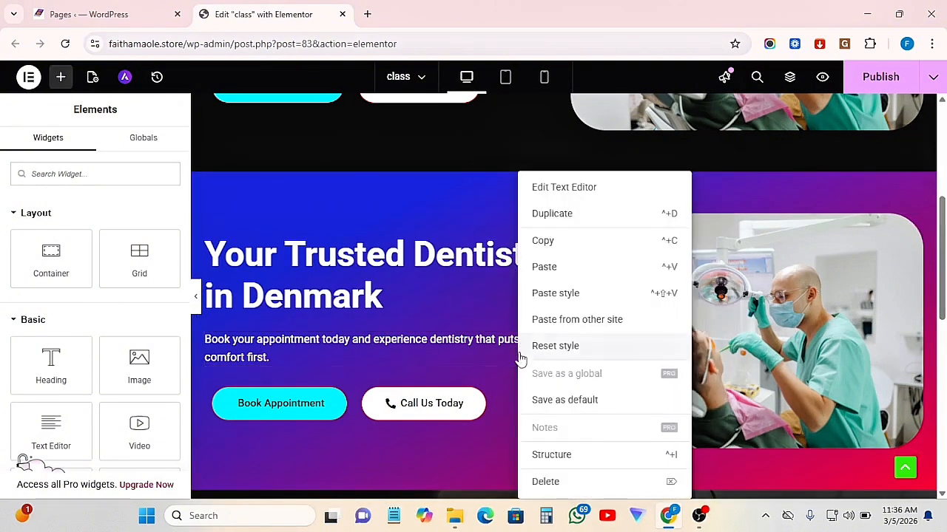
left_click(545, 242)
scroll(415, 369, "down", 10)
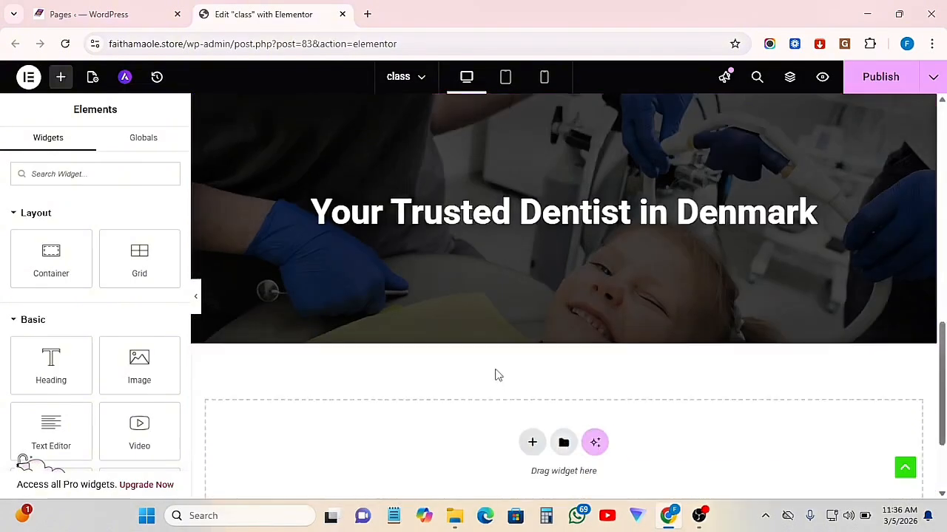
scroll(471, 368, "up", 3)
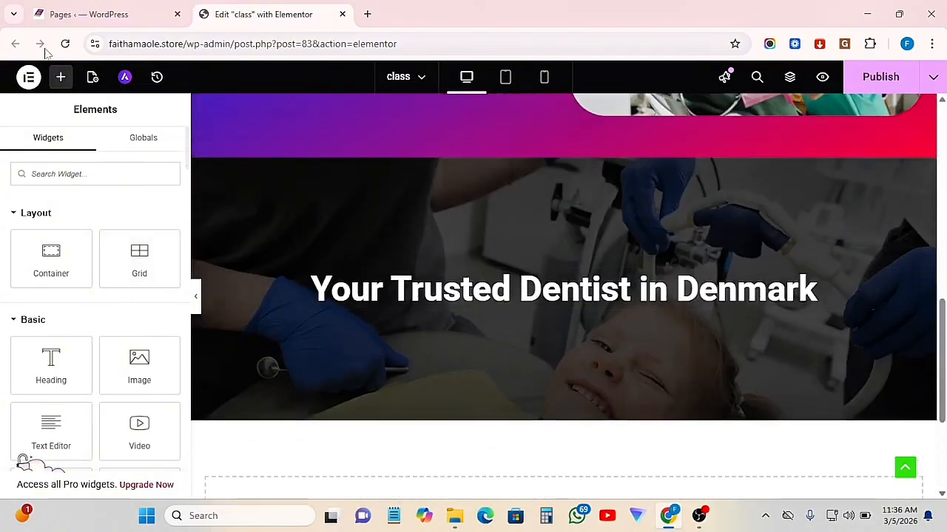
right_click(554, 307)
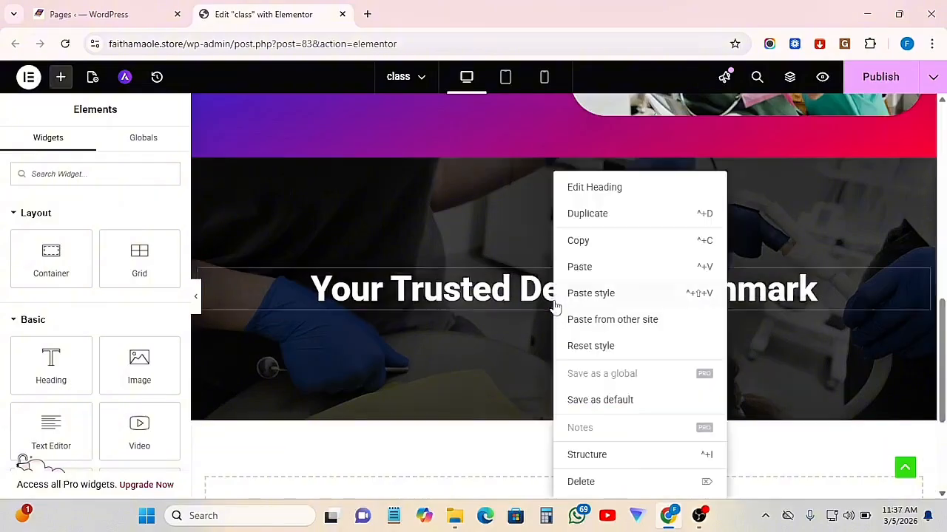
left_click(579, 268)
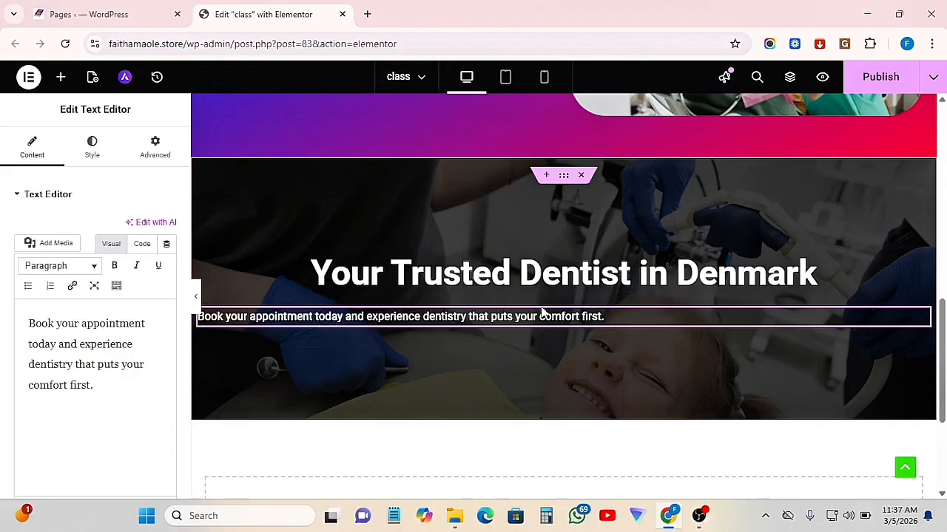
Center-align the pasted paragraph below the heading.
left_click(92, 148)
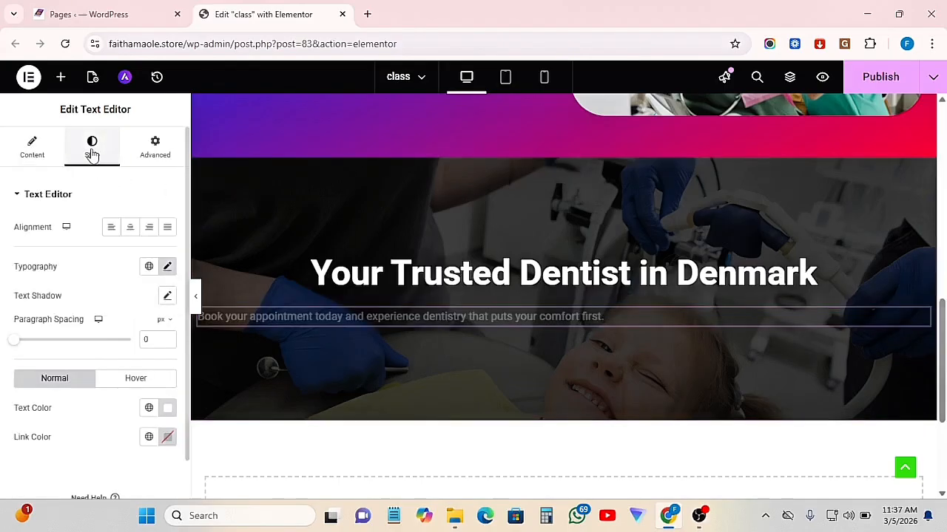
left_click(131, 231)
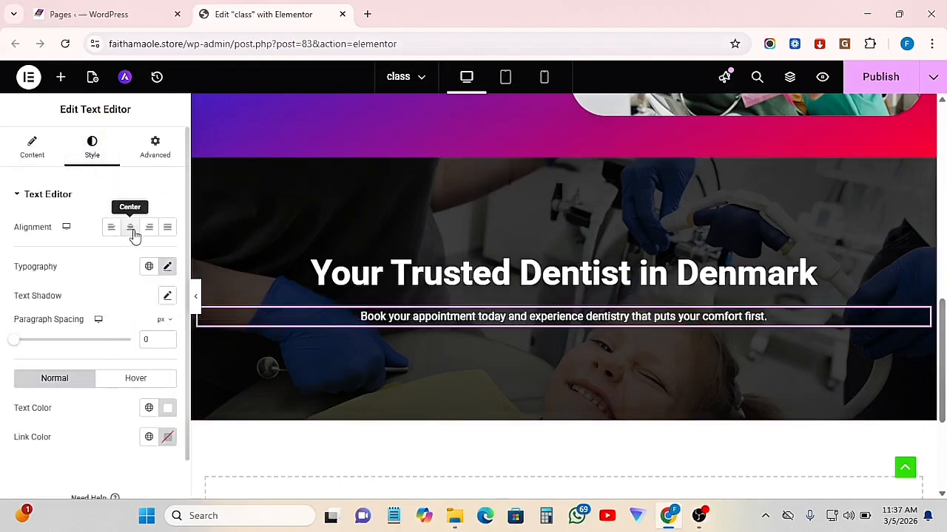
right_click(614, 321)
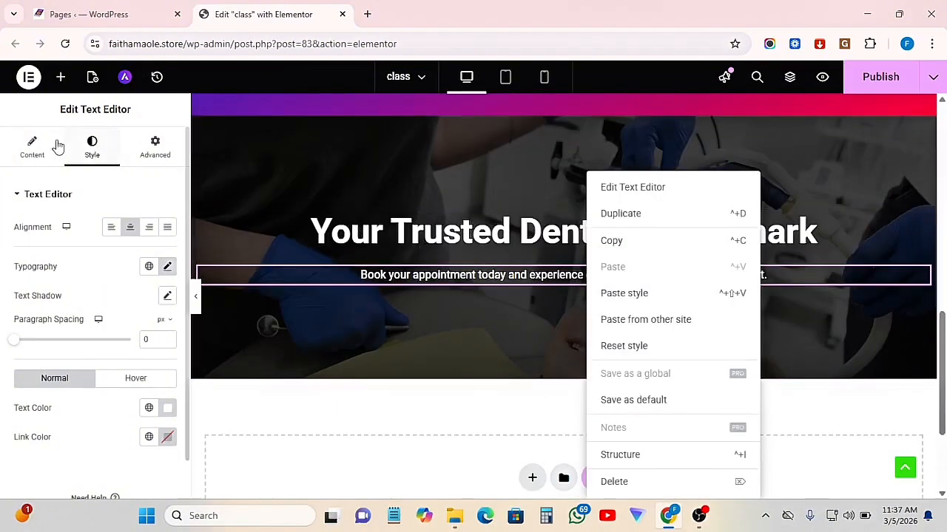
Add an inner container below the paragraph and paste into it a copy of the gradient section's "Book Appointment" button.
left_click(63, 84)
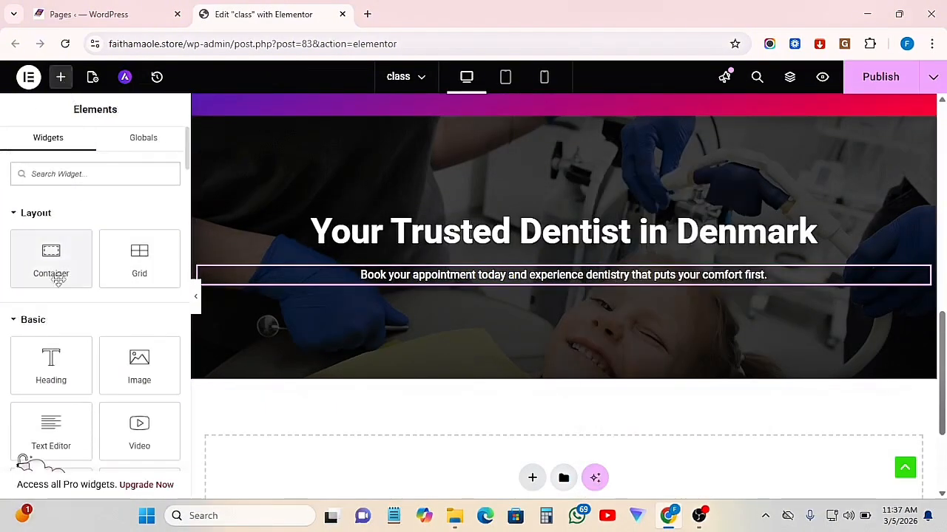
left_click_drag(44, 259, 536, 285)
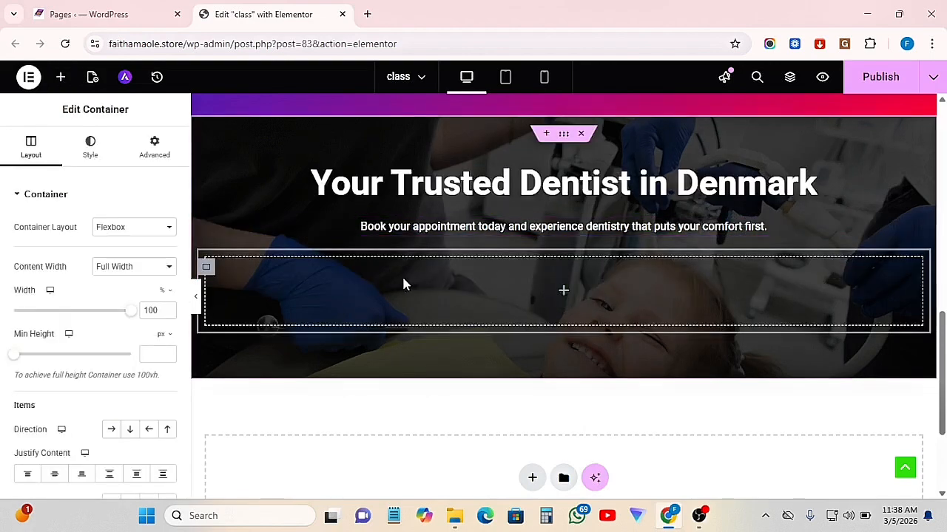
scroll(386, 302, "up", 4)
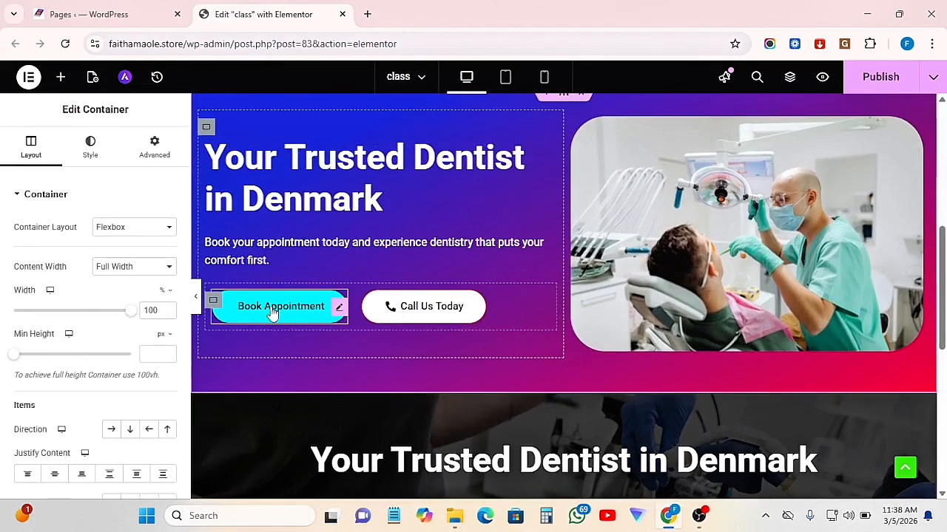
right_click(339, 310)
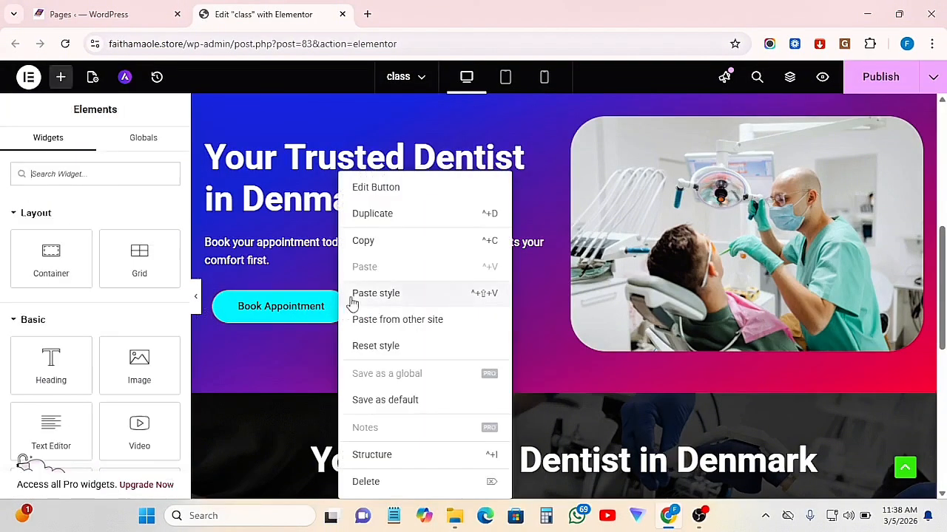
left_click(372, 246)
scroll(493, 349, "down", 4)
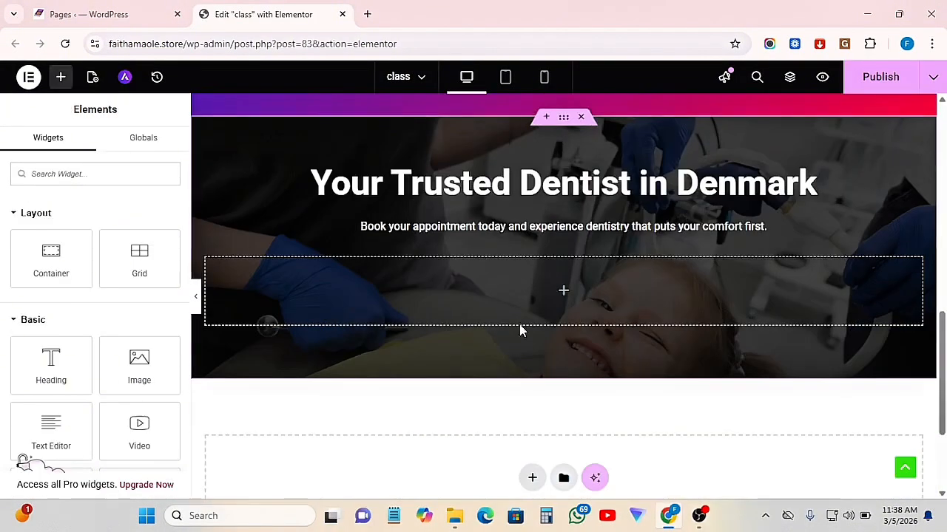
right_click(520, 294)
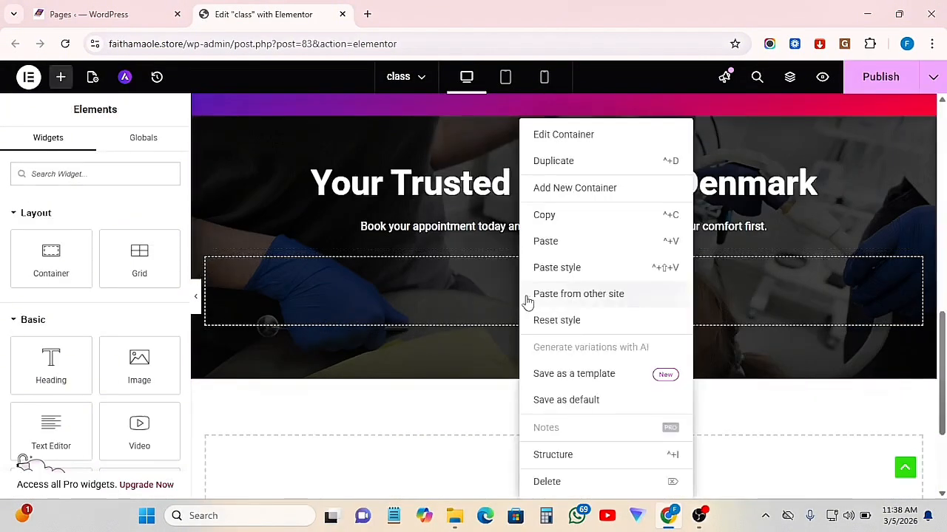
left_click(548, 244)
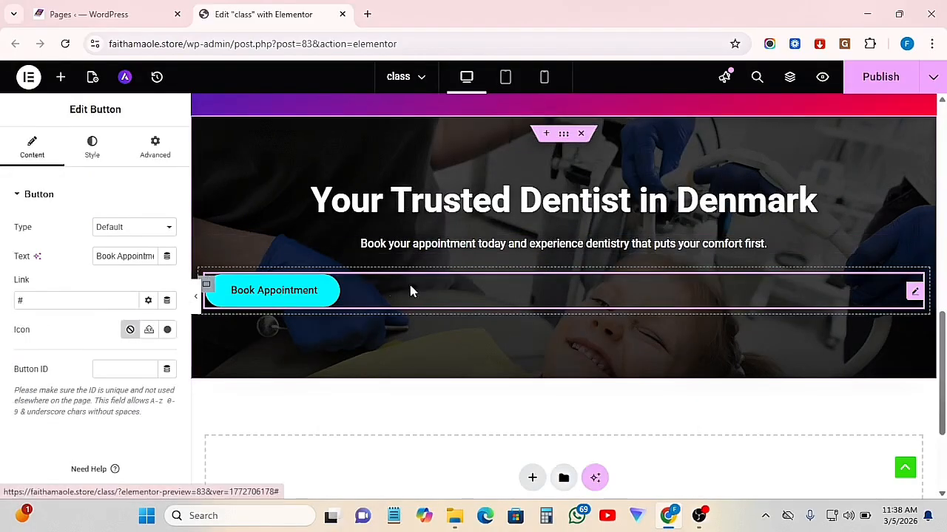
Copy the gradient section's "Call Us Today" button and paste it below "Book Appointment" in the image-background section's inner container.
scroll(414, 296, "up", 3)
scroll(420, 237, "down", 1)
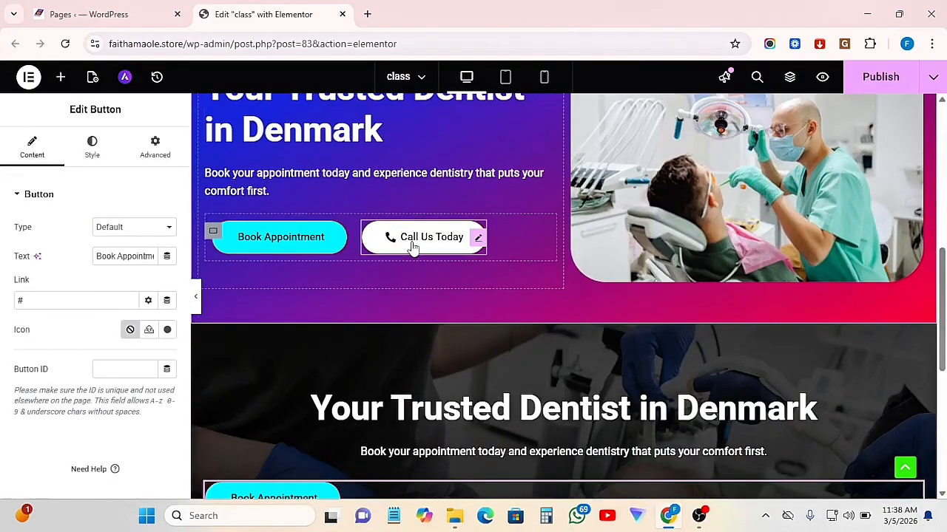
right_click(417, 248)
left_click(438, 241)
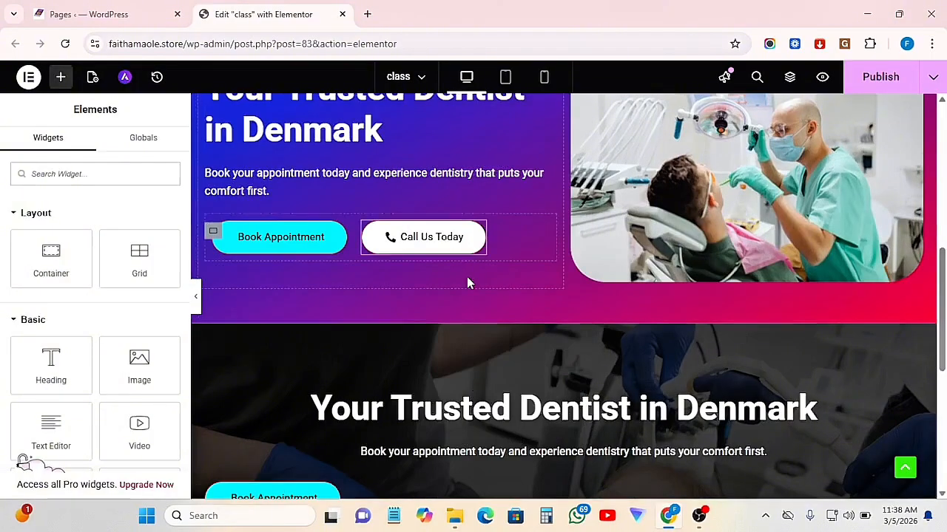
scroll(473, 288, "down", 5)
scroll(477, 298, "up", 2)
right_click(526, 303)
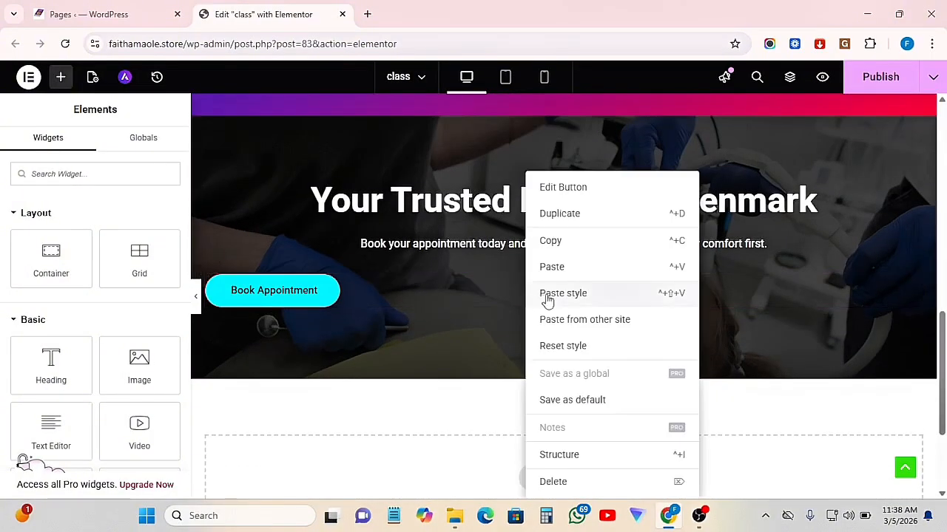
left_click(552, 268)
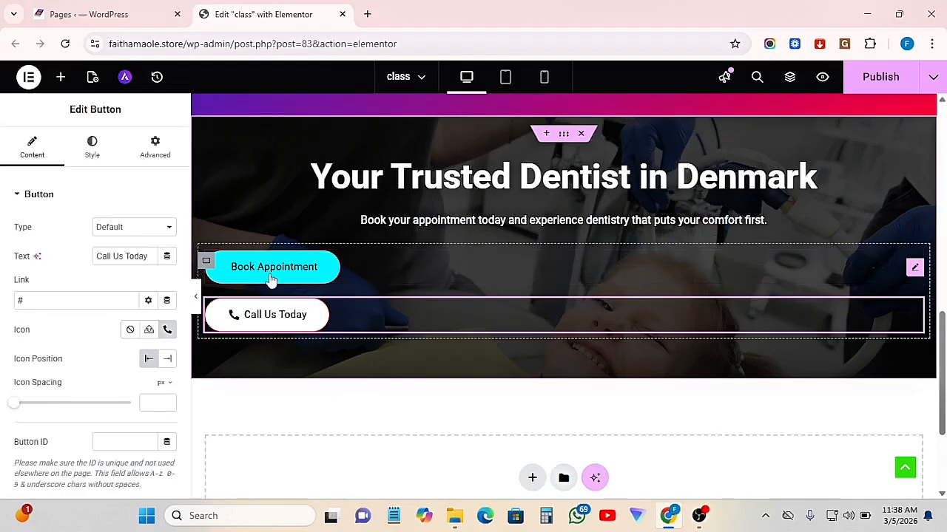
Set the direction of the inner container holding the two buttons to a horizontal row.
left_click(207, 262)
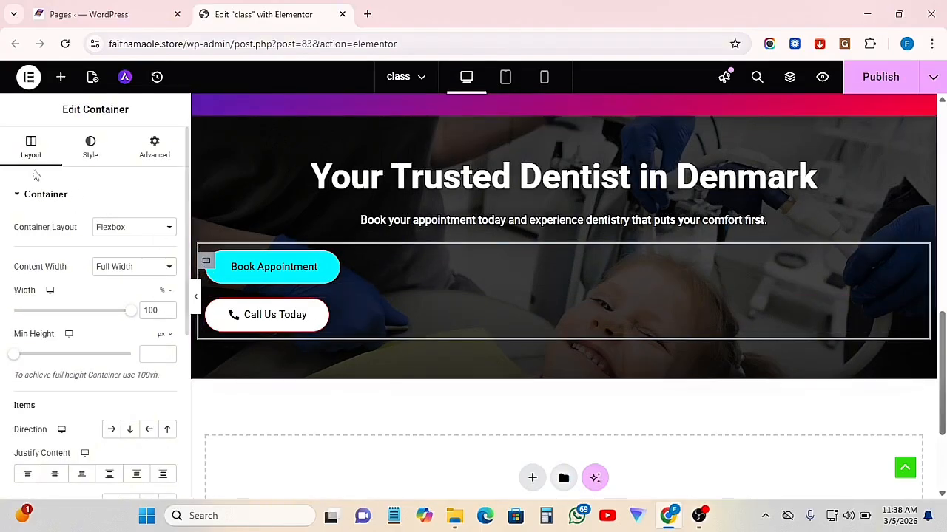
scroll(134, 347, "down", 1)
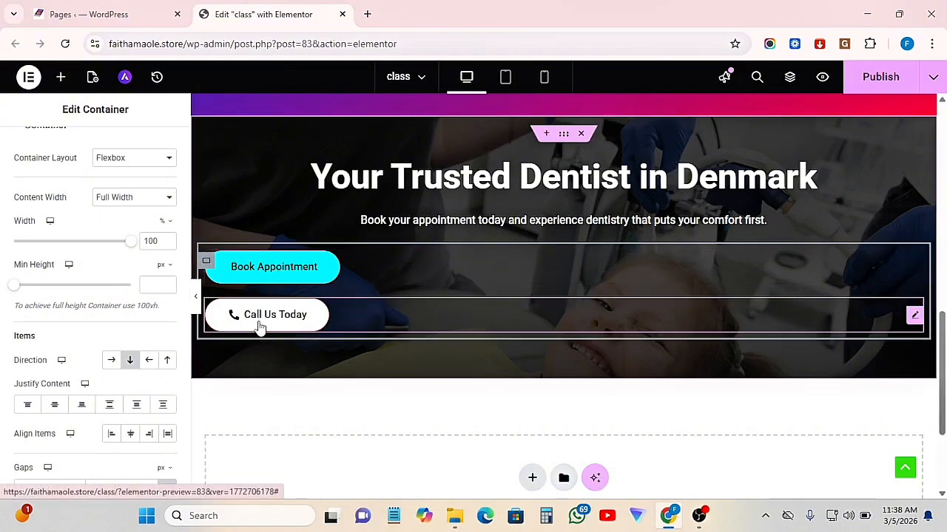
left_click(110, 361)
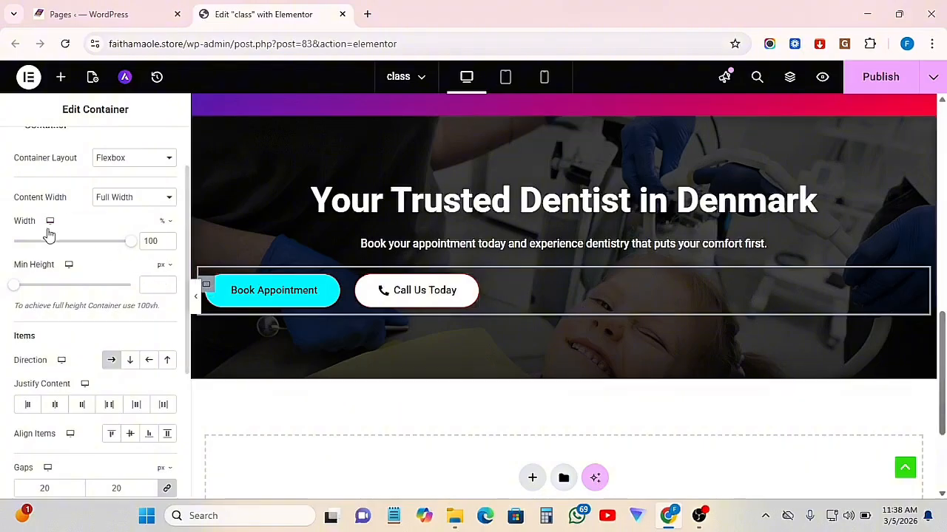
Set the button container's width to 50% and its Align Self to Center.
scroll(16, 142, "up", 1)
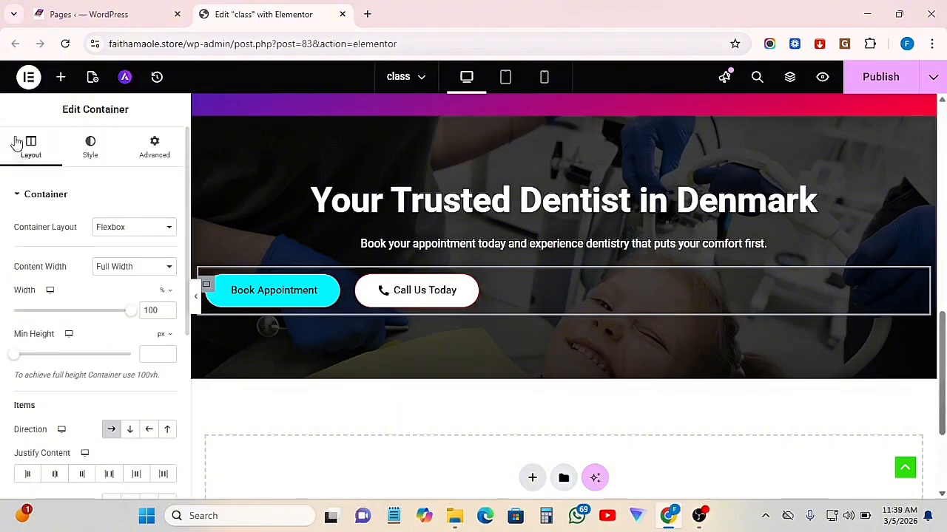
double_click(151, 309)
type("50")
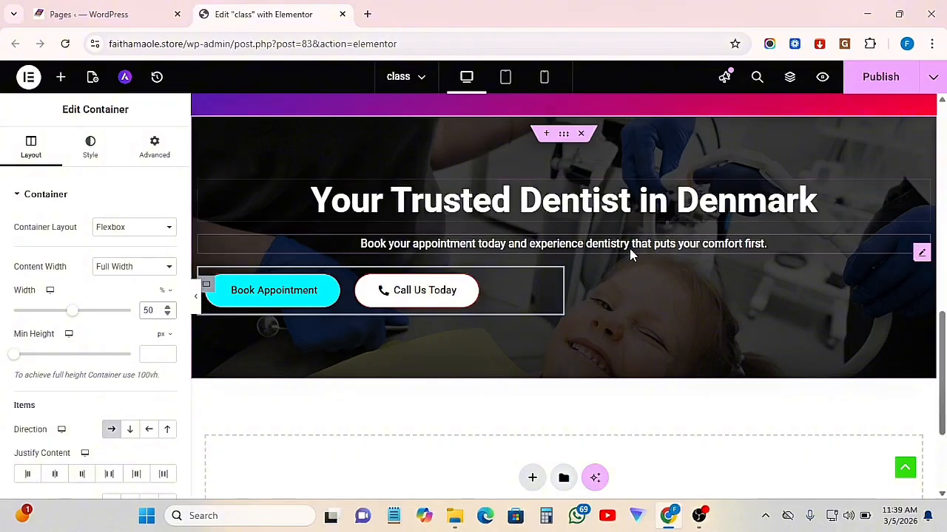
left_click(154, 147)
left_click(129, 345)
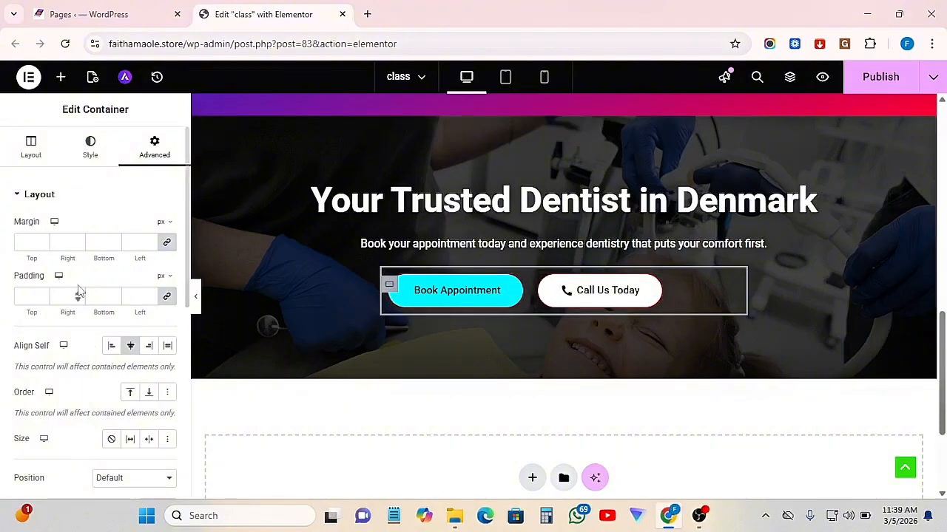
Set the button container's Justify Content to Center.
left_click(30, 148)
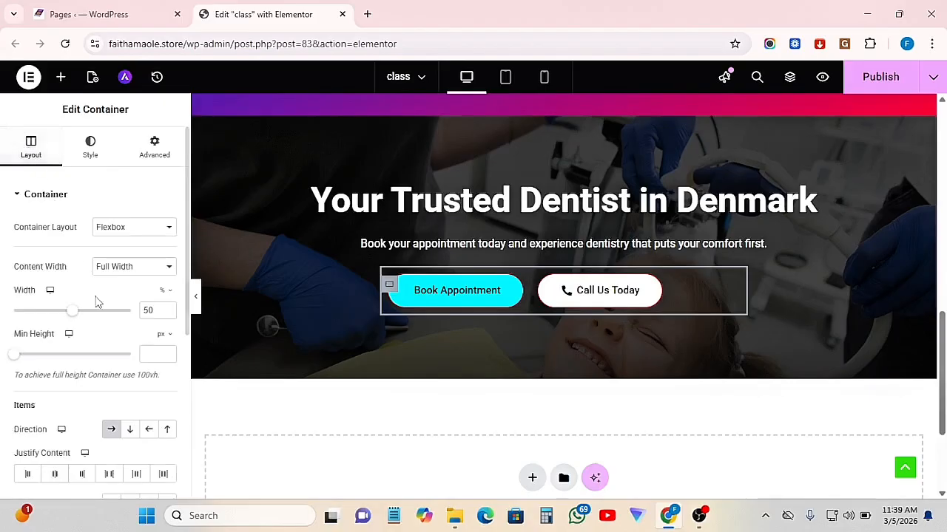
scroll(99, 317, "down", 2)
scroll(85, 281, "up", 2)
left_click(99, 158)
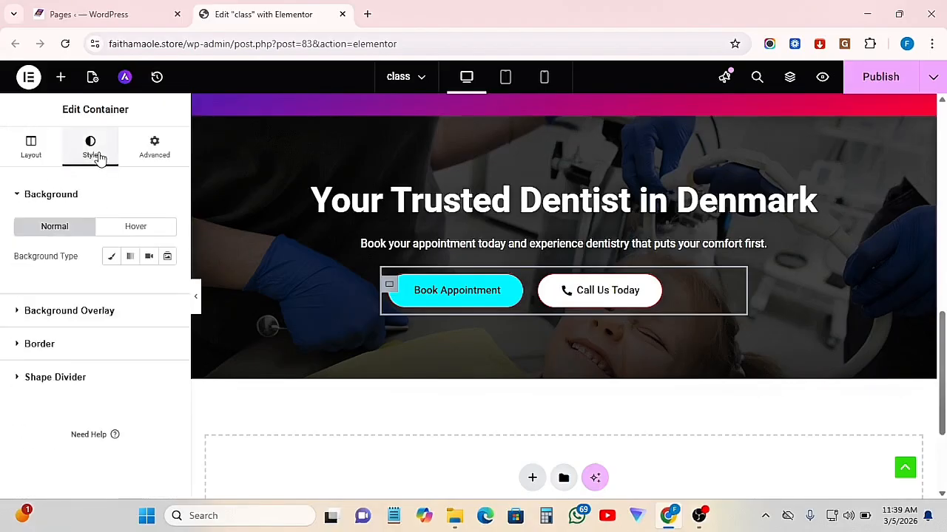
left_click(31, 146)
scroll(123, 423, "down", 1)
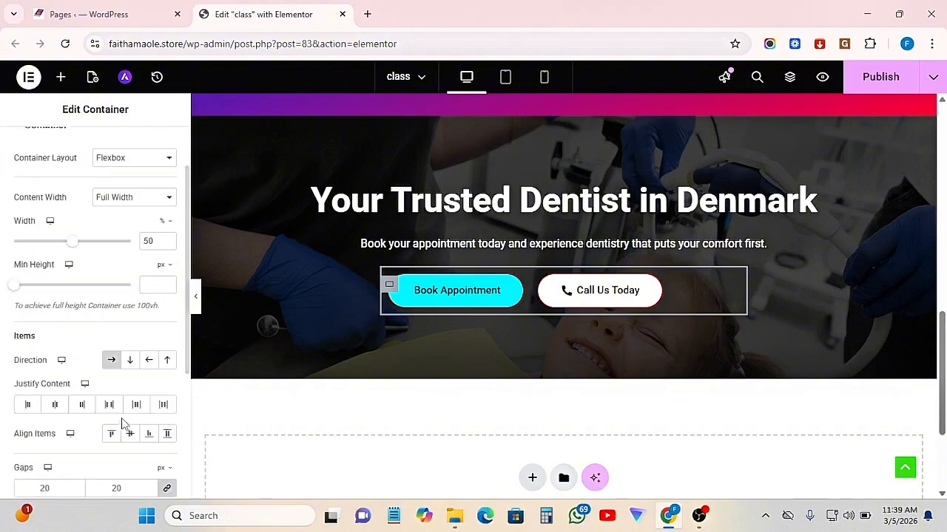
left_click(55, 409)
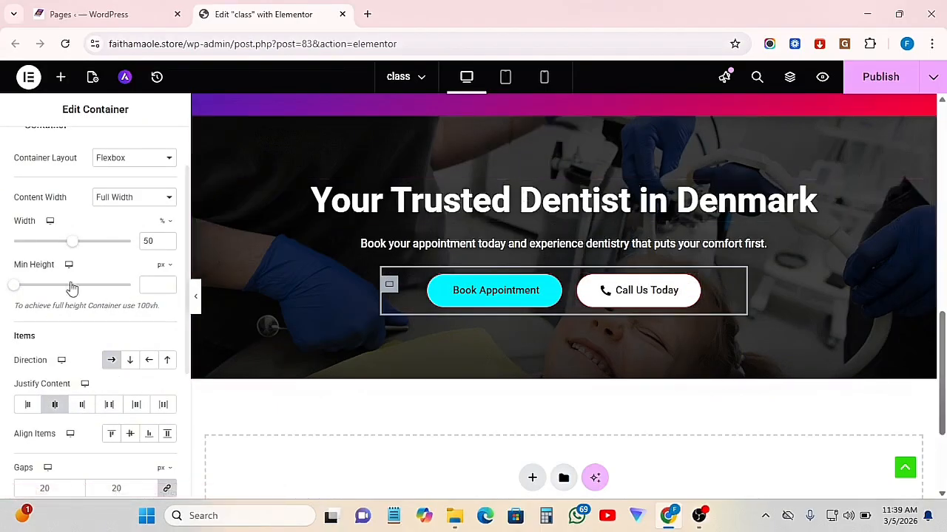
Try the button container's Justify Content unset and as End, Space Between and Space Around, and restore it to Center.
scroll(91, 304, "down", 1)
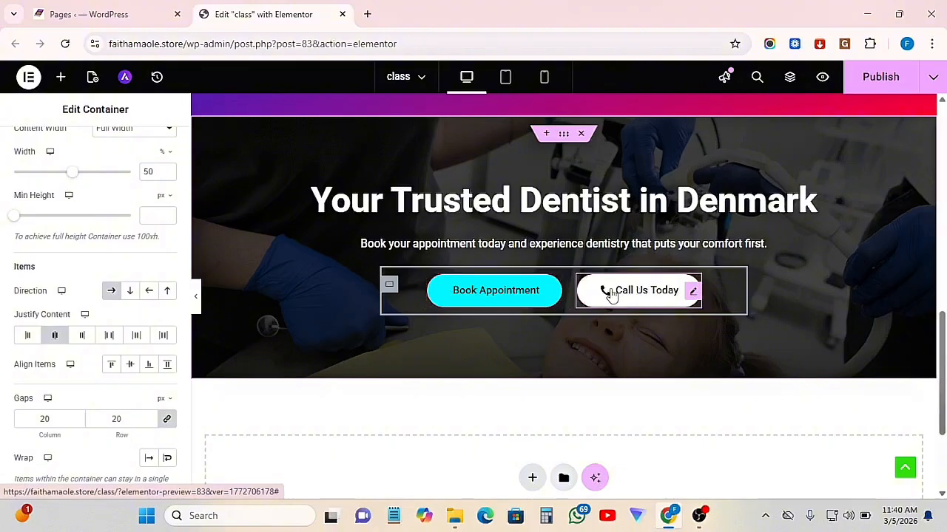
left_click(562, 134)
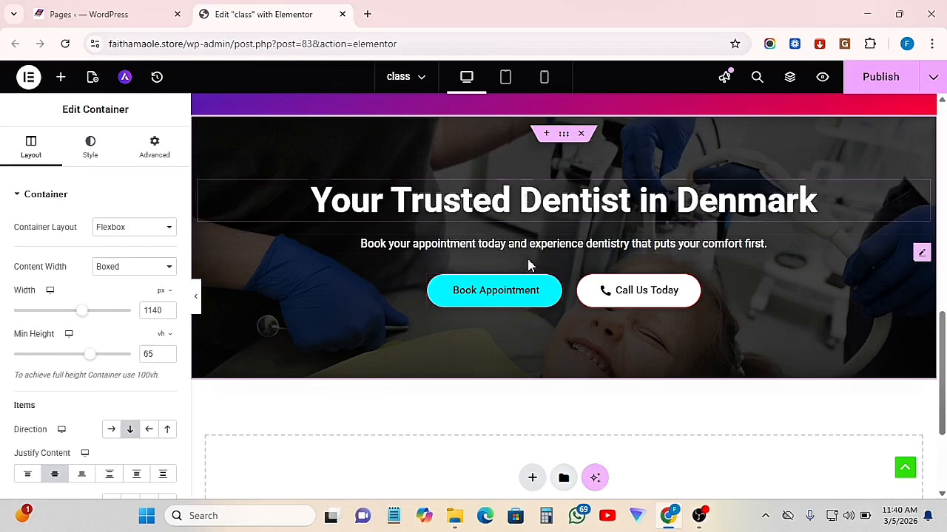
left_click(389, 285)
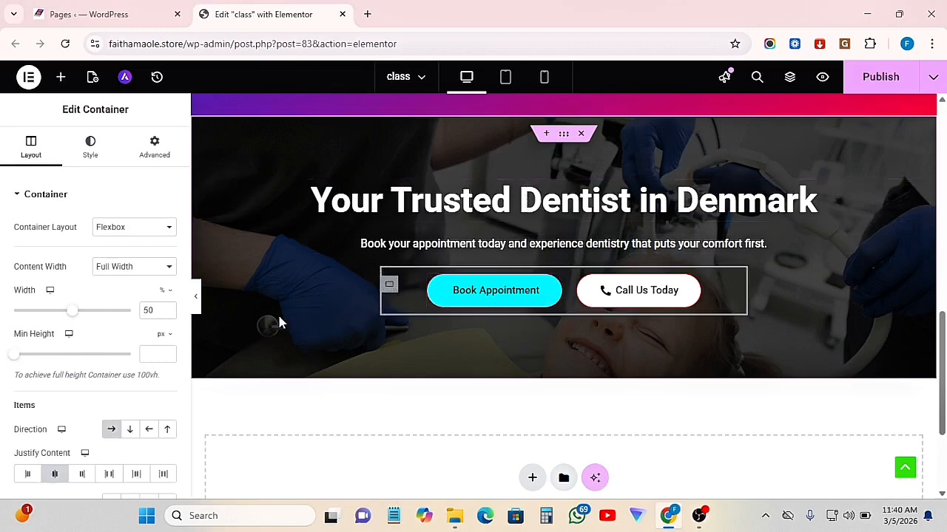
scroll(123, 377, "down", 2)
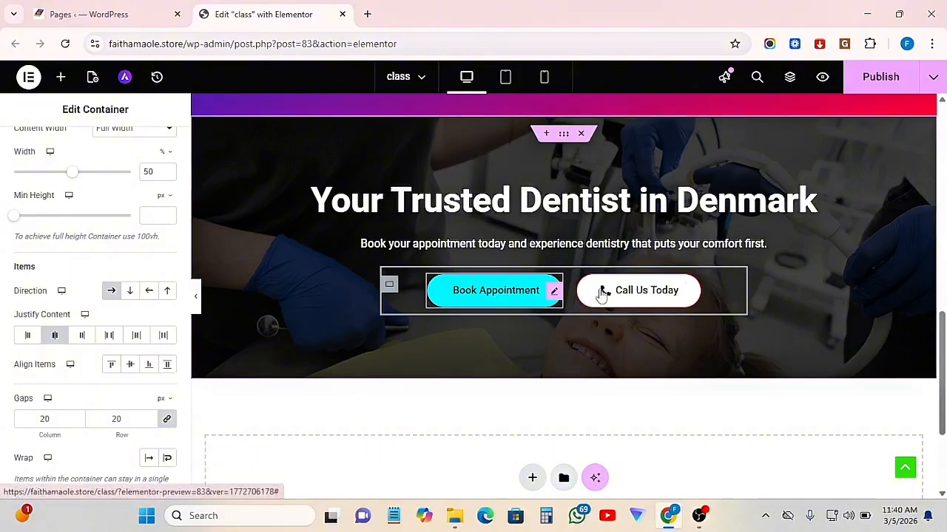
left_click(58, 338)
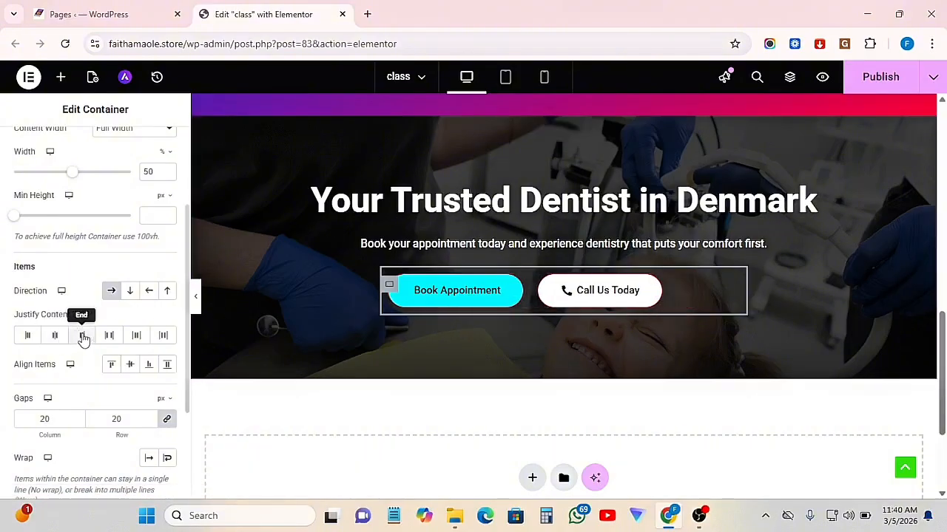
left_click(82, 336)
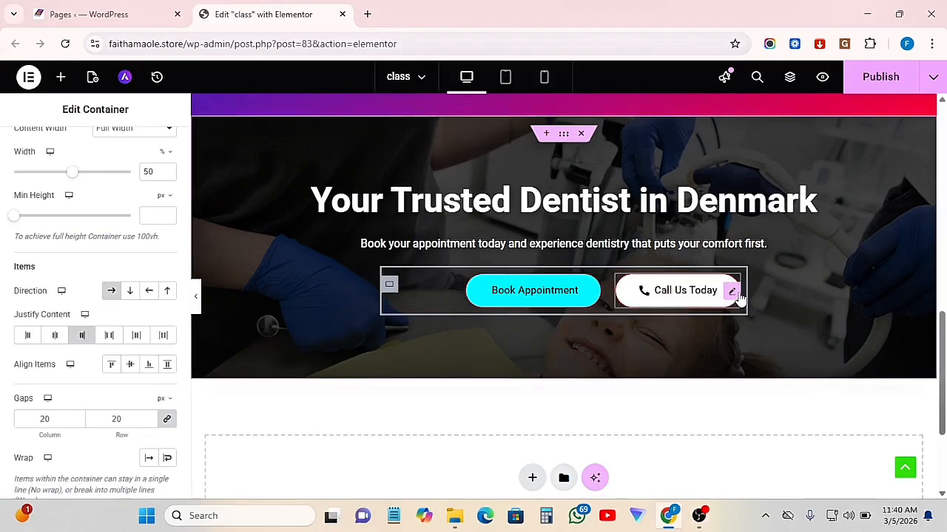
left_click(110, 337)
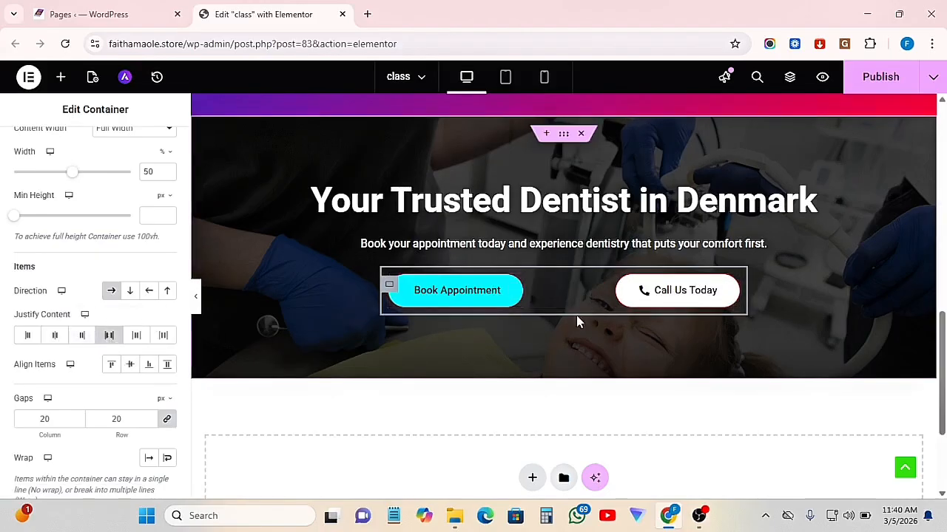
left_click(136, 336)
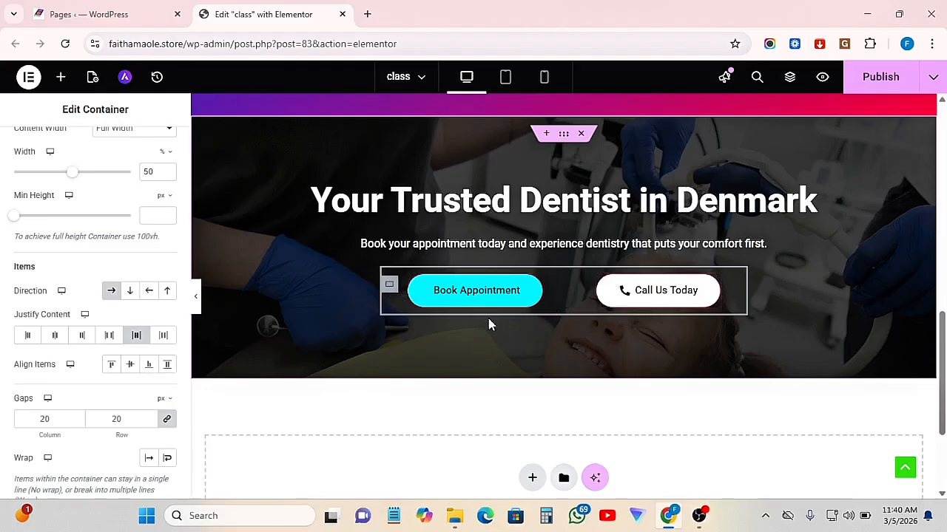
left_click(55, 338)
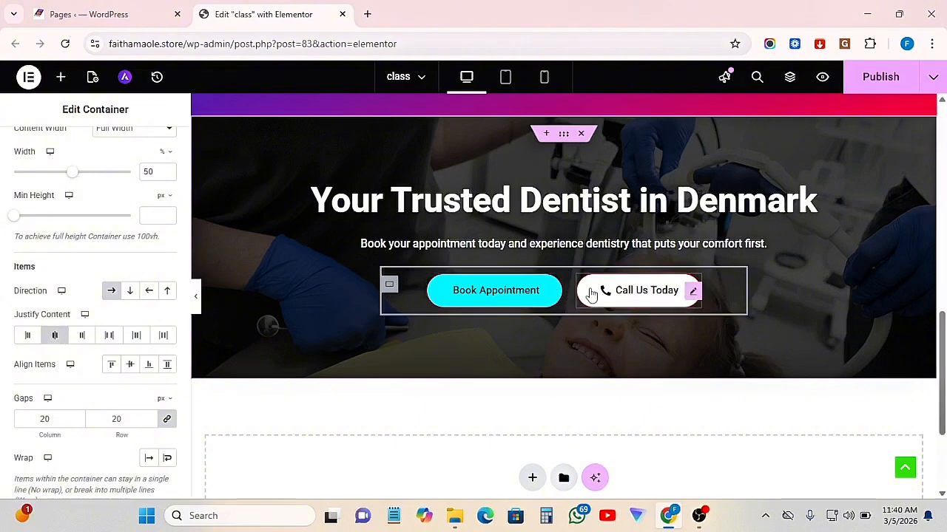
Try linked gaps of 0 and 300 px between the two buttons, and set them to 30 px.
scroll(88, 358, "down", 1)
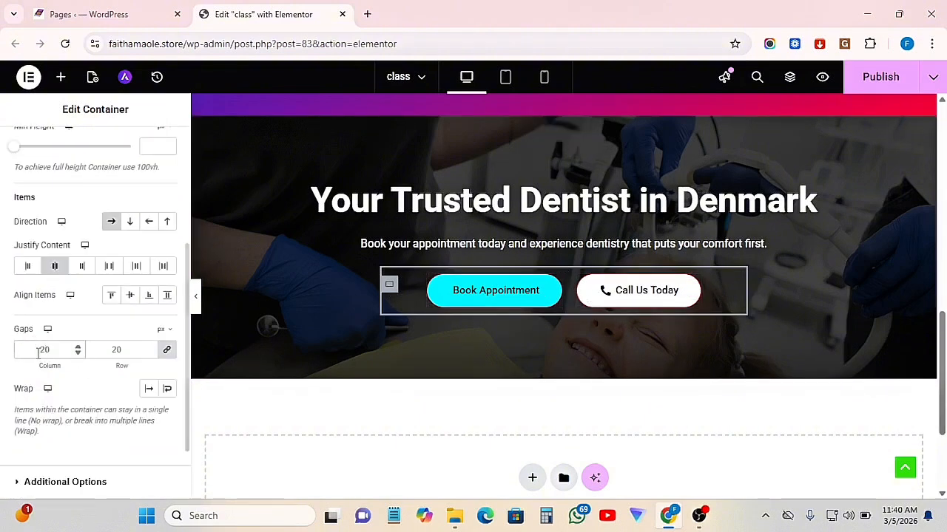
type("0")
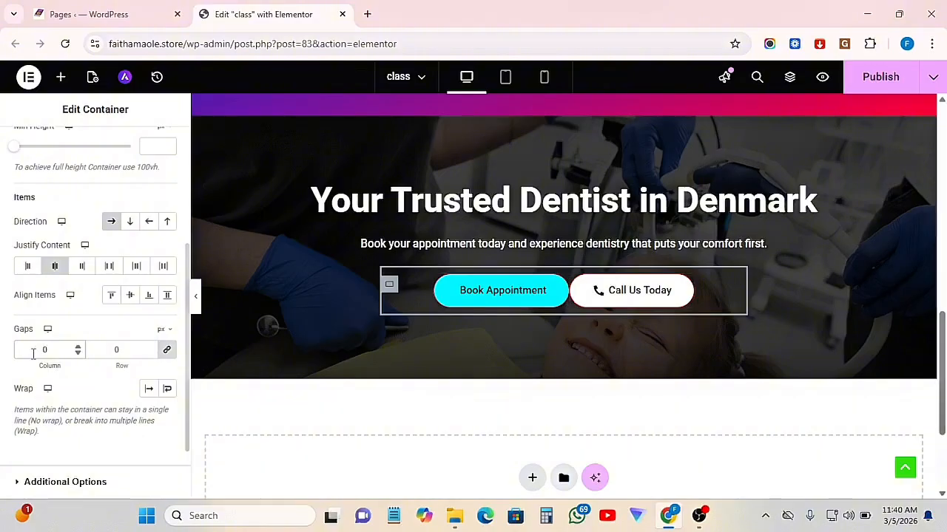
type("300")
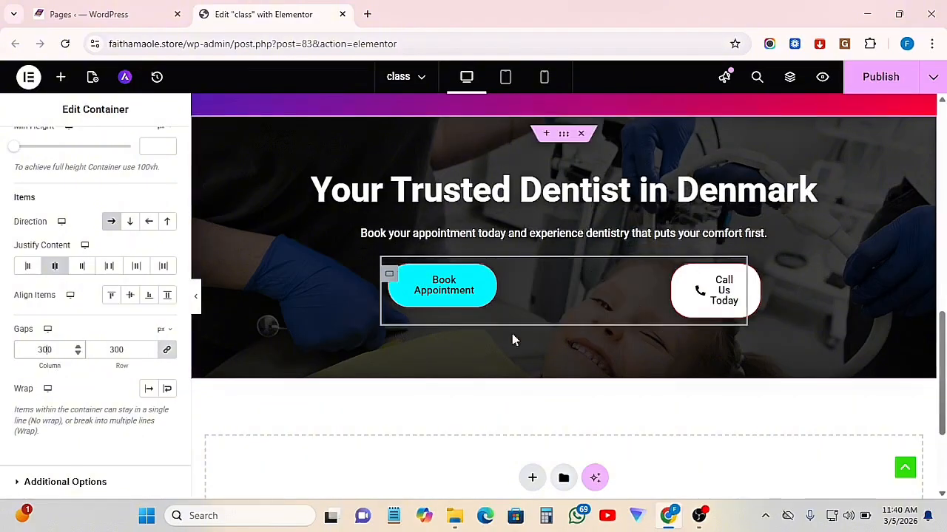
key("BackSpace")
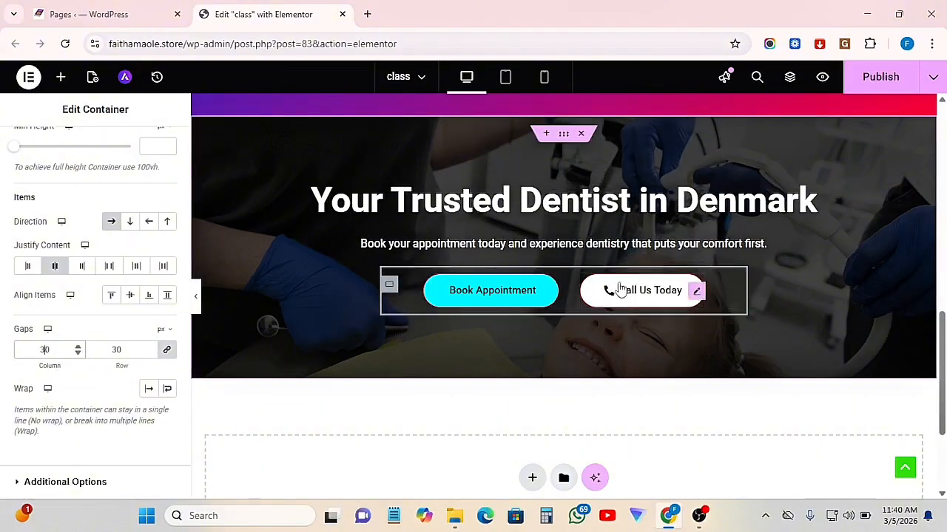
Publish the page with the completed image-background section.
scroll(636, 323, "up", 1)
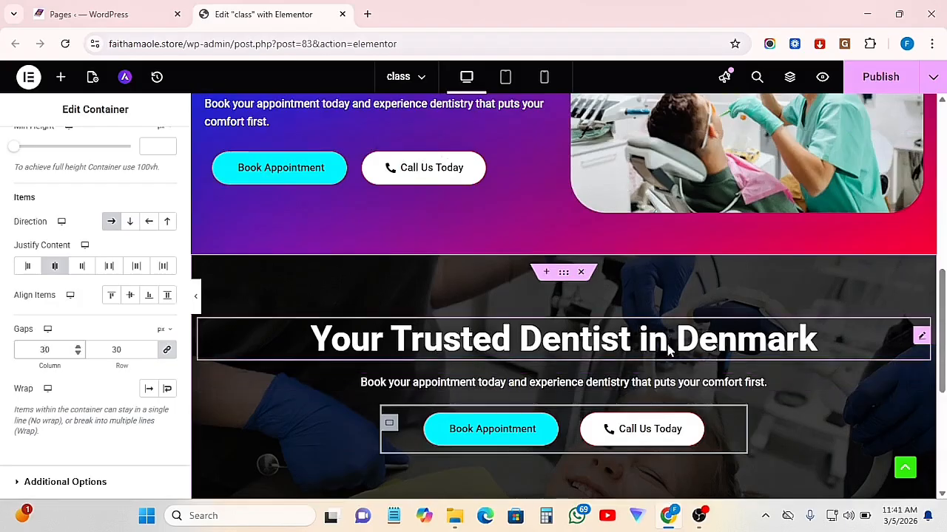
scroll(658, 363, "down", 1)
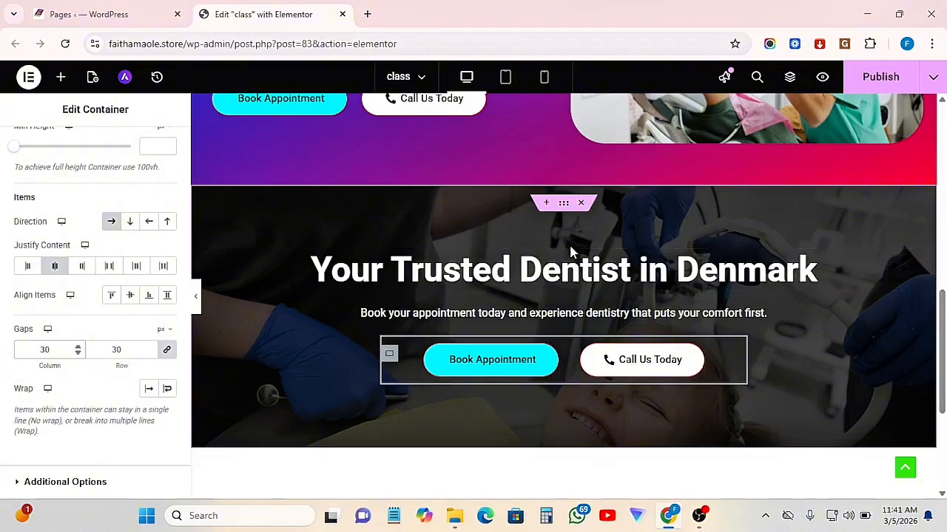
left_click(880, 76)
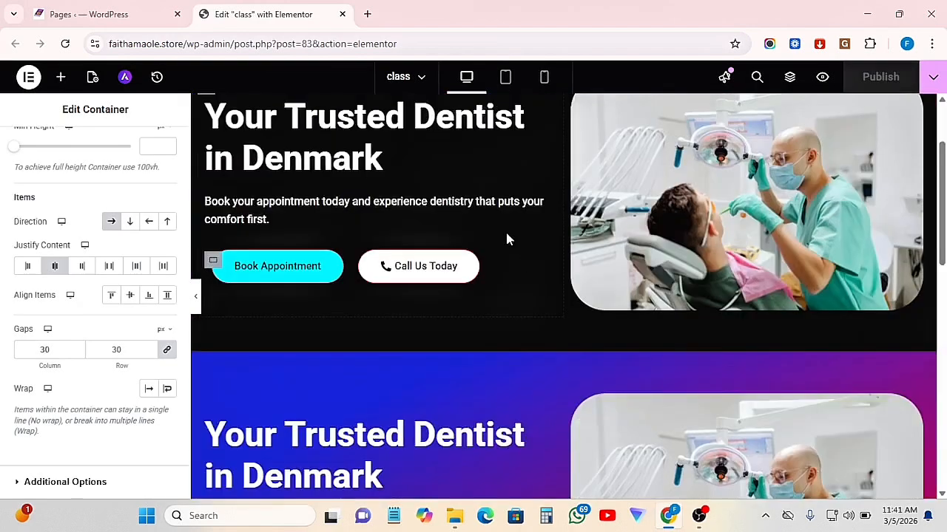
Review the black, gradient and image-background dentist sections on the page.
scroll(566, 338, "up", 5)
scroll(556, 303, "down", 3)
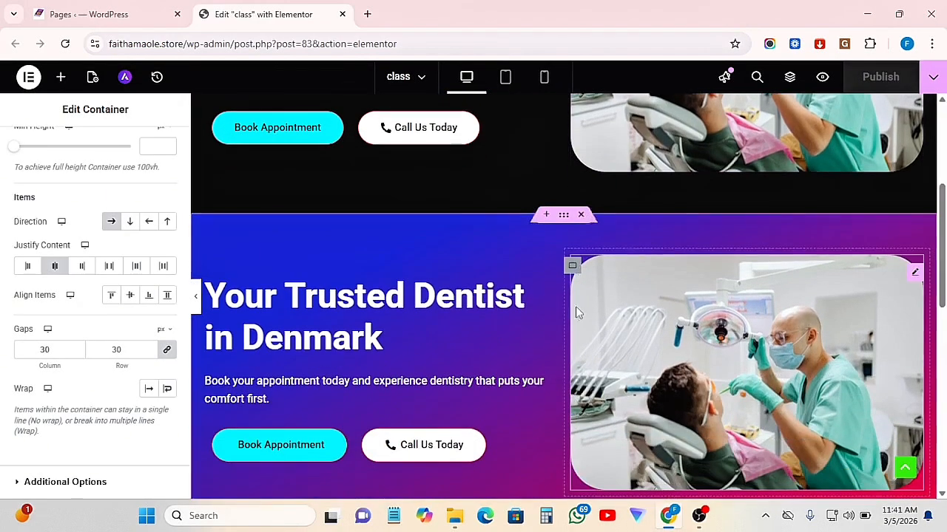
scroll(488, 274, "down", 3)
scroll(503, 275, "down", 1)
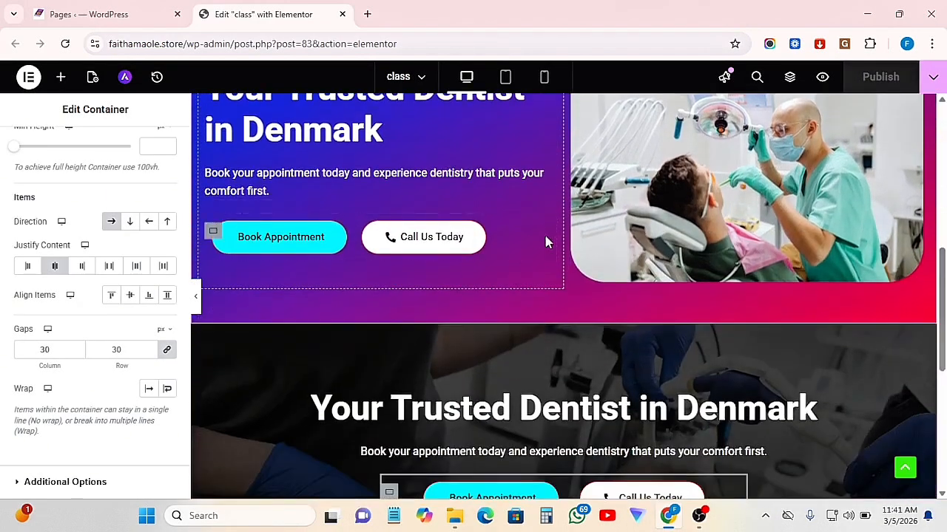
scroll(547, 242, "down", 2)
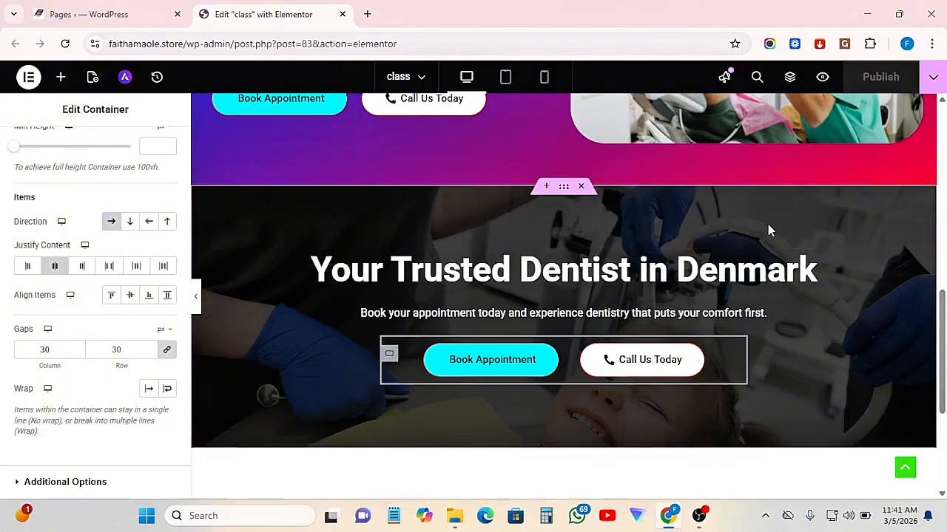
scroll(527, 320, "down", 2)
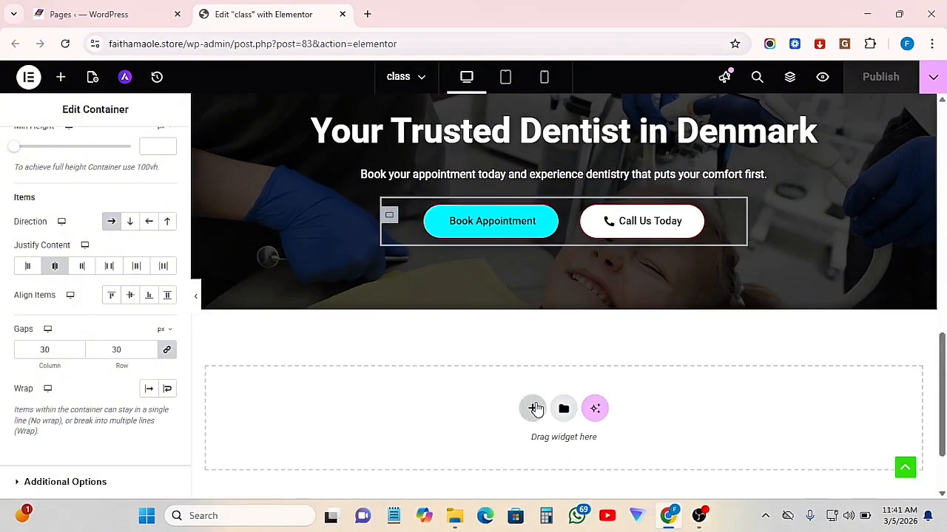
scroll(524, 370, "up", 2)
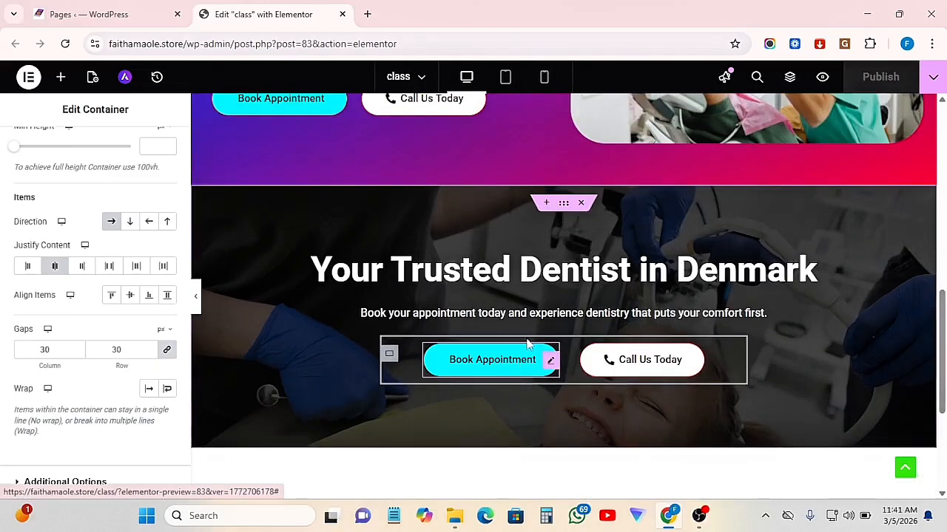
Duplicate the image-background dentist section and change the copy's background type to Slideshow.
right_click(564, 204)
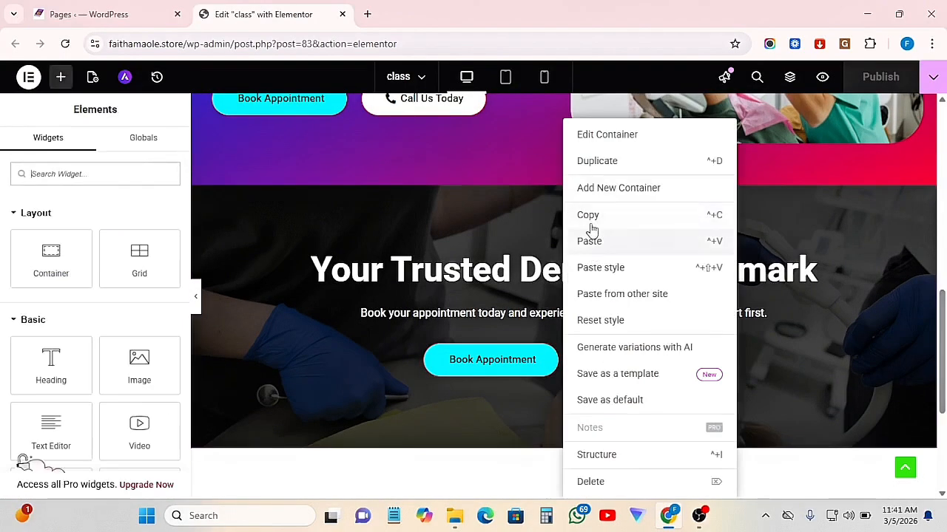
left_click(594, 169)
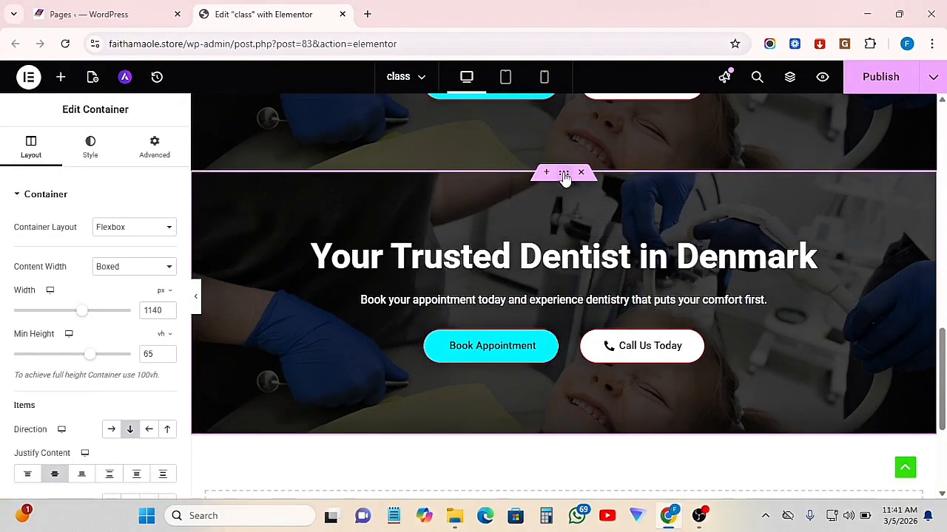
left_click(89, 148)
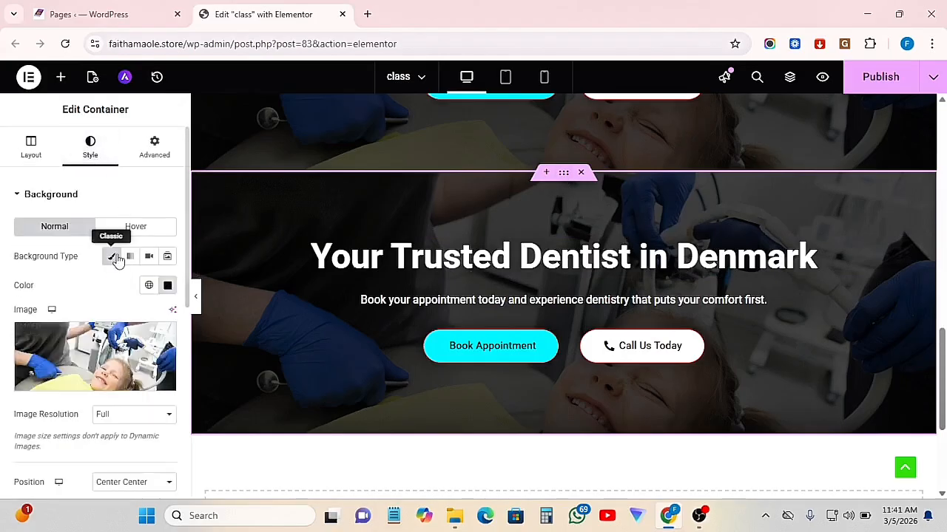
left_click(168, 257)
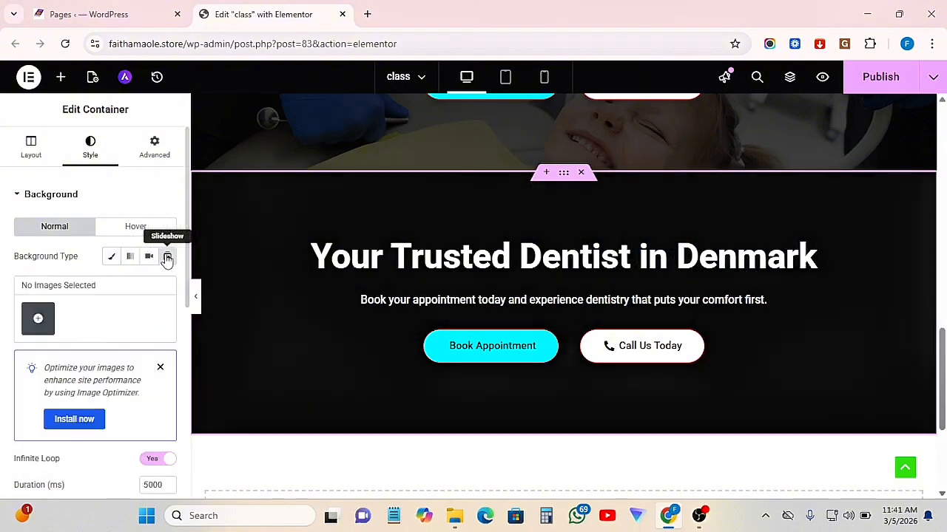
Insert a background gallery of the two dental photos and the "Best App to Receive International Payment" image from the media library.
left_click(38, 319)
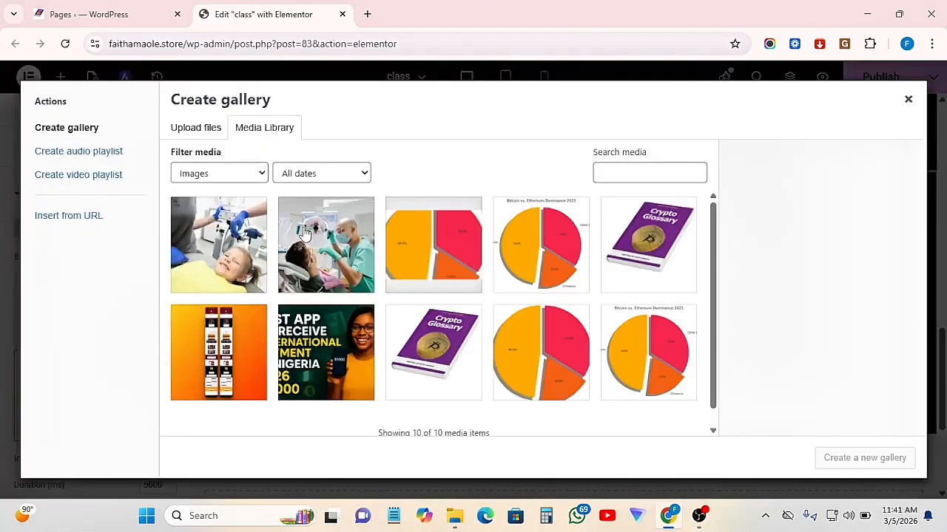
left_click(220, 254)
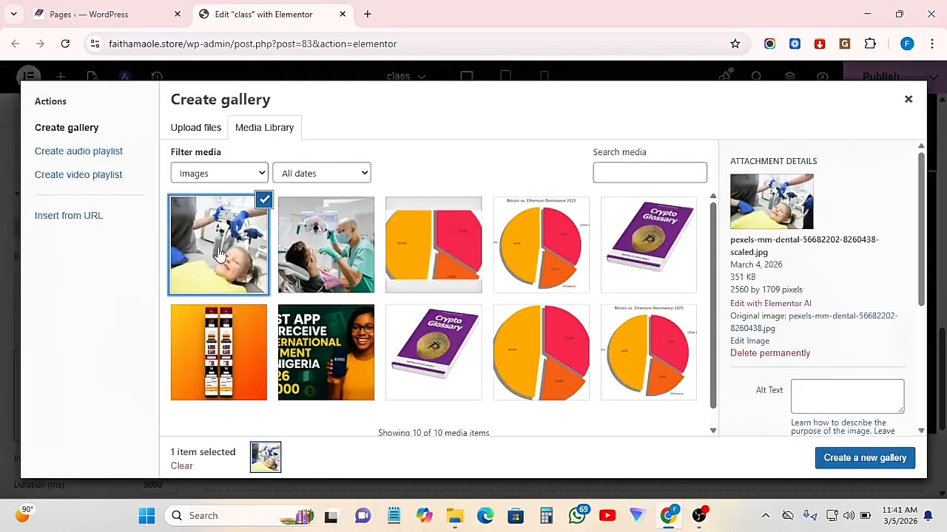
left_click(325, 253)
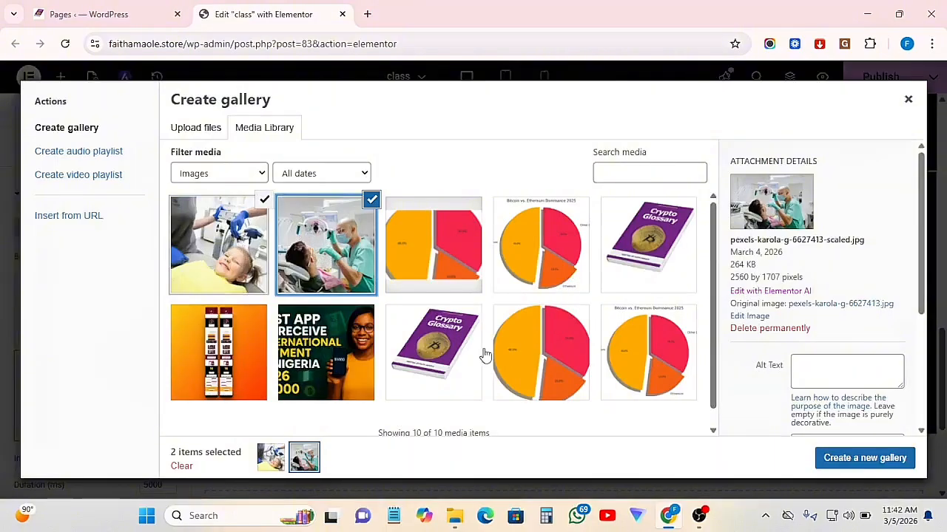
left_click(346, 349)
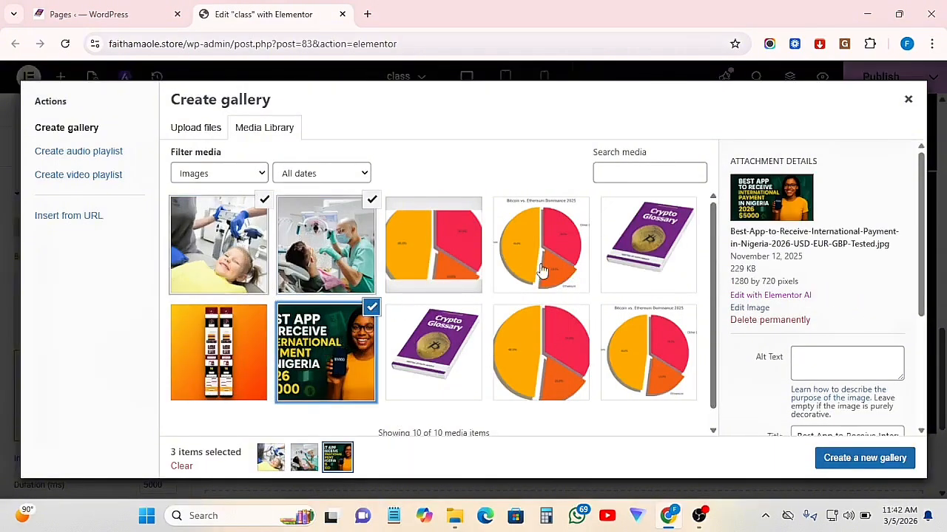
left_click(856, 465)
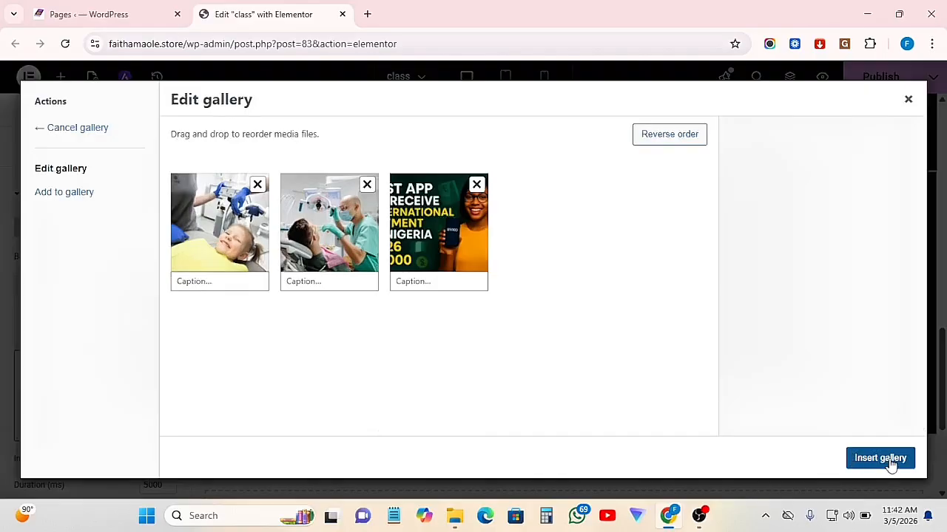
left_click(880, 459)
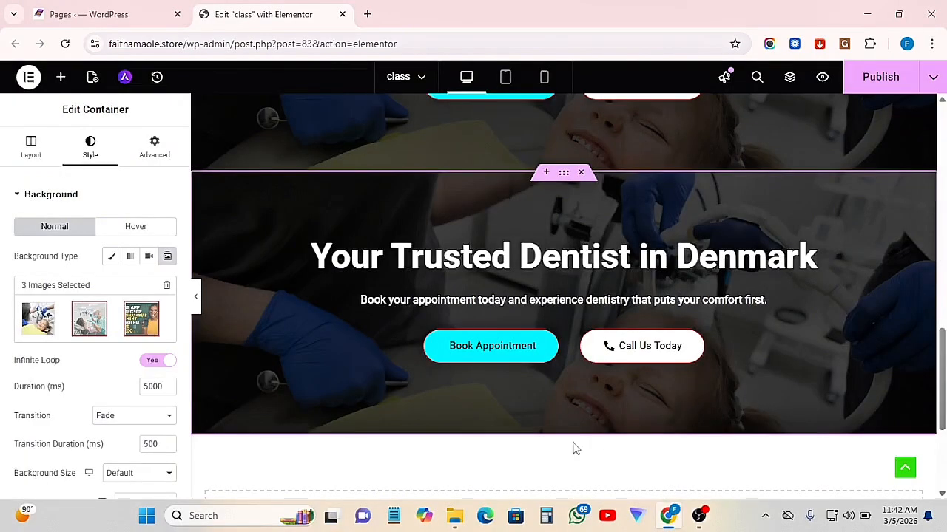
Preview the slideshow background, try it with Infinite Loop off, and turn the loop back on.
scroll(444, 370, "down", 1)
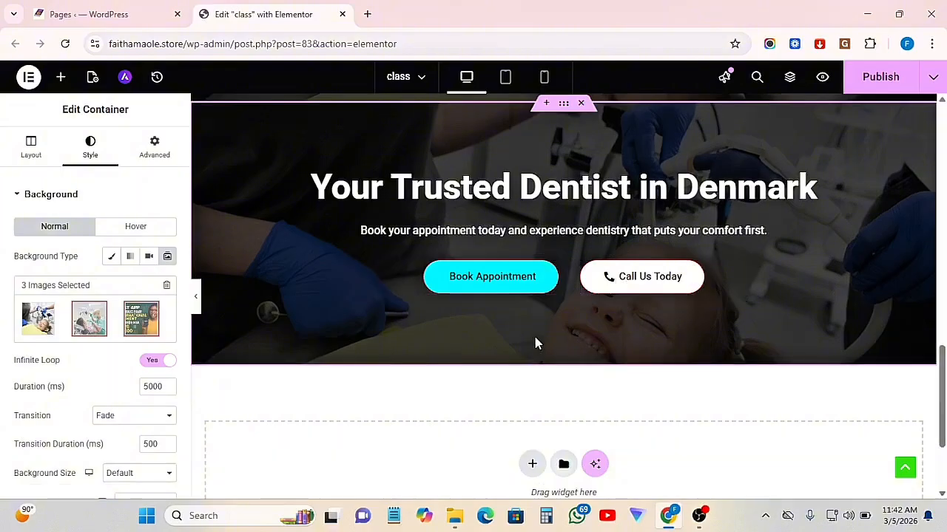
scroll(534, 341, "up", 1)
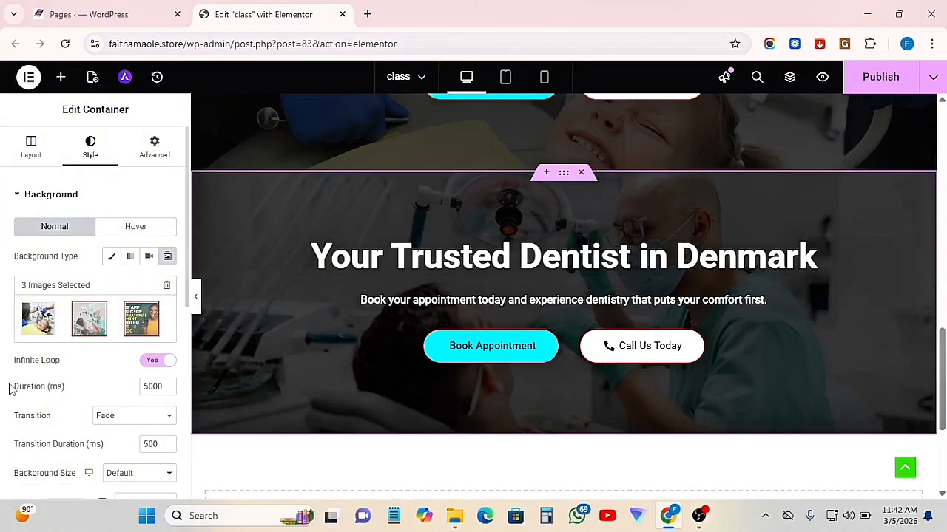
scroll(33, 340, "down", 1)
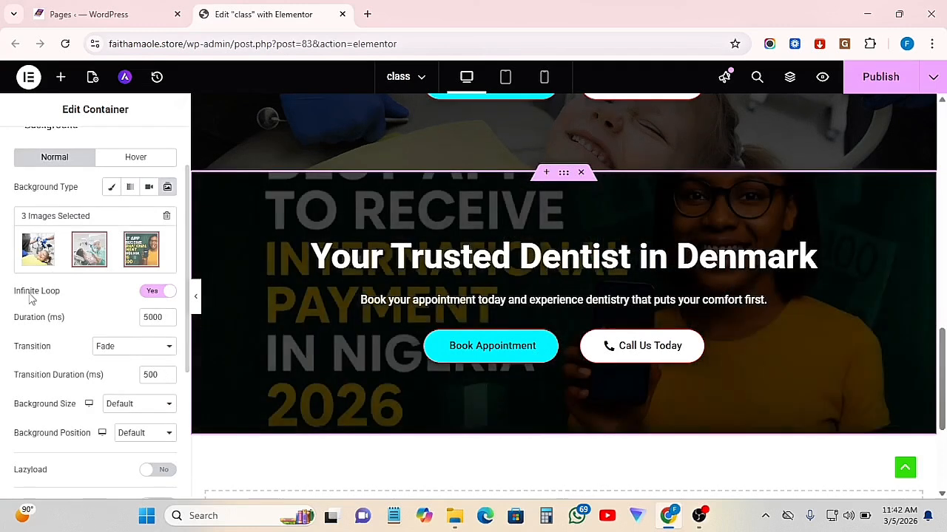
left_click(169, 295)
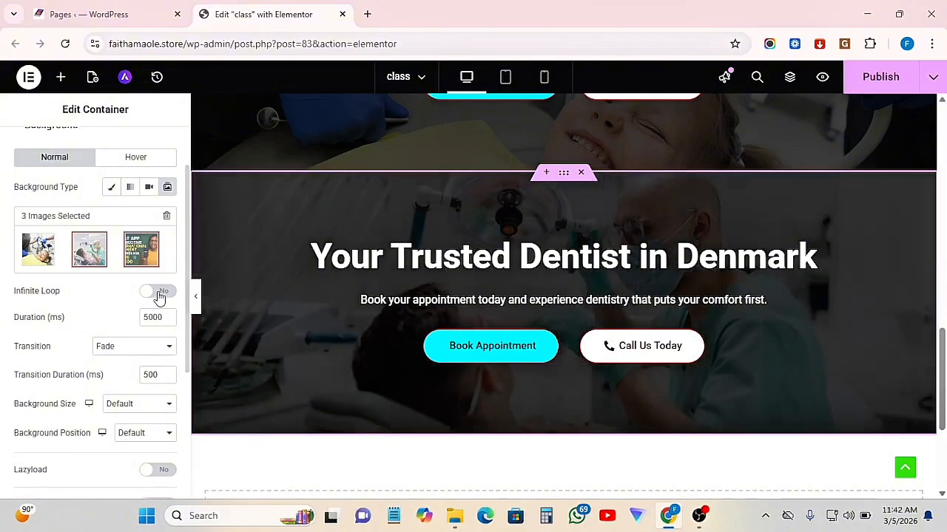
left_click(159, 293)
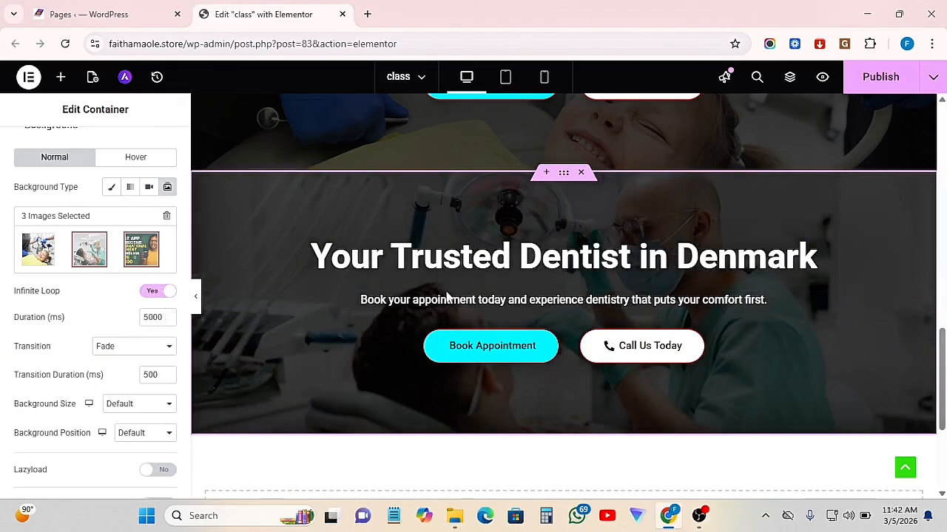
Try the Slide Right, Slide Left and Slide Up transitions for the slideshow, and set the transition to Slide Down.
left_click(136, 349)
left_click(124, 382)
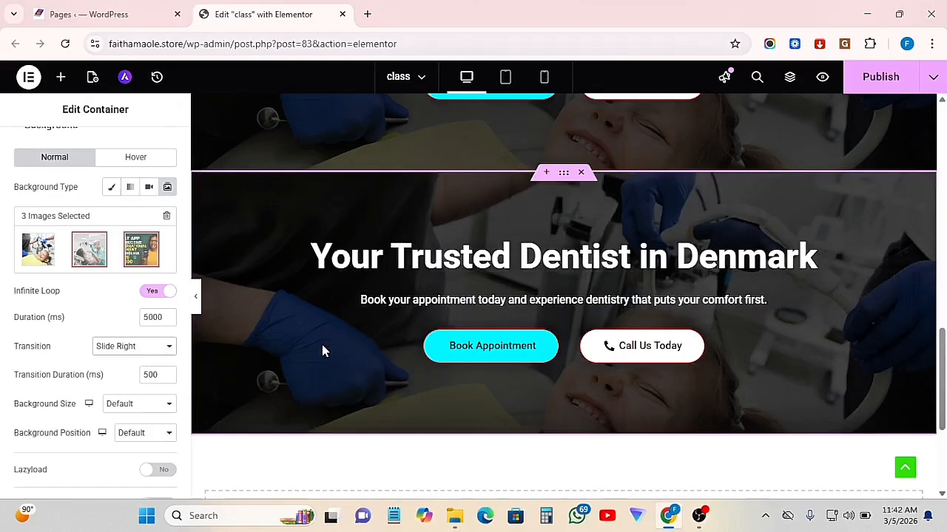
left_click(133, 352)
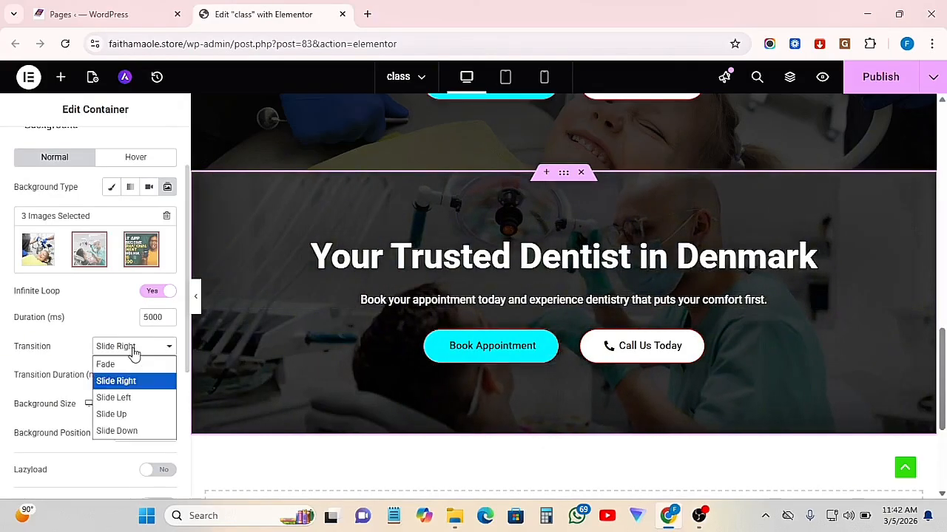
left_click(118, 396)
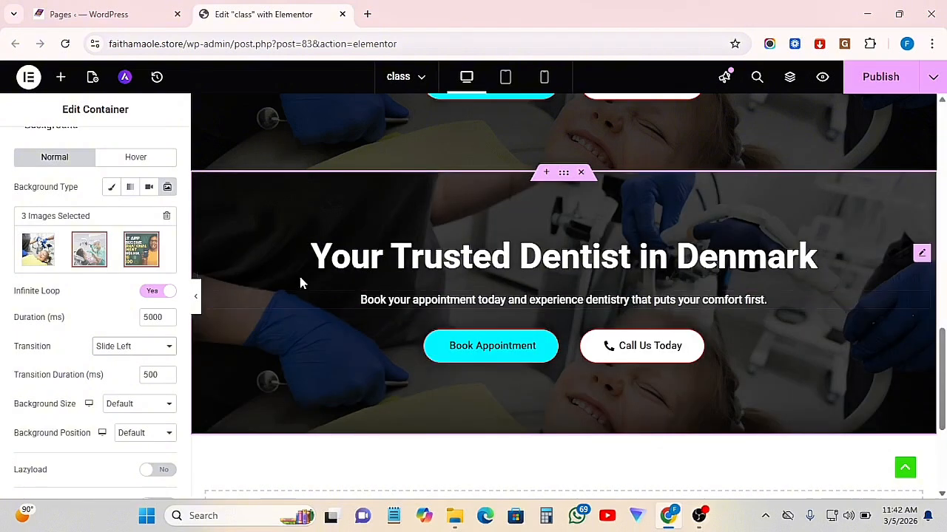
left_click(128, 348)
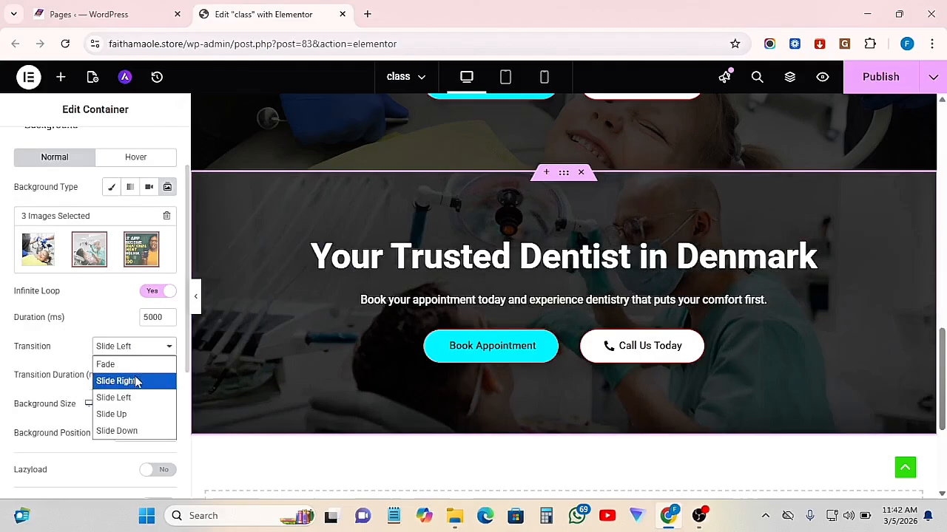
left_click(123, 414)
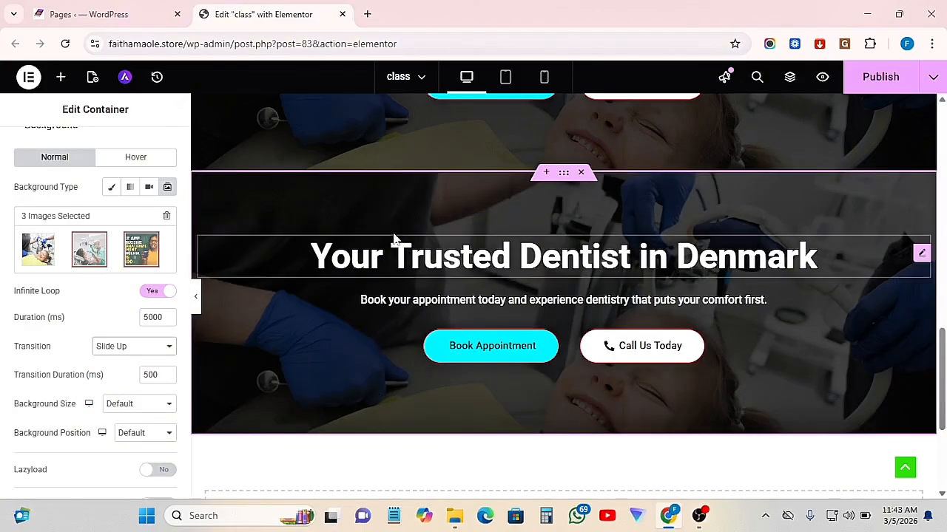
left_click(133, 349)
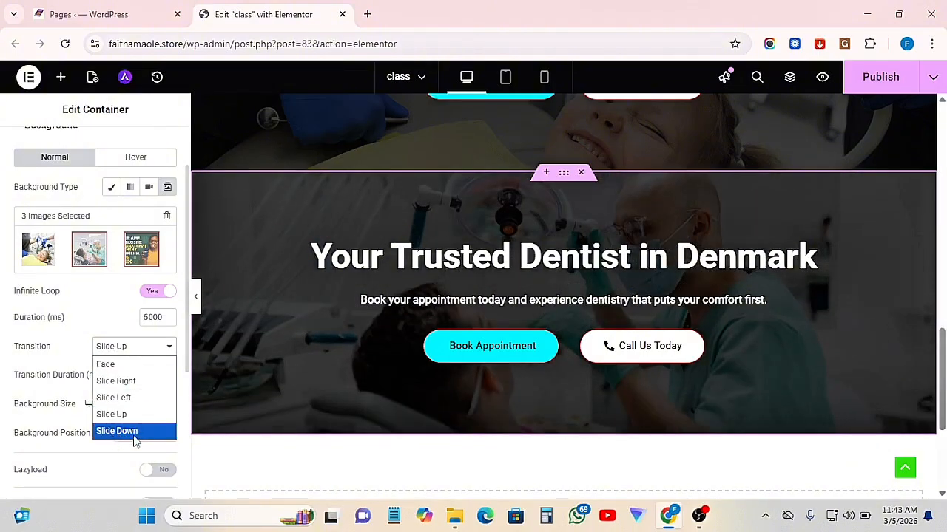
left_click(135, 432)
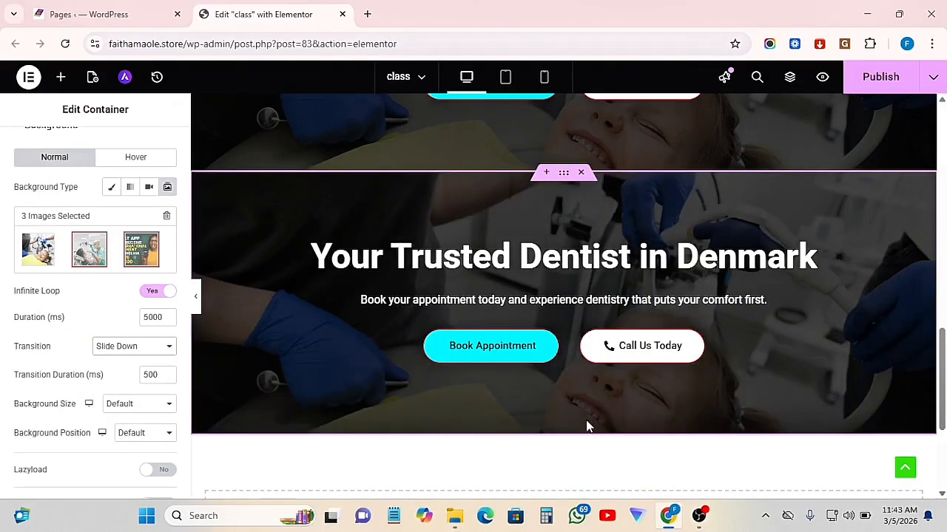
Try a slideshow transition duration of 5000 ms, and restore it to 500 ms.
scroll(74, 416, "down", 1)
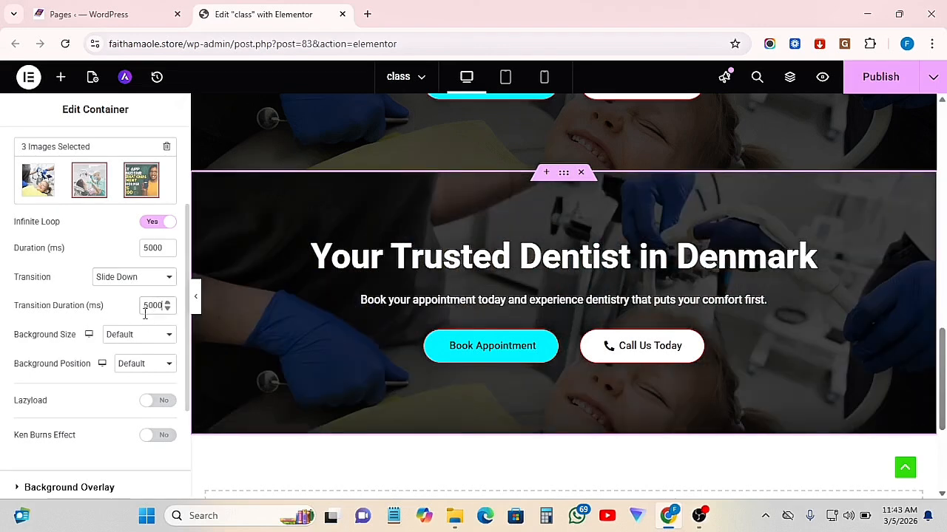
key("BackSpace")
key("BackSpace")
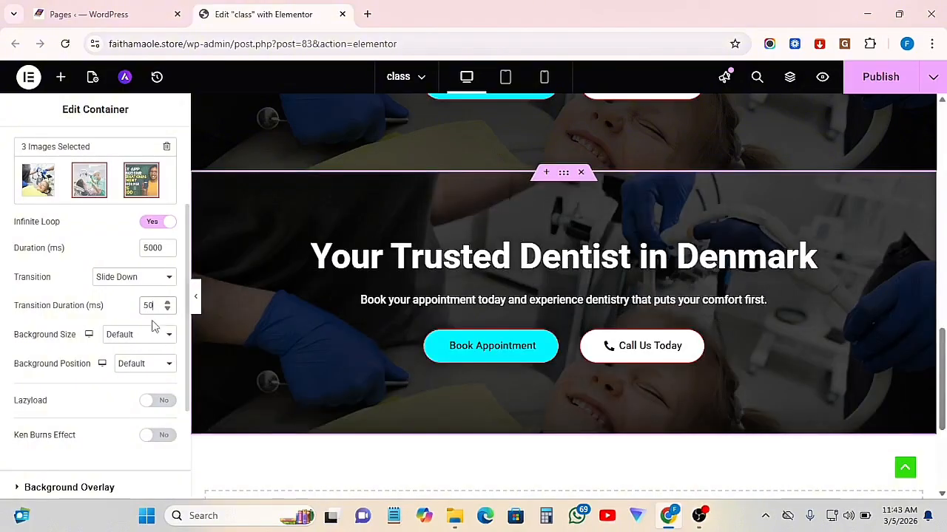
type("0")
Try the slideshow's background size as Contain, and set it to Cover with the background position at Center Center.
left_click(157, 337)
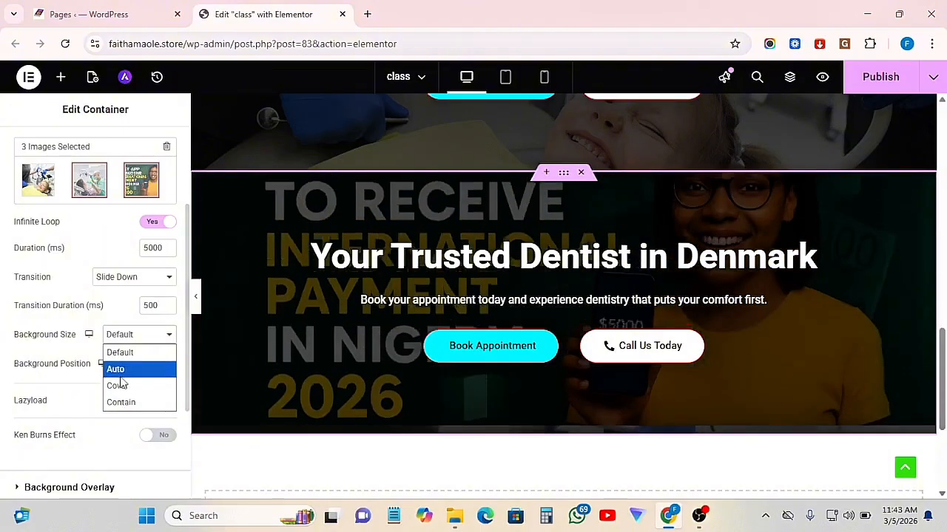
left_click(125, 392)
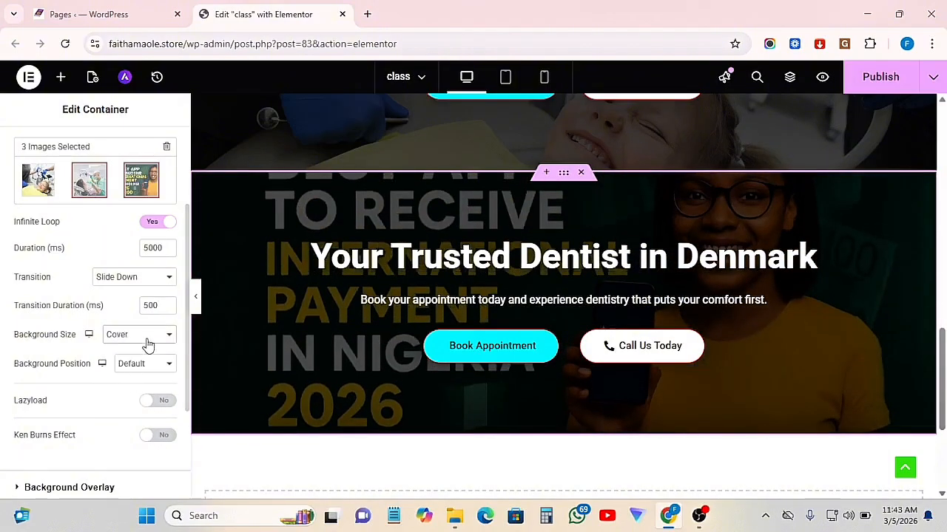
left_click(148, 342)
left_click(138, 401)
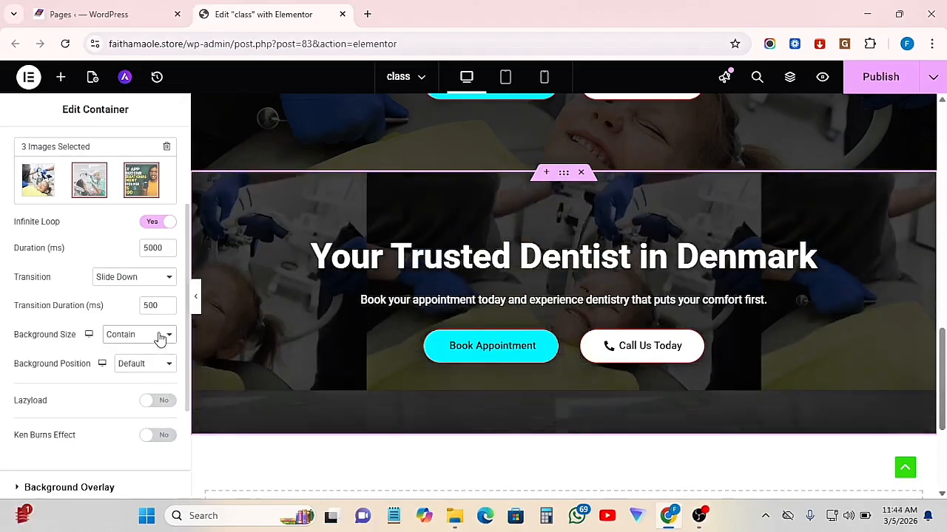
left_click(168, 367)
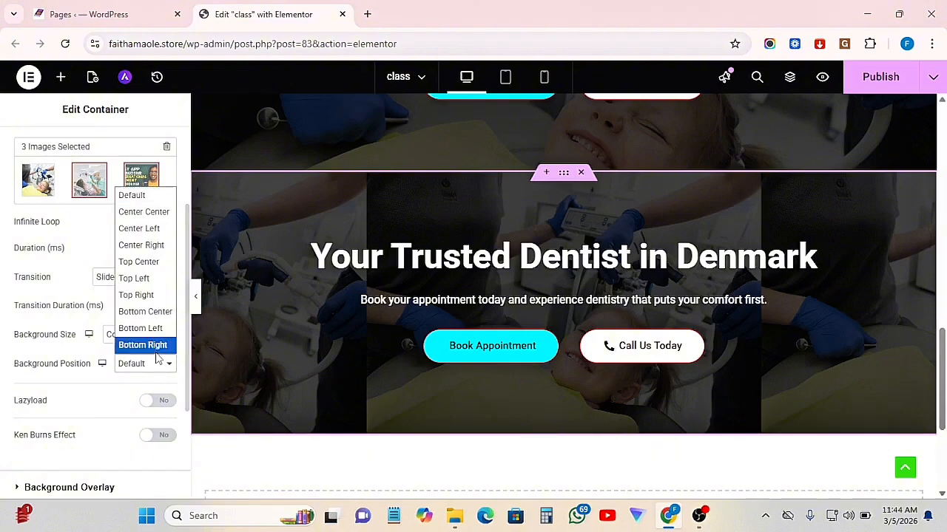
left_click(145, 212)
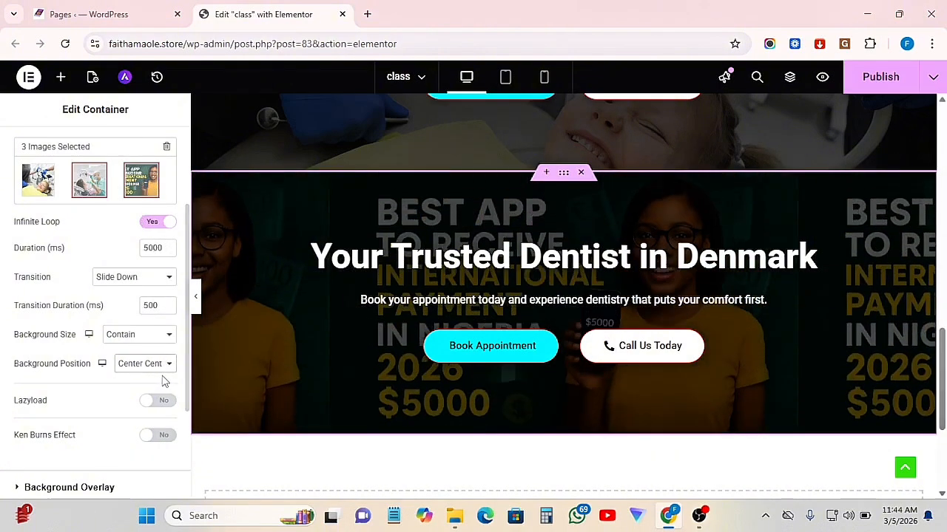
left_click(138, 334)
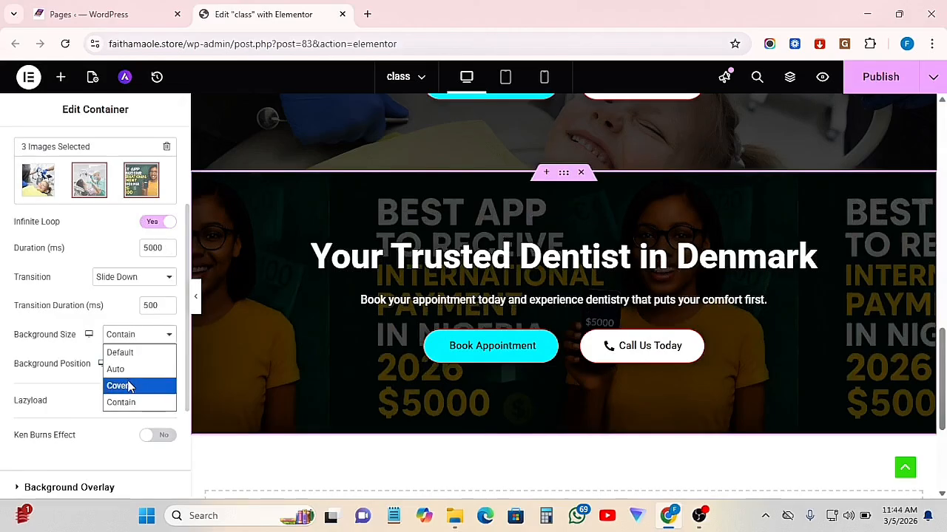
left_click(128, 385)
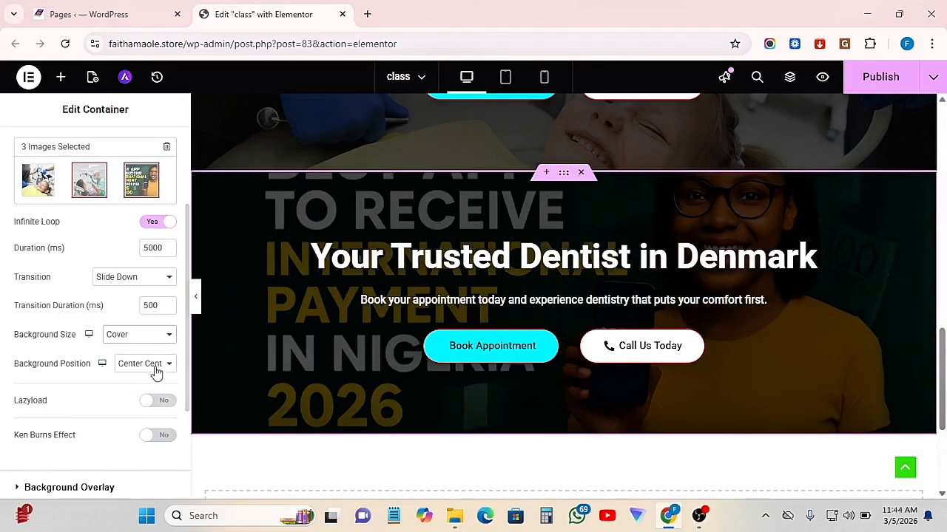
left_click(155, 372)
left_click(146, 213)
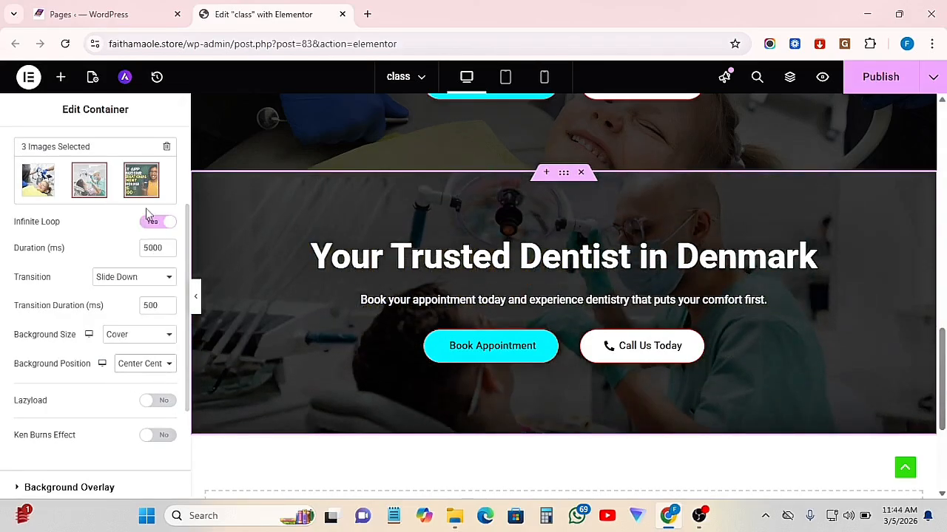
Enable the Ken Burns effect on the slideshow background and set its direction to Out.
scroll(106, 431, "down", 1)
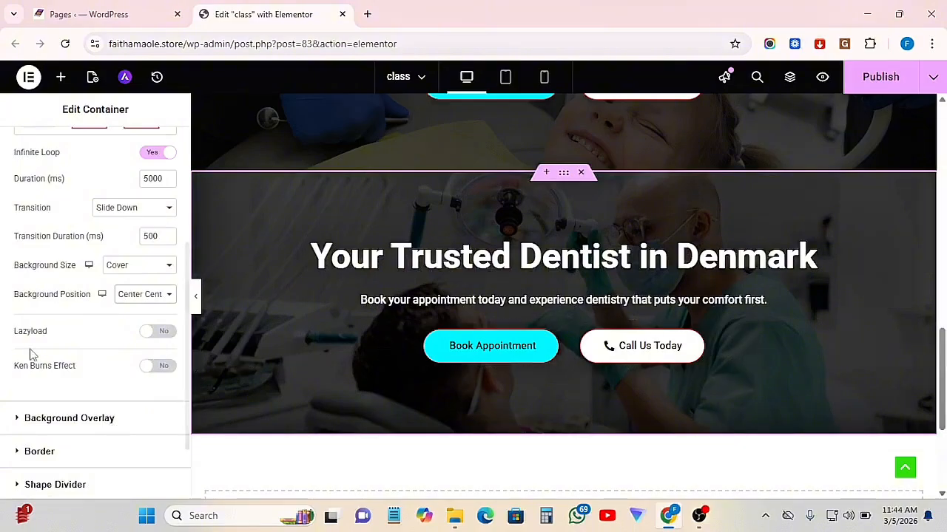
left_click(152, 366)
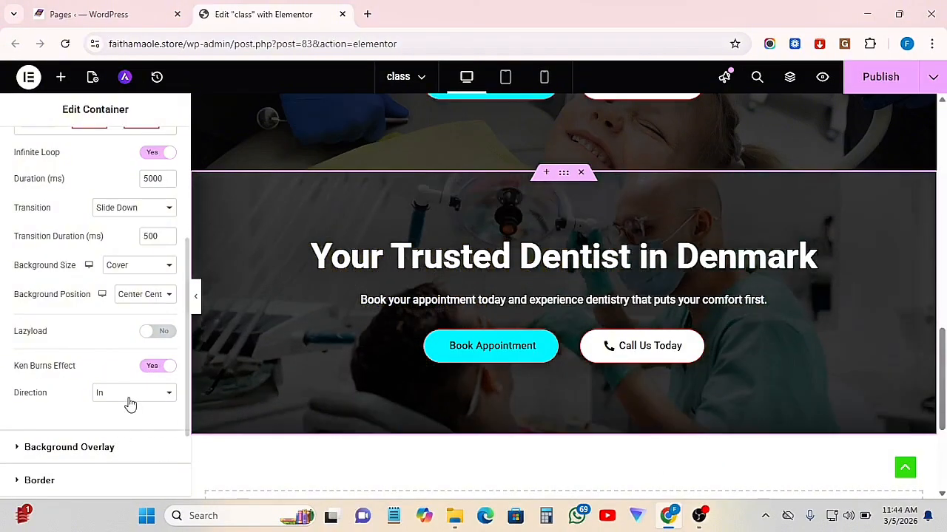
left_click(127, 394)
left_click(116, 427)
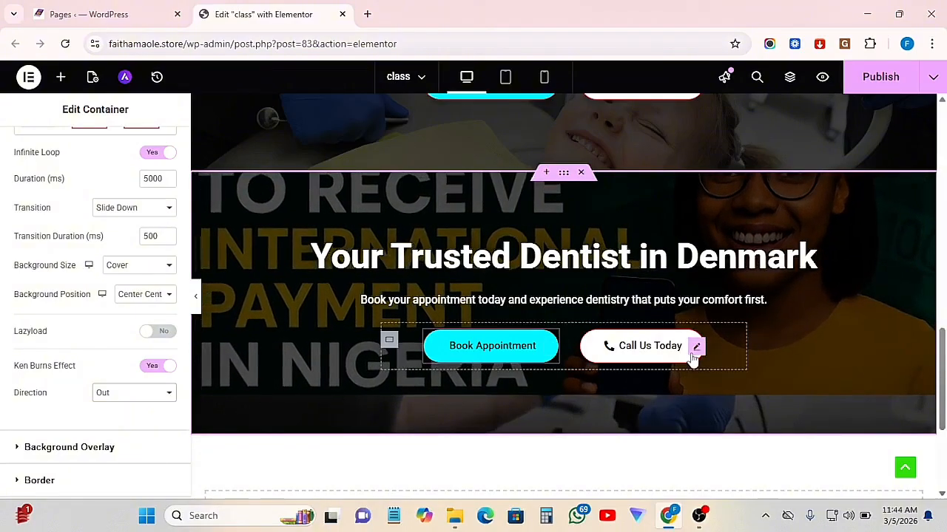
Turn off the Ken Burns effect on the slideshow background and review the sections above it.
left_click(167, 368)
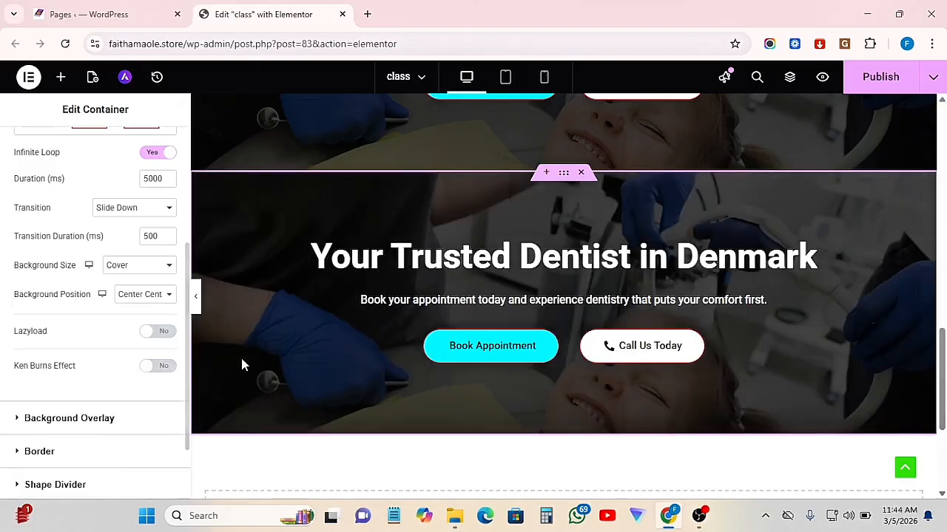
scroll(644, 408, "up", 4)
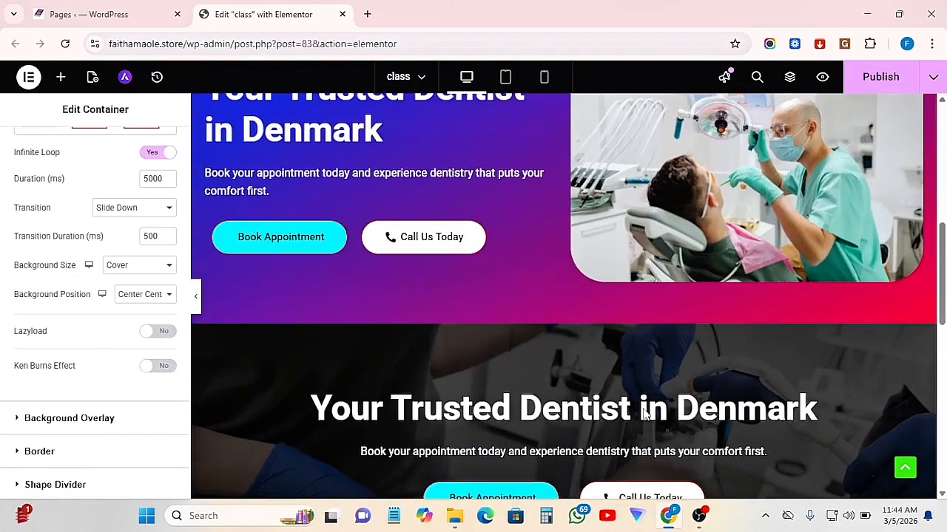
scroll(643, 408, "up", 2)
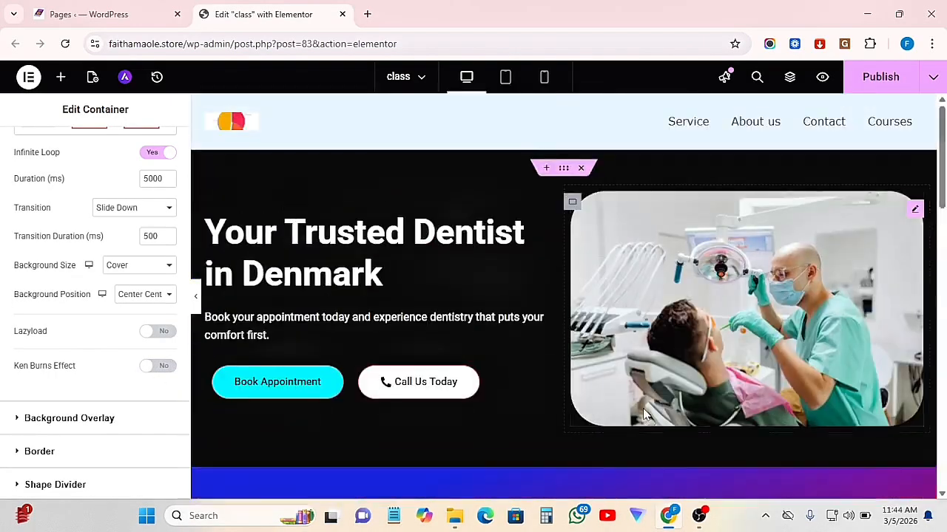
scroll(643, 408, "down", 5)
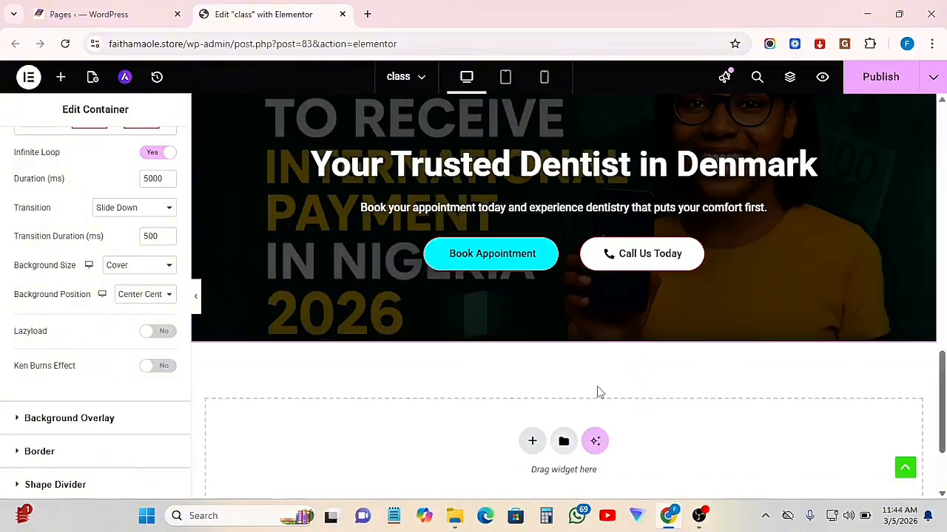
Duplicate the slideshow background section.
scroll(564, 345, "down", 1)
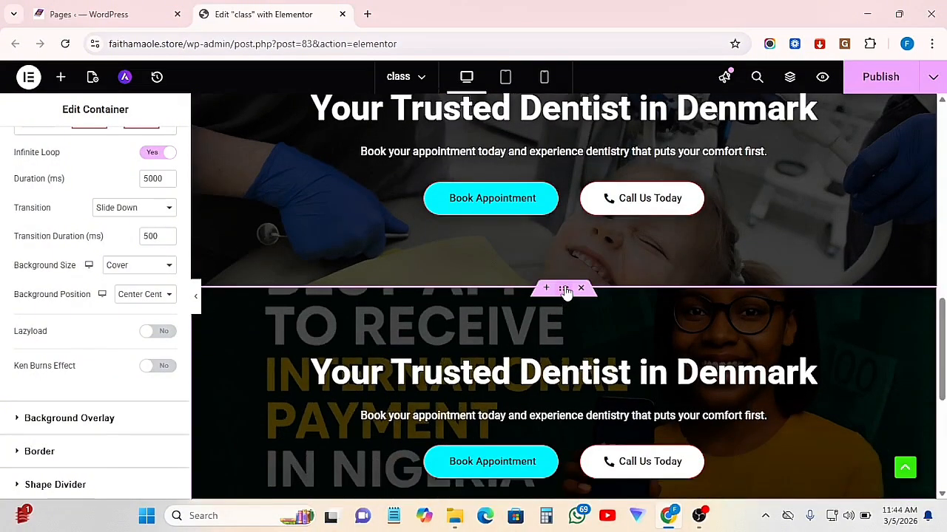
right_click(566, 291)
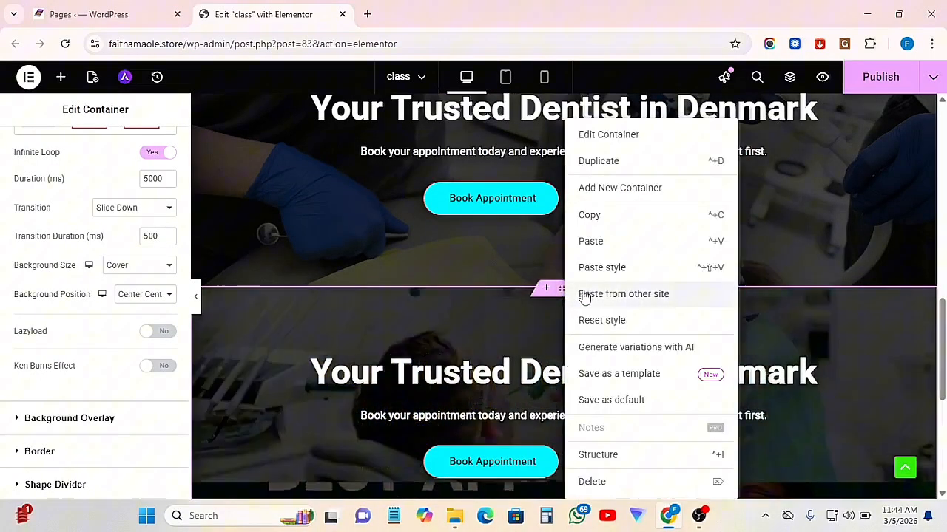
left_click(591, 216)
right_click(560, 293)
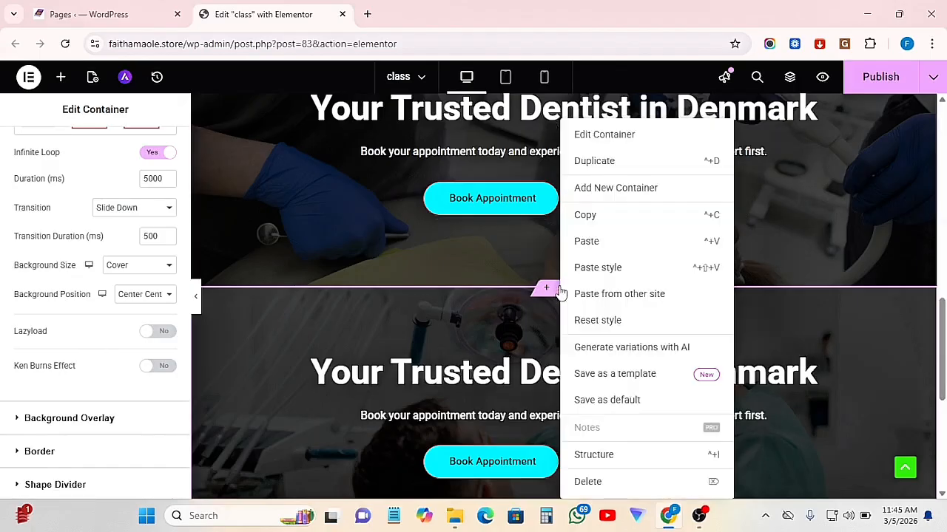
left_click(596, 163)
scroll(621, 313, "down", 6)
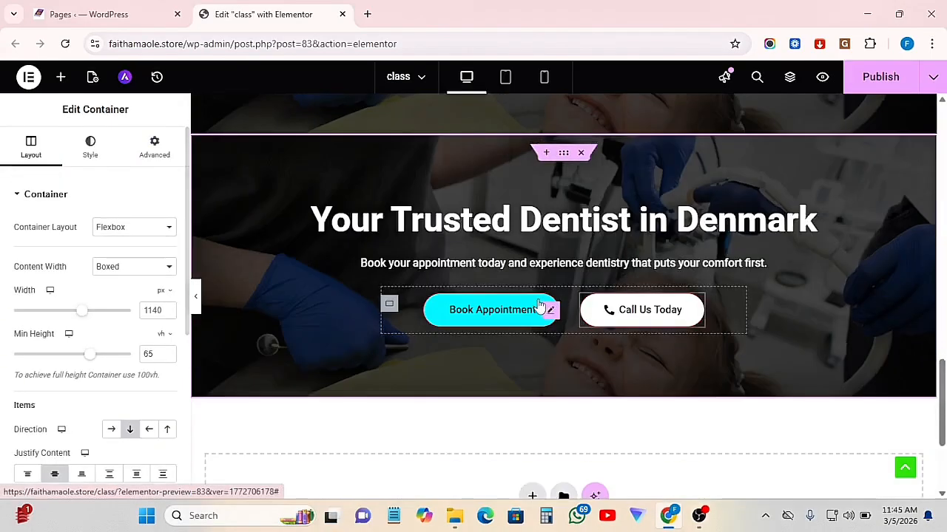
Change the background type of the duplicated section from slideshow to Video.
scroll(439, 311, "up", 3)
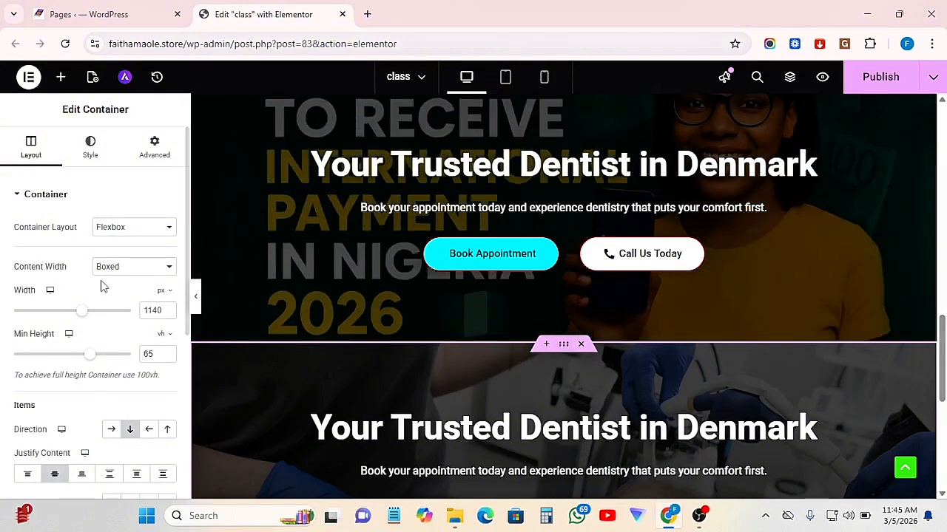
left_click(89, 148)
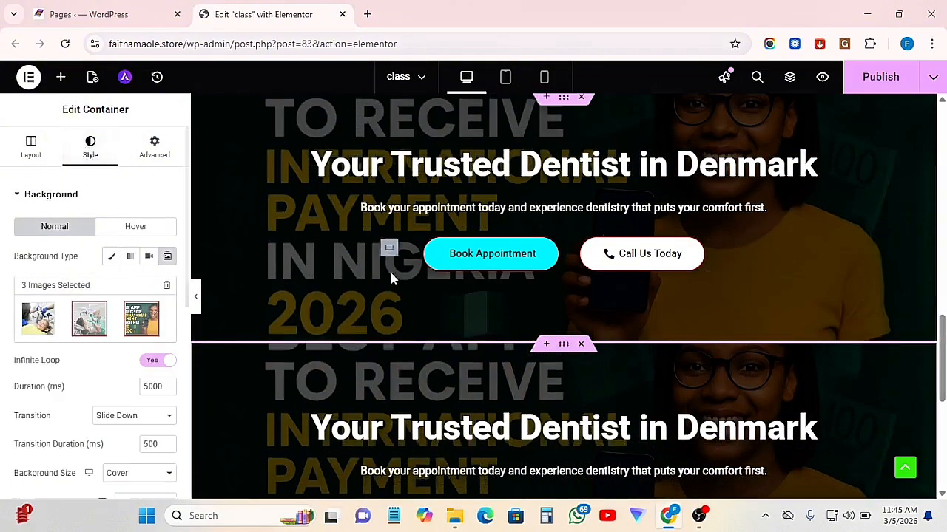
scroll(389, 269, "down", 4)
scroll(391, 274, "up", 1)
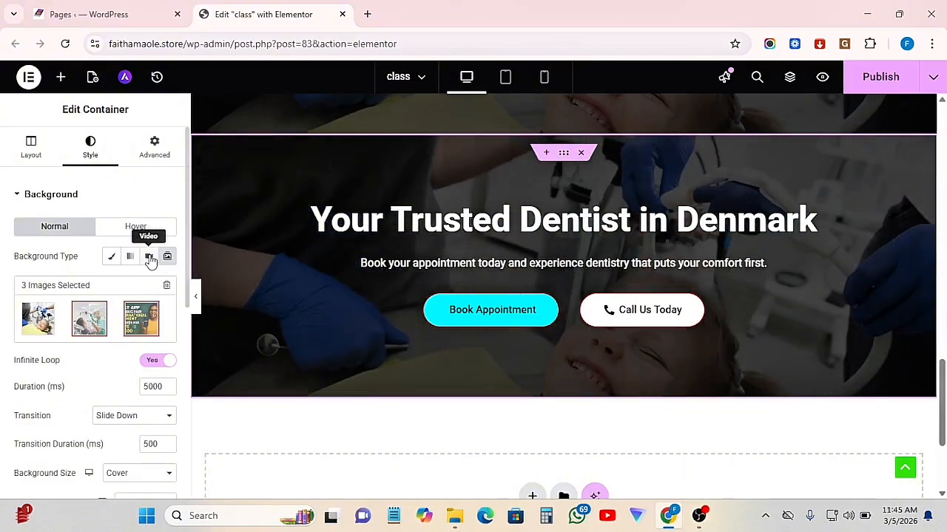
left_click(149, 257)
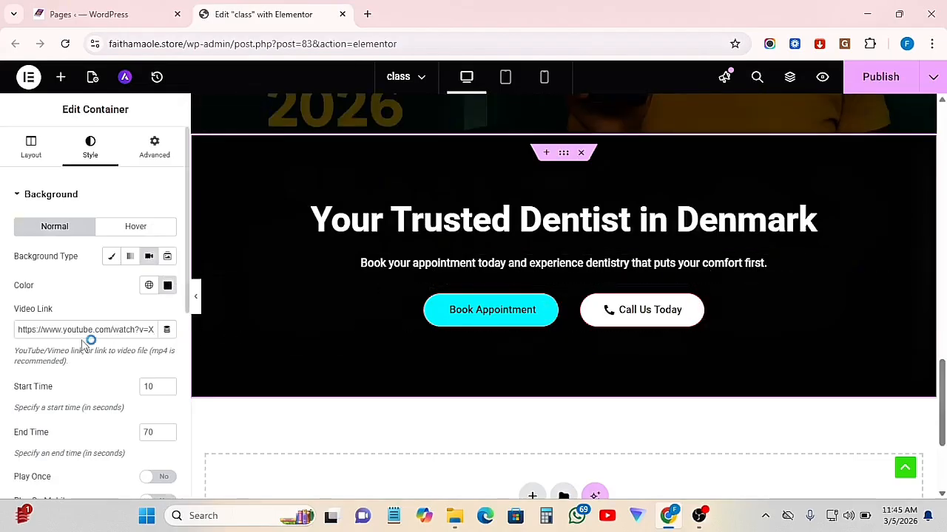
Search for YouTube in a new browser tab and open its home page.
left_click(365, 14)
type("yo")
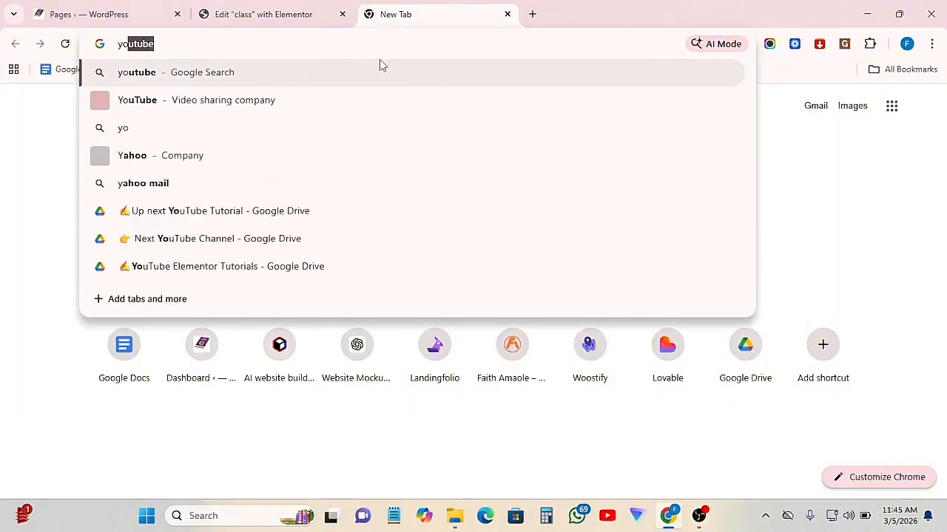
type("u")
key("Return")
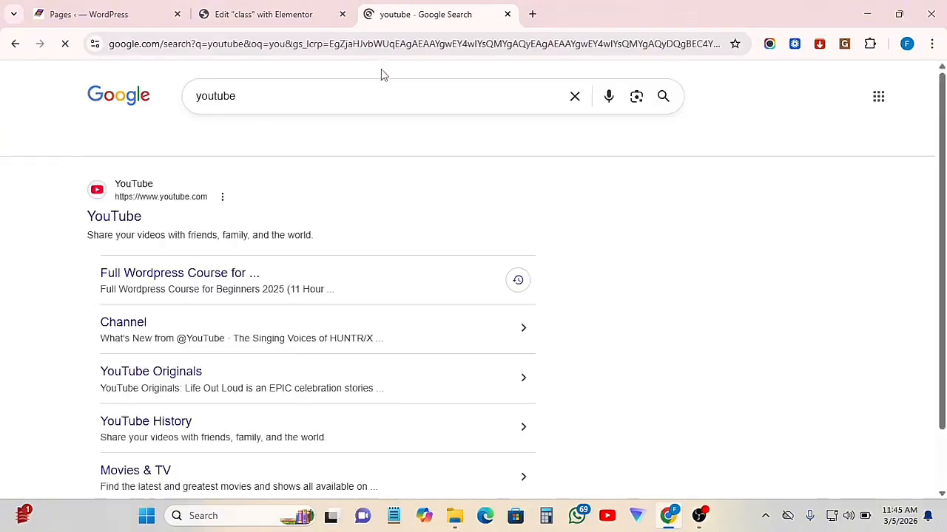
left_click(119, 223)
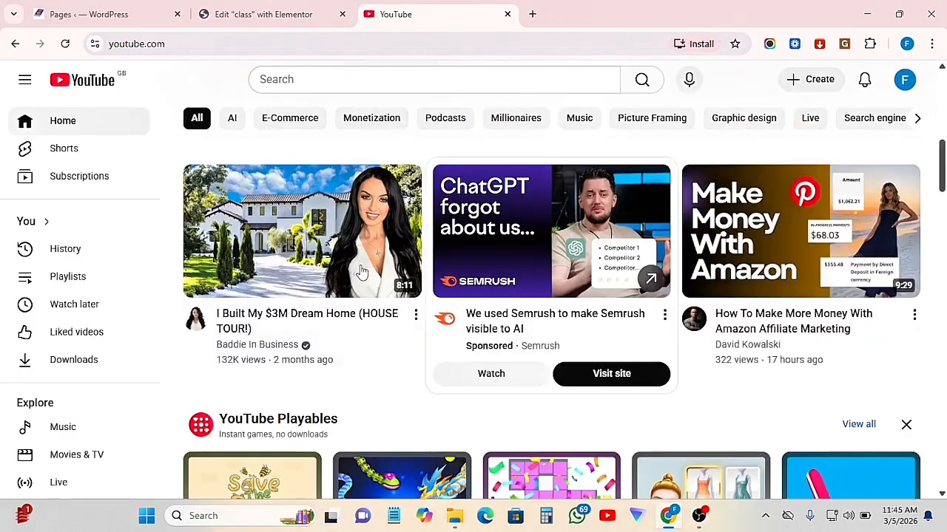
Open the video "I Built My $3M Dream Home (HOUSE TOUR!)" in a new tab and copy its web address.
right_click(332, 266)
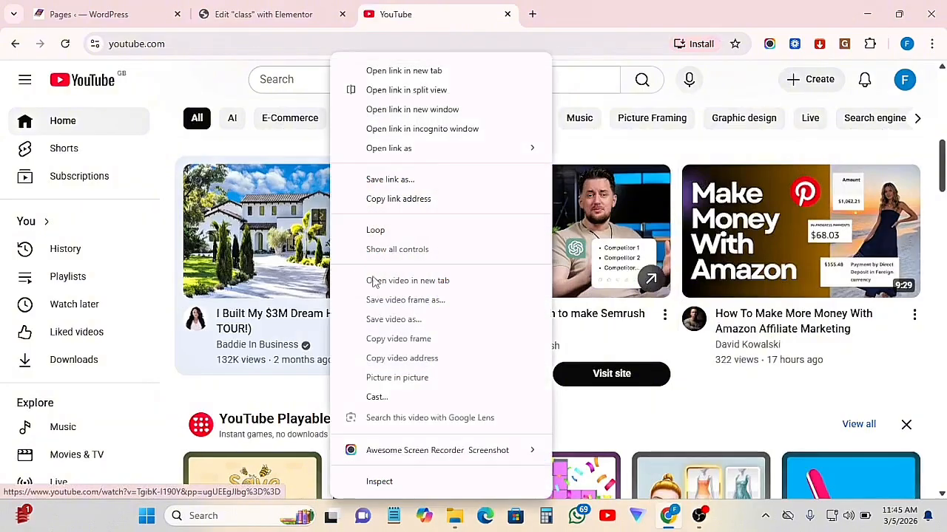
left_click(412, 70)
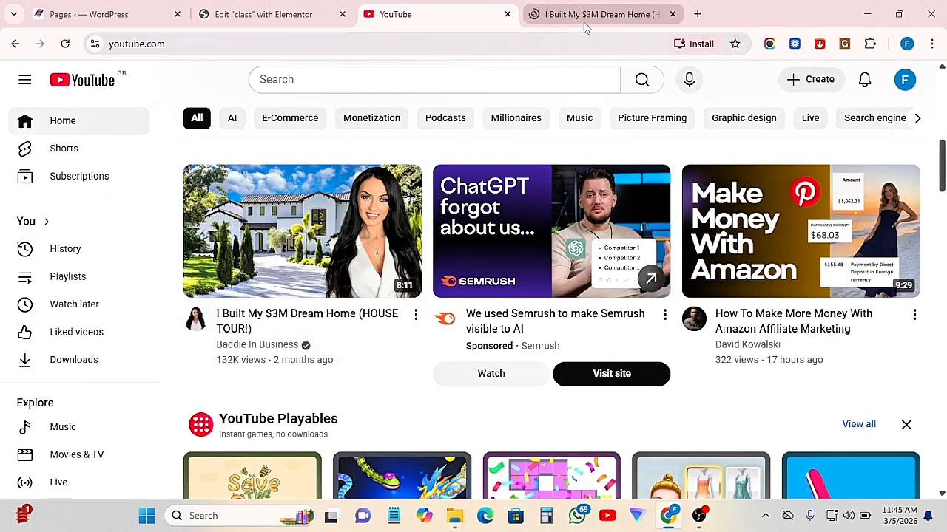
left_click(591, 17)
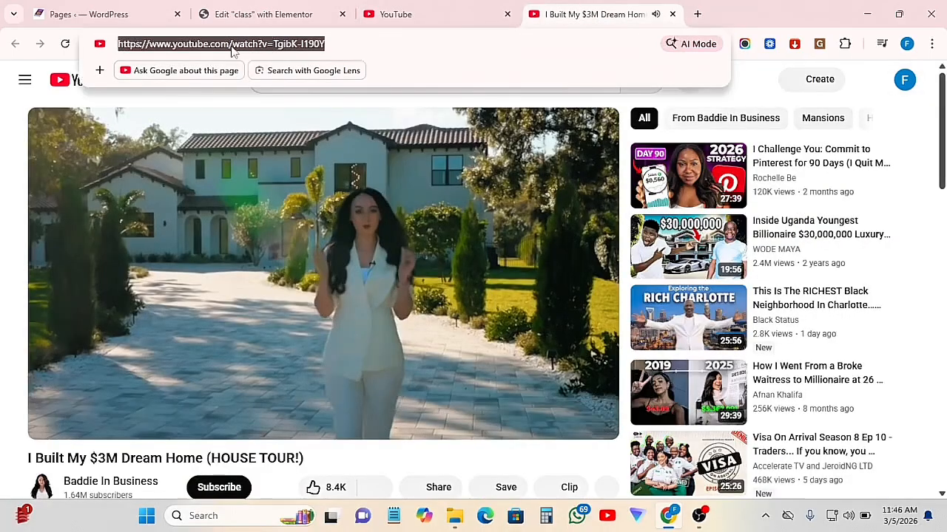
double_click(242, 44)
triple_click(274, 44)
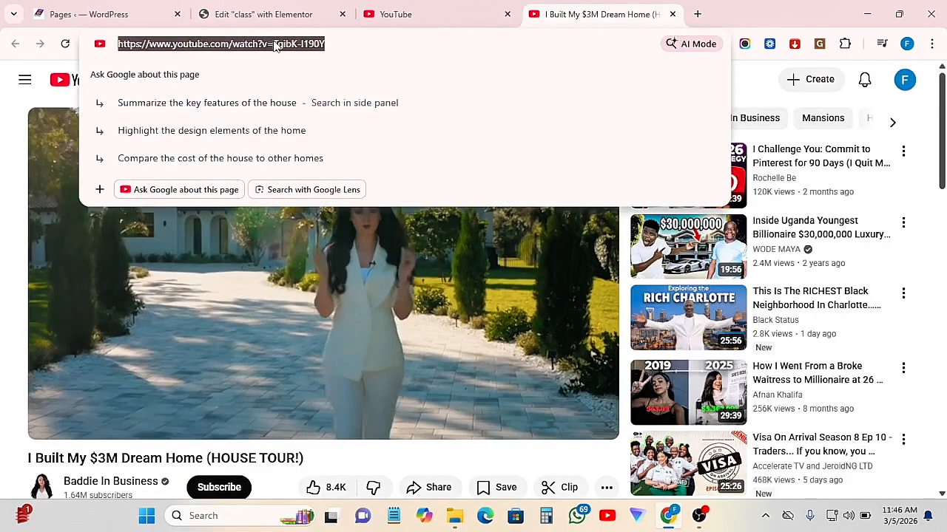
right_click(274, 44)
left_click(318, 172)
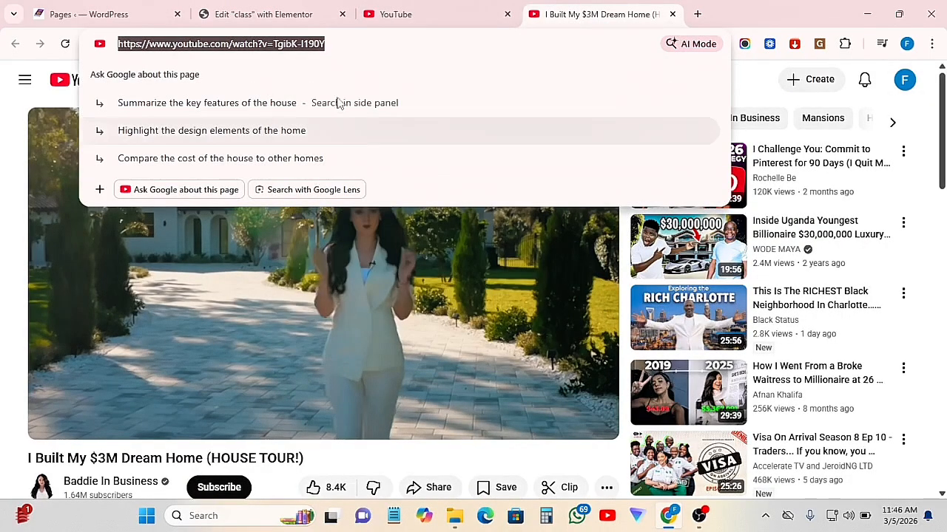
Return to the Elementor editor and replace the section's background video link with the copied YouTube address.
left_click(263, 14)
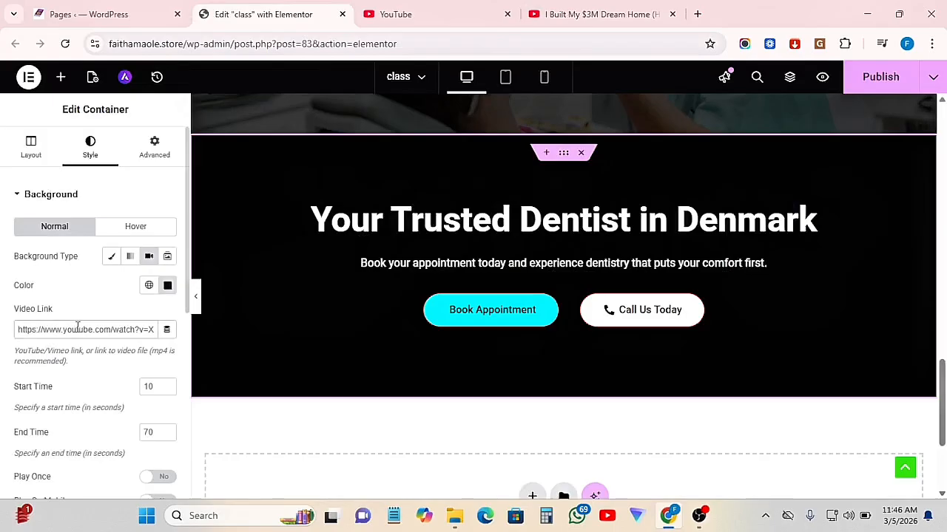
key("ctrl+v")
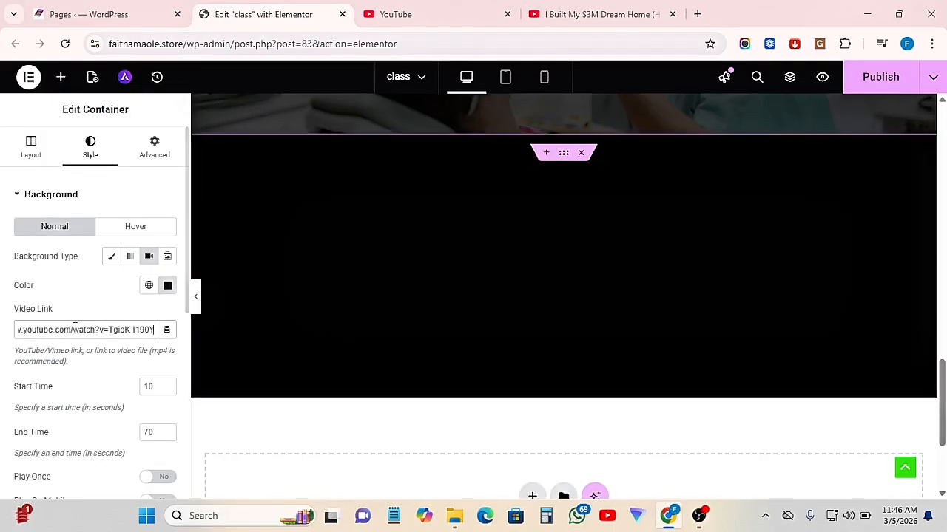
triple_click(67, 327)
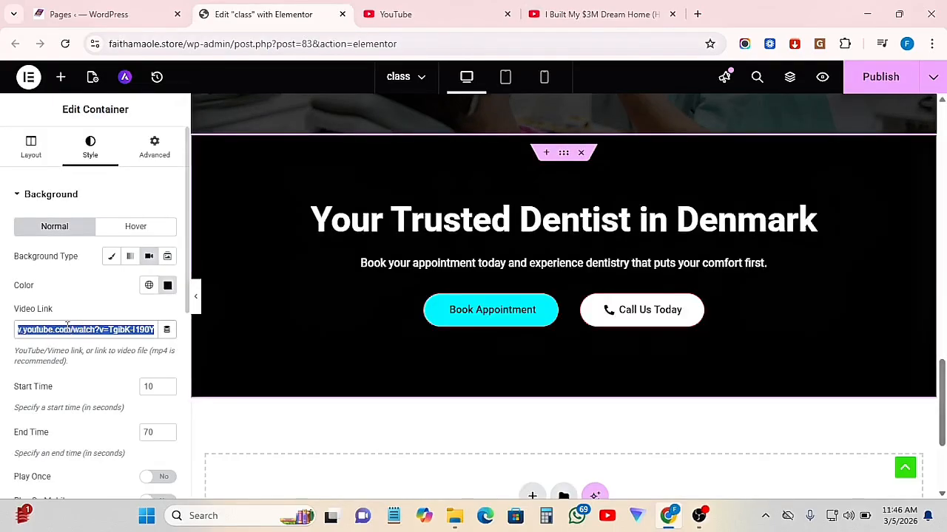
key("ctrl+v")
Open the background video's start time for editing.
scroll(102, 315, "down", 1)
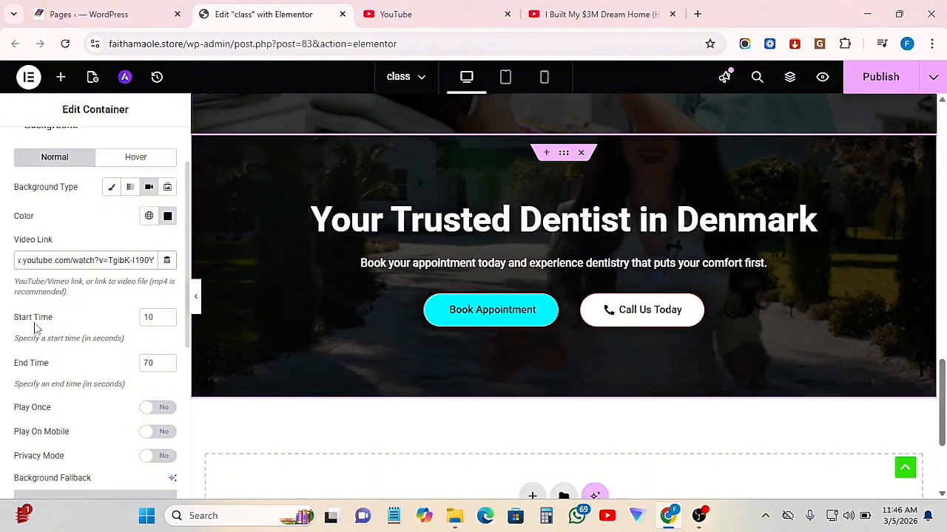
left_click(148, 317)
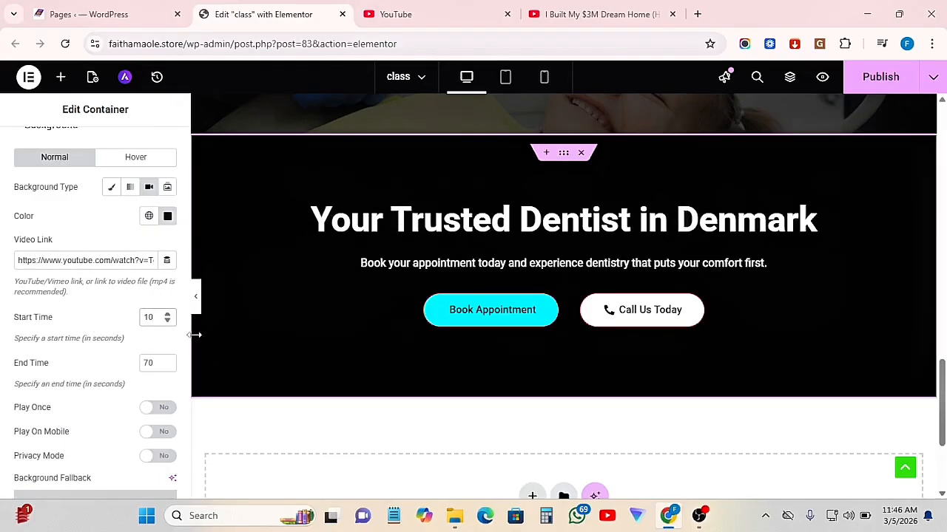
double_click(148, 318)
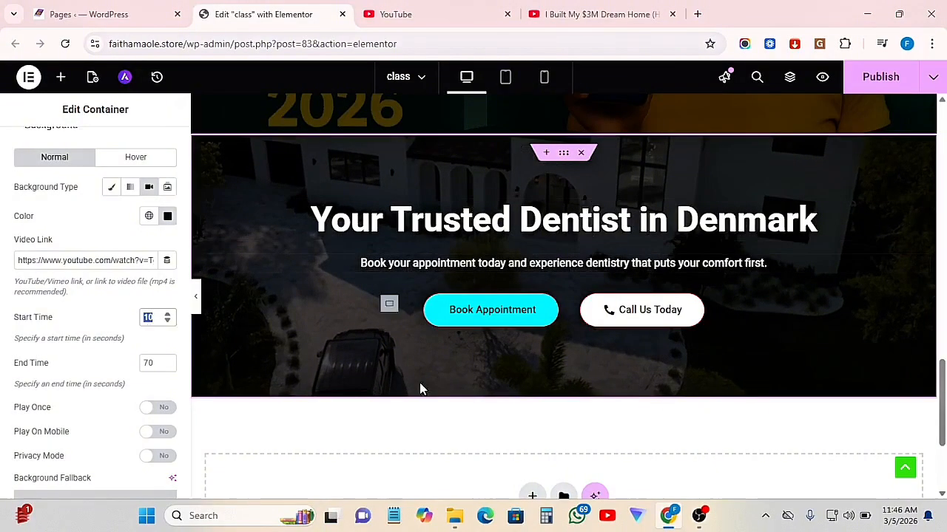
Try the Play On Mobile and Privacy Mode options for the background video, and turn both back off.
scroll(87, 381, "down", 1)
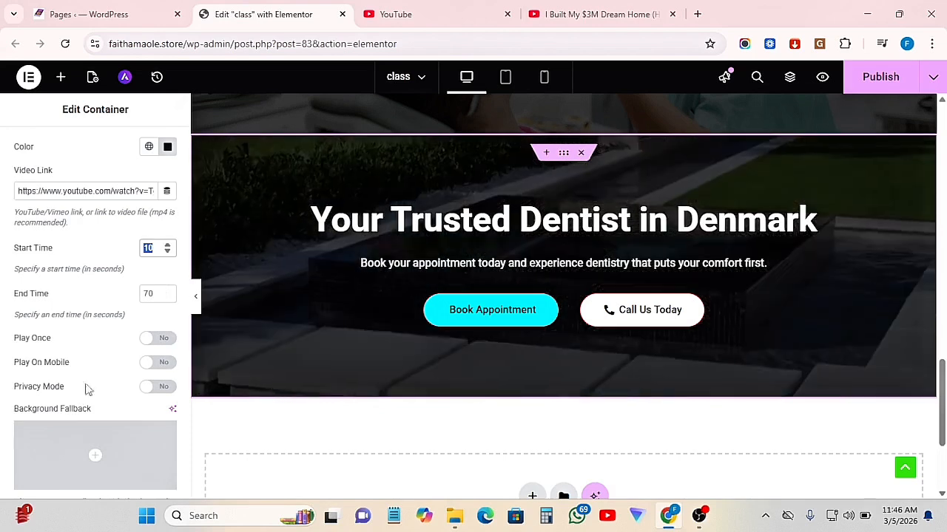
scroll(67, 407, "down", 1)
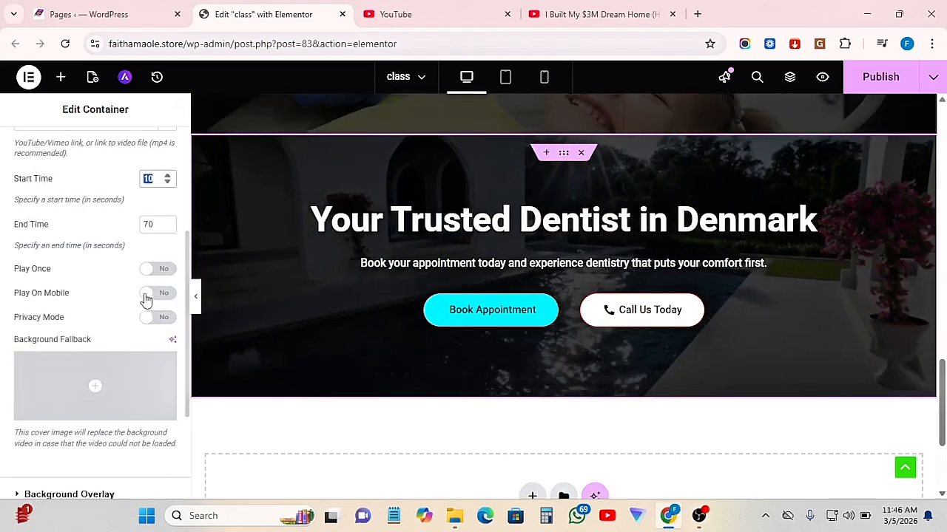
left_click(157, 294)
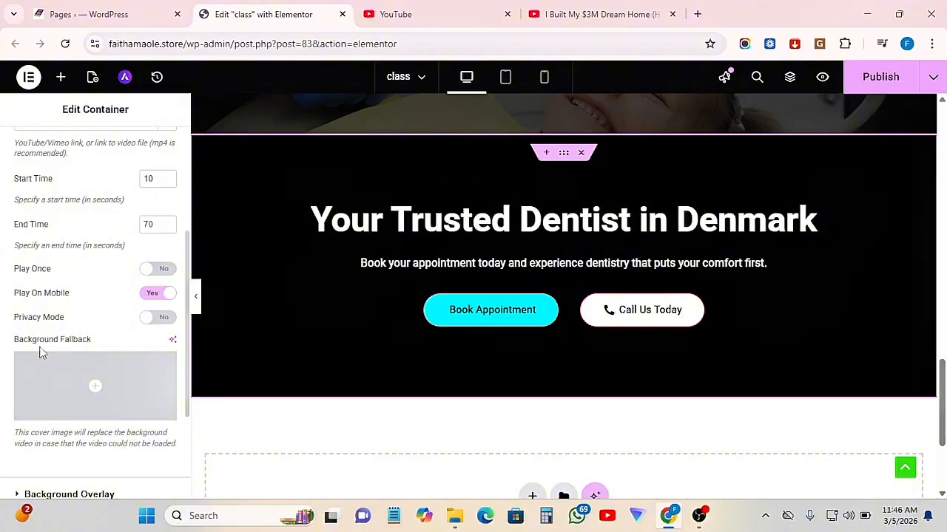
left_click(164, 320)
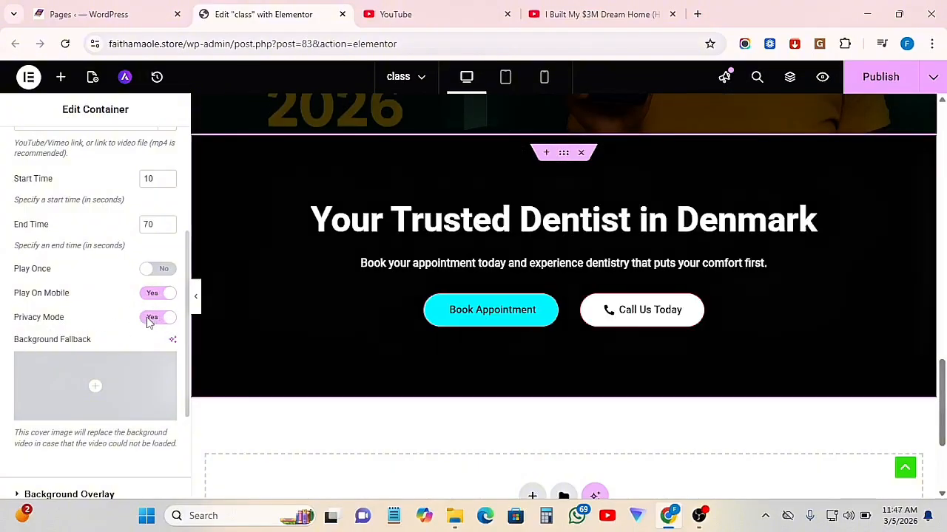
left_click(148, 320)
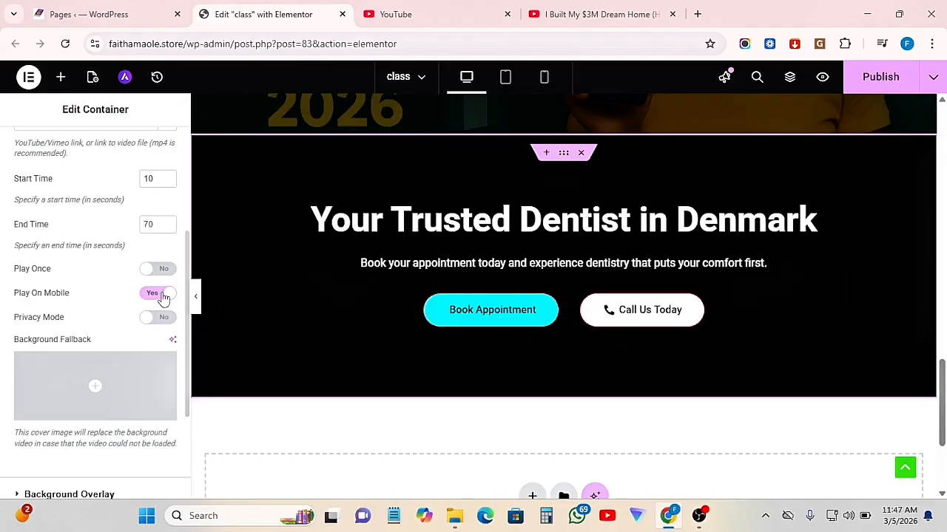
left_click(160, 294)
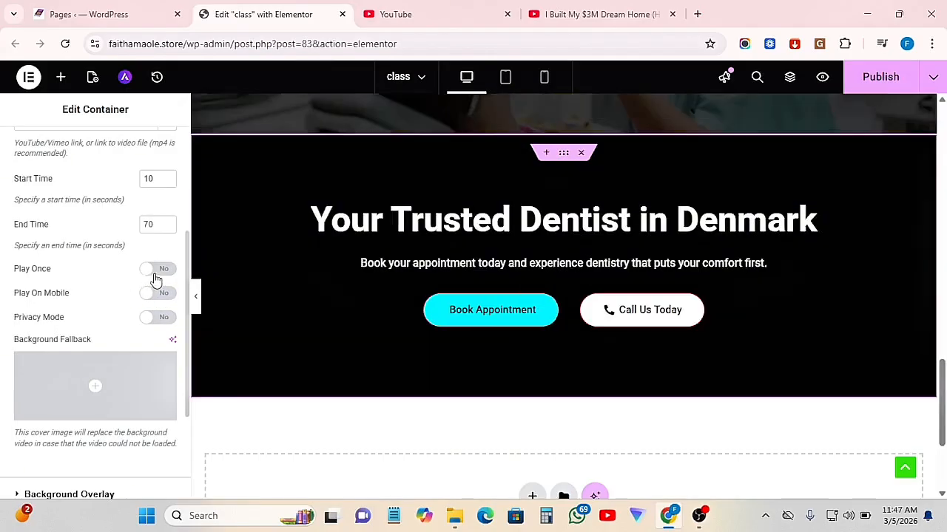
scroll(100, 374, "down", 1)
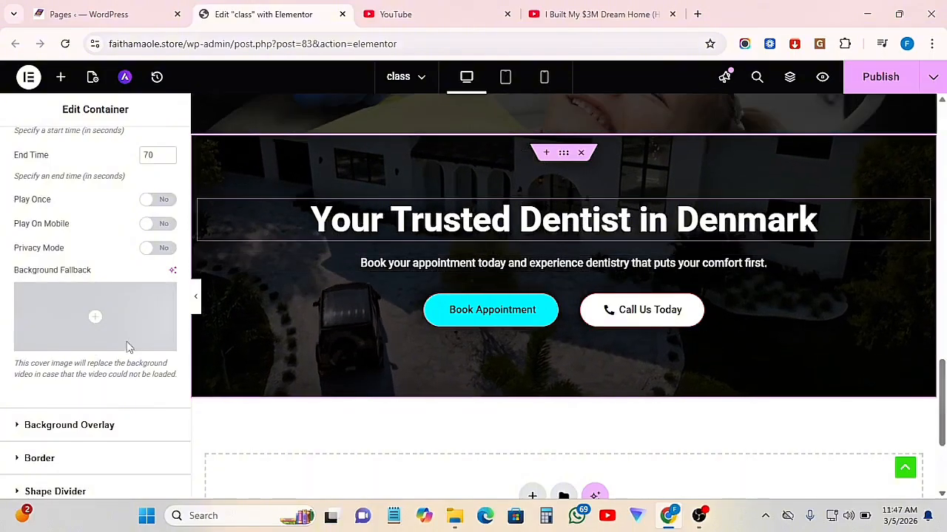
mouse_move(97, 320)
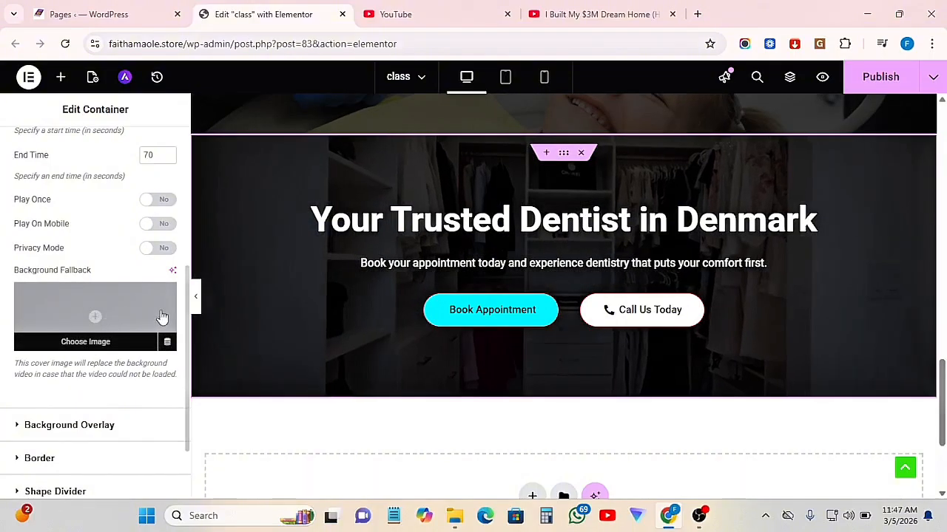
scroll(549, 303, "up", 2)
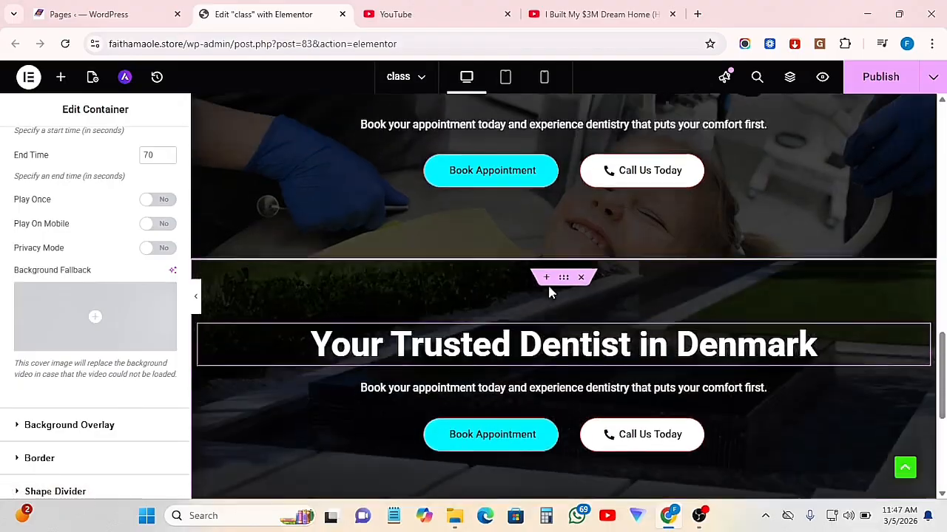
Increase the minimum height of the video-background section to 84 vh.
scroll(589, 292, "down", 2)
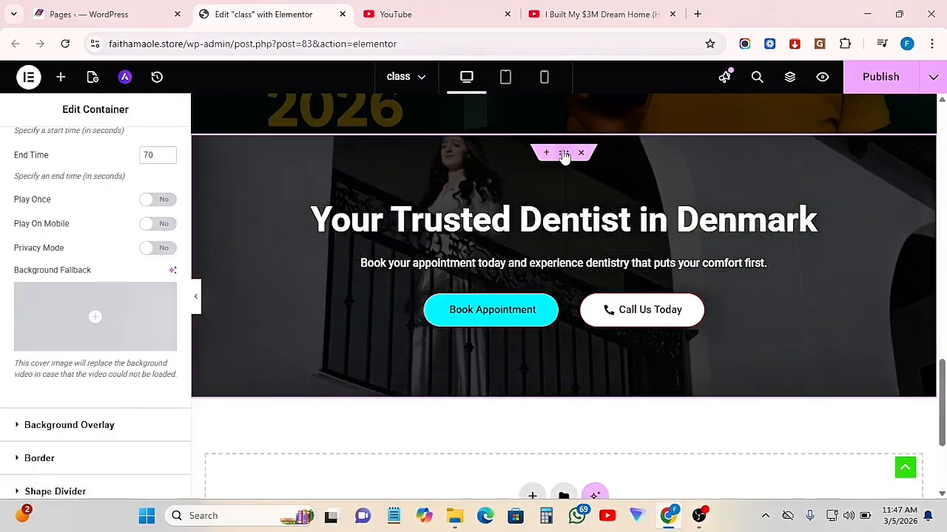
scroll(130, 267, "up", 4)
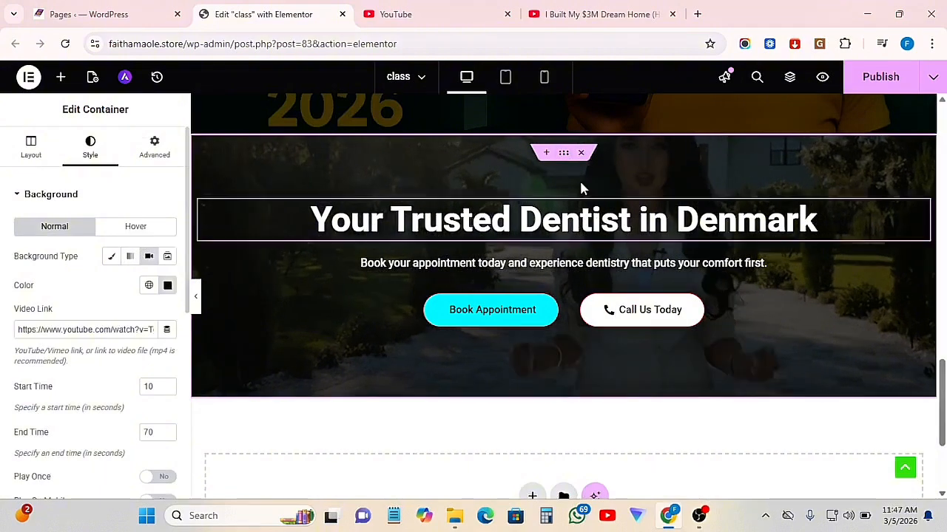
left_click(29, 152)
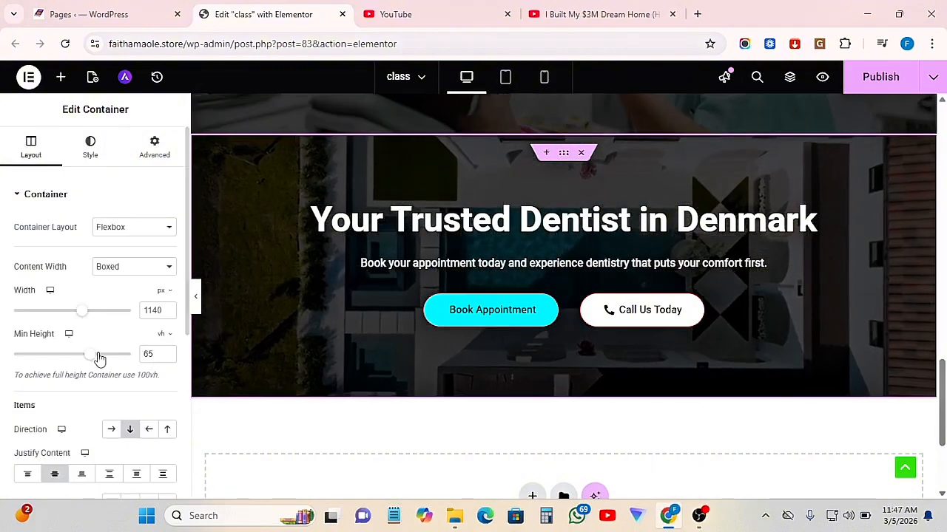
left_click_drag(100, 358, 119, 360)
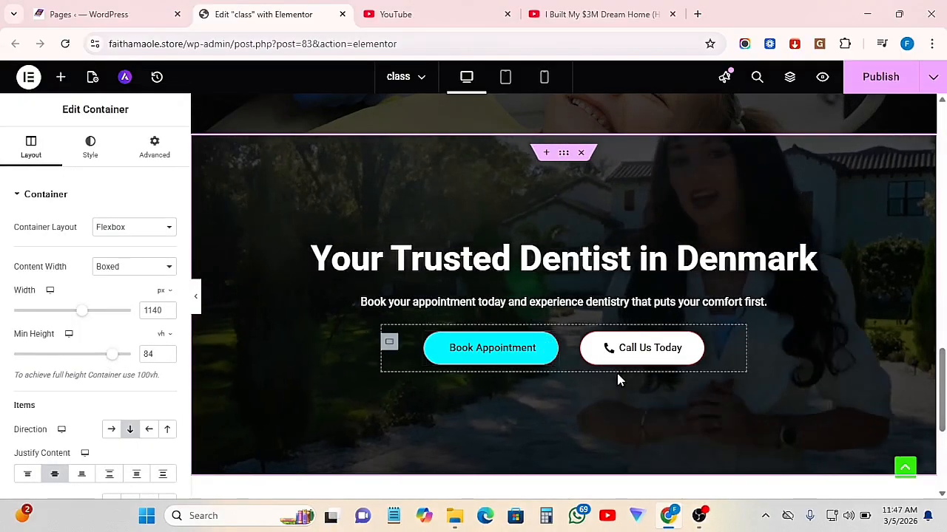
scroll(625, 381, "down", 1)
scroll(626, 380, "up", 1)
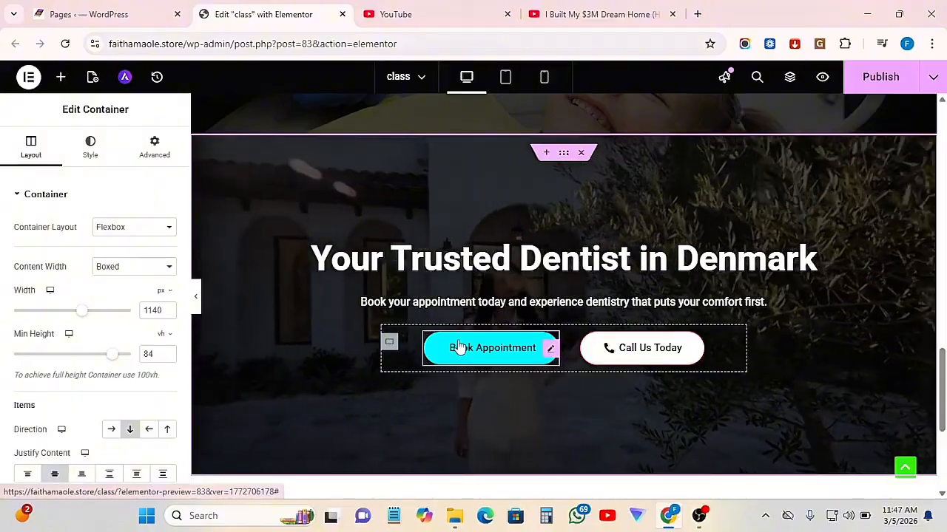
Set the order of the image container in the page's first section to Start, placing it before the heading and buttons.
scroll(627, 367, "up", 2)
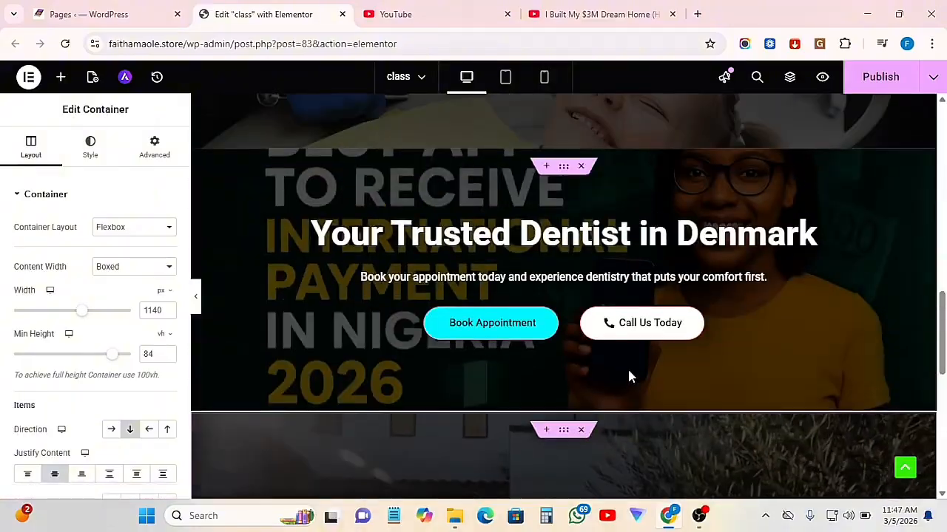
scroll(642, 344, "up", 10)
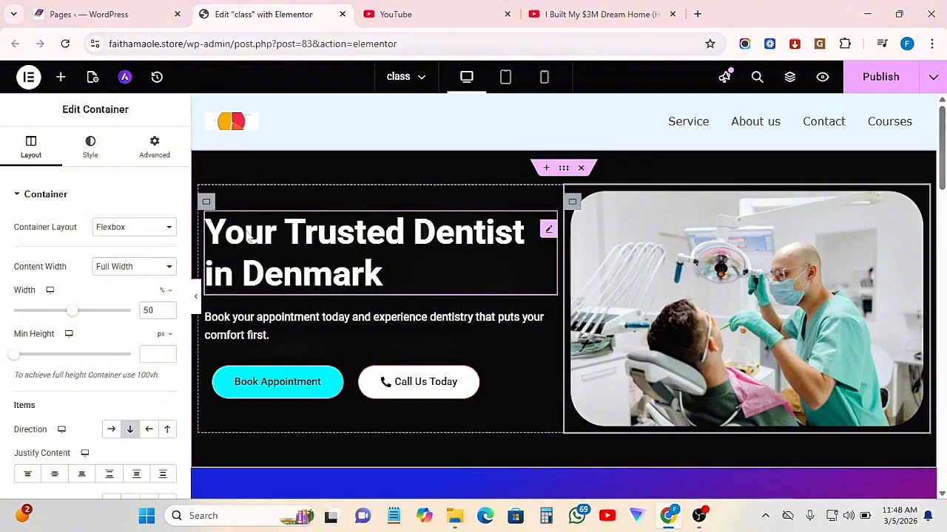
left_click(155, 152)
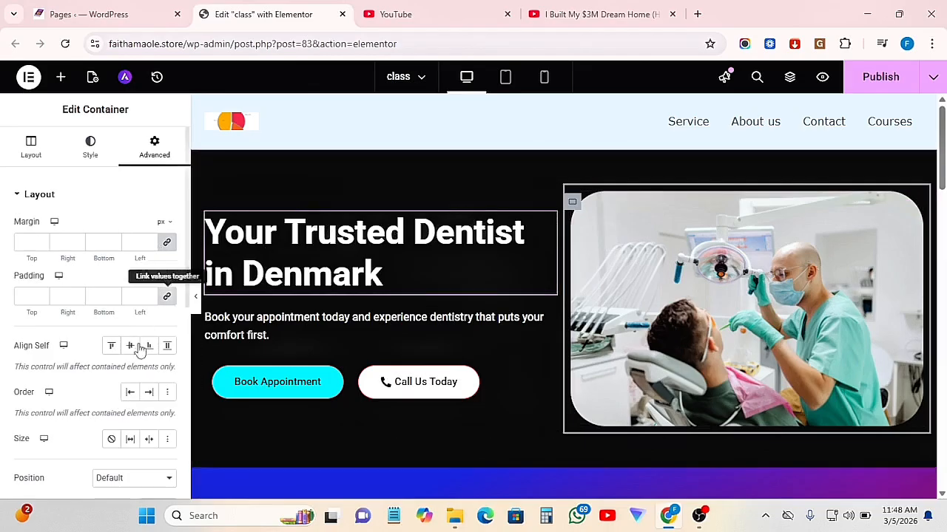
left_click(130, 394)
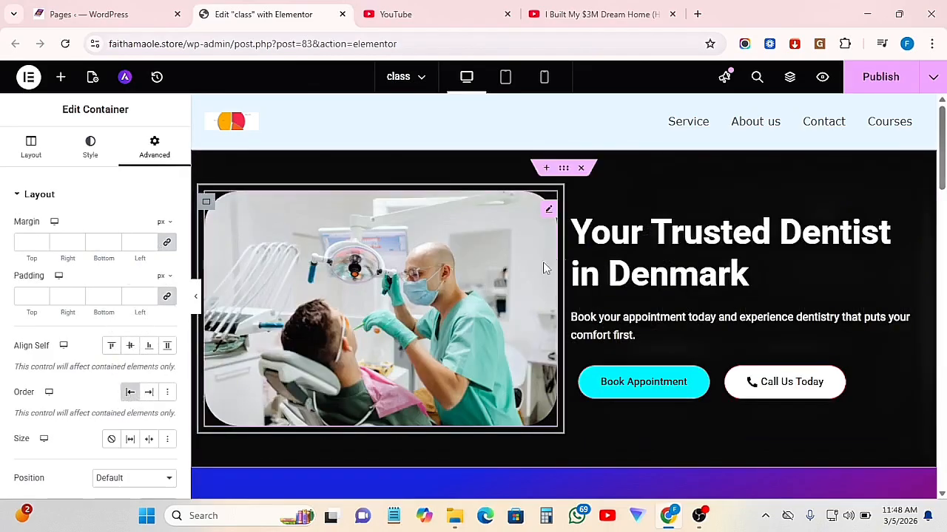
Look through the page's sections from the black section down to the video-background section.
scroll(591, 295, "down", 1)
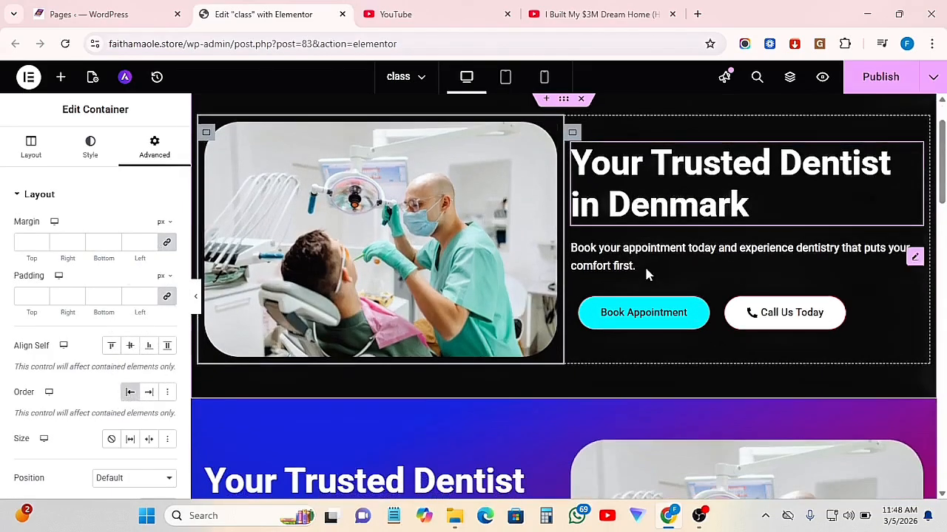
scroll(646, 274, "down", 10)
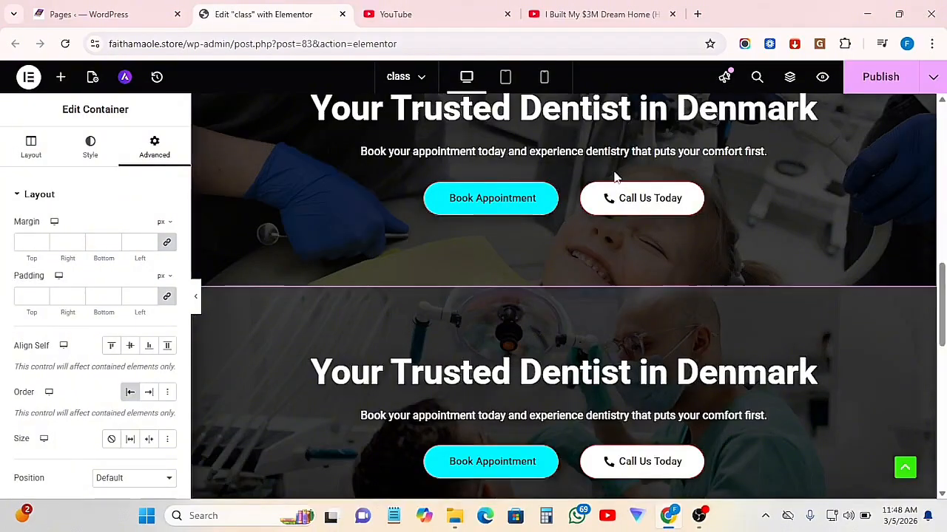
scroll(621, 193, "up", 2)
scroll(573, 330, "up", 4)
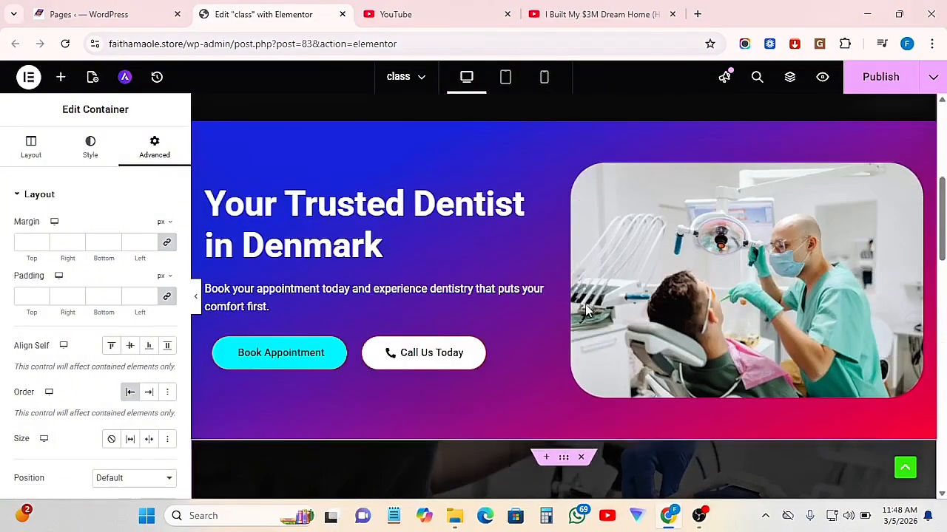
scroll(571, 318, "down", 2)
scroll(573, 325, "down", 4)
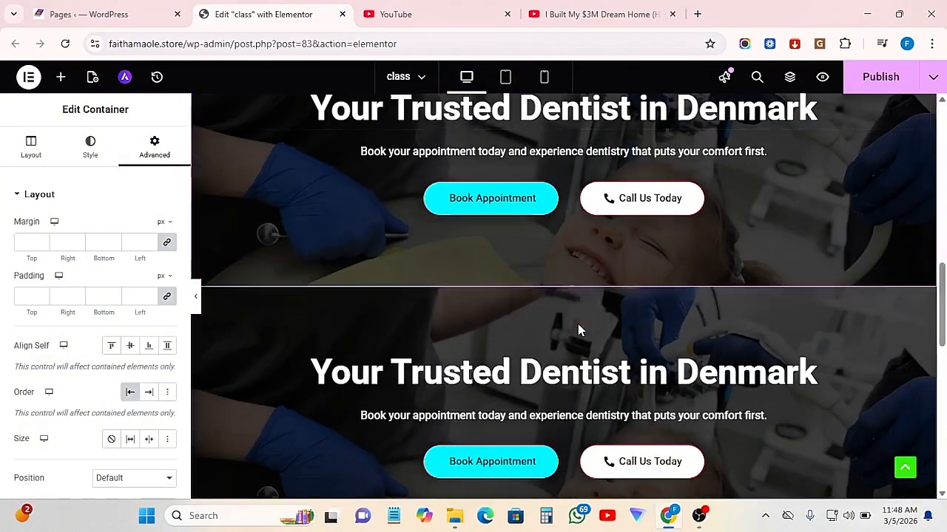
scroll(546, 418, "up", 1)
scroll(550, 421, "down", 2)
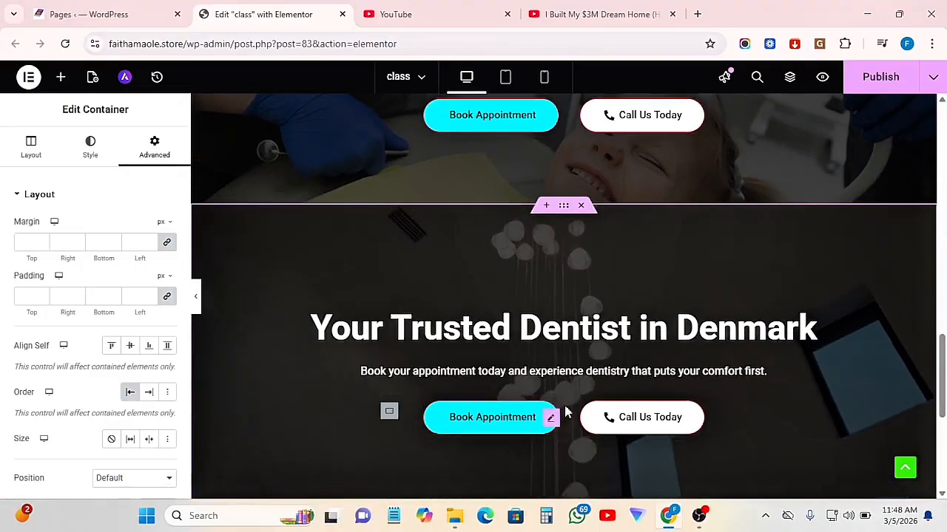
scroll(595, 359, "down", 1)
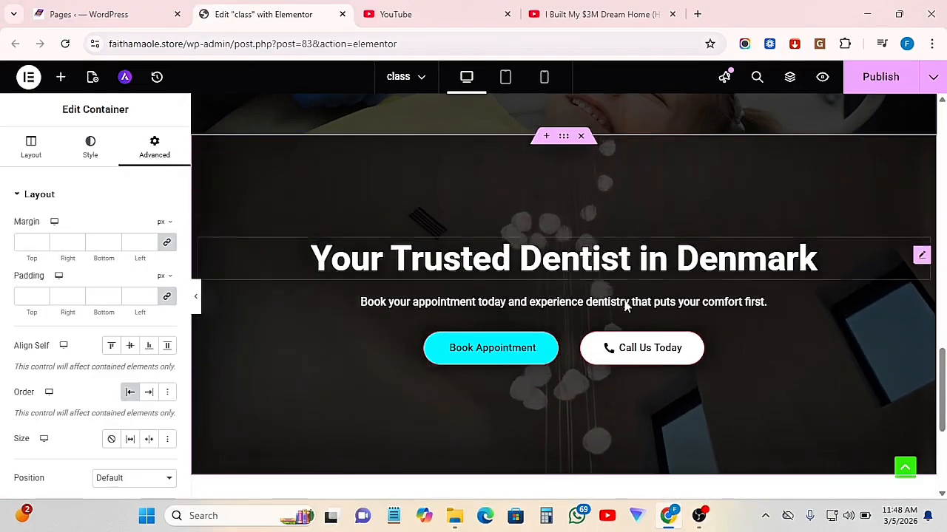
Publish the page, open its preview in a new tab and look through all sections down to the video background.
left_click(875, 72)
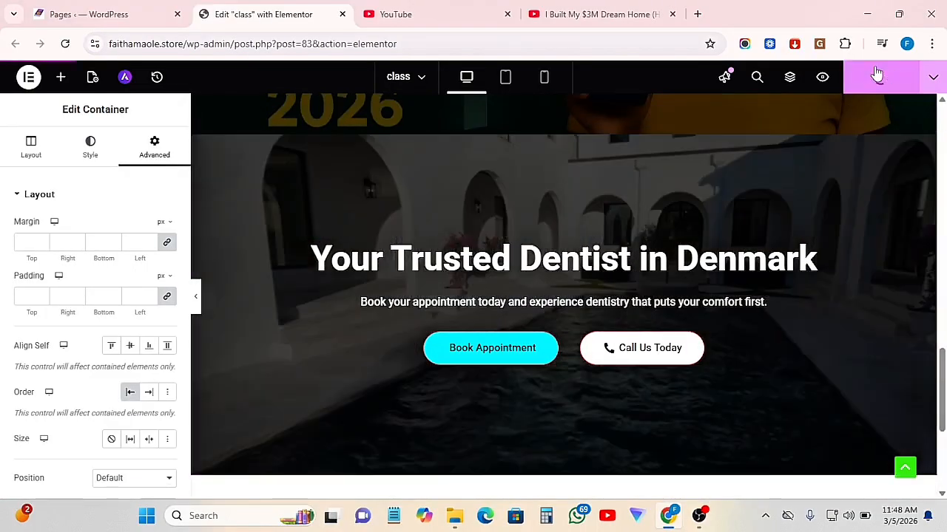
left_click(821, 82)
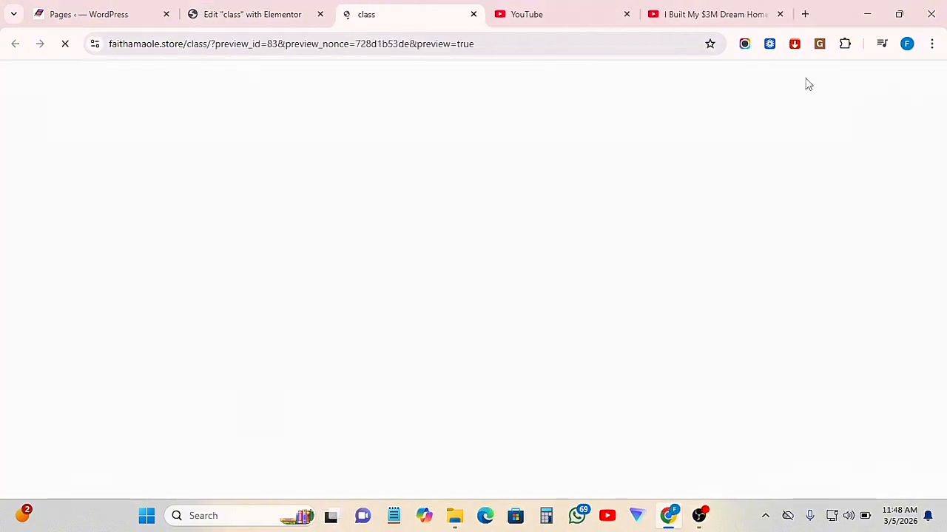
scroll(546, 219, "down", 2)
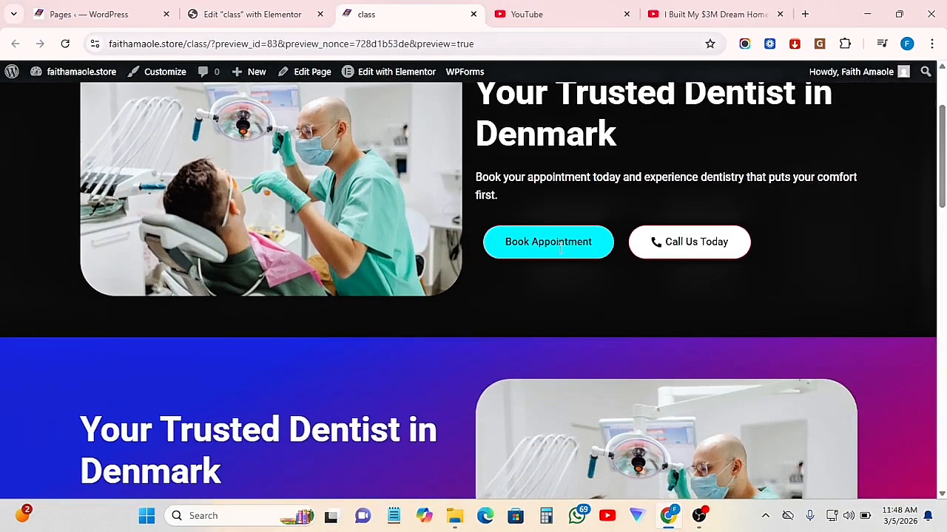
scroll(422, 212, "down", 3)
scroll(402, 300, "down", 2)
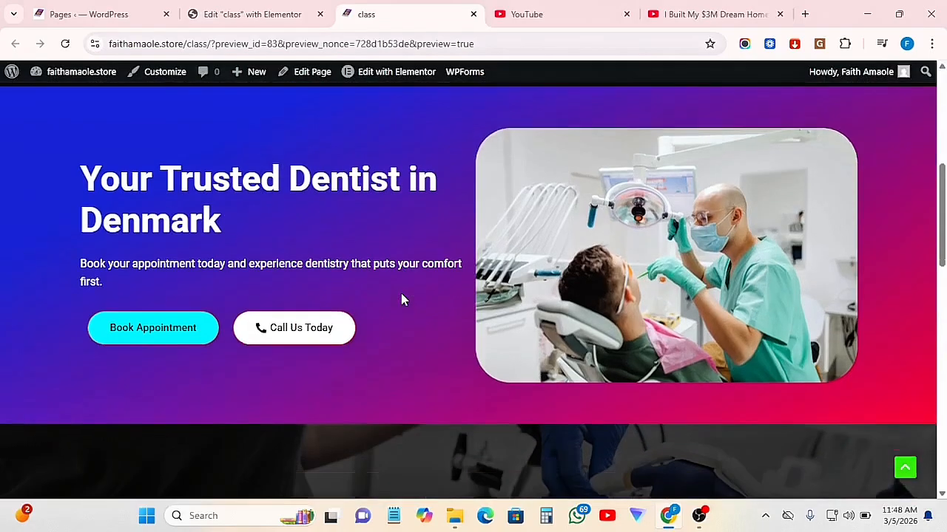
scroll(418, 294, "down", 8)
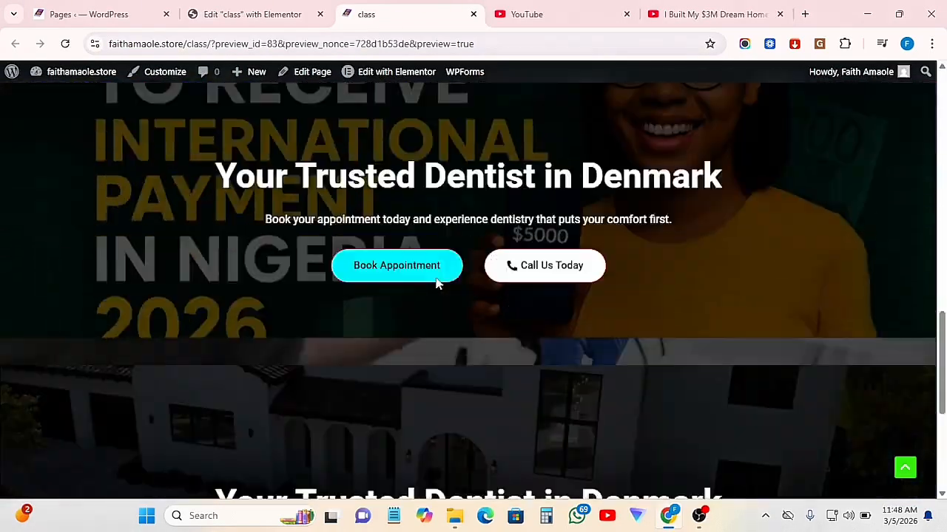
scroll(454, 290, "down", 4)
scroll(461, 294, "up", 1)
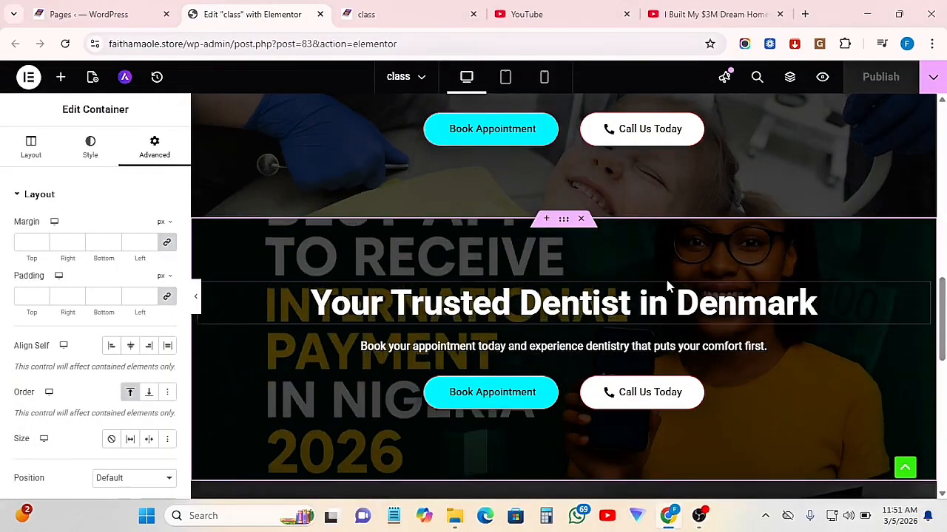
Back in the Elementor editor, switch the page to tablet view and check the sections down to the first image-background section.
scroll(667, 296, "down", 2)
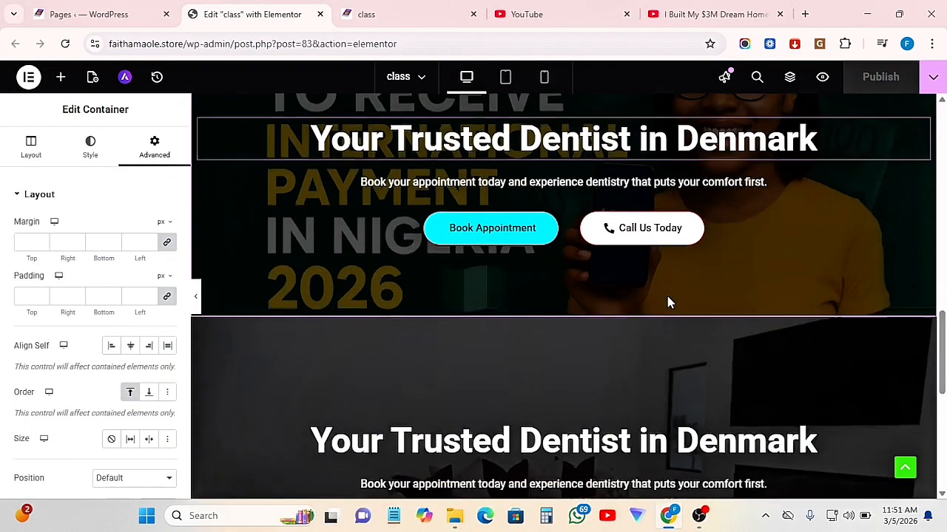
scroll(668, 300, "down", 2)
scroll(669, 307, "down", 1)
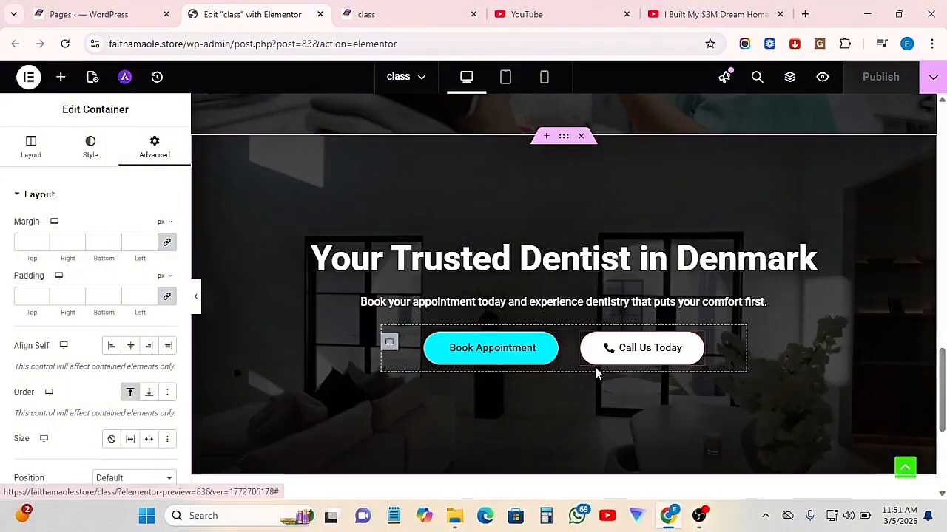
scroll(559, 271, "up", 3)
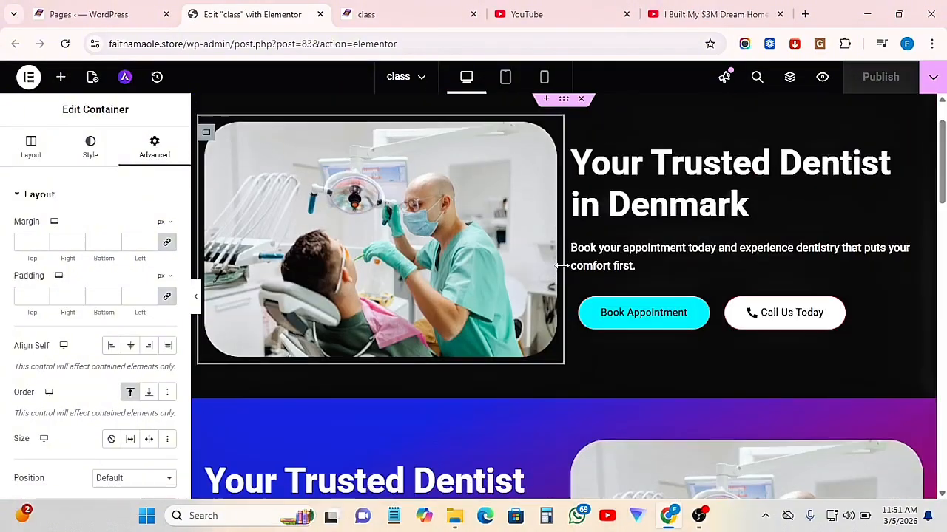
left_click(505, 79)
scroll(567, 342, "down", 6)
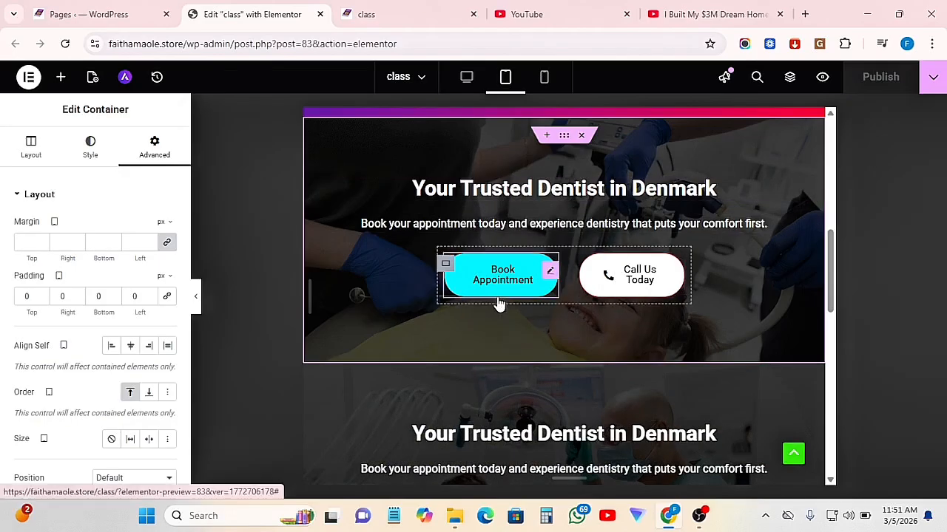
Change the tablet width unit of the image-background section's button container to percent and set the width to 87%.
left_click(445, 267)
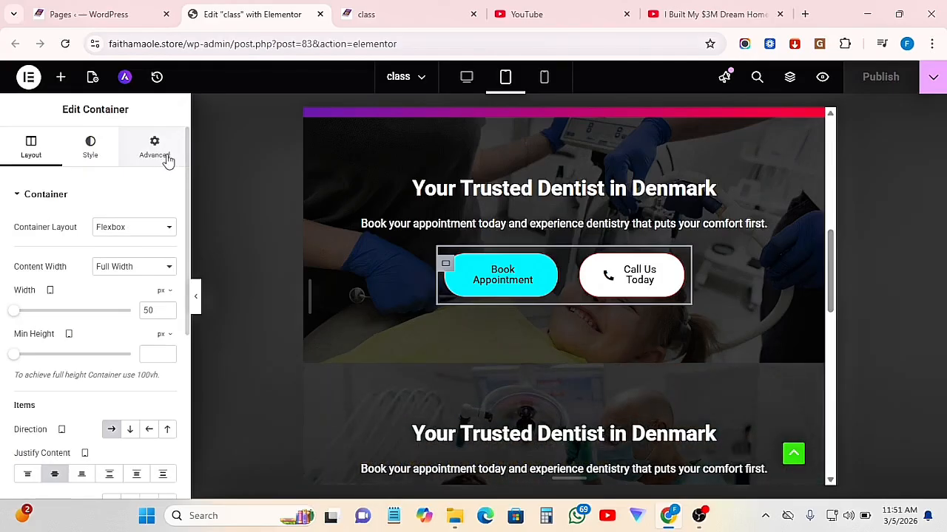
left_click(153, 156)
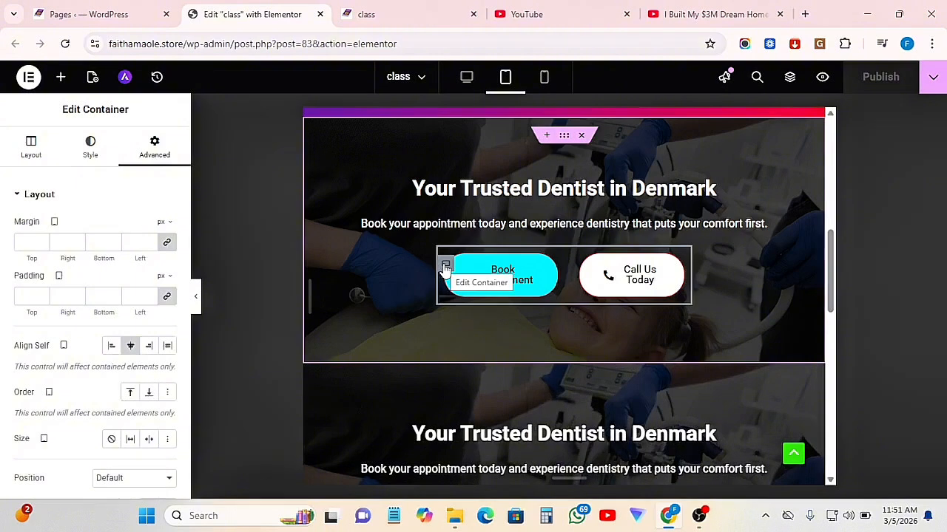
left_click(31, 156)
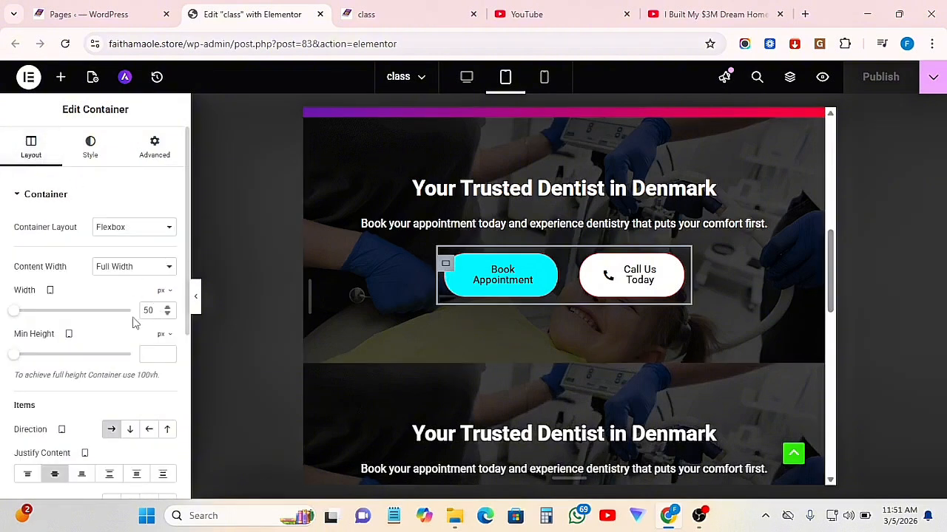
left_click_drag(11, 317, 70, 310)
mouse_move(166, 294)
left_click(162, 311)
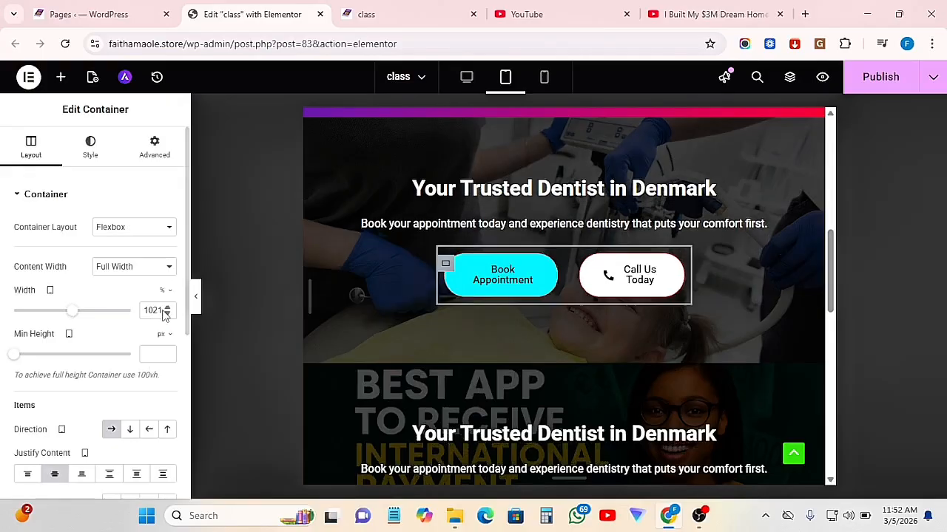
left_click(67, 317)
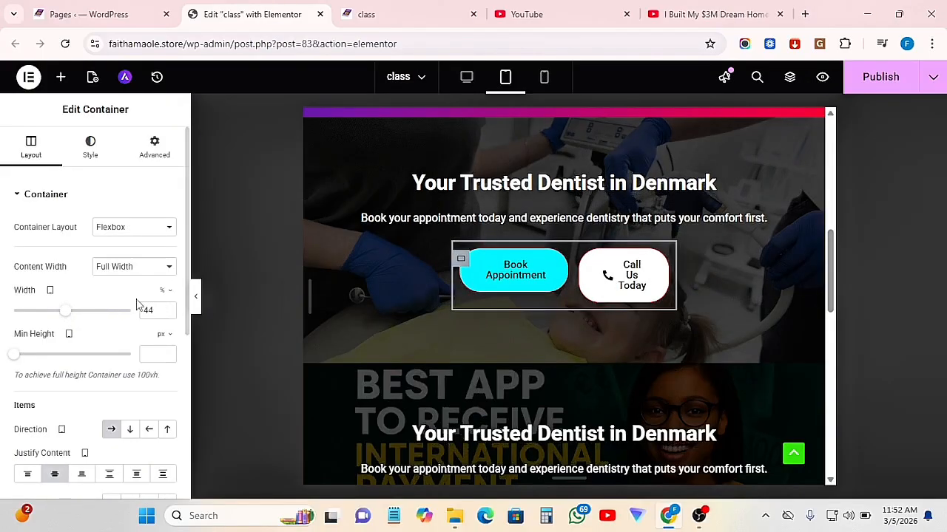
left_click_drag(67, 317, 128, 317)
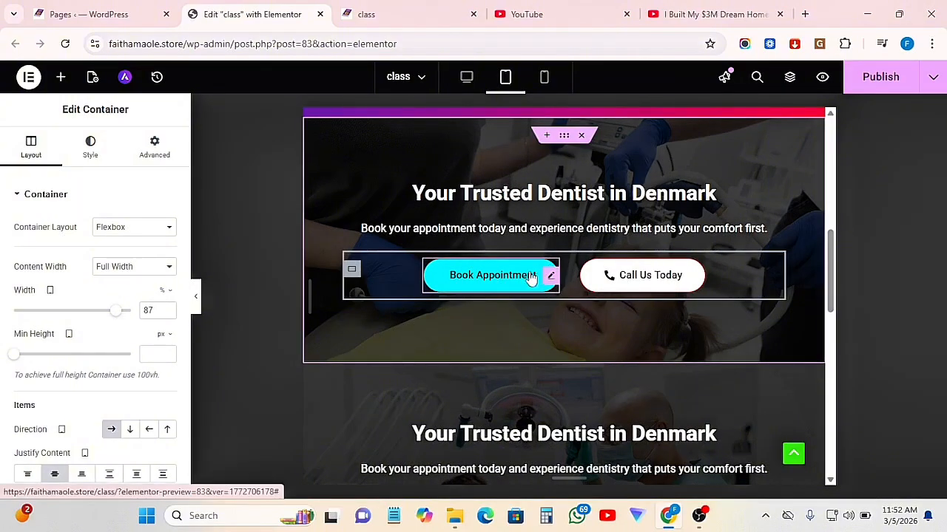
Copy the image-background section's button container and paste its style onto the button container of the slideshow-background section.
scroll(566, 289, "down", 3)
scroll(399, 186, "up", 1)
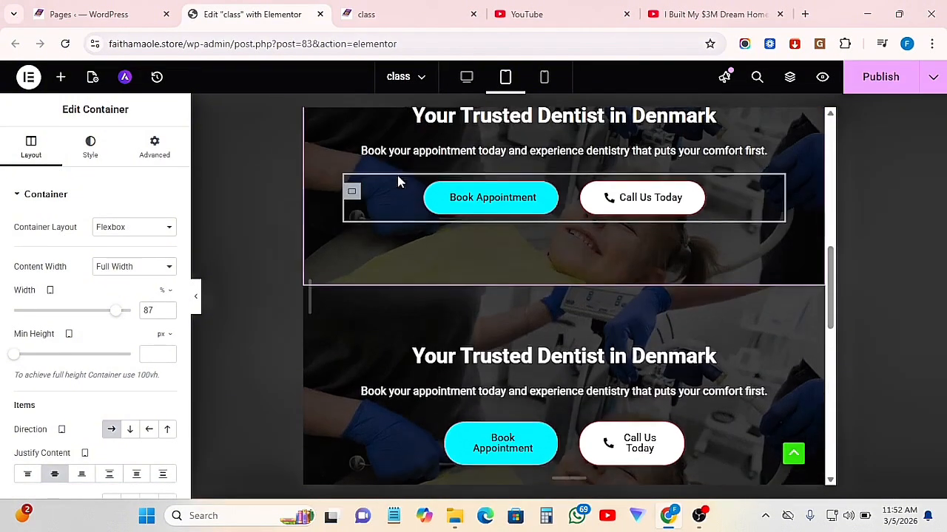
right_click(355, 208)
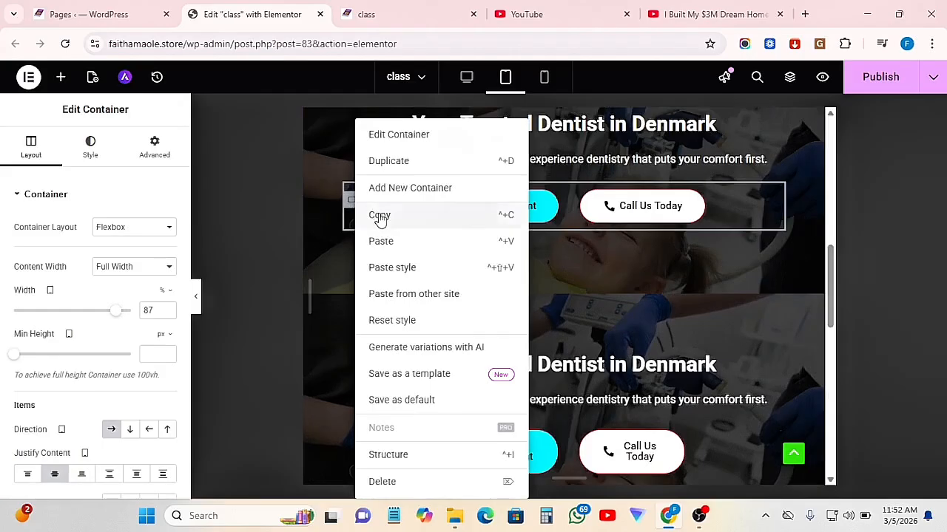
left_click(380, 220)
scroll(425, 313, "up", 2)
scroll(388, 255, "down", 2)
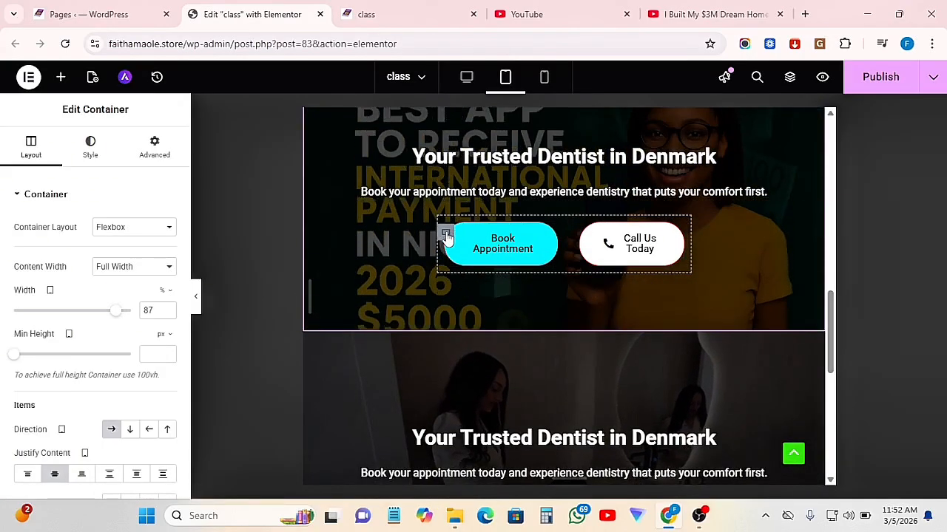
left_click(446, 235)
right_click(445, 235)
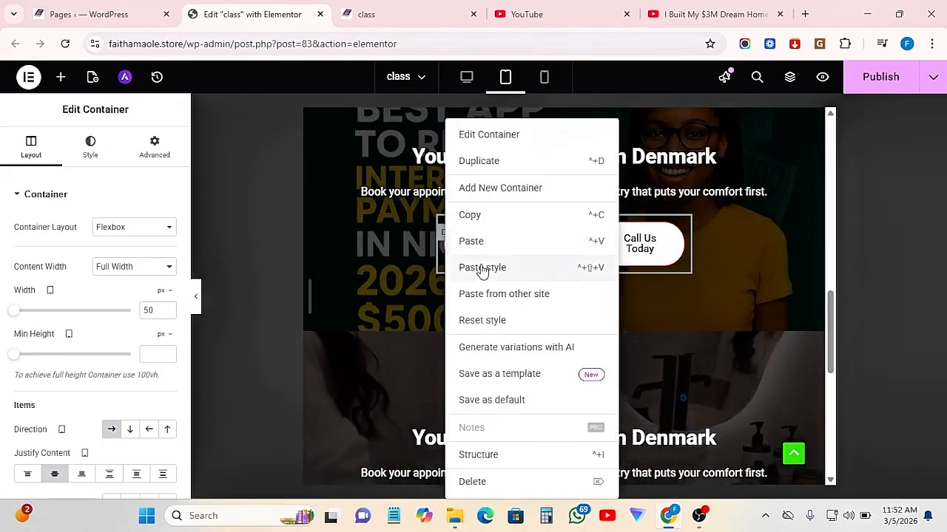
left_click(482, 269)
Paste the copied container style onto the button container of the video-background section.
scroll(511, 341, "down", 3)
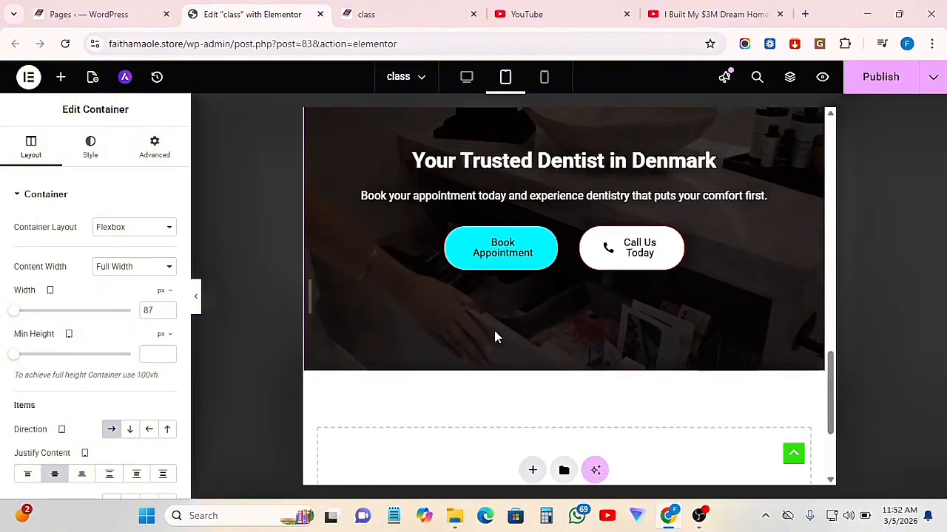
right_click(448, 242)
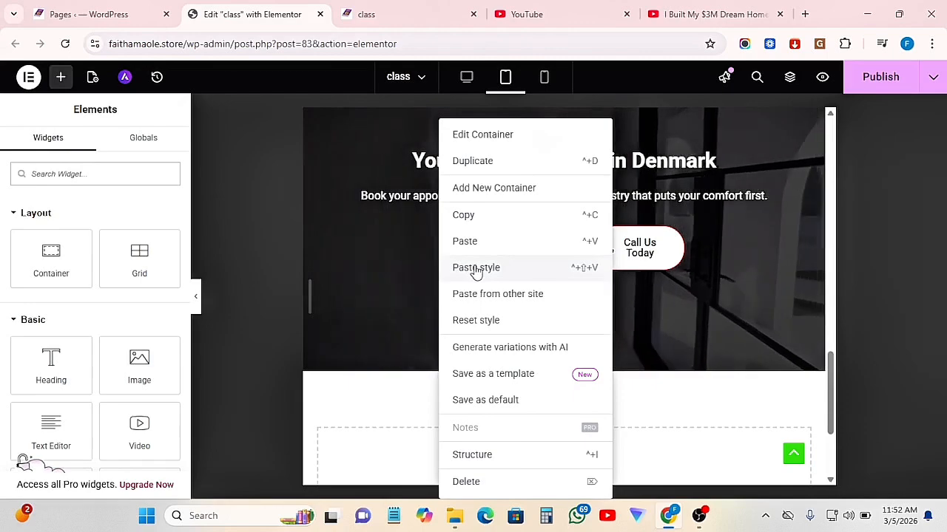
left_click(476, 268)
Review the page's sections in tablet view from the black section down, checking the button layout in each.
scroll(466, 315, "down", 3)
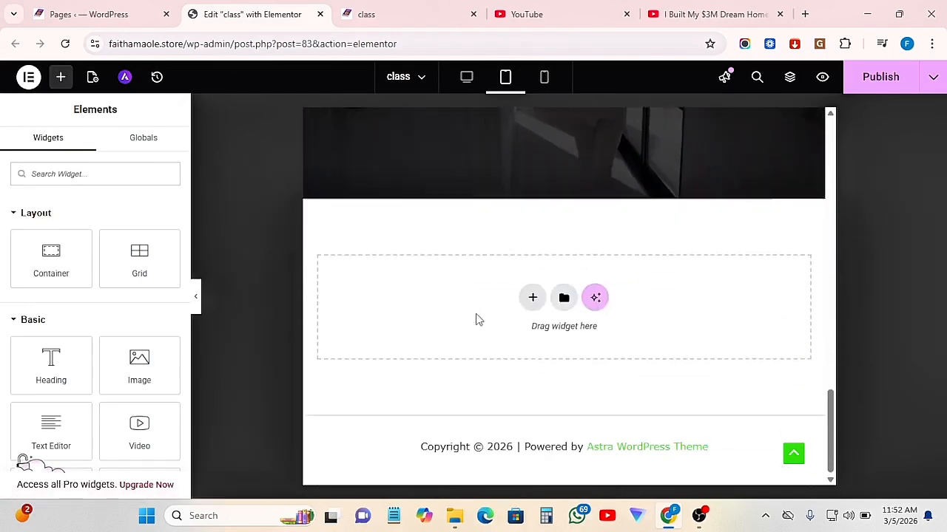
scroll(477, 318, "up", 15)
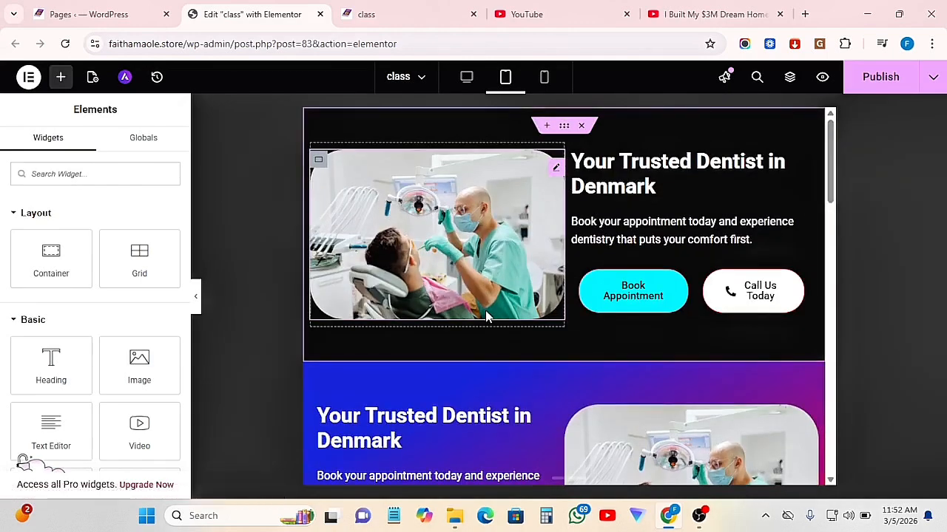
scroll(556, 373, "down", 1)
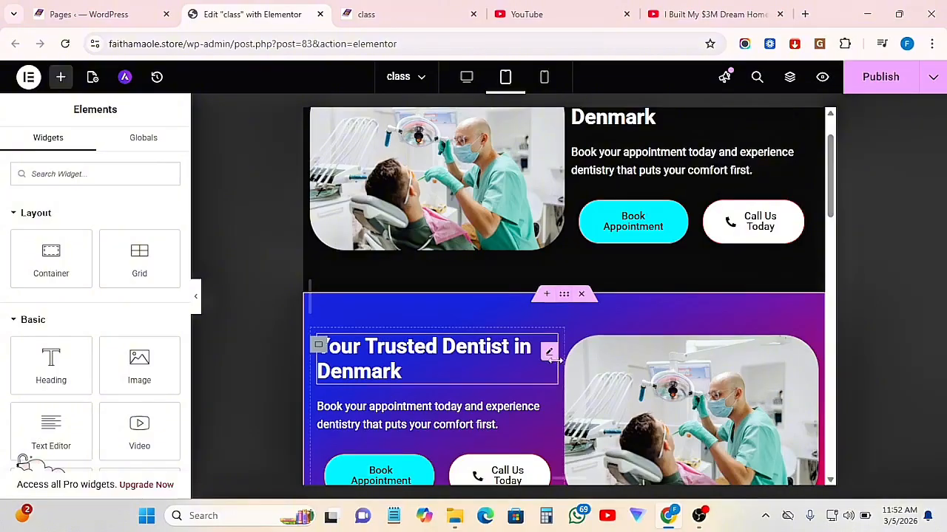
scroll(690, 273, "down", 5)
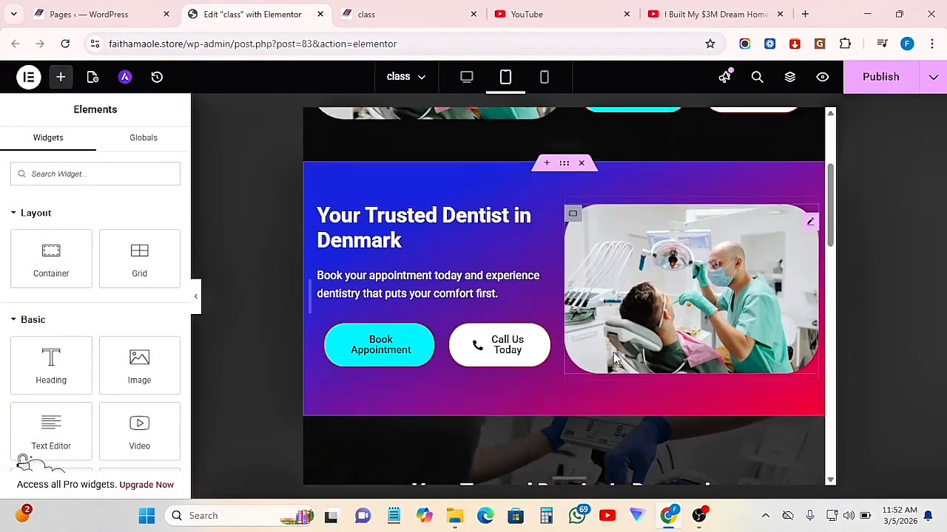
scroll(614, 358, "down", 3)
scroll(526, 237, "up", 2)
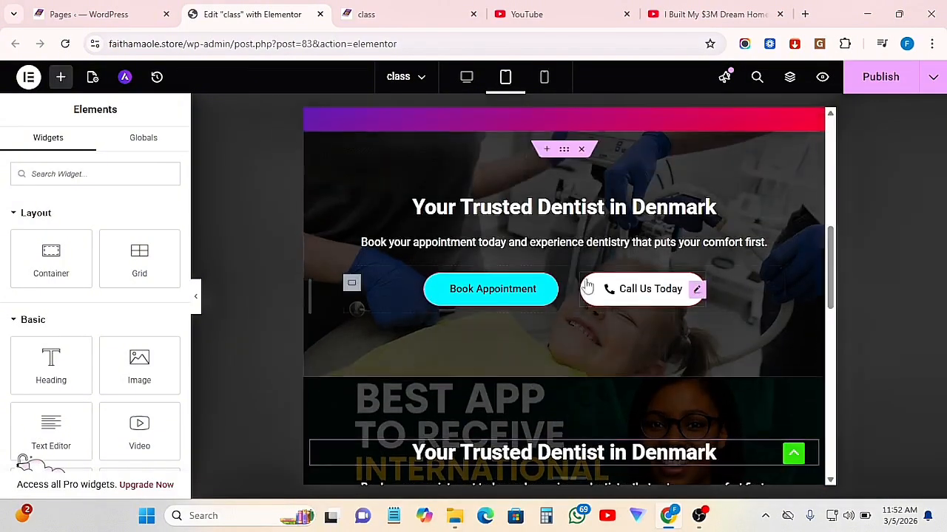
scroll(525, 237, "down", 2)
scroll(610, 342, "down", 1)
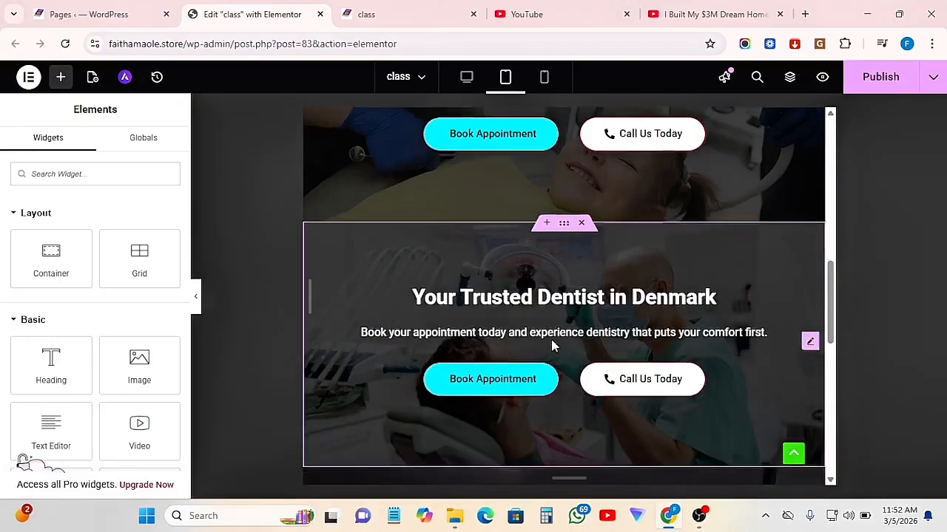
scroll(557, 345, "up", 7)
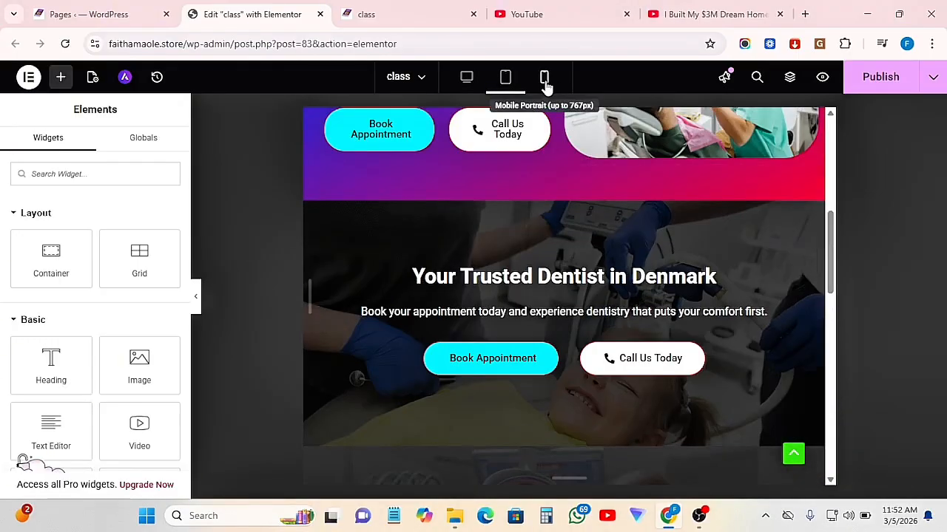
Switch the page to mobile view and check the gradient, image-background and slideshow sections.
left_click(545, 80)
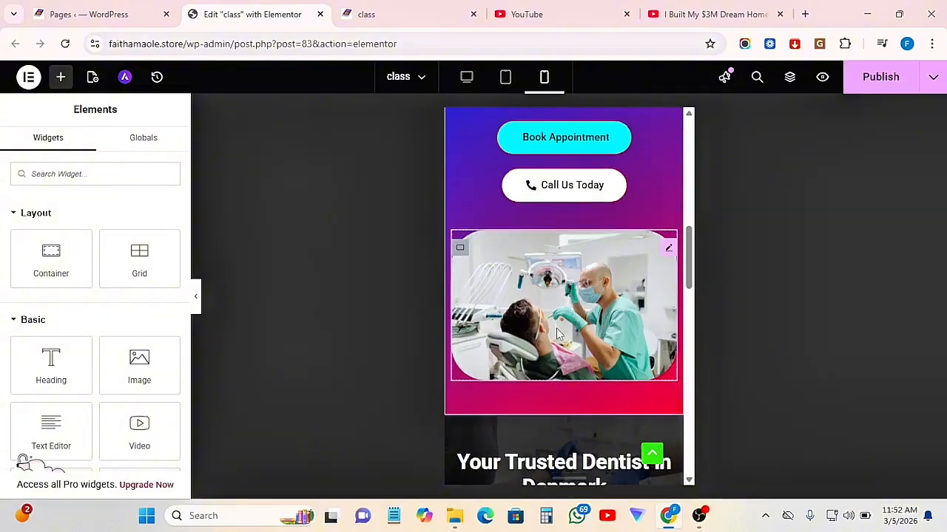
scroll(556, 328, "down", 4)
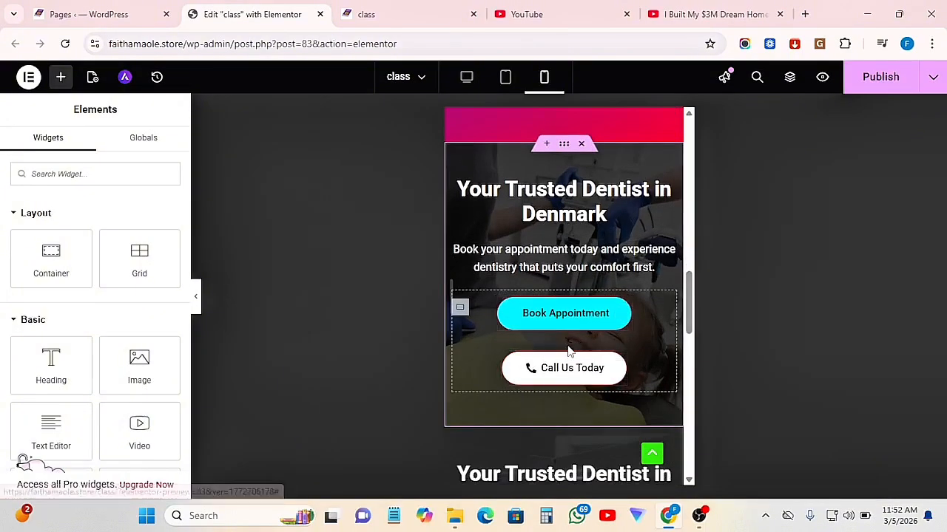
scroll(567, 353, "down", 1)
scroll(564, 350, "up", 1)
scroll(562, 362, "down", 2)
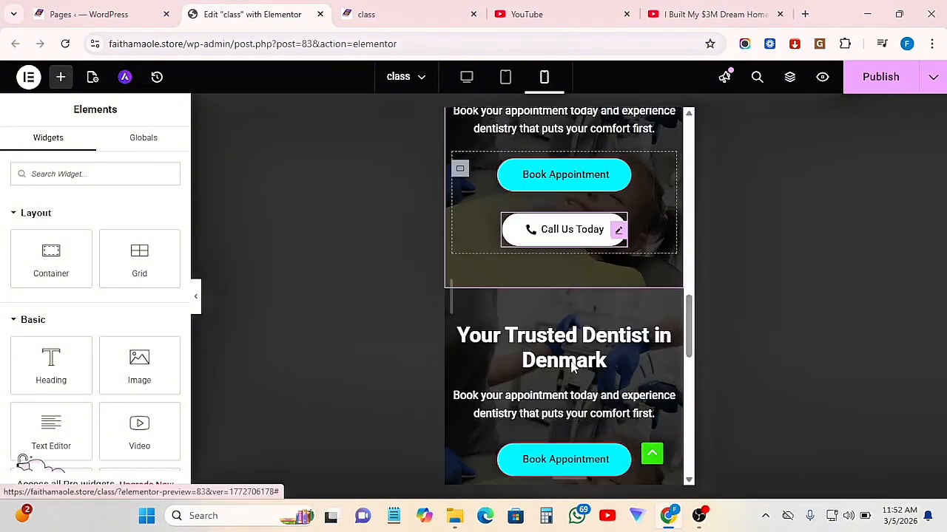
scroll(560, 363, "up", 2)
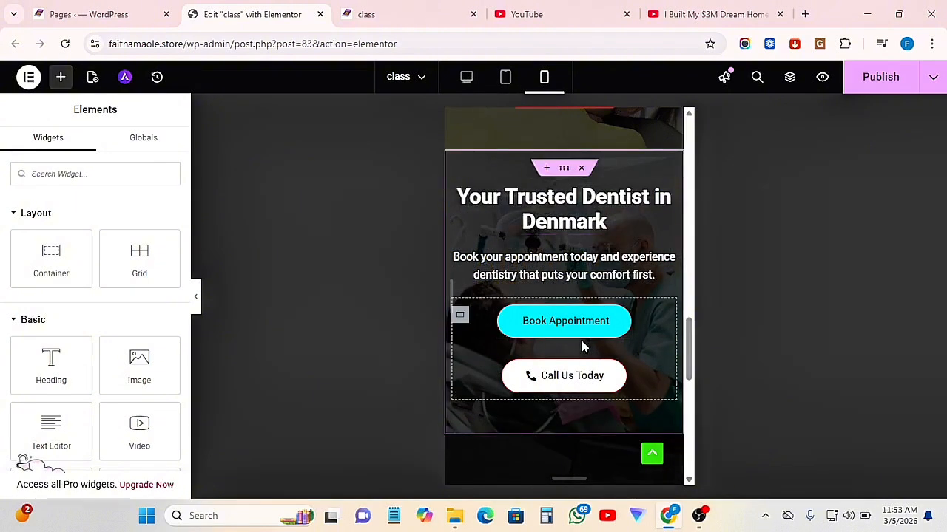
scroll(567, 325, "down", 2)
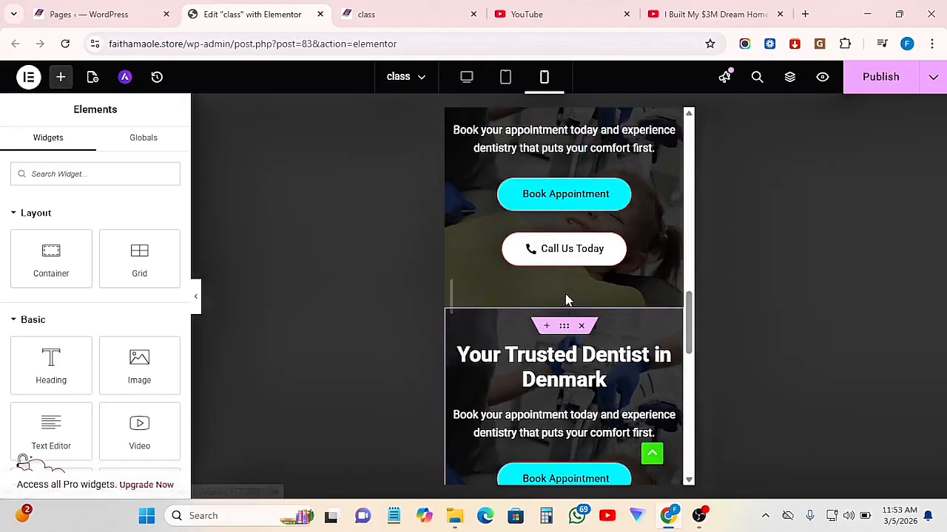
scroll(568, 300, "up", 5)
scroll(567, 299, "up", 2)
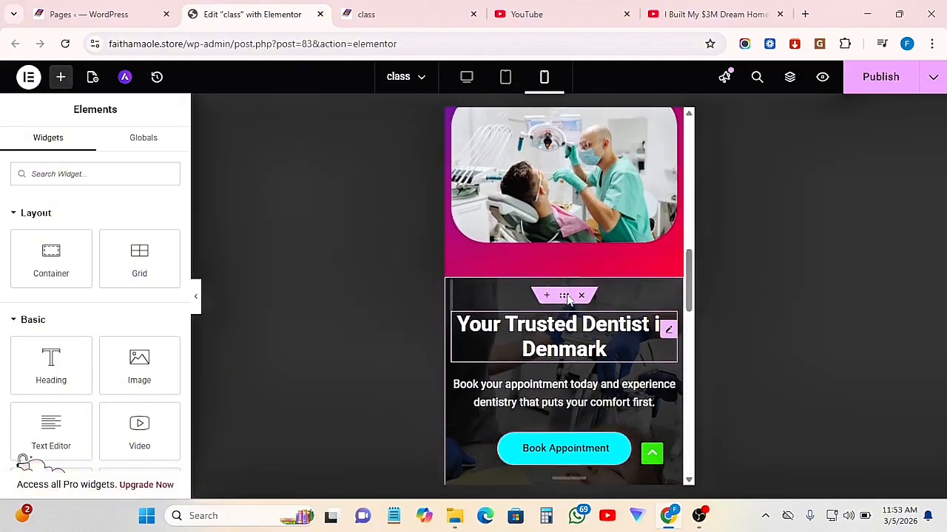
scroll(574, 289, "up", 2)
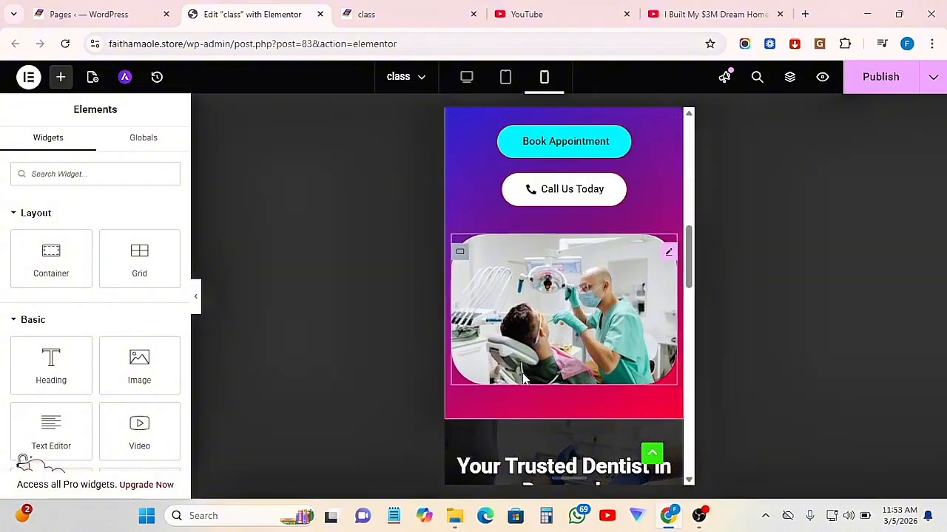
Set the mobile top margin of the black section's text container to 20 px.
scroll(621, 317, "up", 9)
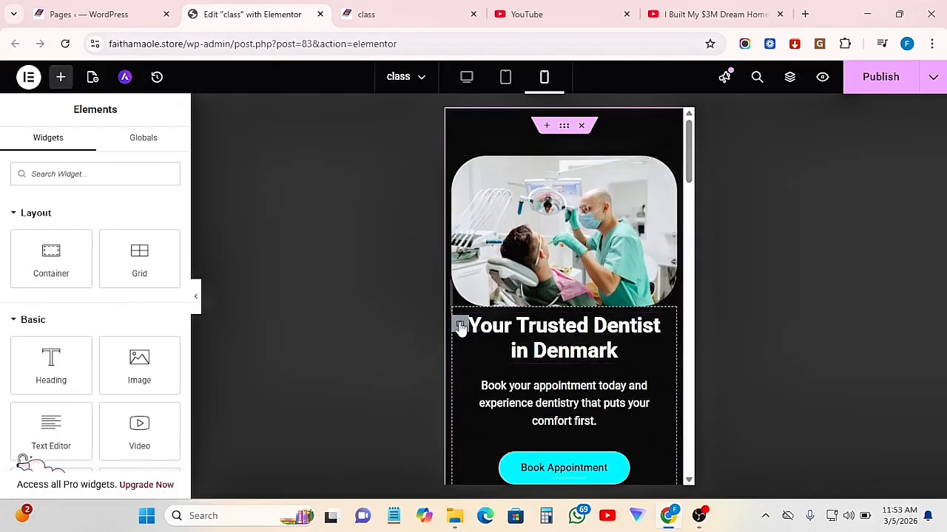
left_click(460, 327)
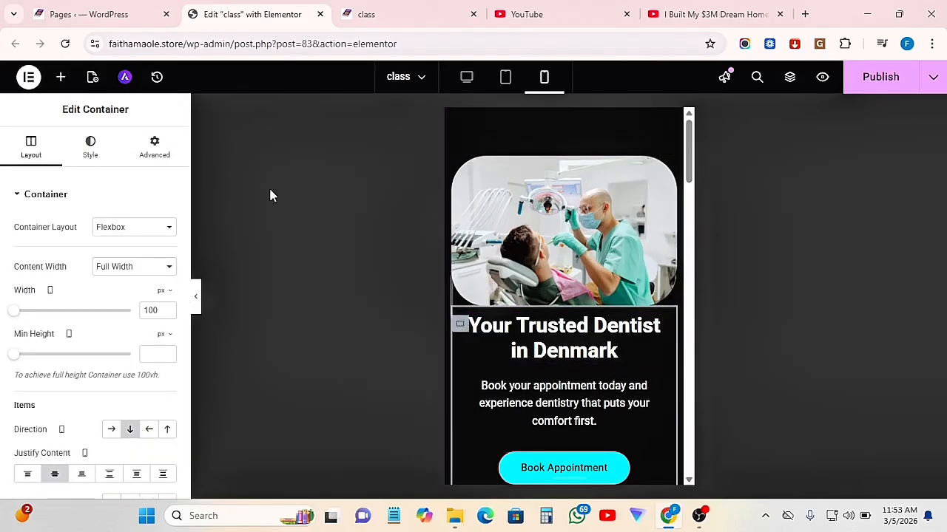
left_click(154, 152)
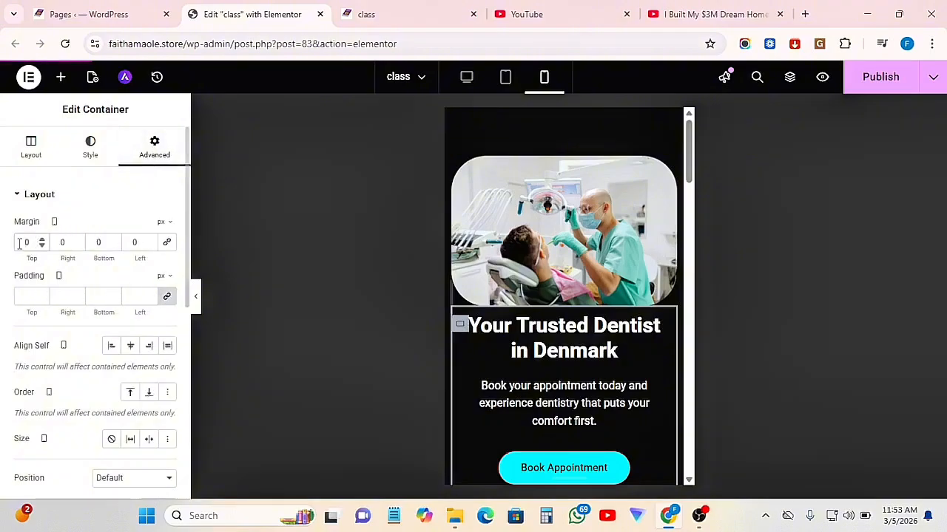
type("20")
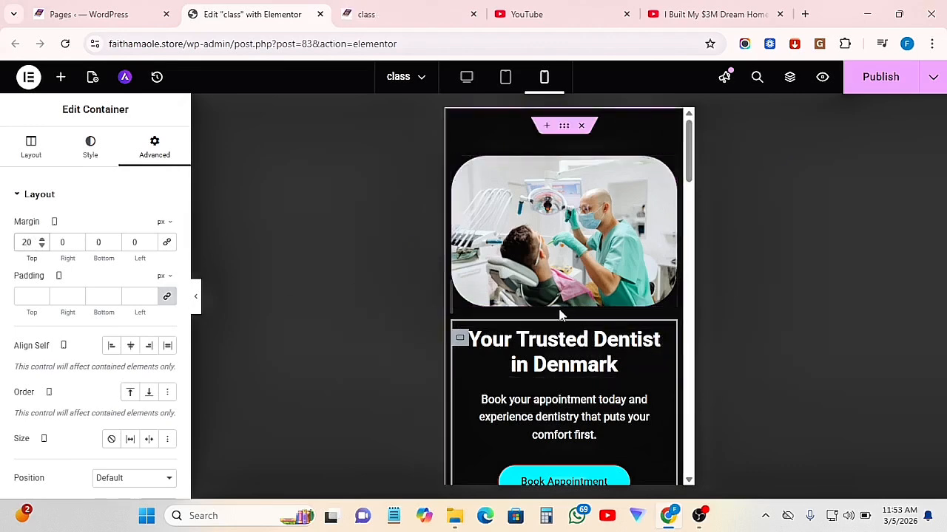
Collapse the editing panel, look through all sections in mobile view, and restore the panel.
left_click(196, 297)
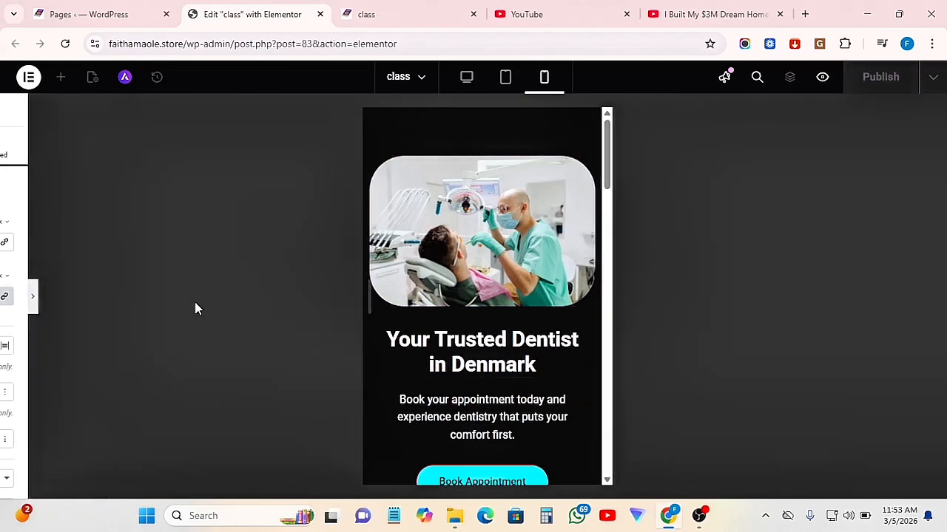
scroll(469, 332, "down", 5)
scroll(467, 332, "down", 3)
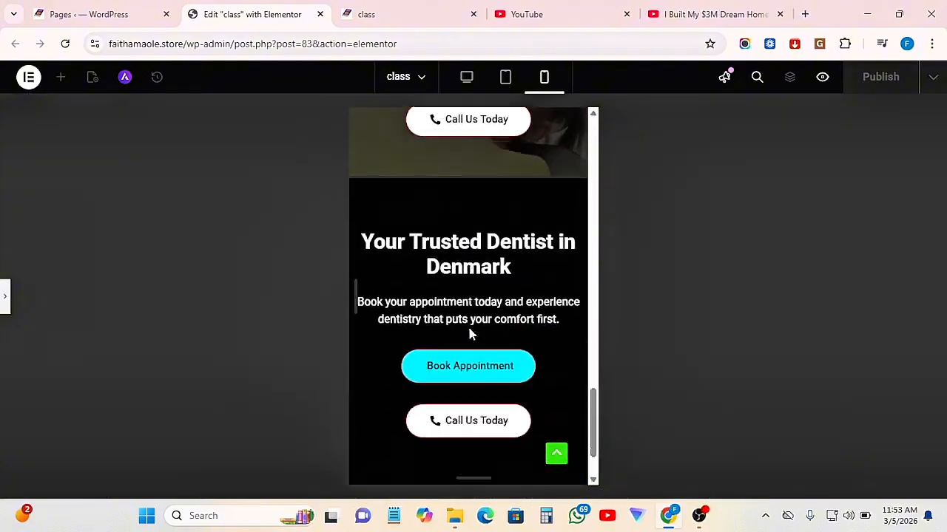
scroll(473, 338, "up", 1)
scroll(508, 346, "up", 10)
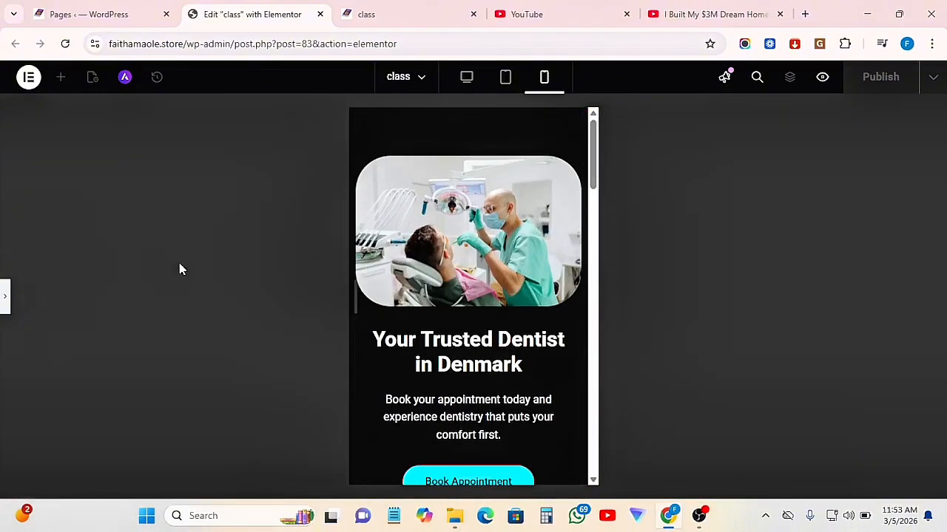
left_click(4, 298)
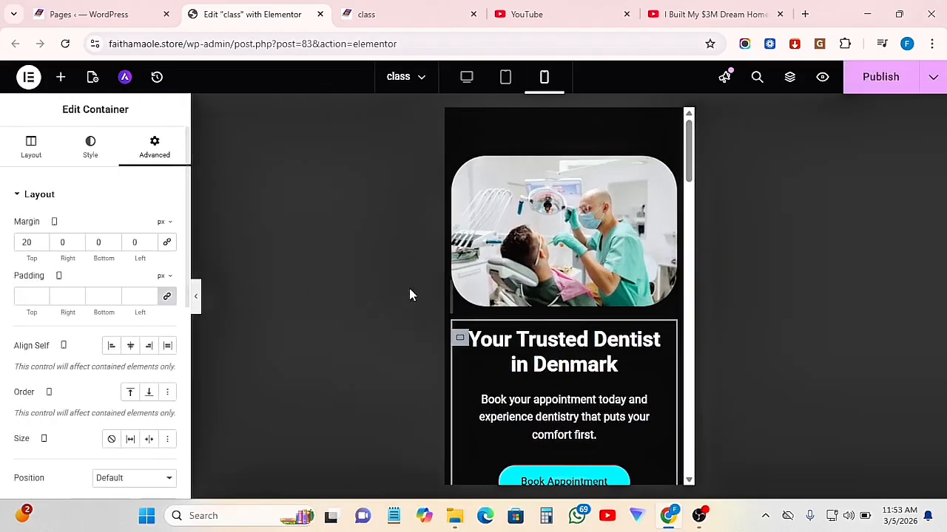